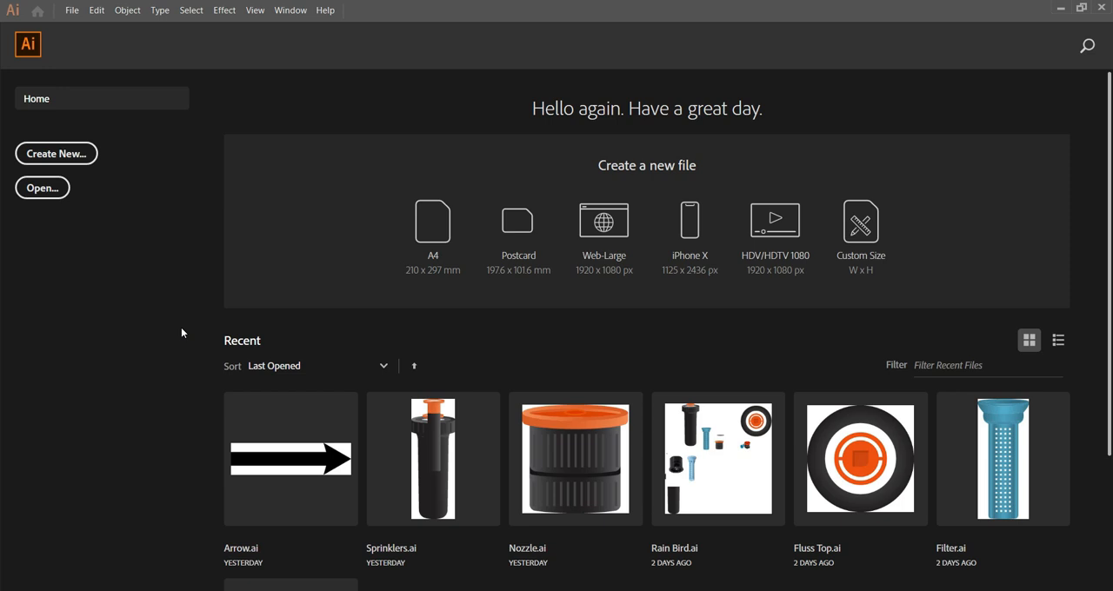
Create a new document from the 1920 x 1080 pt Art & Illustration preset.
{"action": "left_click", "coordinate": [56, 153]}
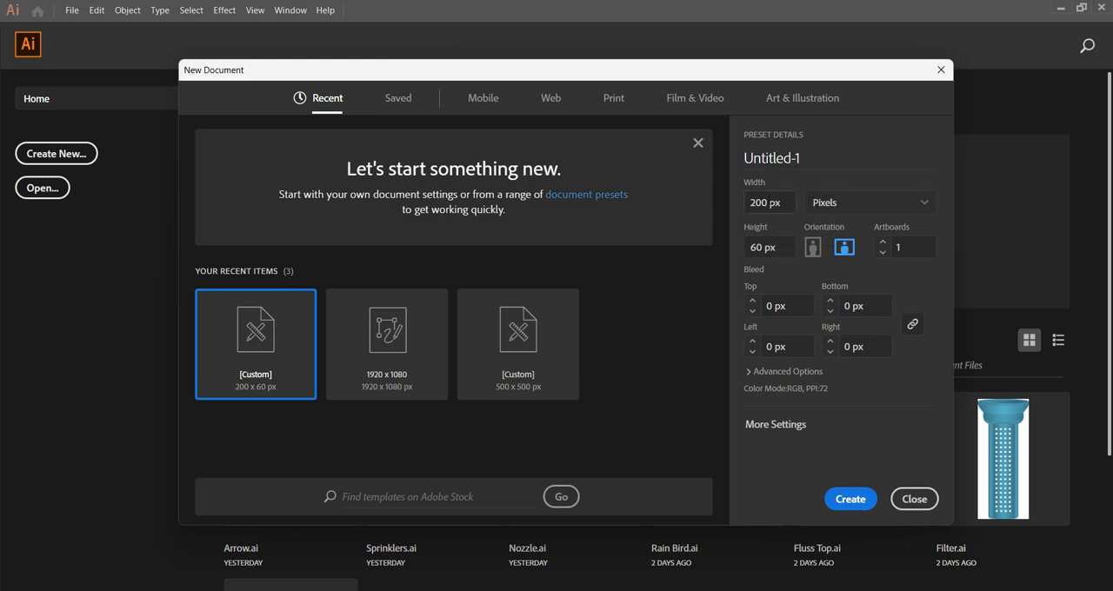
{"action": "left_click", "coordinate": [778, 97]}
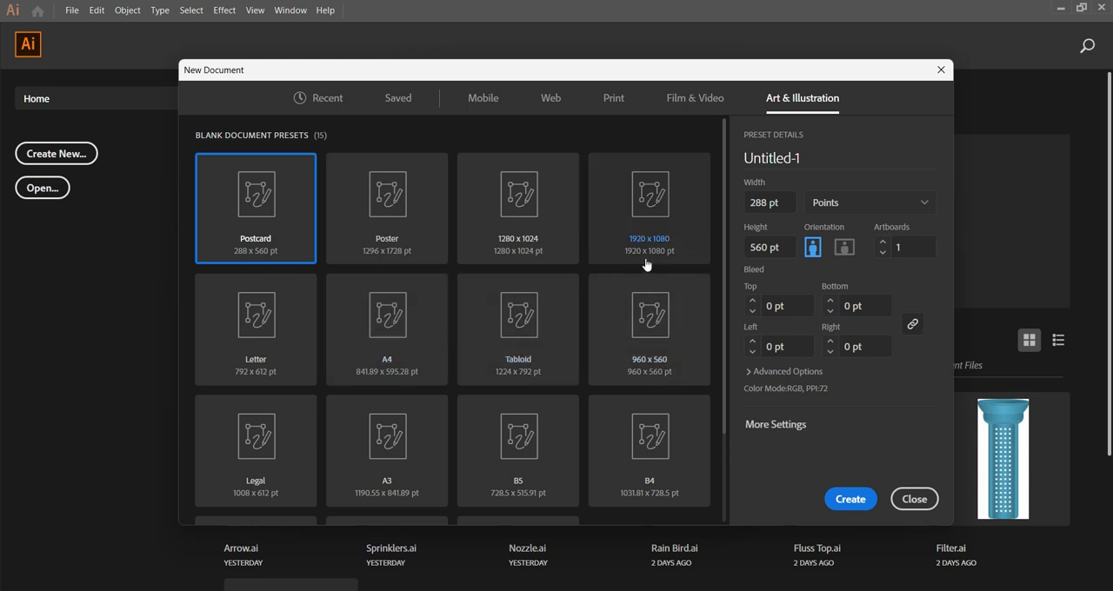
{"action": "left_click", "coordinate": [642, 228]}
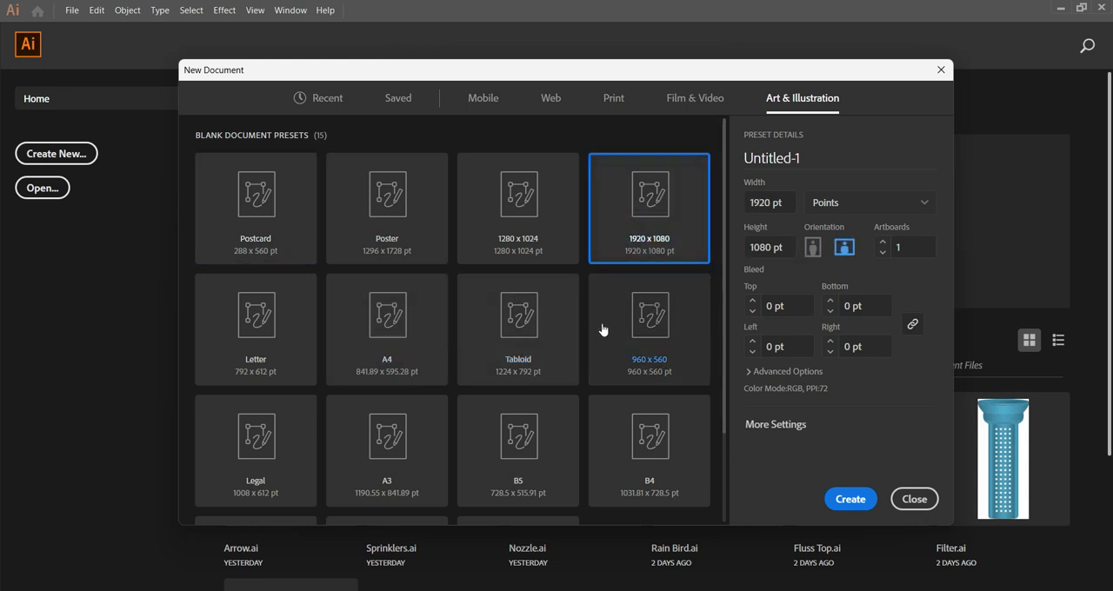
{"action": "left_click", "coordinate": [857, 502]}
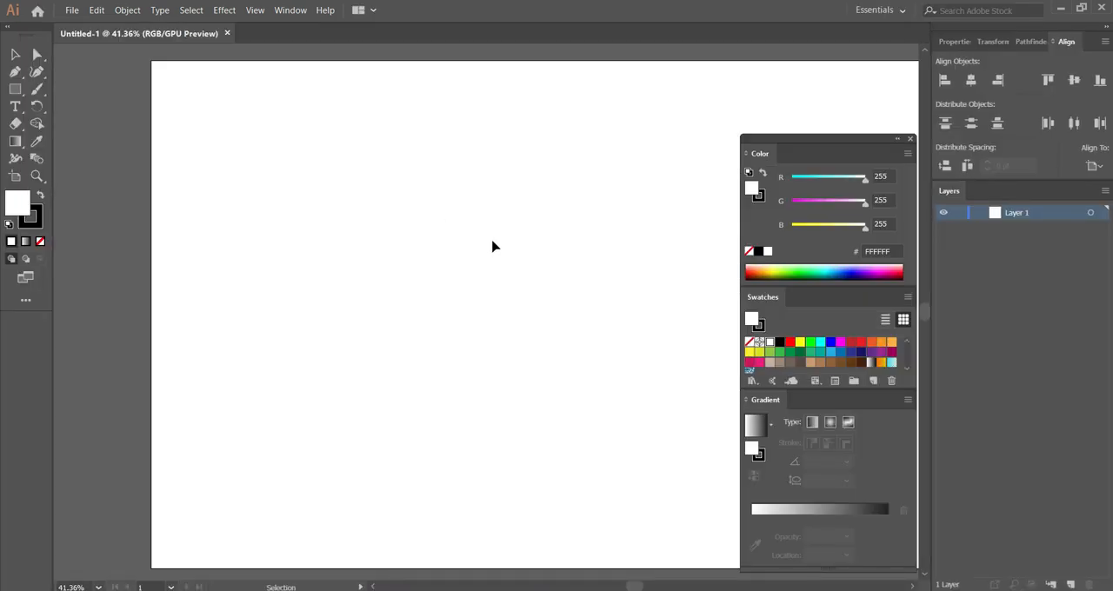
Move the floating Color, Swatches and Gradient panel group clear of the artboard, with the whole artboard in view.
{"action": "left_click_drag", "start_coordinate": [861, 145], "coordinate": [950, 274]}
{"action": "left_click_drag", "start_coordinate": [608, 295], "coordinate": [527, 294]}
{"action": "scroll", "coordinate": [528, 295], "scroll_direction": "right", "scroll_amount": 2}
{"action": "scroll", "coordinate": [527, 299], "scroll_direction": "down", "scroll_amount": 2}
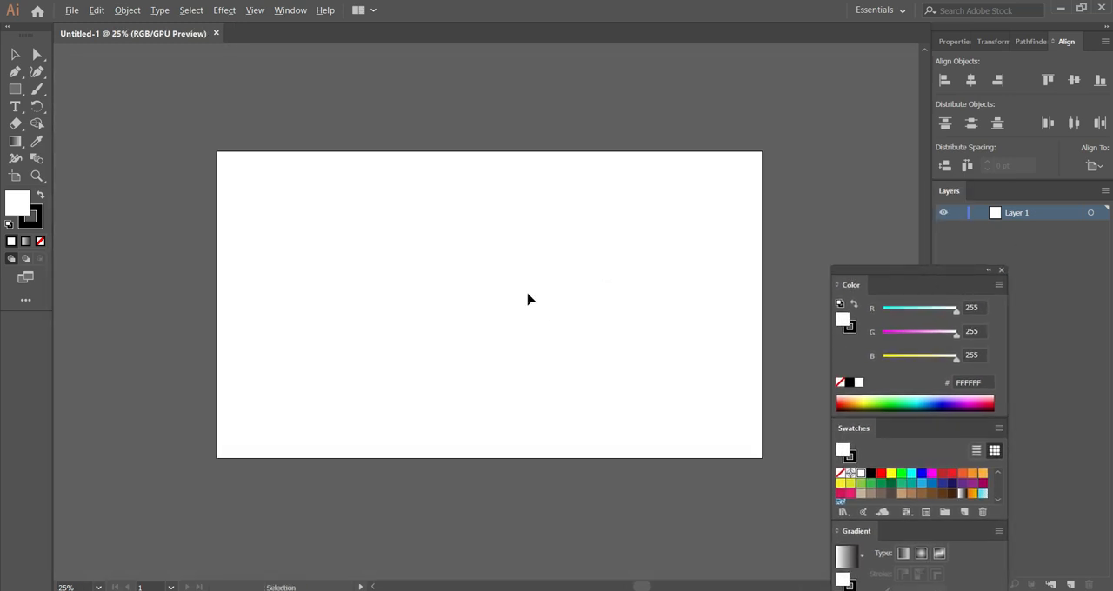
{"action": "left_click_drag", "start_coordinate": [543, 329], "coordinate": [507, 313]}
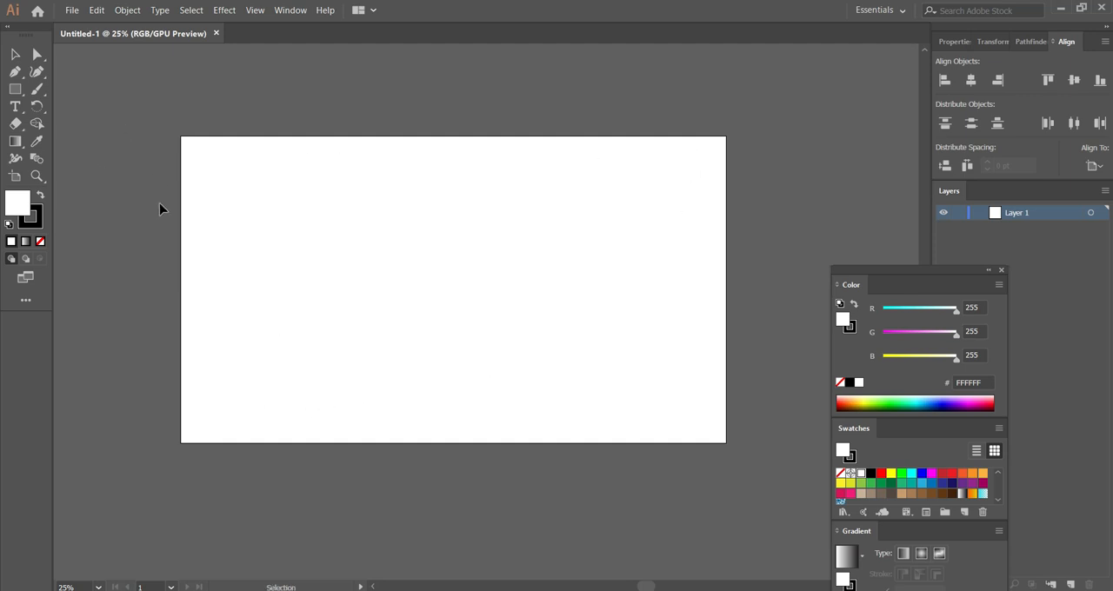
Draw a small horizontal rectangle near the artboard's left edge as the arrow's shaft and deselect it.
{"action": "left_click", "coordinate": [16, 90]}
{"action": "left_click", "coordinate": [76, 90]}
{"action": "key", "text": "v"}
{"action": "mouse_move", "coordinate": [210, 240]}
{"action": "left_mouse_down"}
{"action": "mouse_move", "coordinate": [278, 269]}
{"action": "mouse_move", "coordinate": [234, 273]}
{"action": "left_mouse_up"}
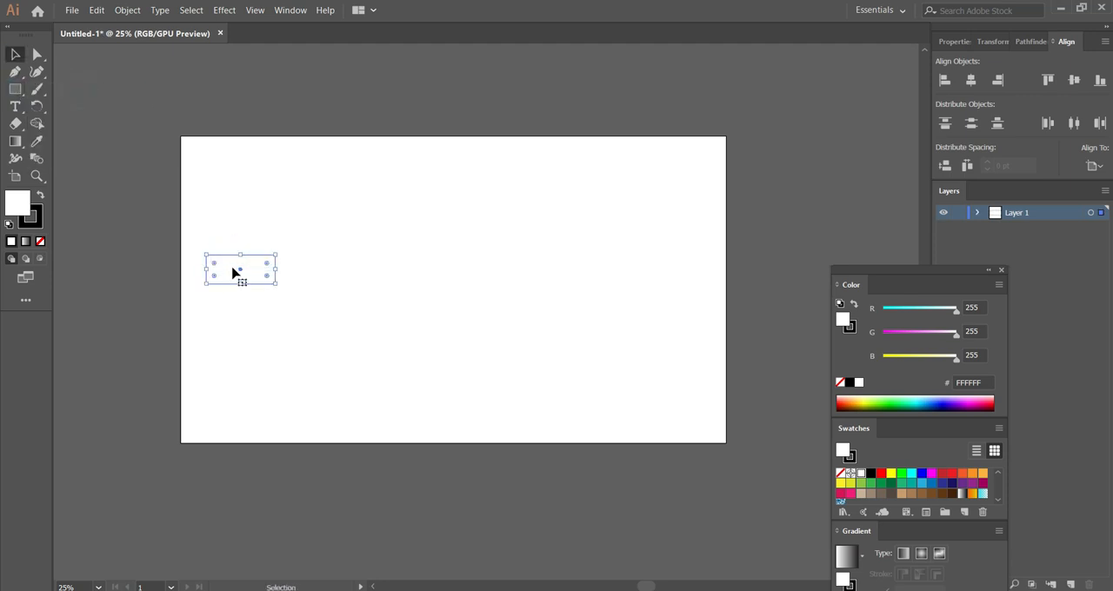
{"action": "left_click", "coordinate": [224, 242]}
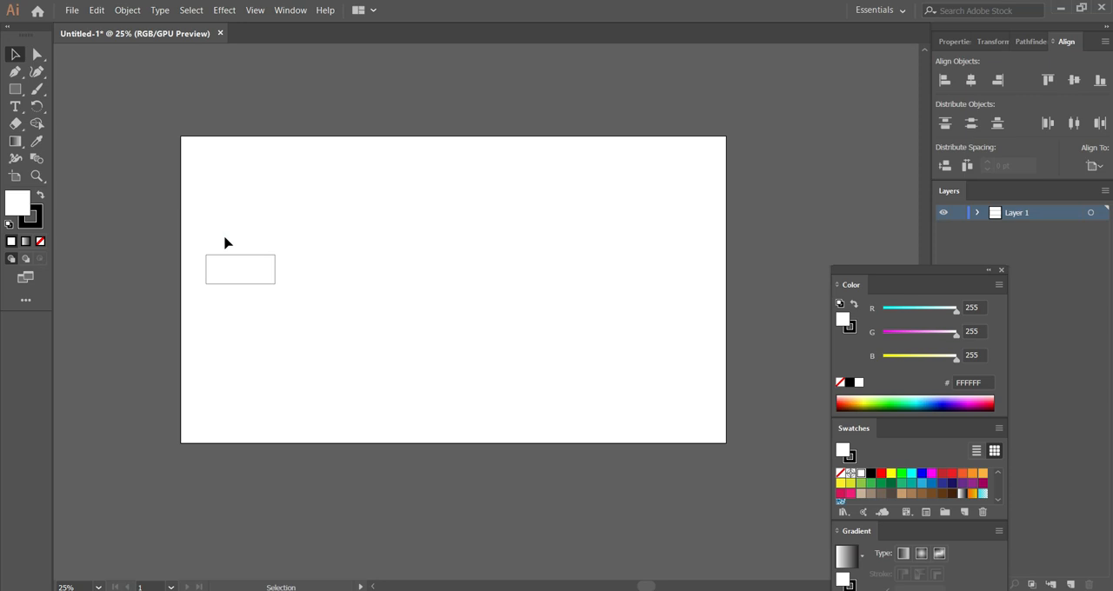
Draw a three-sided polygon beside the rectangle, rotated so it points right as the arrowhead.
{"action": "left_click", "coordinate": [16, 90]}
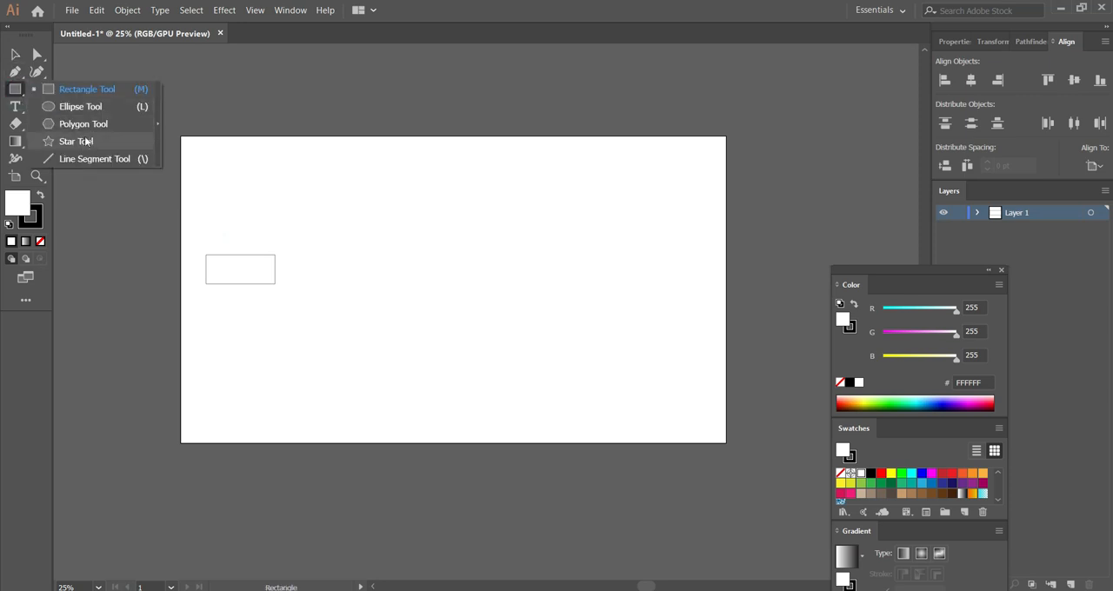
{"action": "left_click", "coordinate": [84, 130]}
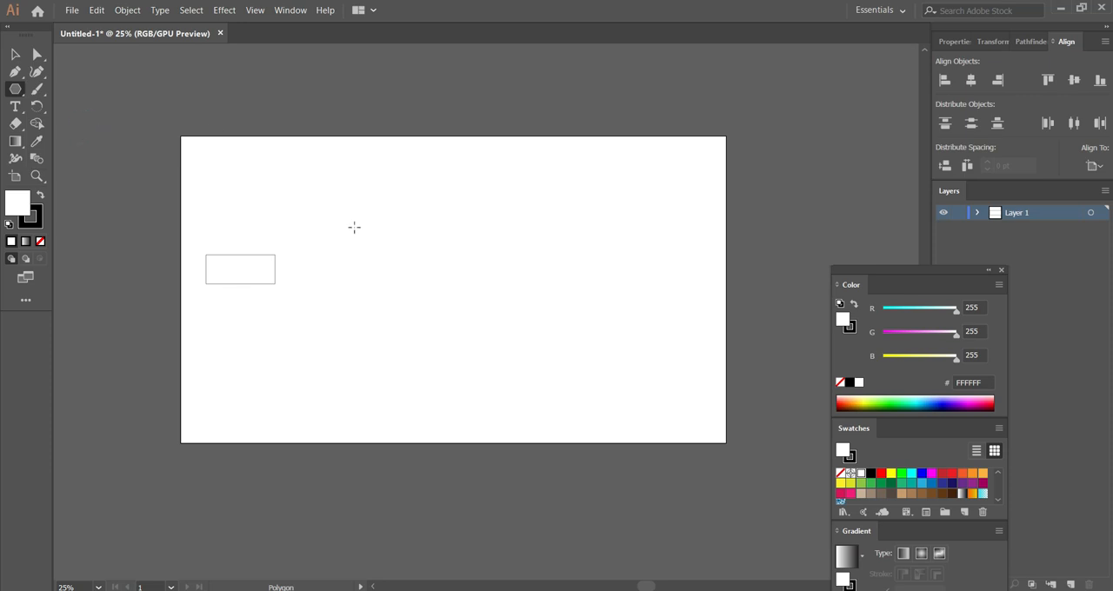
{"action": "left_click_drag", "start_coordinate": [351, 249], "coordinate": [327, 290]}
{"action": "key", "text": "Down"}
{"action": "key", "text": "Down"}
{"action": "key", "text": "Down"}
Place the triangle over the rectangle's right end and scale it down to fit as an arrowhead.
{"action": "key", "text": "v"}
{"action": "left_click_drag", "start_coordinate": [330, 252], "coordinate": [273, 277]}
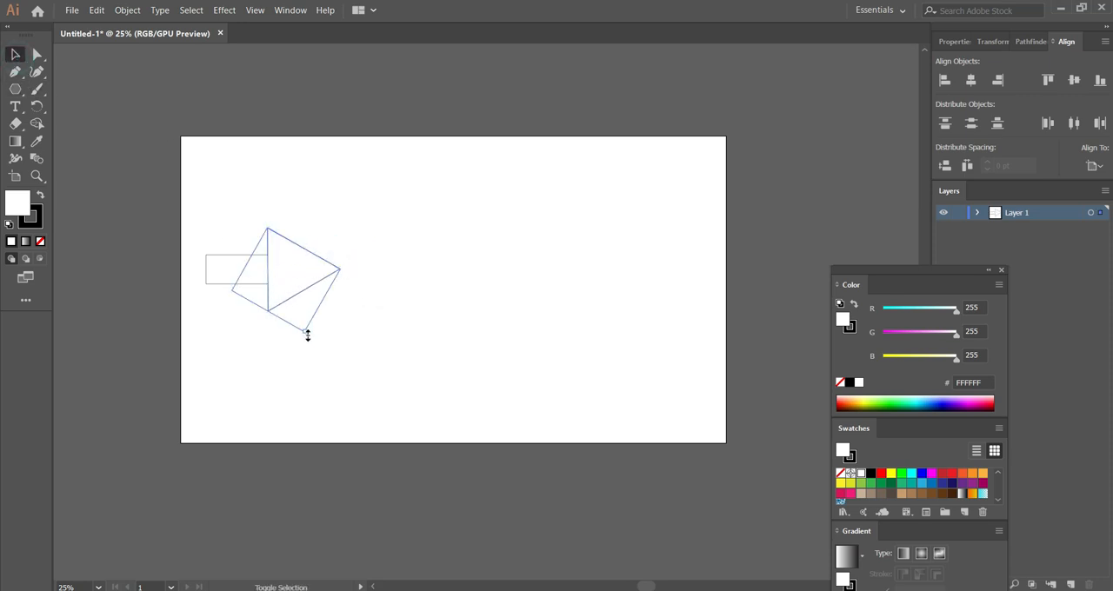
{"action": "left_click_drag", "start_coordinate": [307, 335], "coordinate": [279, 279]}
{"action": "left_click_drag", "start_coordinate": [293, 317], "coordinate": [277, 280]}
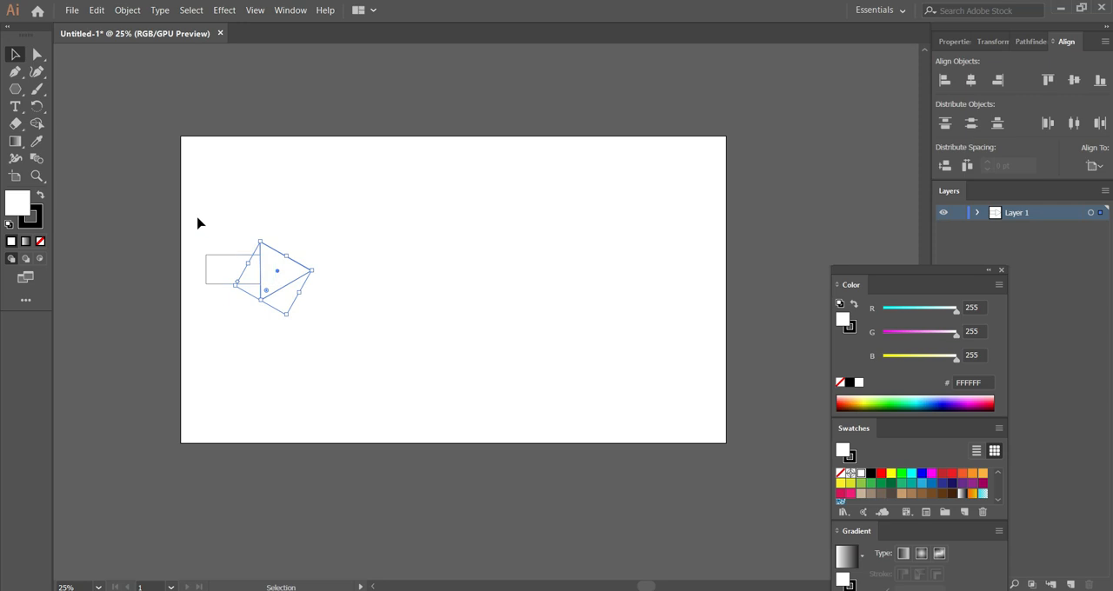
Vertically centre the rectangle and triangle on the artboard and unite them into a single arrow shape.
{"action": "left_click_drag", "start_coordinate": [197, 216], "coordinate": [317, 308]}
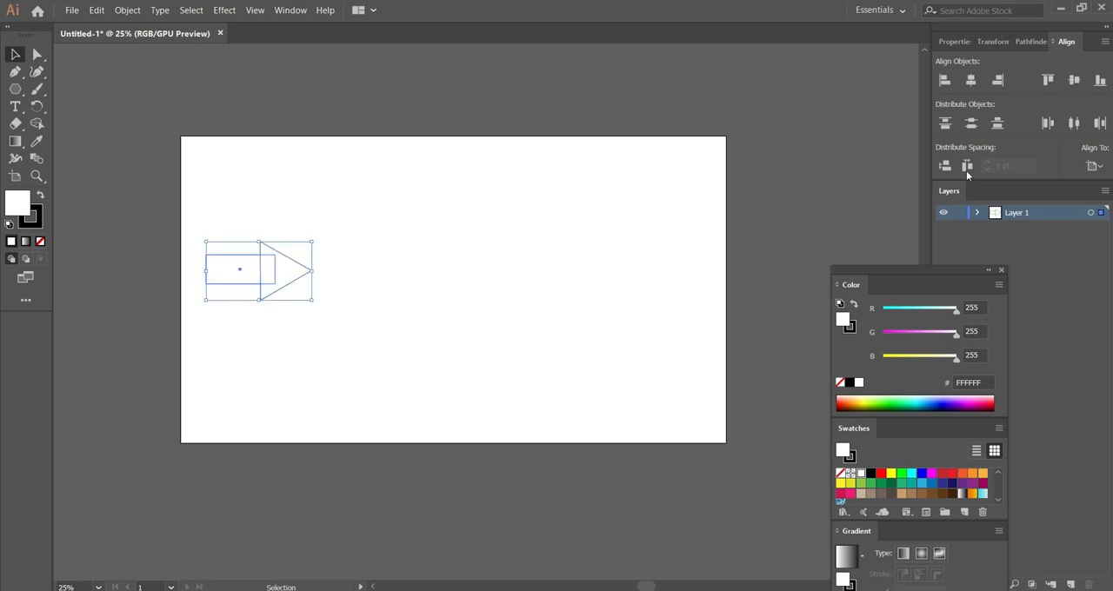
{"action": "left_click", "coordinate": [1074, 80]}
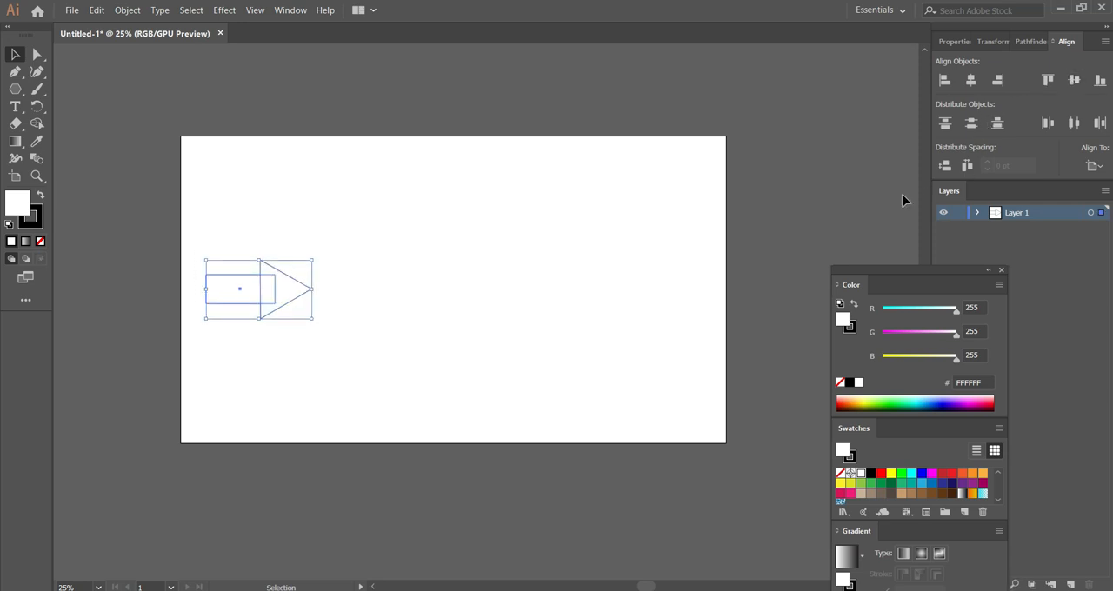
{"action": "left_click", "coordinate": [1093, 165]}
{"action": "left_click", "coordinate": [1058, 214]}
{"action": "left_click", "coordinate": [1030, 42]}
{"action": "left_click", "coordinate": [945, 81]}
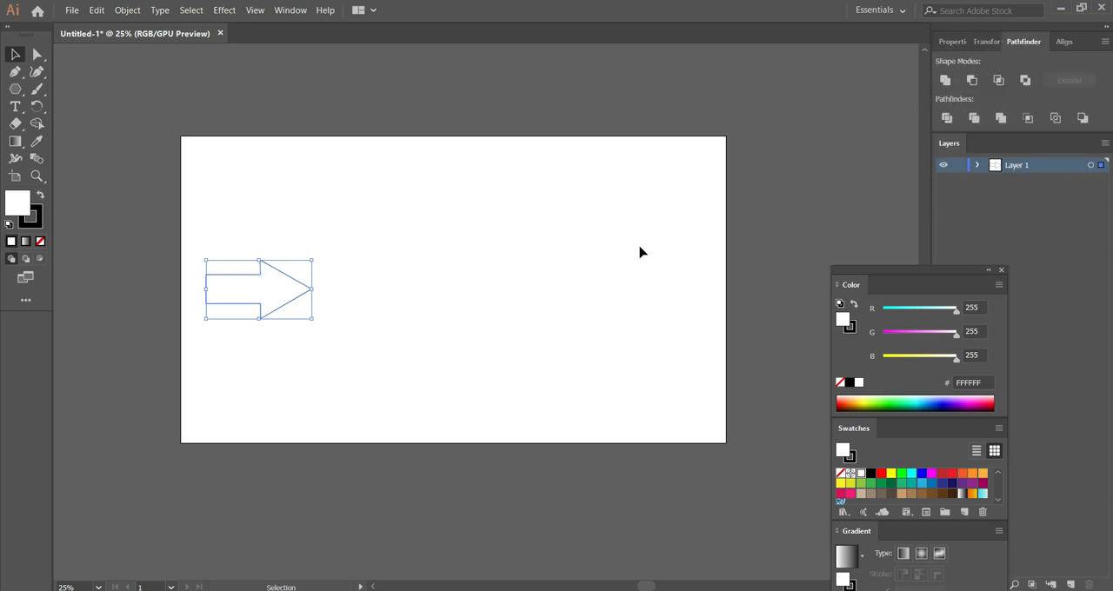
Reposition the arrow near the artboard's left edge and give it a black fill with no stroke.
{"action": "left_click_drag", "start_coordinate": [246, 291], "coordinate": [251, 250]}
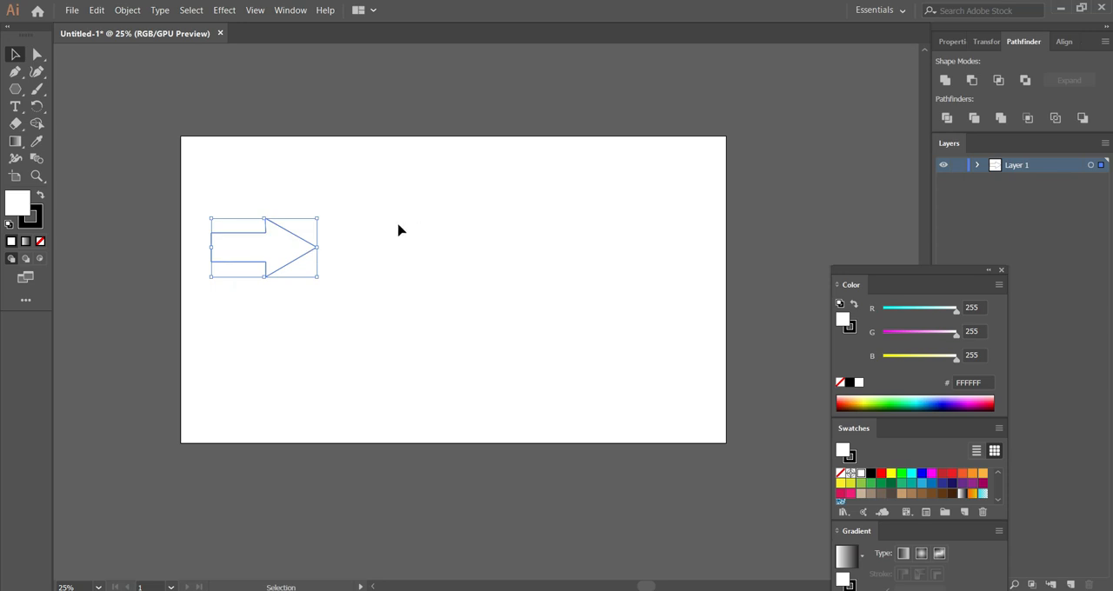
{"action": "left_click", "coordinate": [39, 198]}
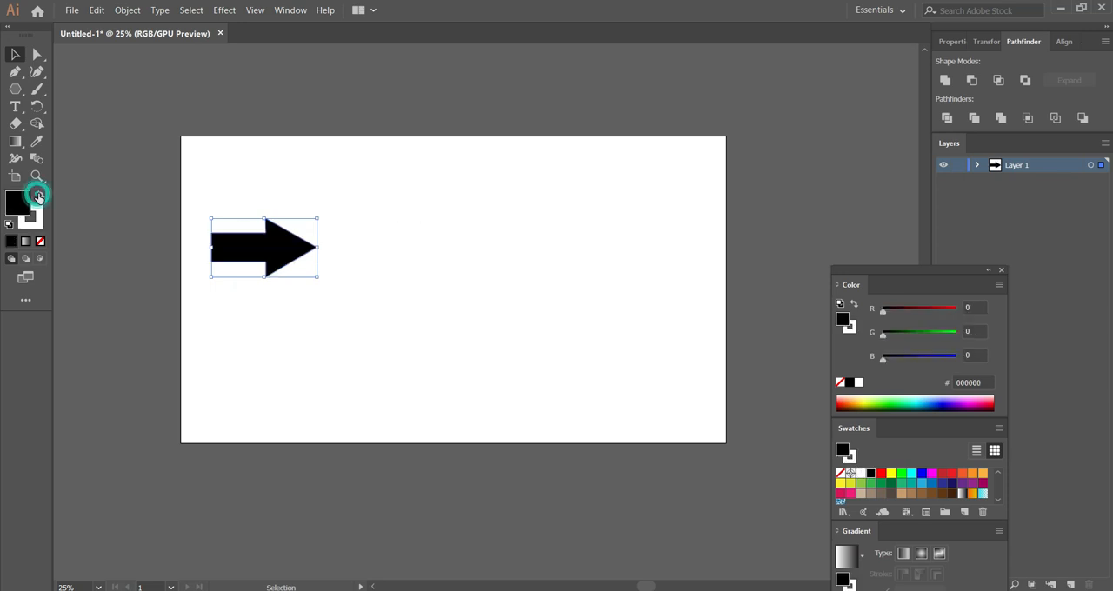
{"action": "left_click", "coordinate": [32, 223]}
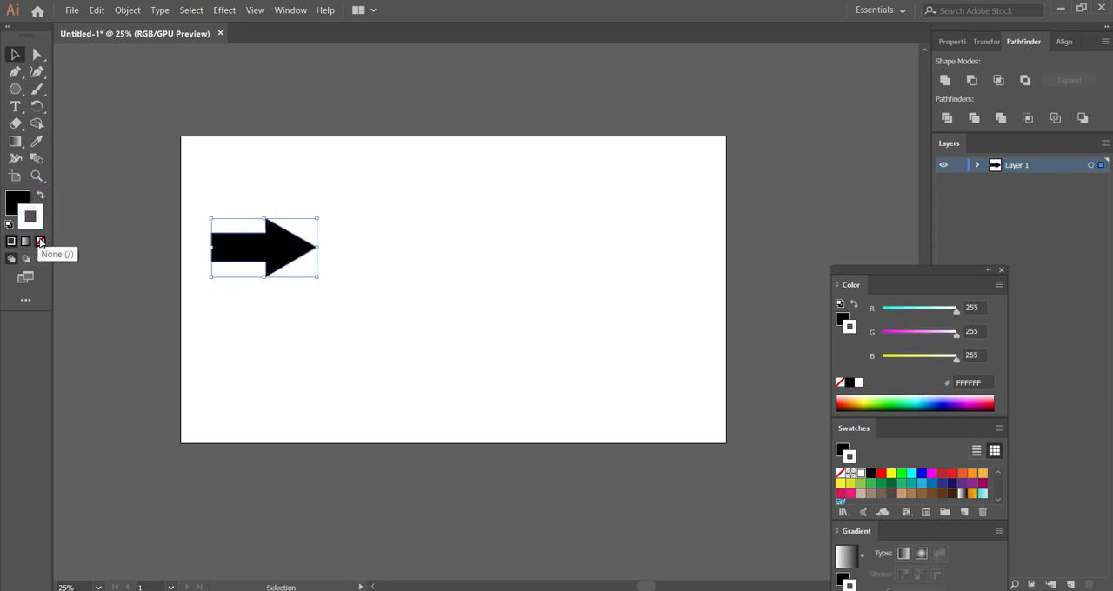
{"action": "left_click", "coordinate": [39, 241]}
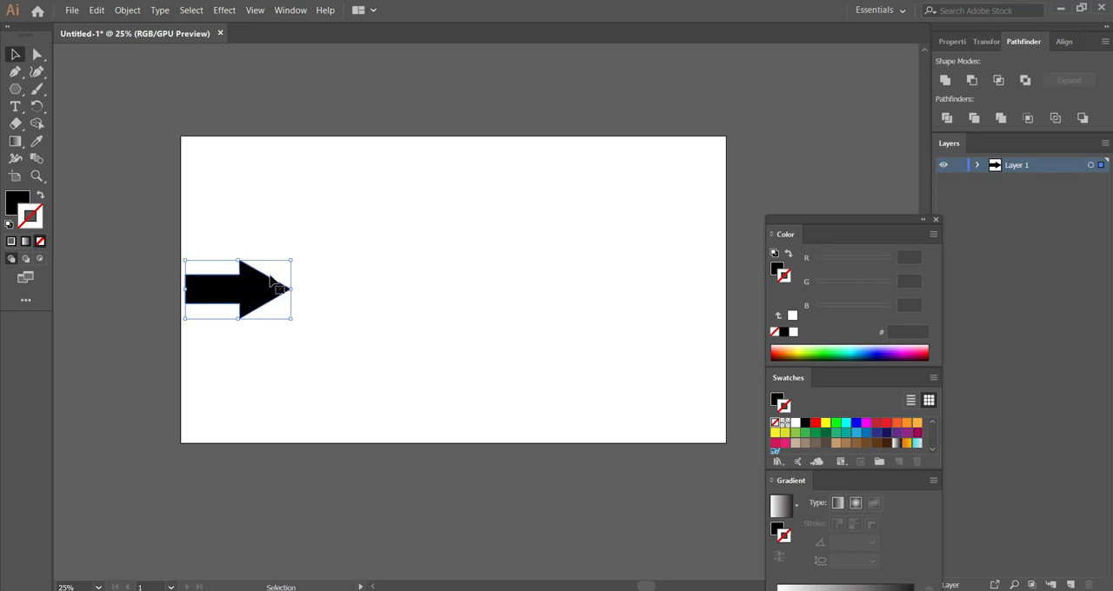
Add a second layer beneath the arrow's layer and draw a rectangle covering the whole artboard.
{"action": "left_click", "coordinate": [1074, 584]}
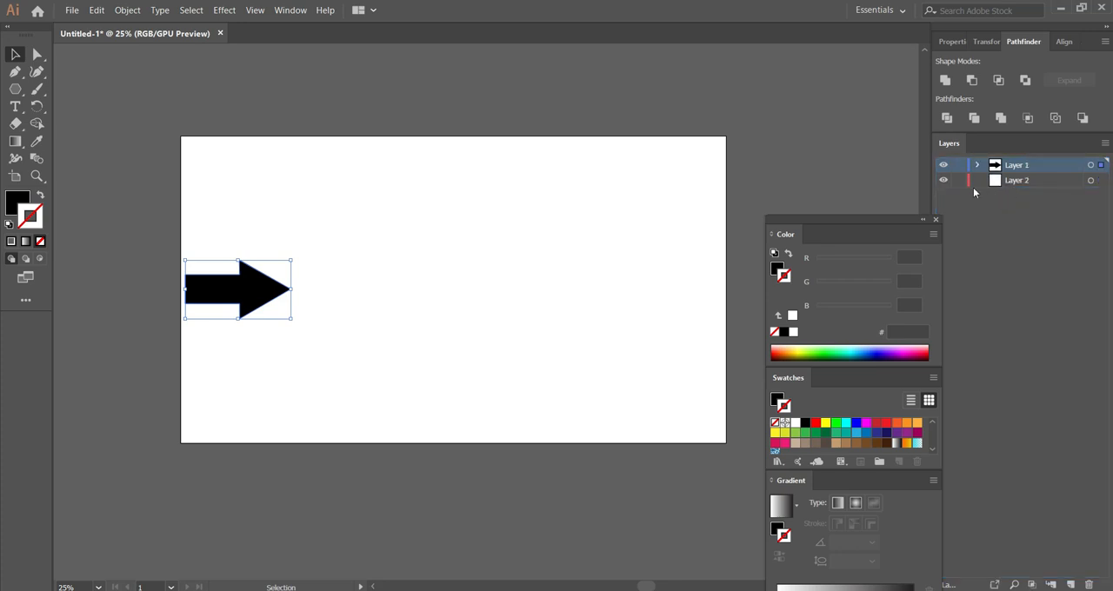
{"action": "left_click", "coordinate": [15, 89]}
{"action": "left_click", "coordinate": [71, 95]}
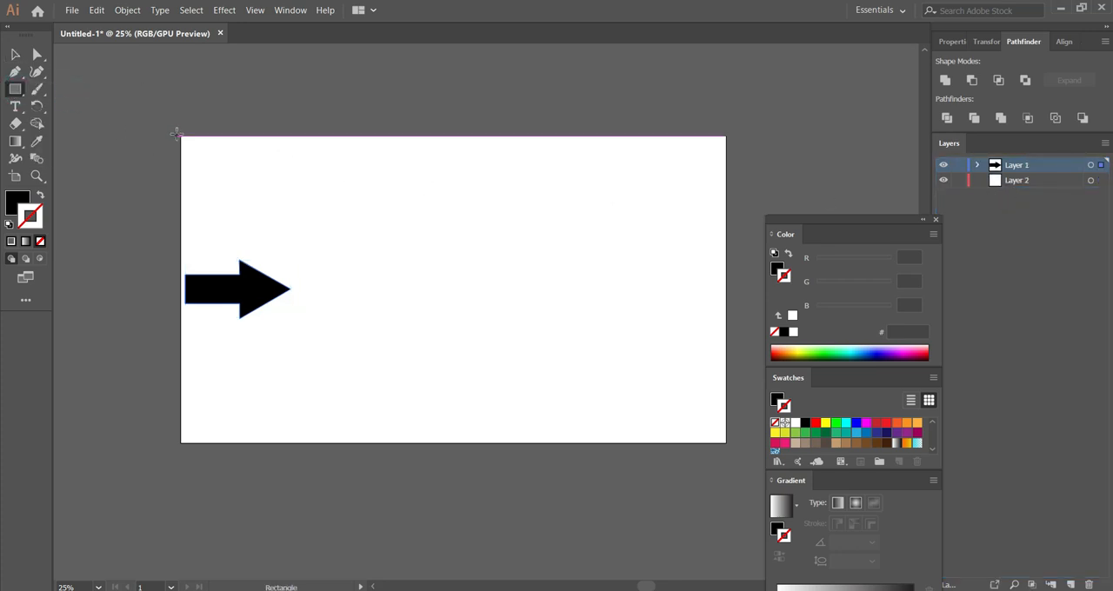
{"action": "left_click_drag", "start_coordinate": [176, 135], "coordinate": [730, 445]}
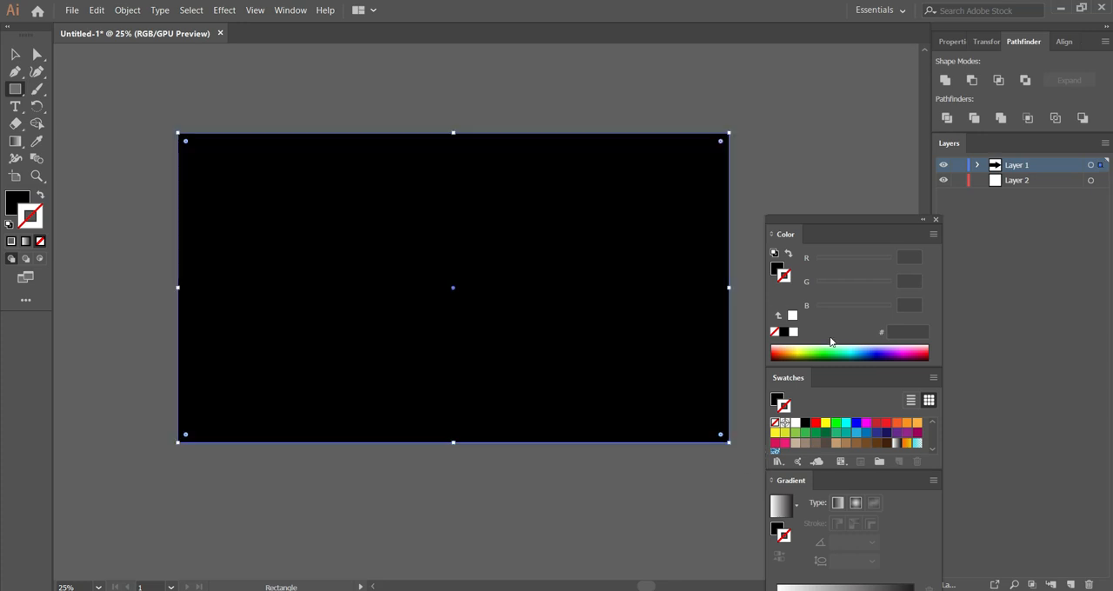
Fill the artboard-sized rectangle with light pink FCC3C3.
{"action": "double_click", "coordinate": [17, 202]}
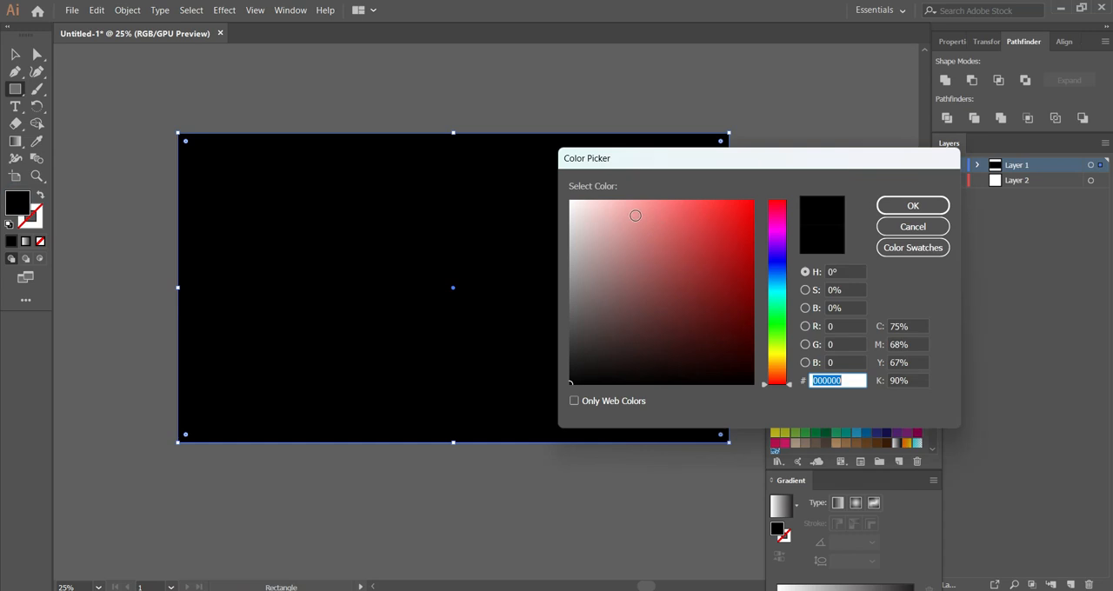
{"action": "left_click", "coordinate": [614, 203]}
{"action": "left_click", "coordinate": [912, 207]}
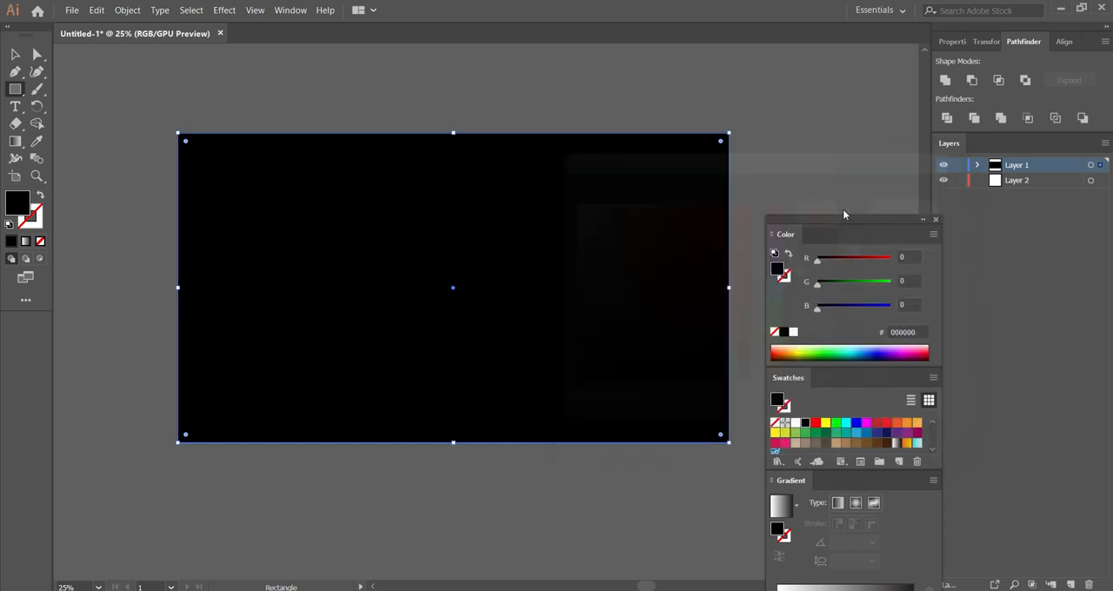
Put the arrow on Layer 2 and stack that layer above Layer 1, which holds the pink rectangle.
{"action": "mouse_move", "coordinate": [1015, 168]}
{"action": "left_mouse_down"}
{"action": "mouse_move", "coordinate": [1017, 193]}
{"action": "mouse_move", "coordinate": [1012, 168]}
{"action": "left_mouse_up"}
{"action": "left_click", "coordinate": [978, 181]}
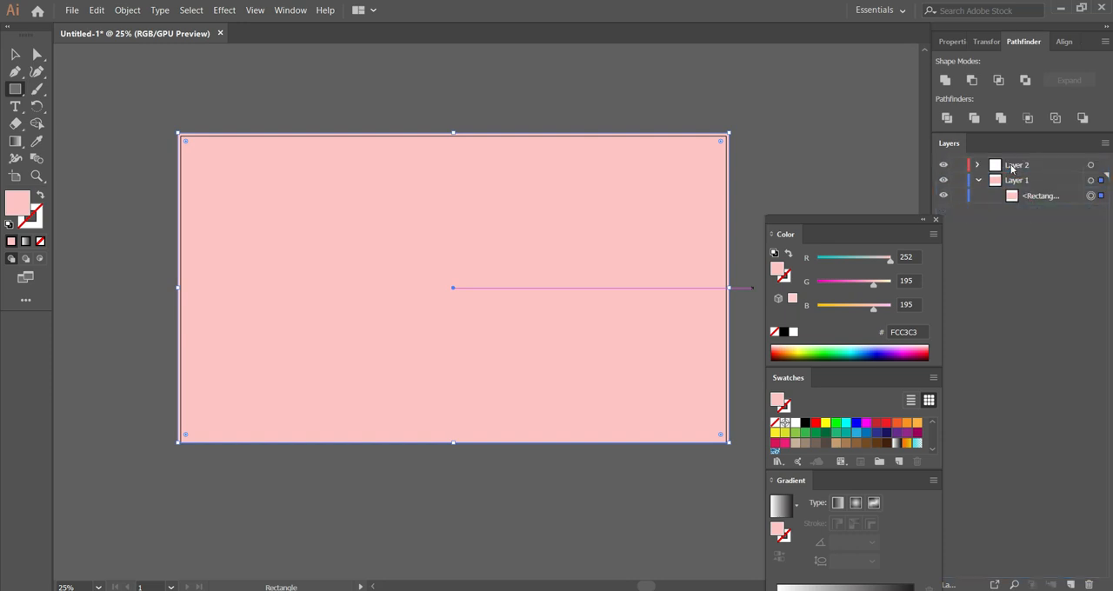
{"action": "left_click", "coordinate": [978, 181]}
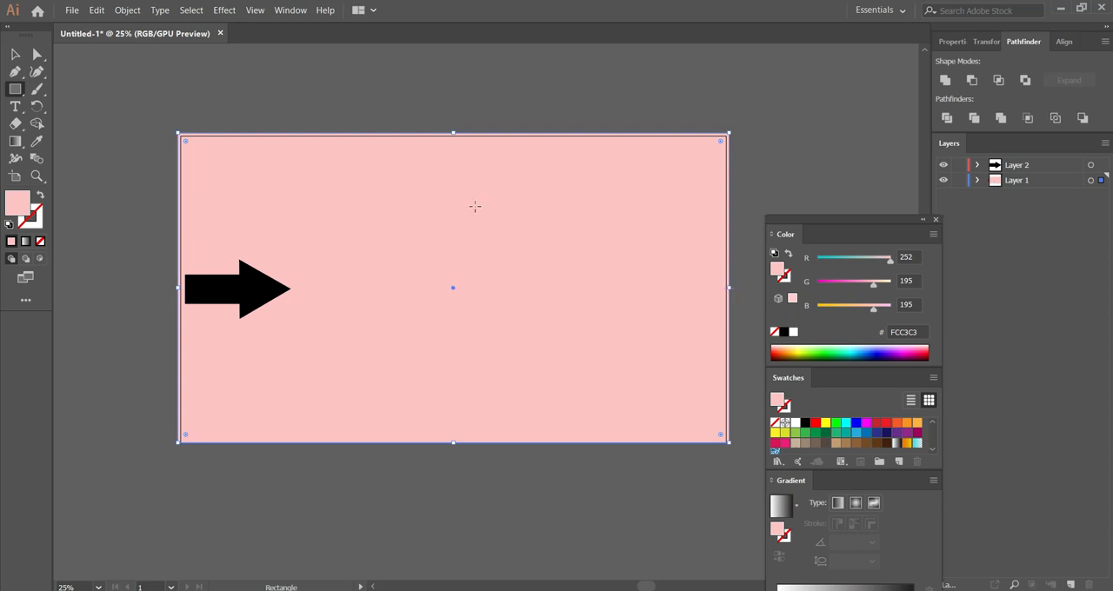
Lock the pink background layer and vertically centre the black arrow on the artboard.
{"action": "left_click", "coordinate": [15, 54]}
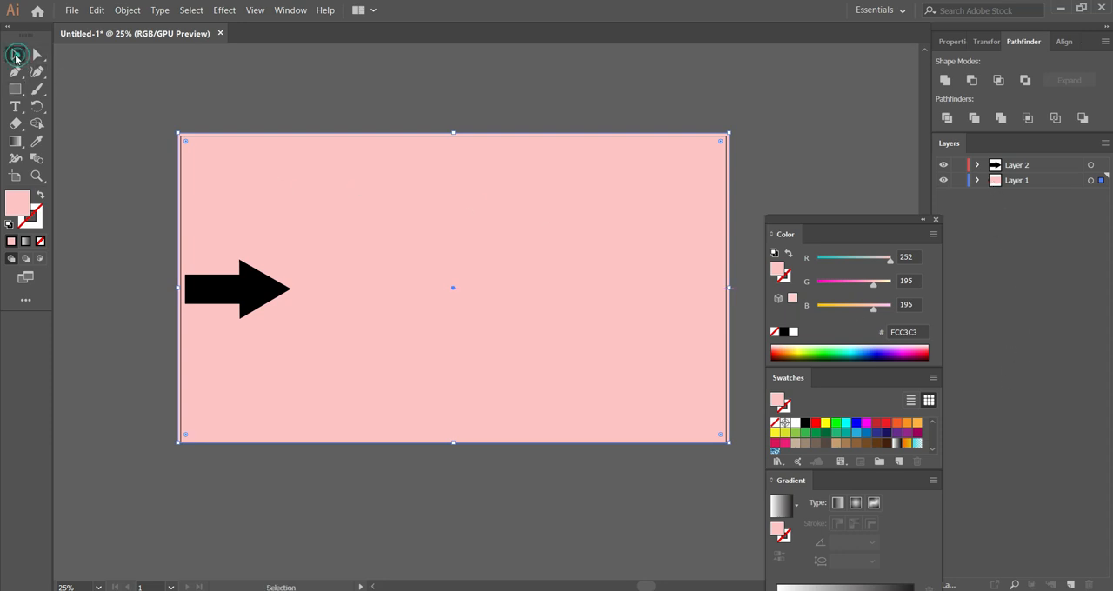
{"action": "left_click", "coordinate": [100, 115]}
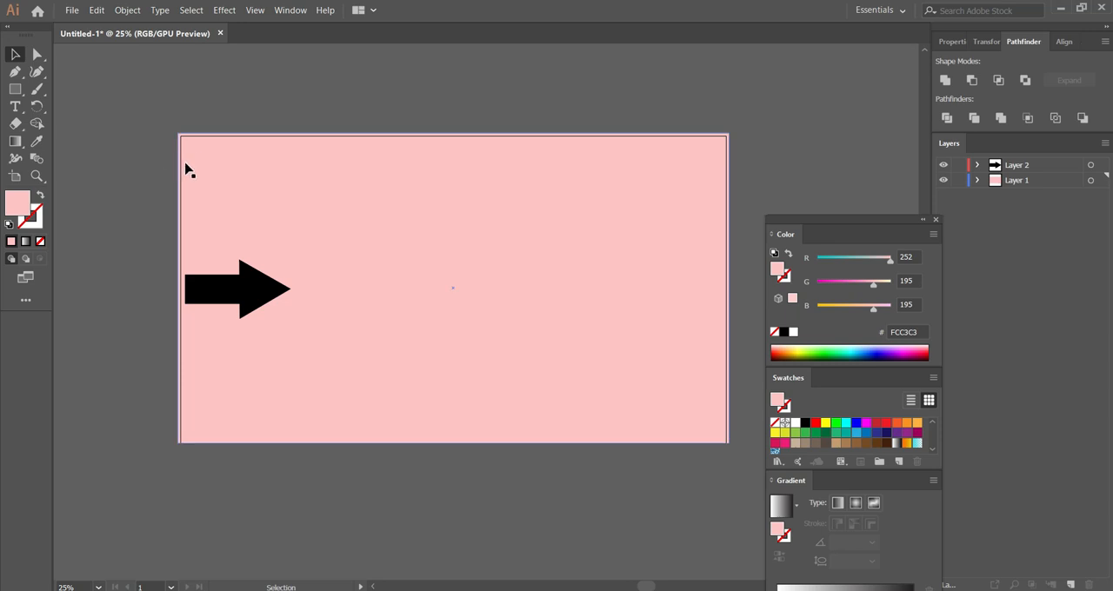
{"action": "left_click", "coordinate": [258, 292]}
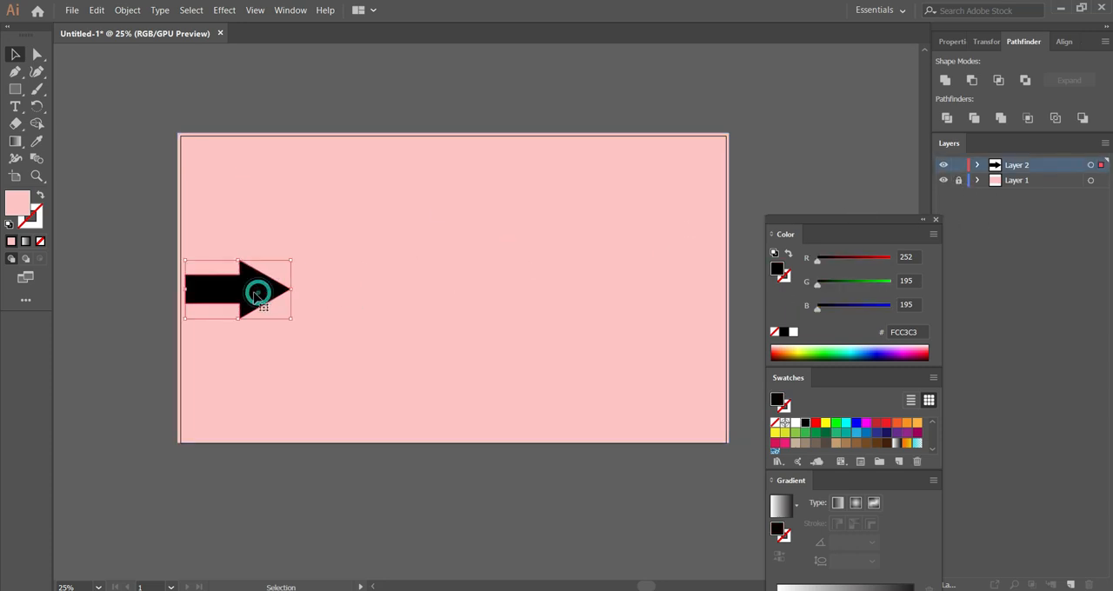
{"action": "left_click_drag", "start_coordinate": [240, 297], "coordinate": [240, 293]}
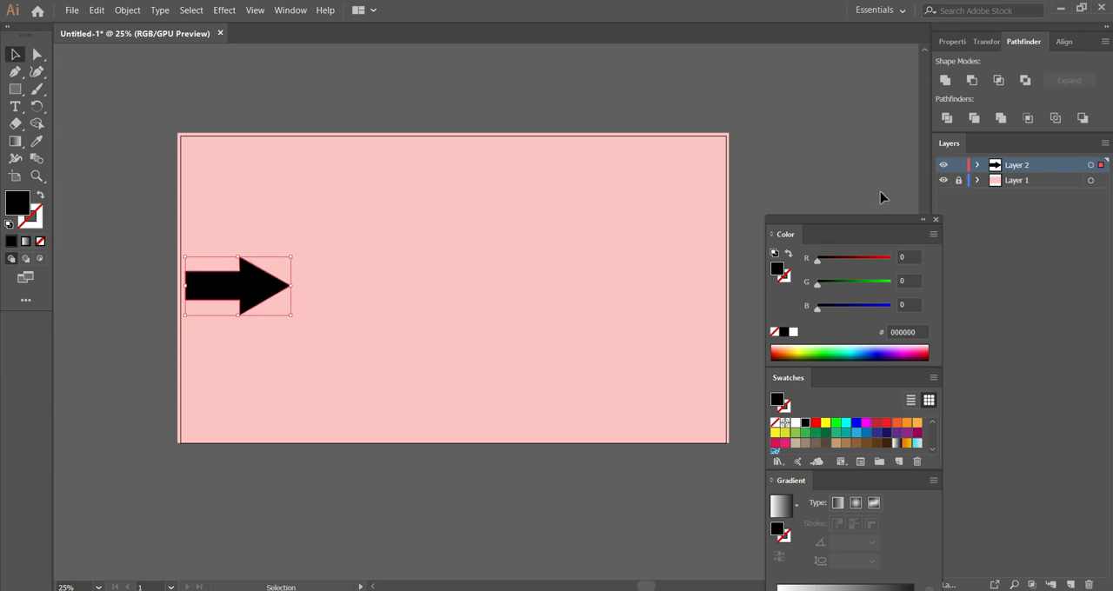
{"action": "left_click", "coordinate": [1064, 42]}
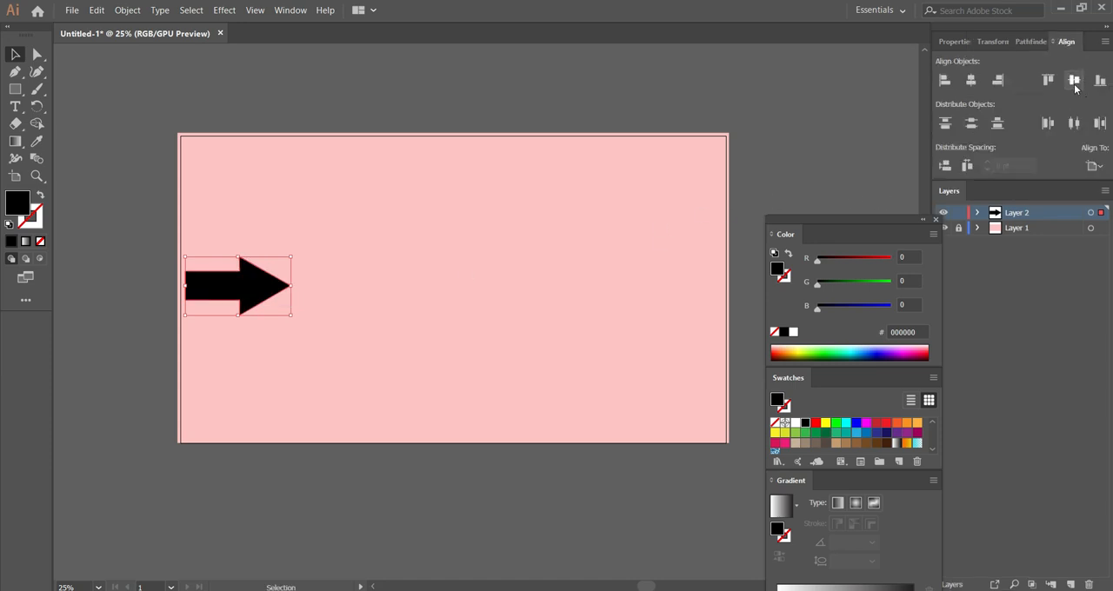
{"action": "left_click", "coordinate": [1075, 80]}
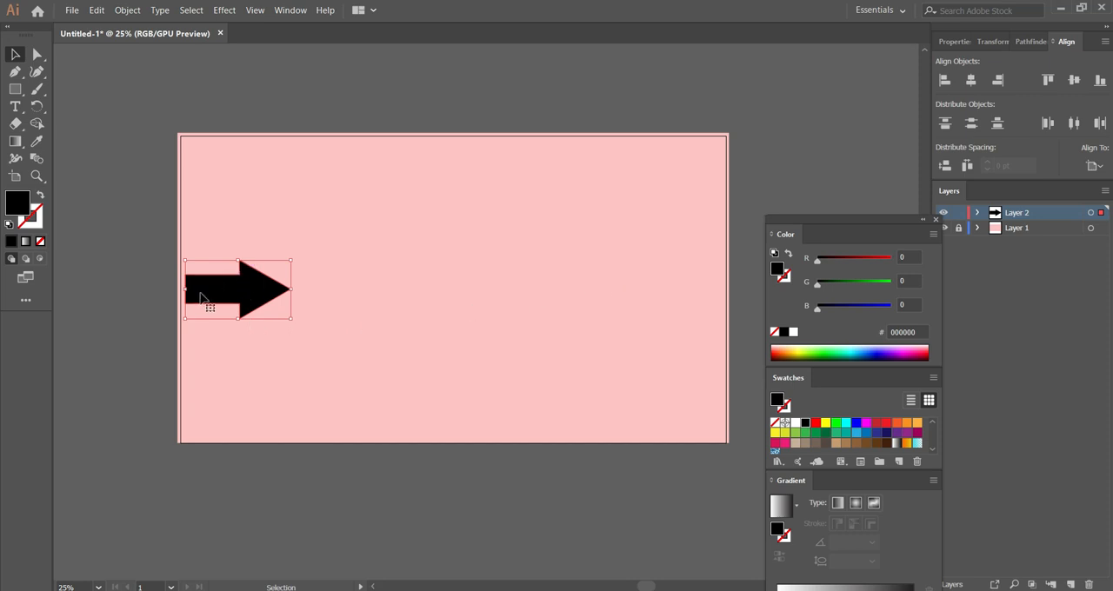
Show the rulers and place a vertical guide at the tip of the black arrow.
{"action": "left_click", "coordinate": [128, 255]}
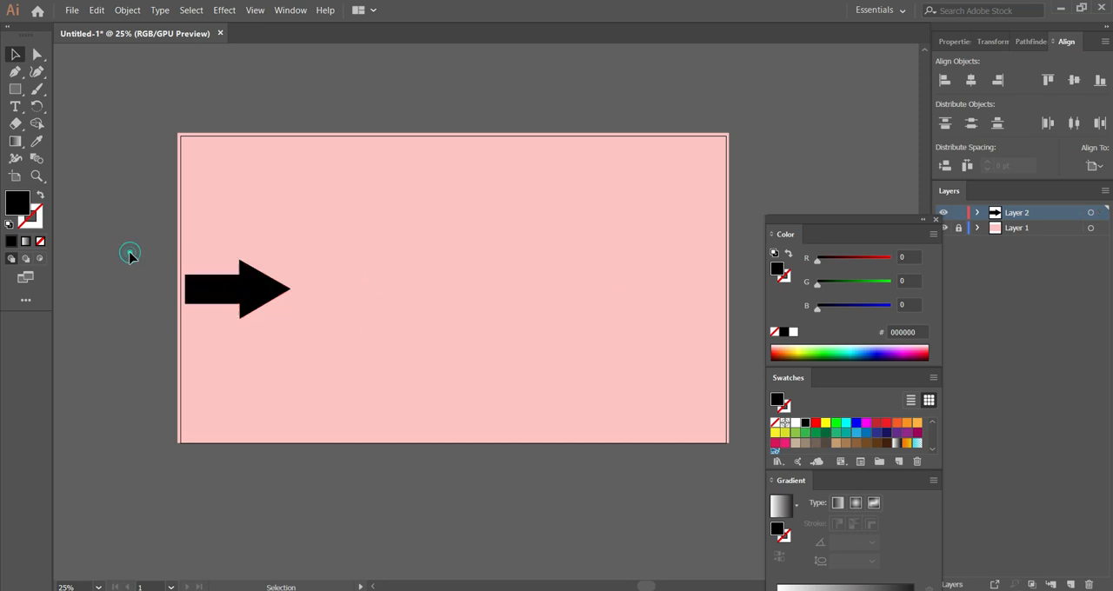
{"action": "left_click", "coordinate": [231, 287]}
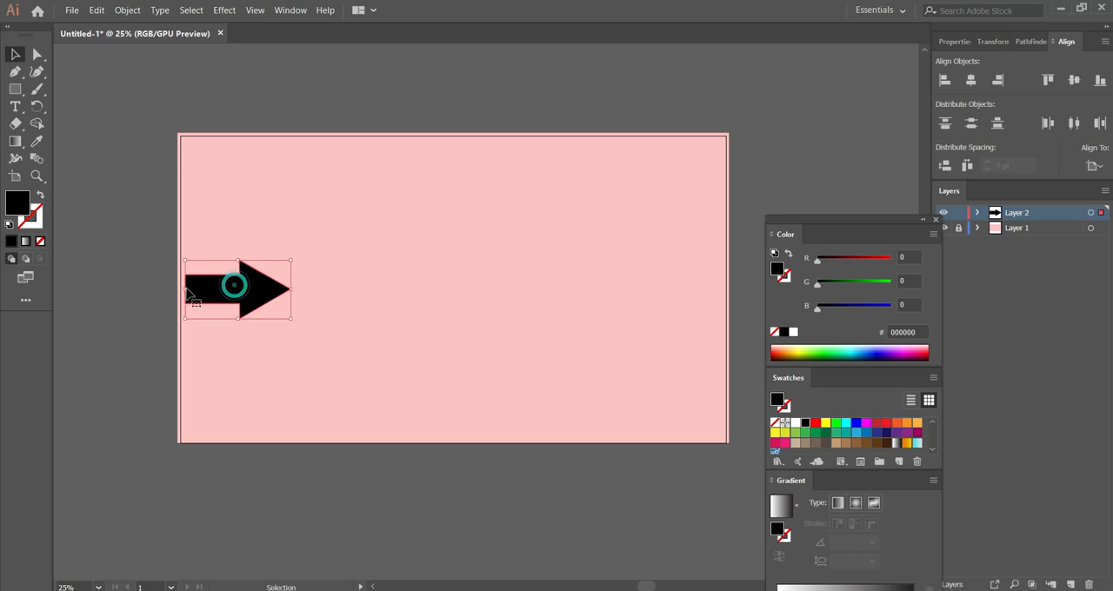
{"action": "left_click", "coordinate": [158, 242]}
{"action": "key", "text": "a"}
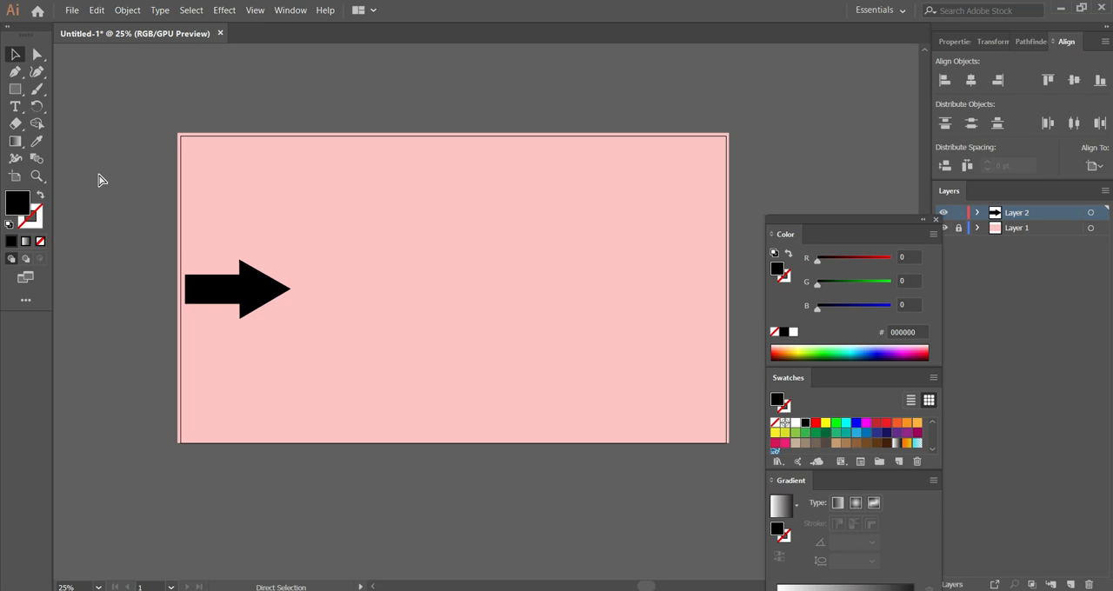
{"action": "key", "text": "ctrl+r"}
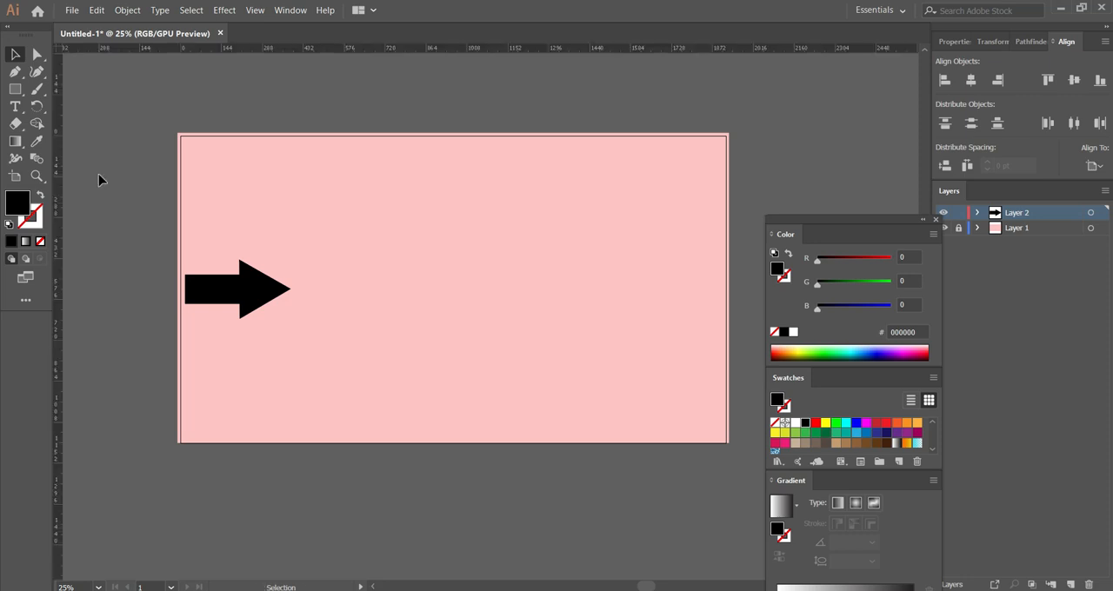
{"action": "mouse_move", "coordinate": [58, 190]}
{"action": "left_mouse_down"}
{"action": "mouse_move", "coordinate": [109, 194]}
{"action": "mouse_move", "coordinate": [259, 241]}
{"action": "mouse_move", "coordinate": [291, 268]}
{"action": "mouse_move", "coordinate": [290, 216]}
{"action": "left_mouse_up"}
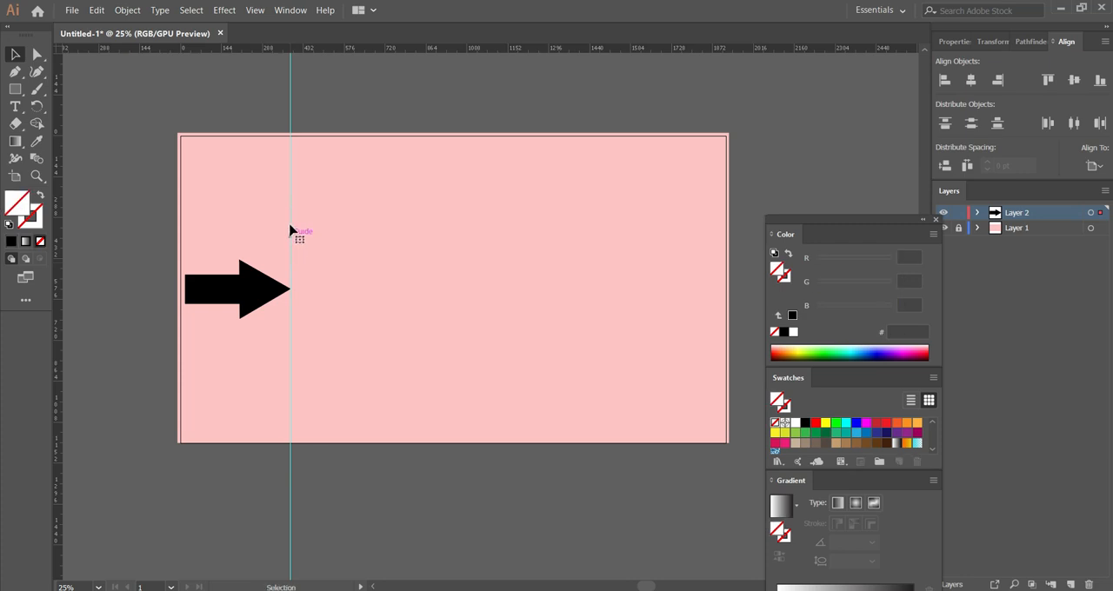
{"action": "left_click", "coordinate": [134, 241]}
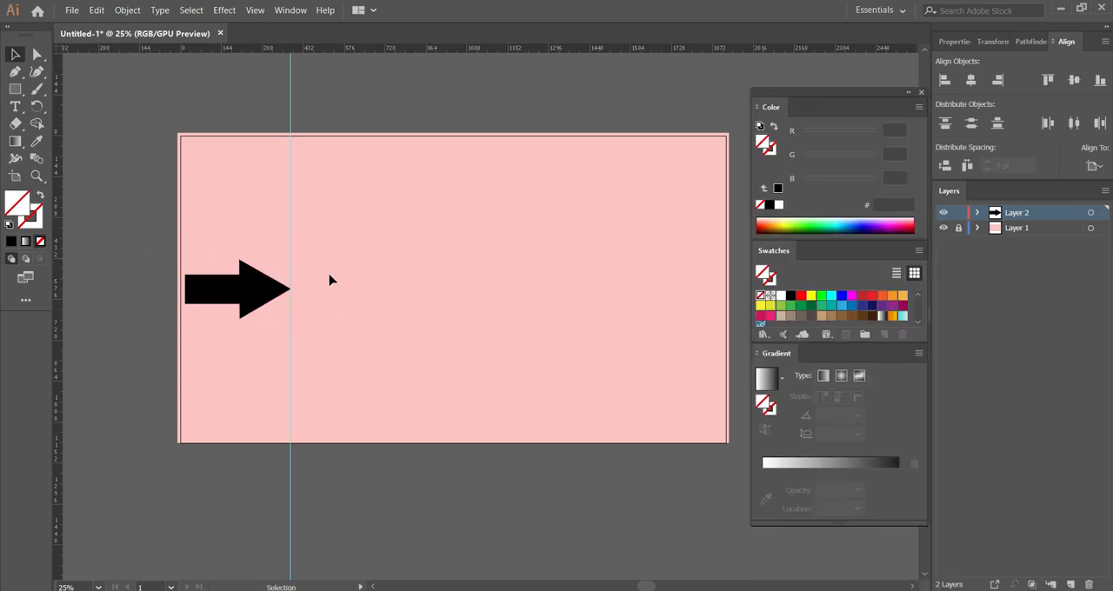
Open the Save for Web export and set the image format to JPEG.
{"action": "left_click", "coordinate": [72, 10]}
{"action": "left_click", "coordinate": [130, 258]}
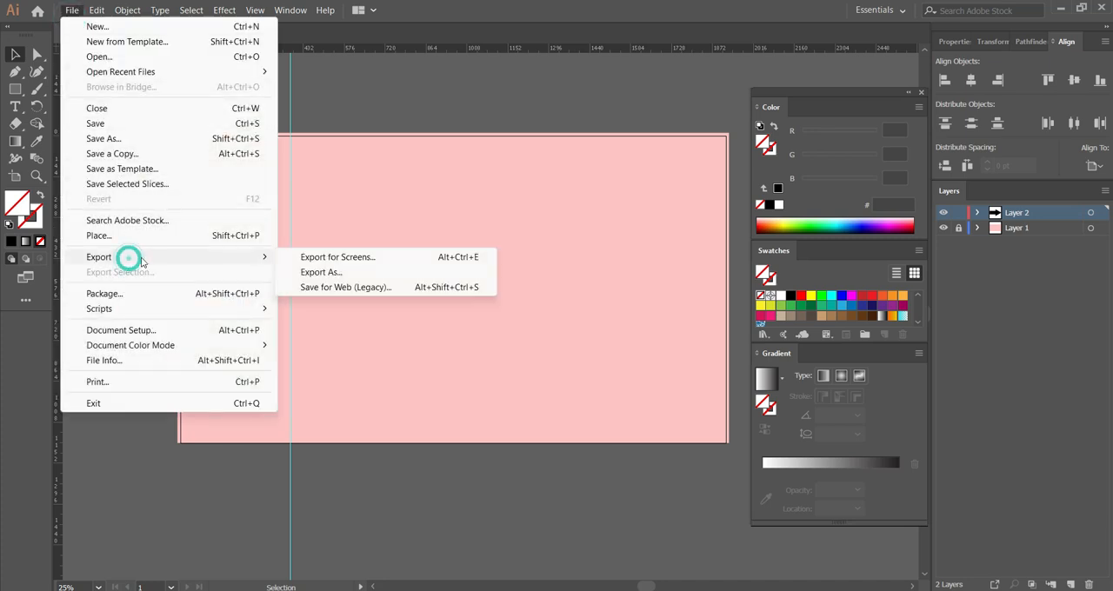
{"action": "left_click", "coordinate": [328, 291]}
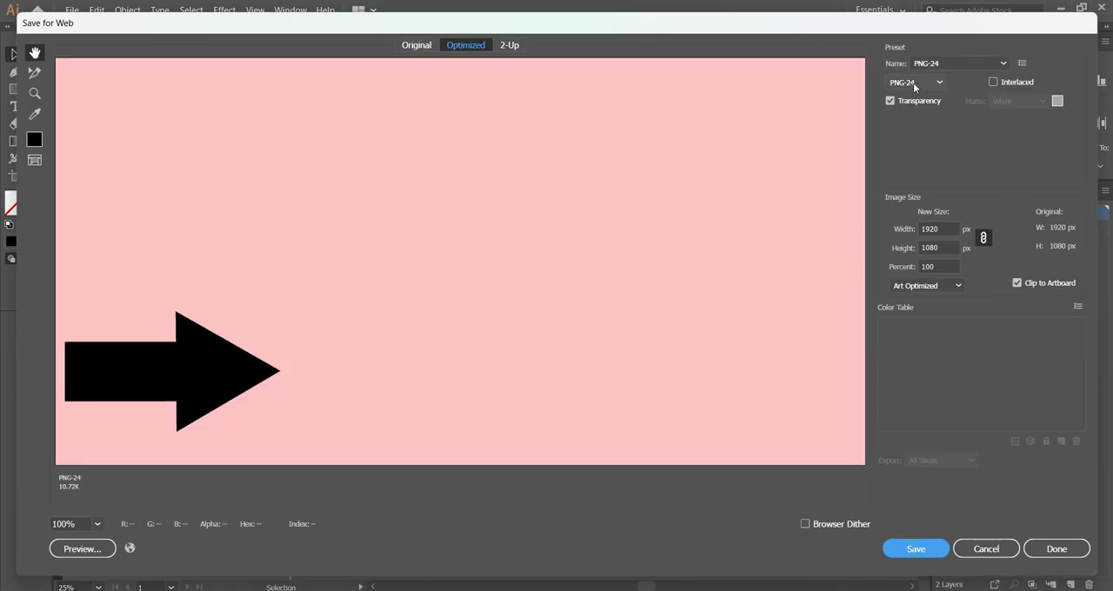
{"action": "left_click", "coordinate": [913, 83]}
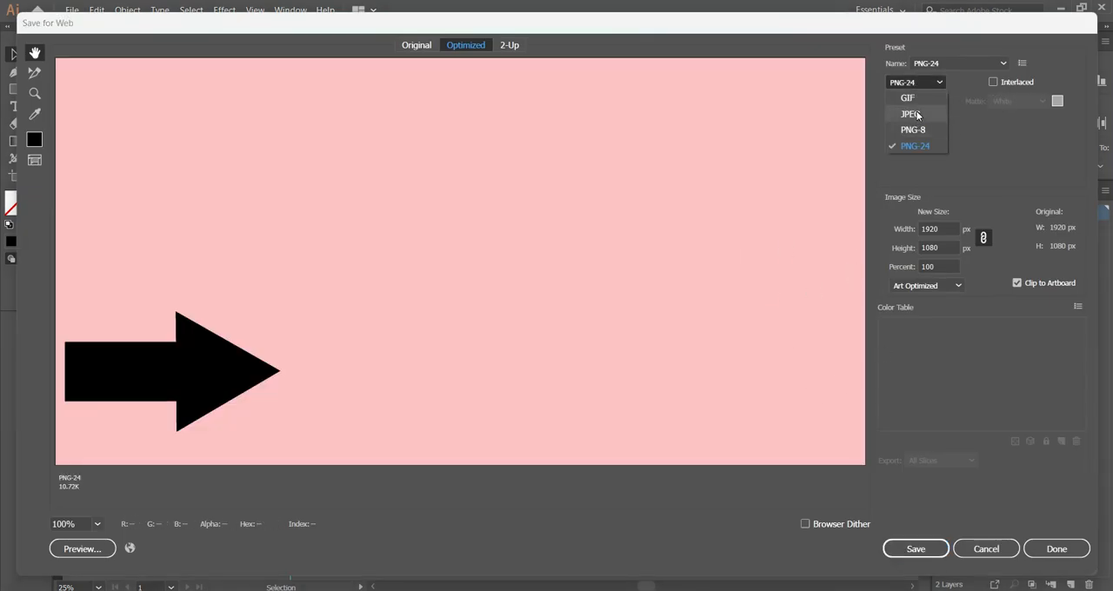
{"action": "left_click", "coordinate": [916, 116]}
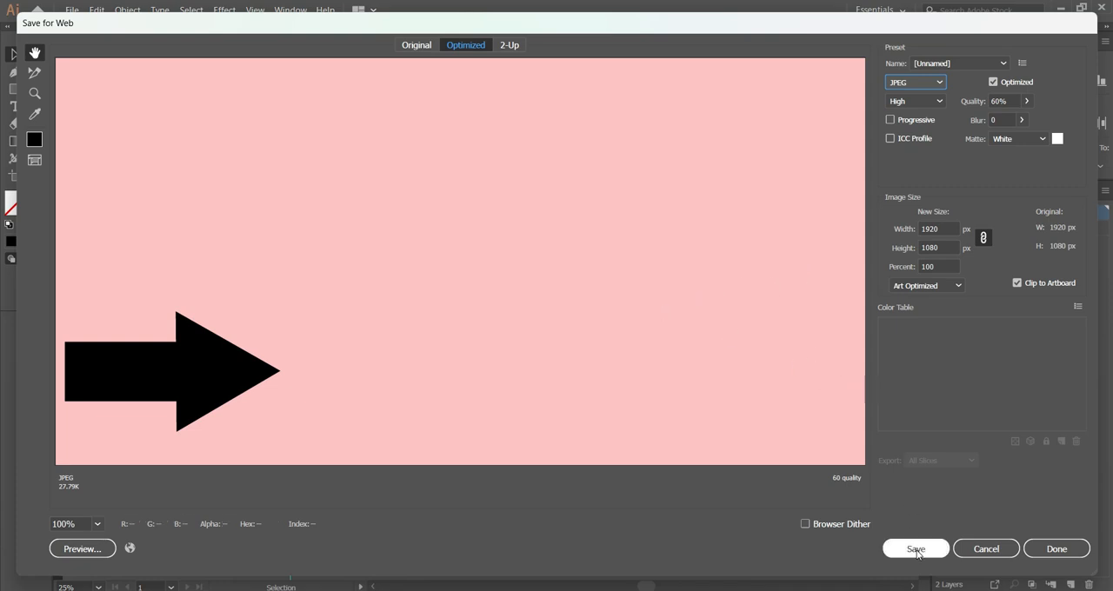
Start saving the JPEG and create and open a new Desktop folder named Animation as its destination.
{"action": "left_click", "coordinate": [915, 548]}
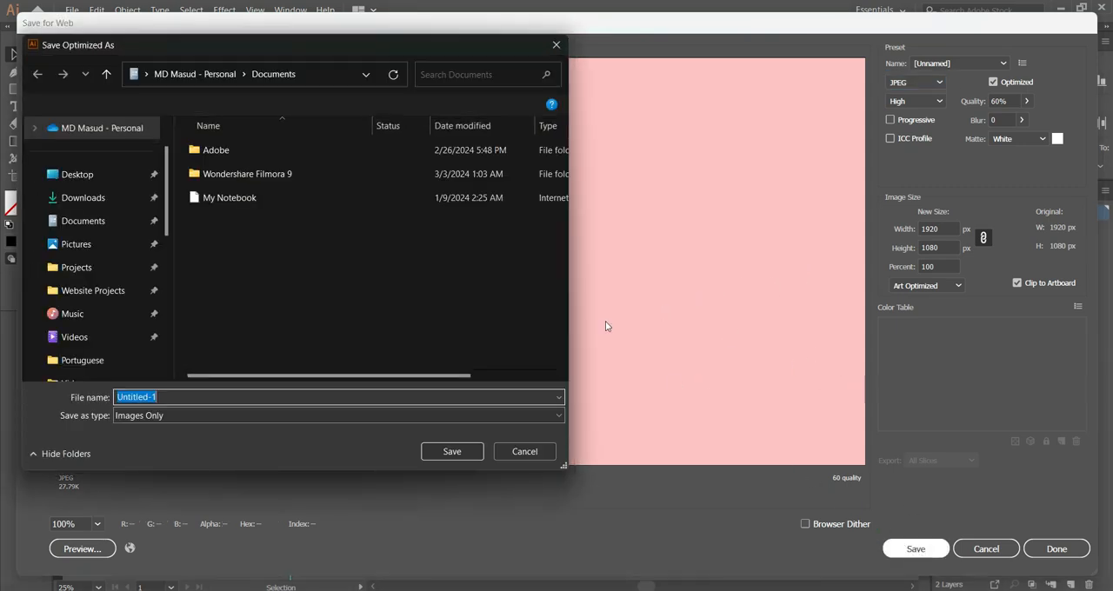
{"action": "left_click_drag", "start_coordinate": [315, 46], "coordinate": [498, 47]}
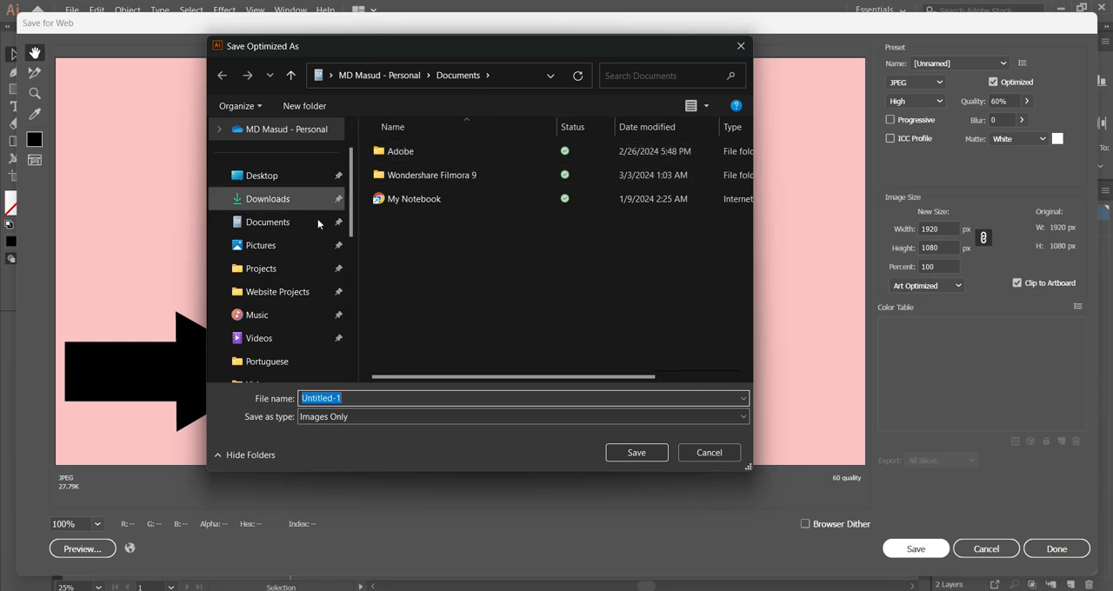
{"action": "left_click", "coordinate": [257, 177]}
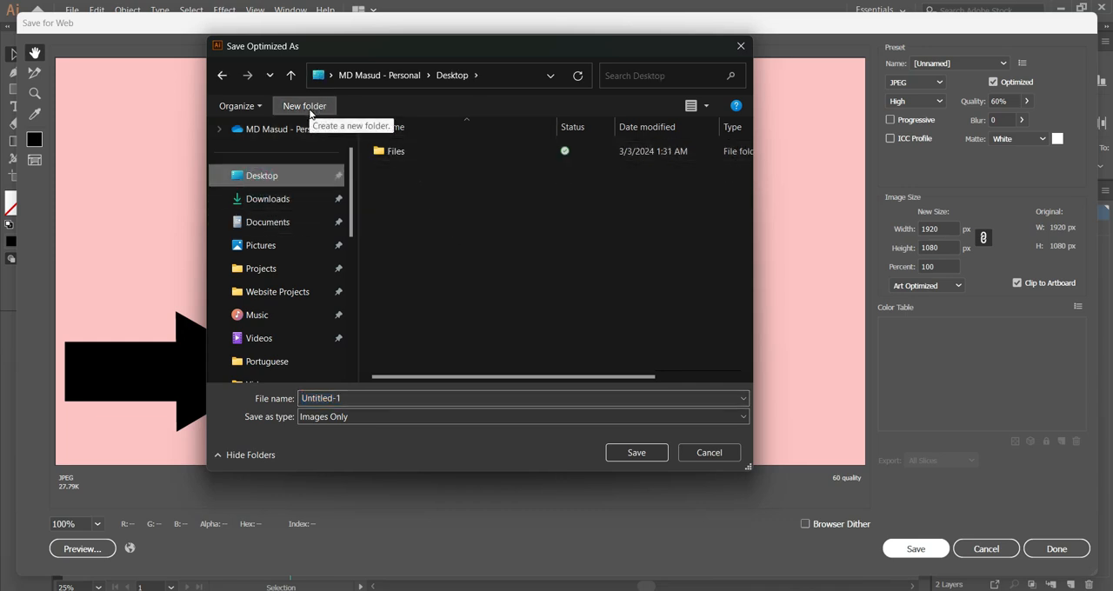
{"action": "left_click", "coordinate": [304, 106]}
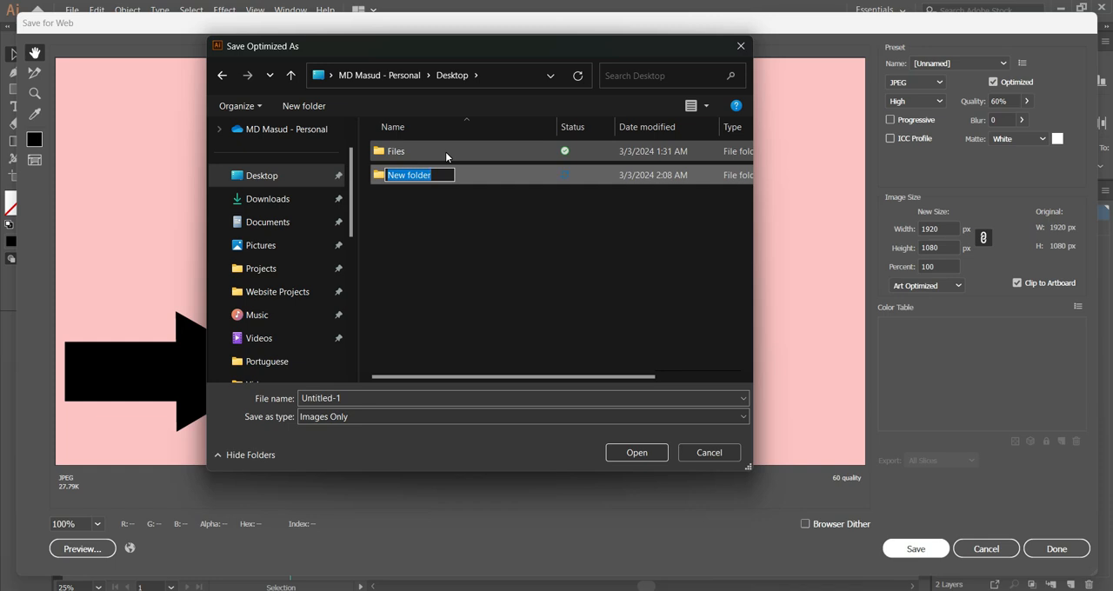
{"action": "type", "text": "Animation"}
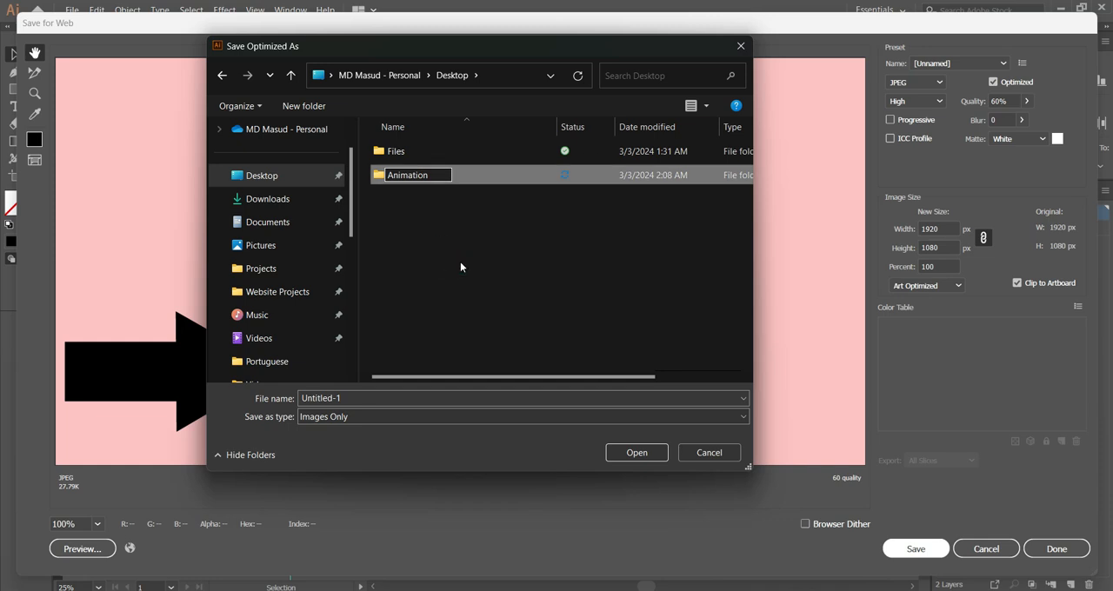
{"action": "left_click", "coordinate": [441, 206]}
{"action": "left_click", "coordinate": [394, 176]}
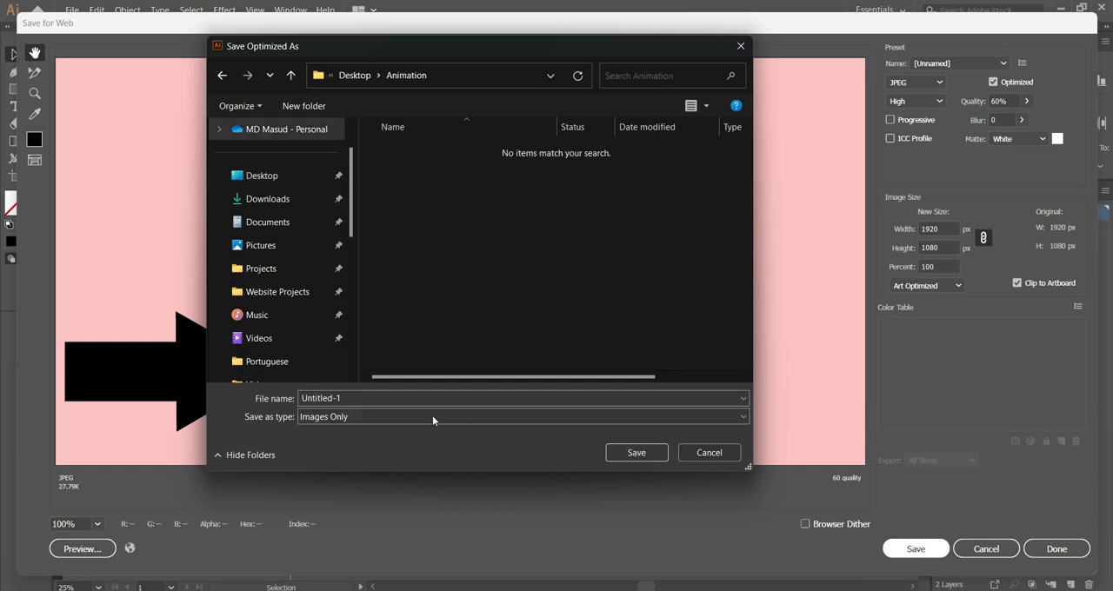
Save the JPEG as image 1 in the Animation folder and check its enlarged thumbnail in File Explorer.
{"action": "left_click_drag", "start_coordinate": [348, 398], "coordinate": [291, 401]}
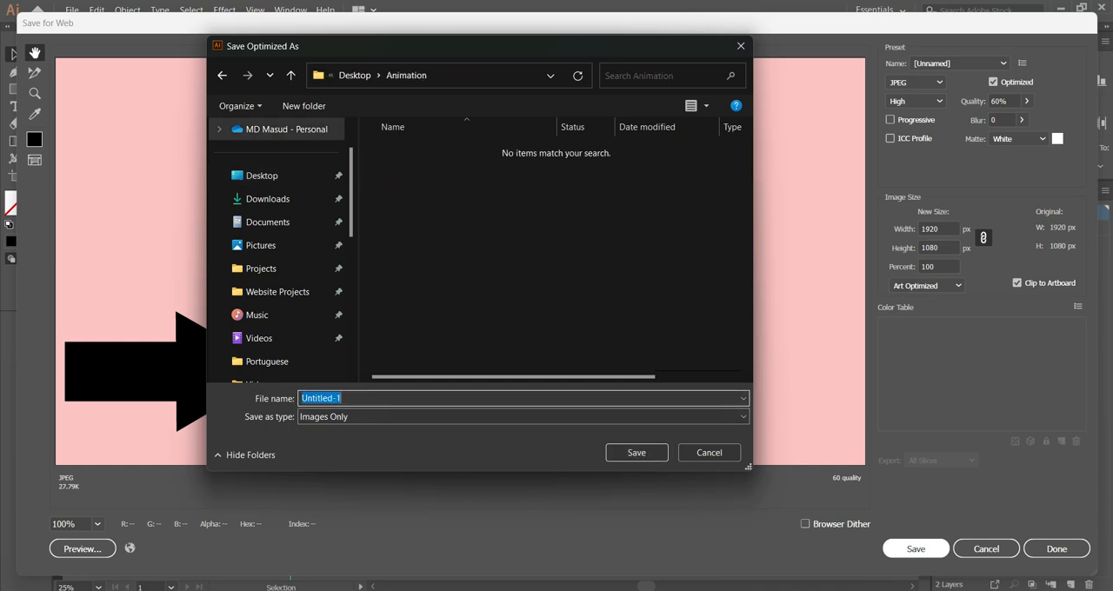
{"action": "type", "text": "image 1"}
{"action": "left_click", "coordinate": [494, 327]}
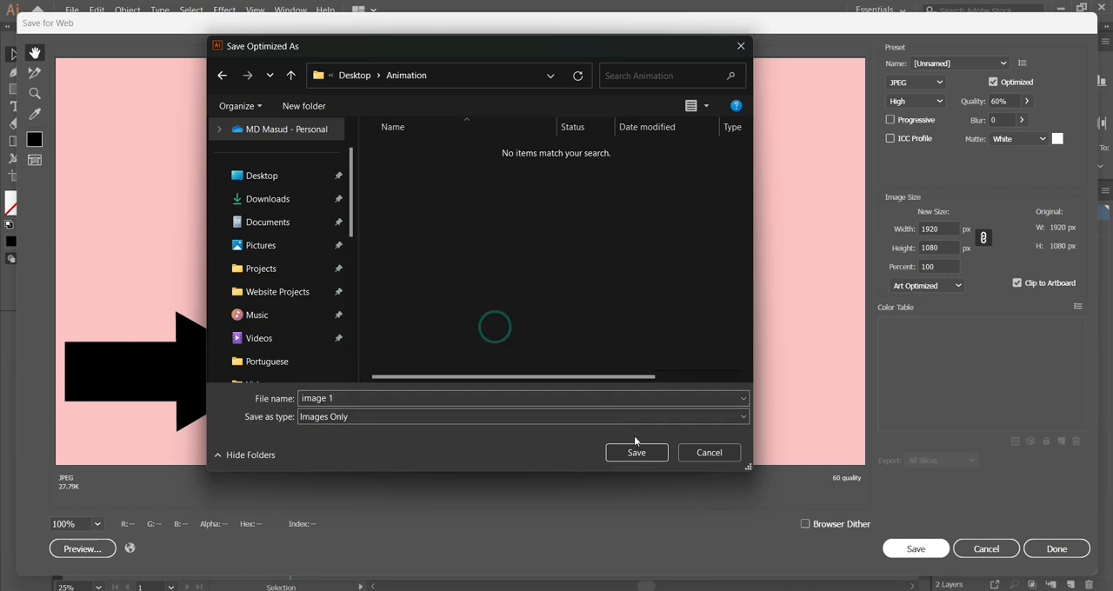
{"action": "left_click", "coordinate": [636, 452]}
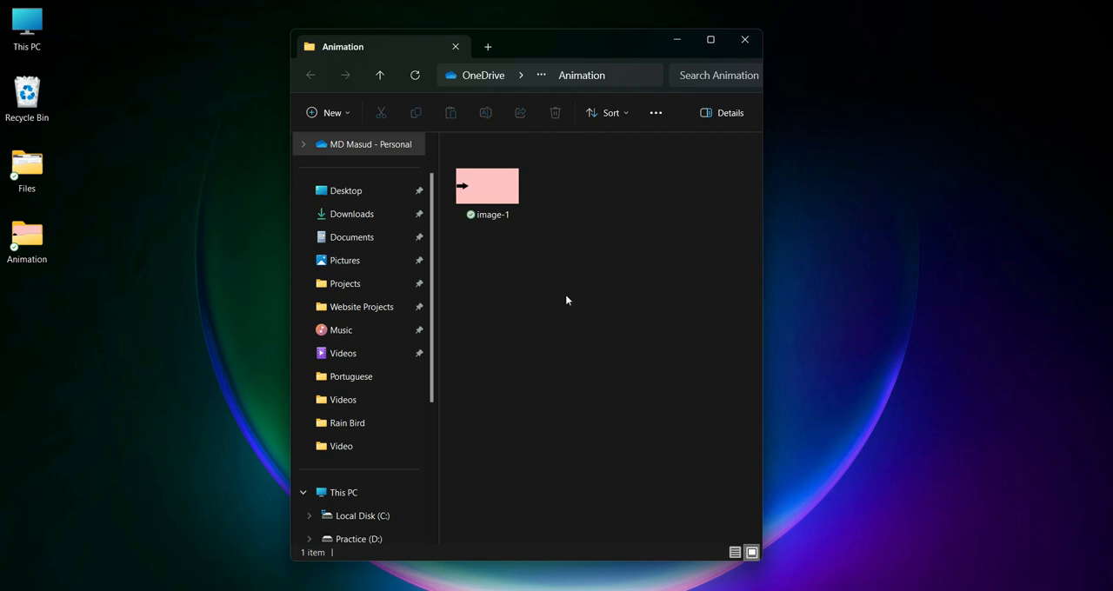
{"action": "scroll", "coordinate": [551, 292], "scroll_direction": "up", "scroll_amount": 2, "text": "ctrl"}
{"action": "scroll", "coordinate": [551, 292], "scroll_direction": "up", "scroll_amount": 1, "text": "ctrl"}
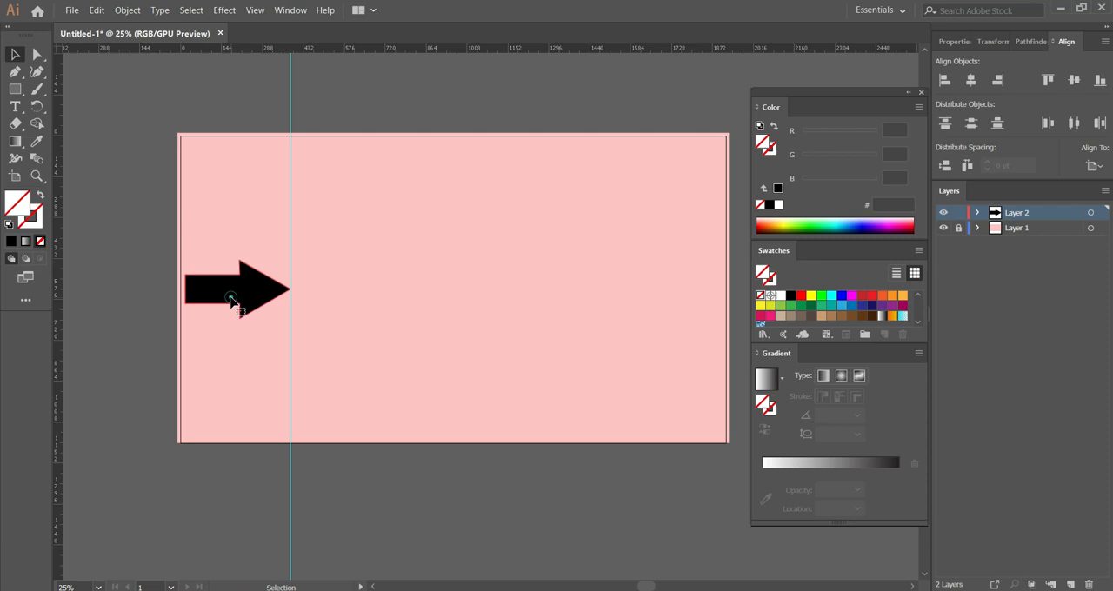
Back in Illustrator, shift the arrow right until its tail meets the guide, and move the guide to the arrow's new tip.
{"action": "left_click_drag", "start_coordinate": [232, 300], "coordinate": [326, 297]}
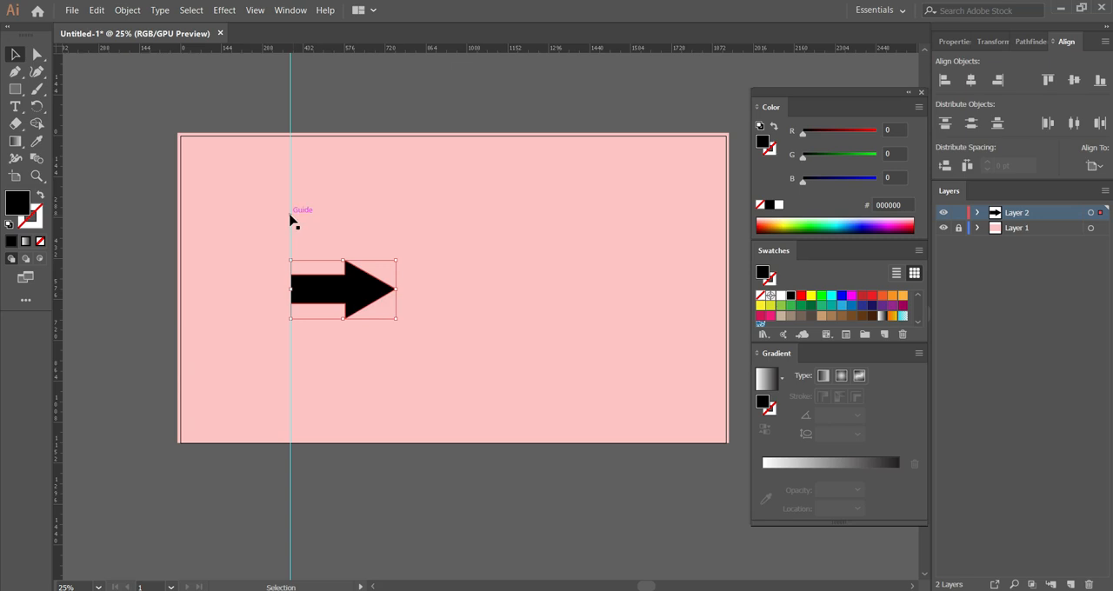
{"action": "left_click_drag", "start_coordinate": [291, 217], "coordinate": [396, 233]}
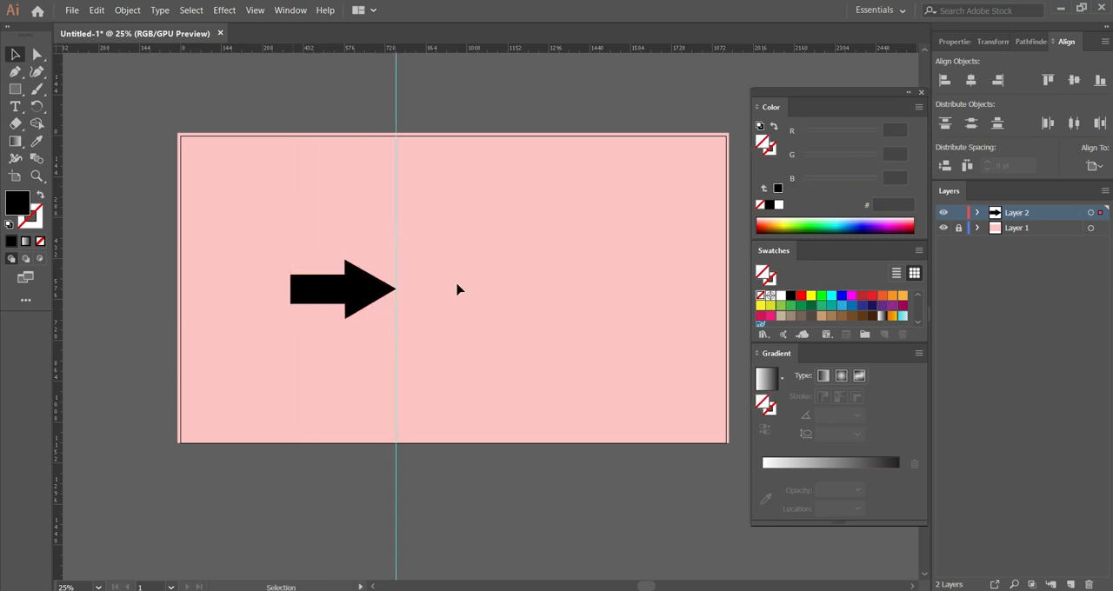
{"action": "left_click", "coordinate": [110, 243]}
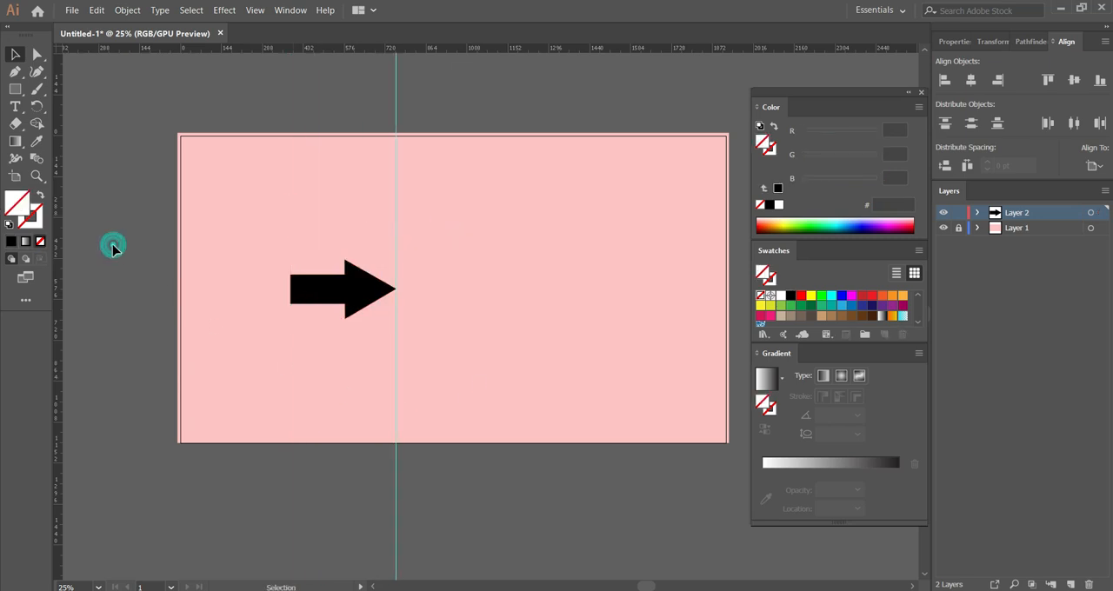
Export the shifted arrow for web as a JPEG named image 2 in the Animation folder.
{"action": "left_click", "coordinate": [72, 10]}
{"action": "mouse_move", "coordinate": [242, 261]}
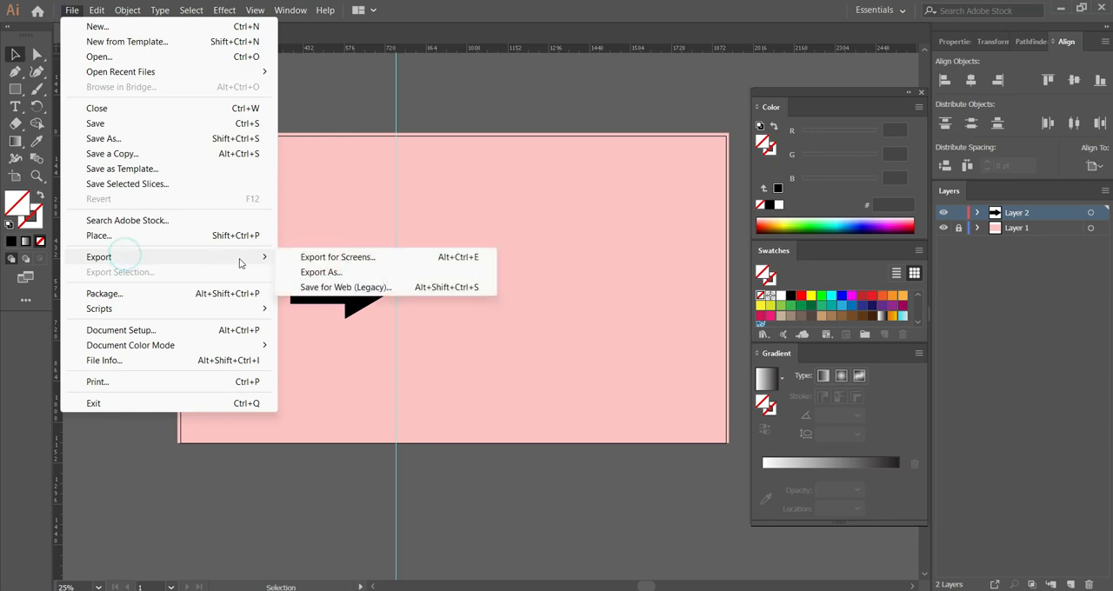
{"action": "left_click", "coordinate": [340, 293]}
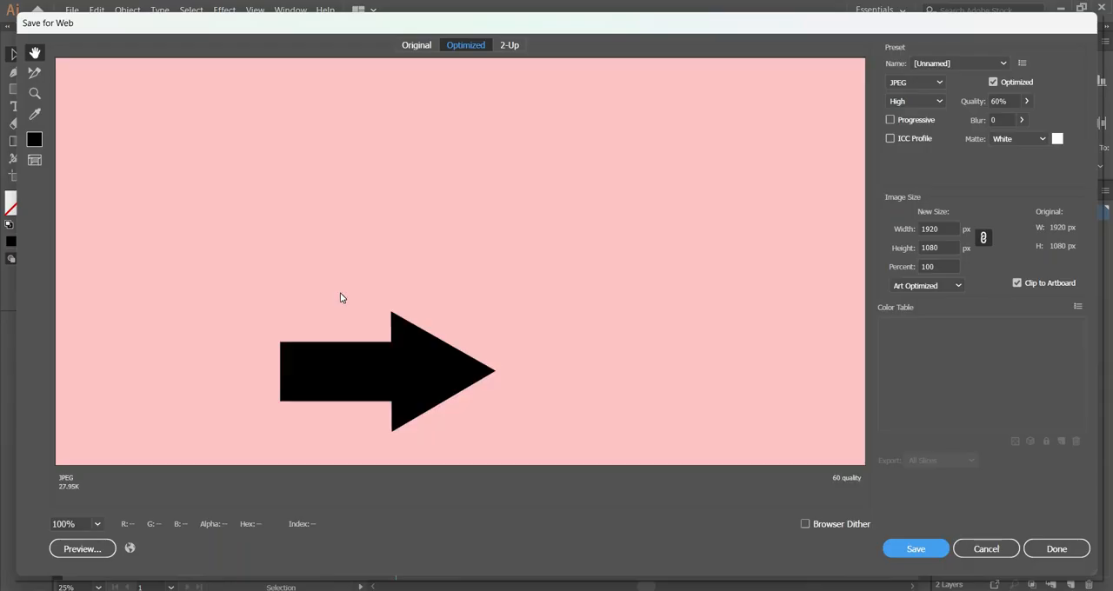
{"action": "left_click_drag", "start_coordinate": [443, 356], "coordinate": [414, 218]}
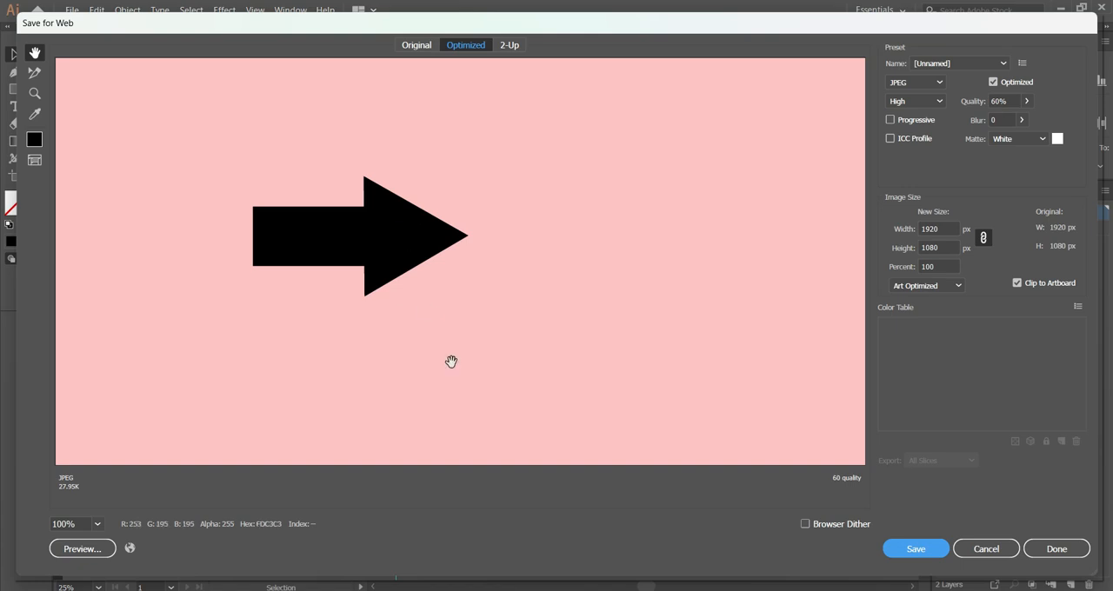
{"action": "left_click", "coordinate": [915, 549]}
{"action": "type", "text": "image-2"}
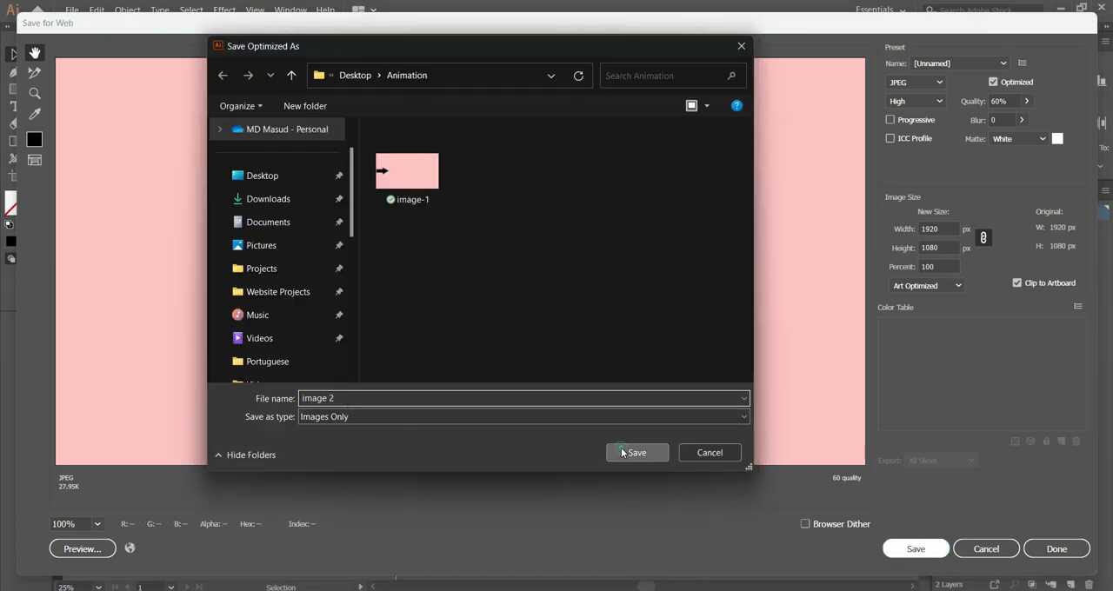
{"action": "left_click", "coordinate": [636, 452]}
Advance the arrow and guide one arrow length to the right and export the frame as JPEG image-3.
{"action": "left_click_drag", "start_coordinate": [330, 296], "coordinate": [492, 243]}
{"action": "left_click", "coordinate": [338, 246]}
{"action": "left_click", "coordinate": [72, 9]}
{"action": "left_click", "coordinate": [348, 291]}
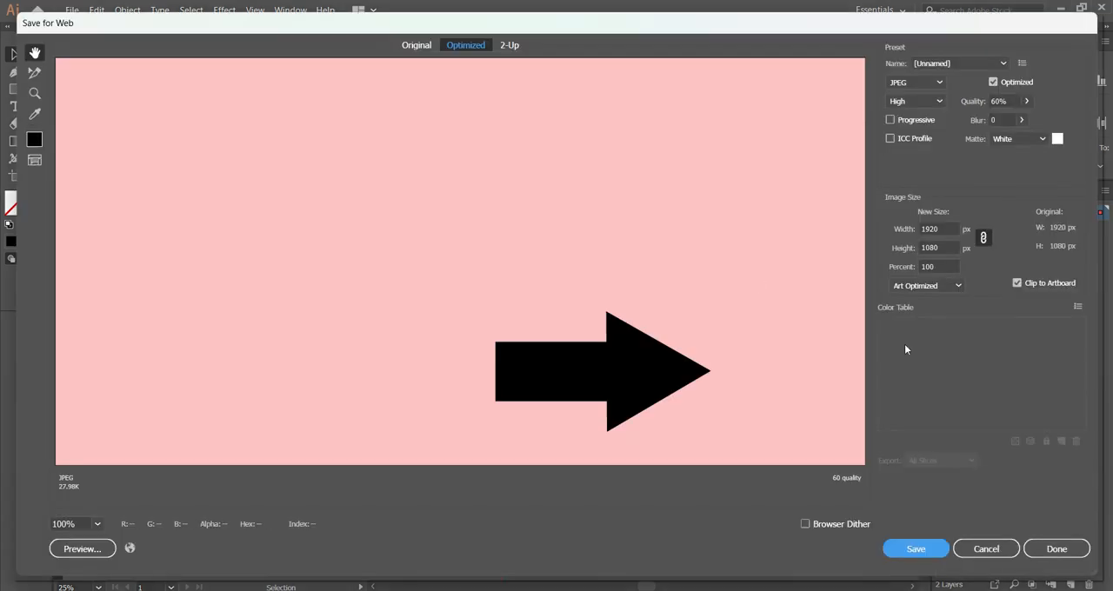
{"action": "left_click", "coordinate": [916, 549]}
{"action": "left_click", "coordinate": [484, 148]}
{"action": "left_click", "coordinate": [334, 397]}
{"action": "key", "text": "BackSpace"}
{"action": "type", "text": "3"}
{"action": "left_click", "coordinate": [636, 452]}
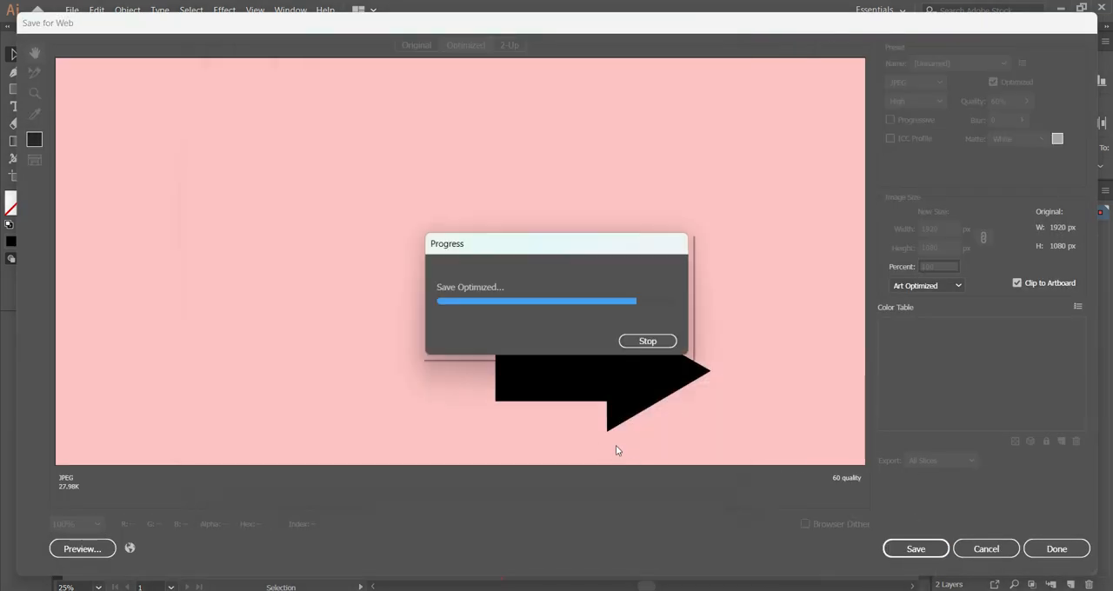
Advance the arrow and guide another arrow length to the right and save the frame for web as image-4.
{"action": "left_click_drag", "start_coordinate": [418, 299], "coordinate": [605, 252]}
{"action": "left_click", "coordinate": [286, 183]}
{"action": "key", "text": "ctrl+alt+shift+s"}
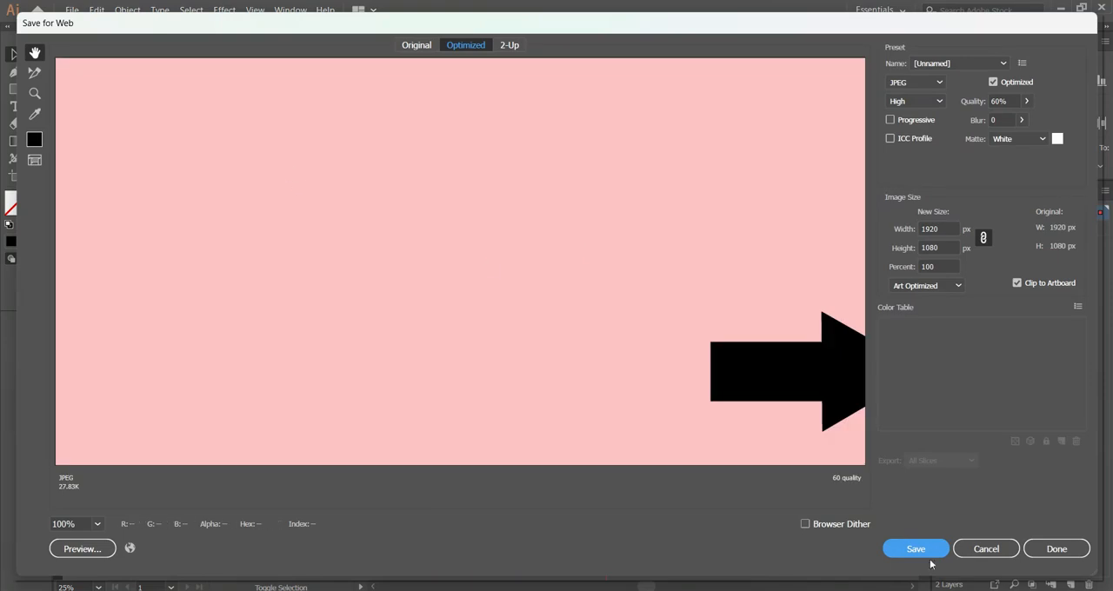
{"action": "left_click", "coordinate": [915, 548]}
{"action": "left_click", "coordinate": [546, 154]}
{"action": "left_click", "coordinate": [334, 397]}
{"action": "key", "text": "BackSpace"}
{"action": "type", "text": "4"}
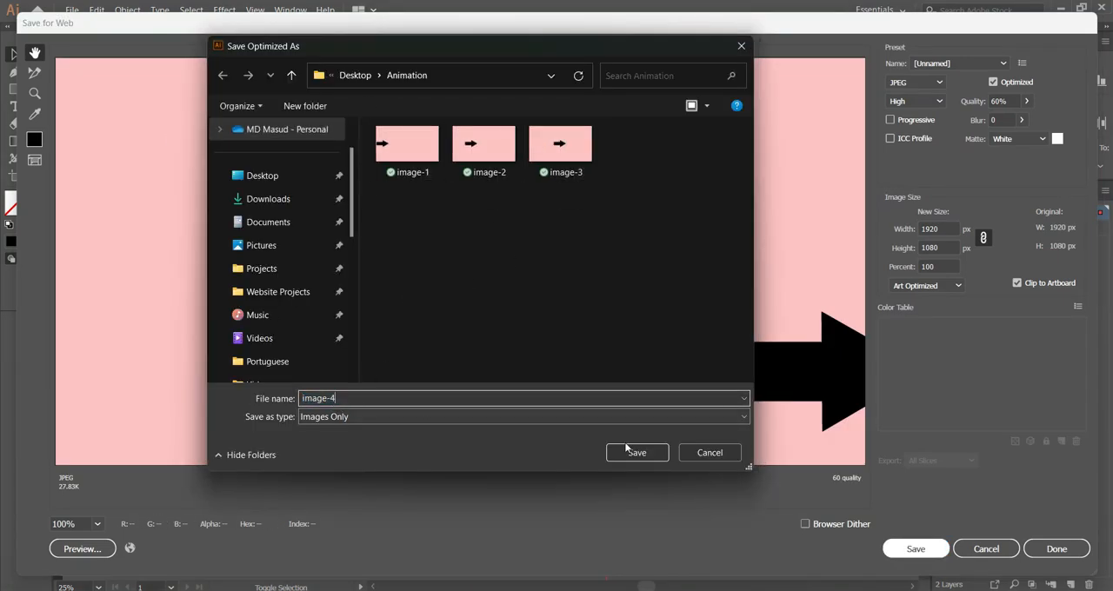
{"action": "left_click", "coordinate": [636, 452]}
Move the arrow's tail to the guide near the artboard's right side, export JPEG image-5, and return to the Animation folder in File Explorer.
{"action": "left_click_drag", "start_coordinate": [525, 298], "coordinate": [633, 299]}
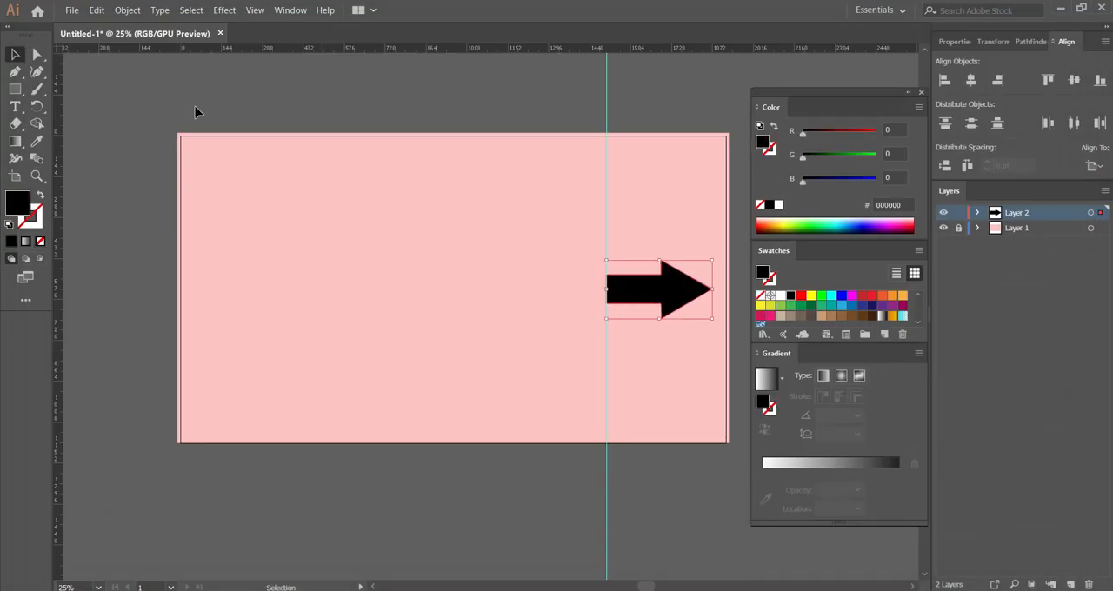
{"action": "left_click", "coordinate": [72, 9]}
{"action": "mouse_move", "coordinate": [124, 260]}
{"action": "left_click", "coordinate": [347, 288]}
{"action": "key", "text": "Return"}
{"action": "left_click", "coordinate": [639, 152]}
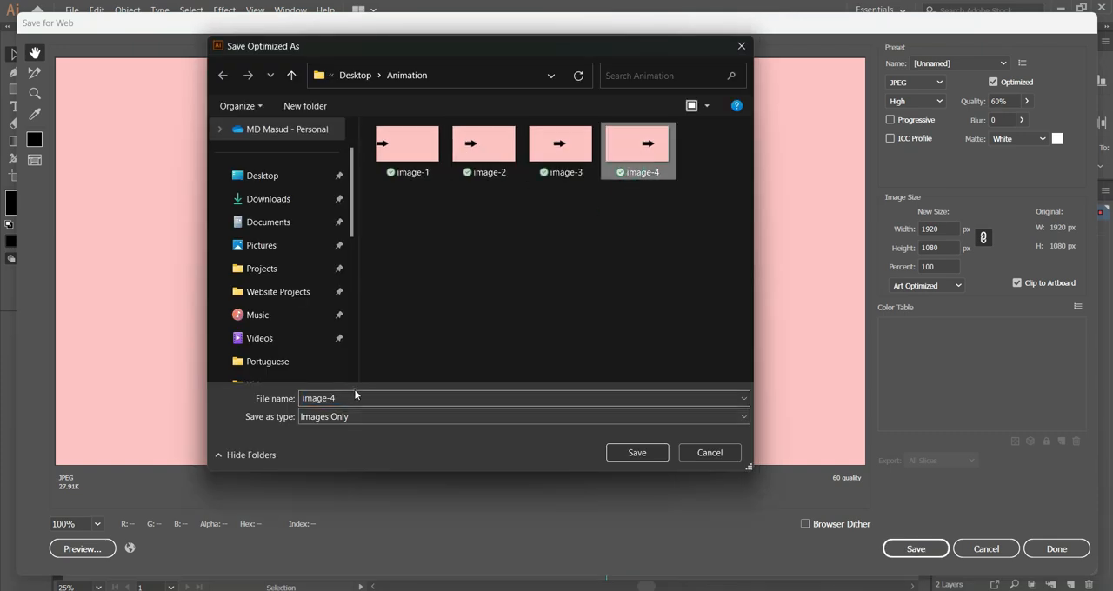
{"action": "left_click", "coordinate": [354, 397]}
{"action": "key", "text": "BackSpace"}
{"action": "type", "text": "5"}
{"action": "left_click", "coordinate": [632, 451]}
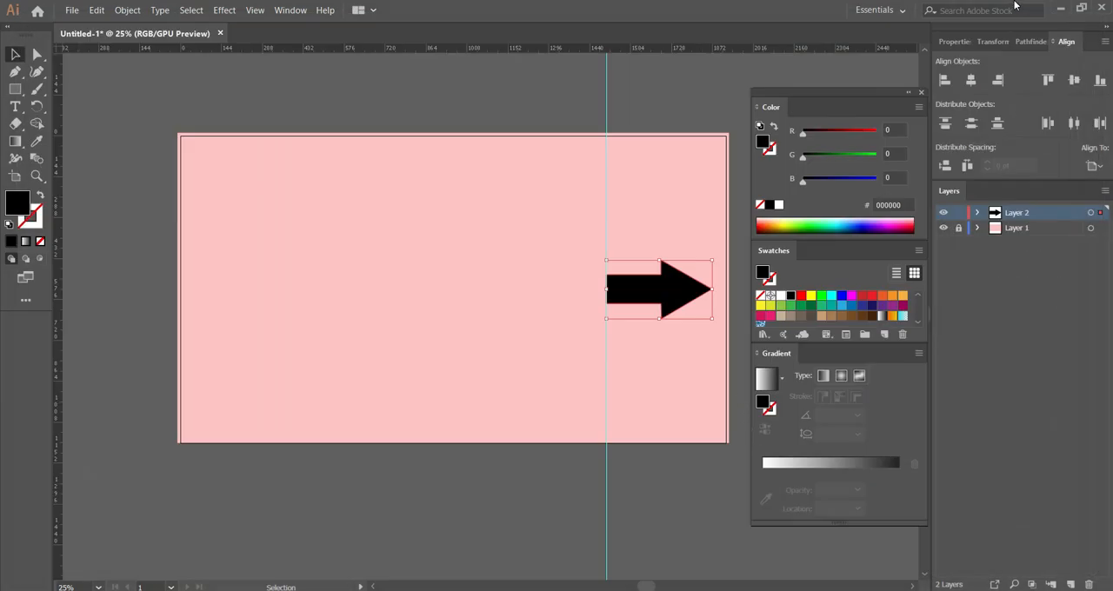
{"action": "left_click", "coordinate": [1060, 7]}
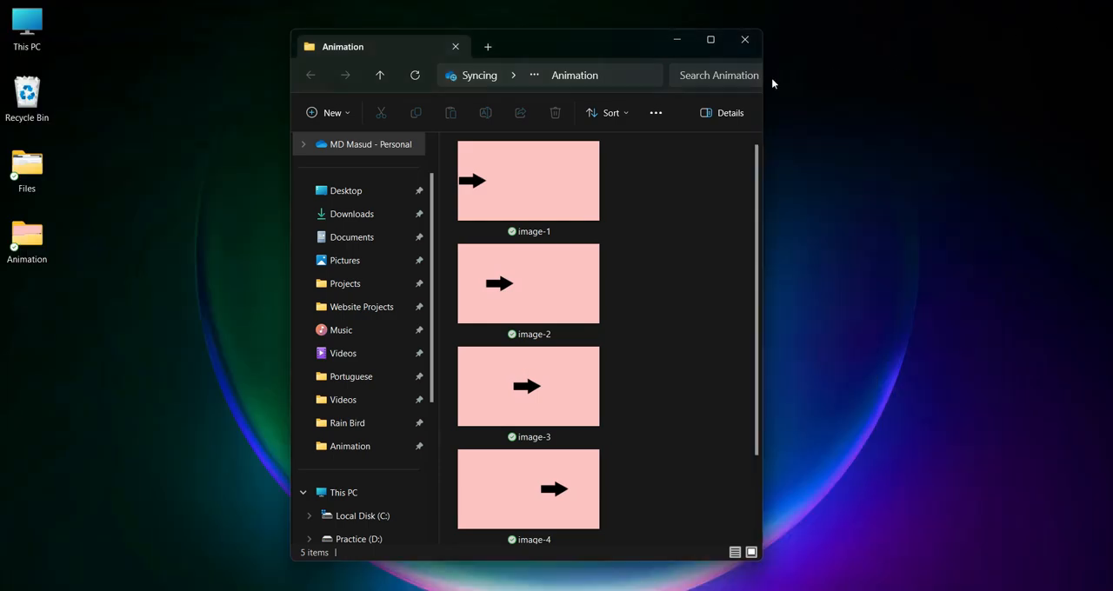
Maximize the Animation folder window, view image-1 on its own, and look over the five exported frames.
{"action": "double_click", "coordinate": [612, 37]}
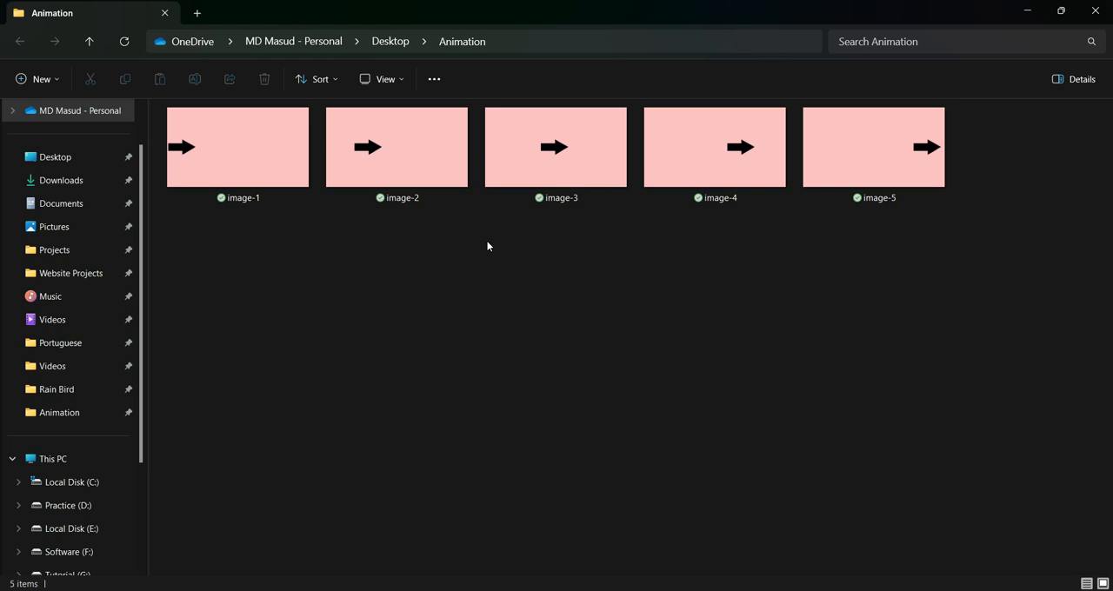
{"action": "double_click", "coordinate": [236, 160]}
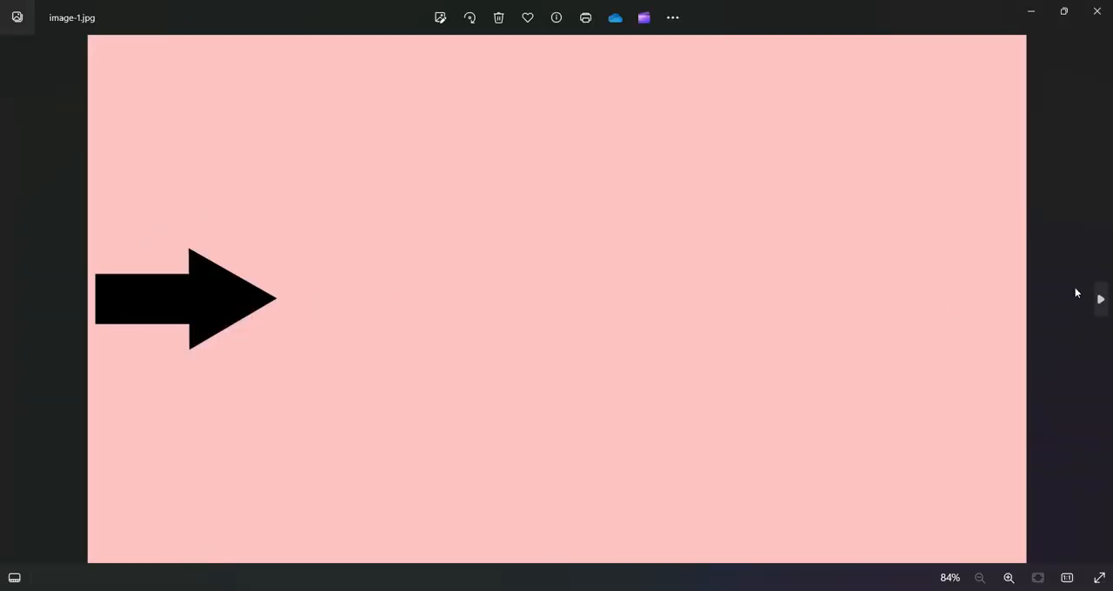
{"action": "left_click", "coordinate": [1101, 13]}
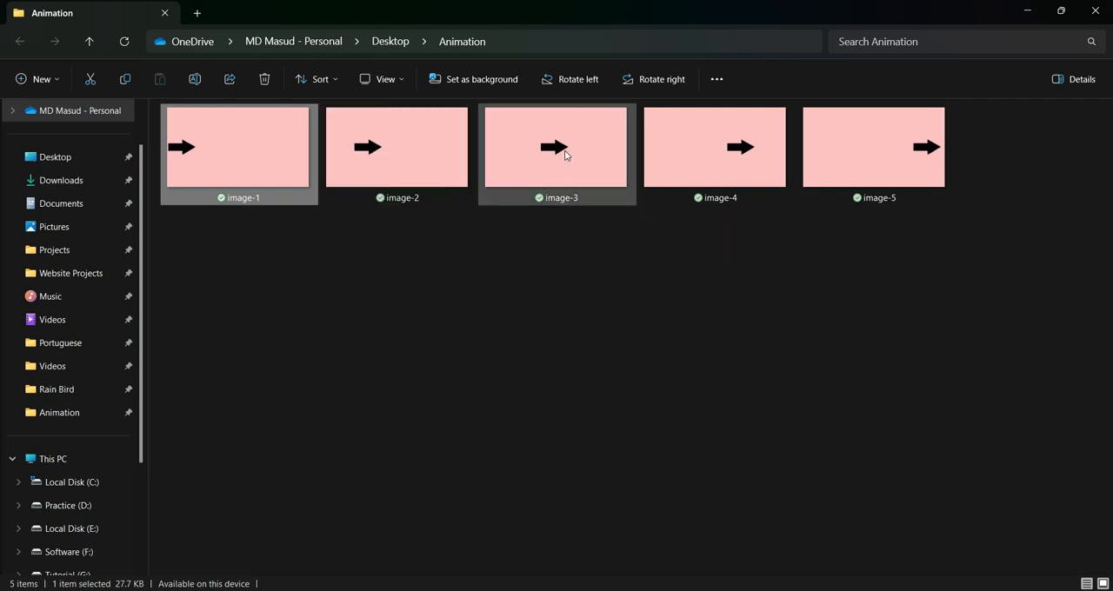
{"action": "mouse_move", "coordinate": [555, 150]}
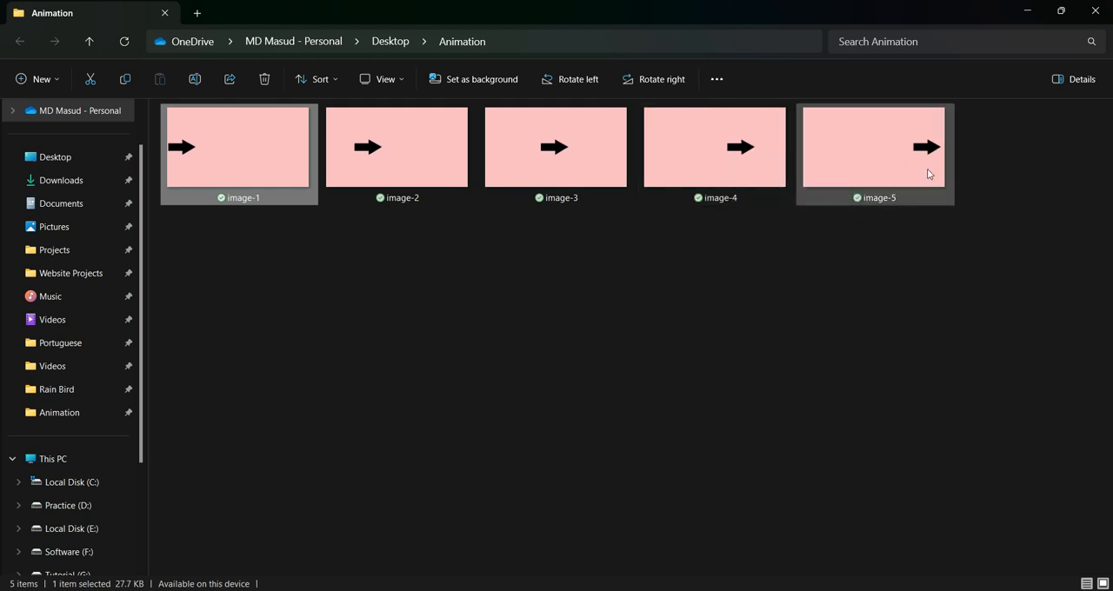
{"action": "mouse_move", "coordinate": [936, 148]}
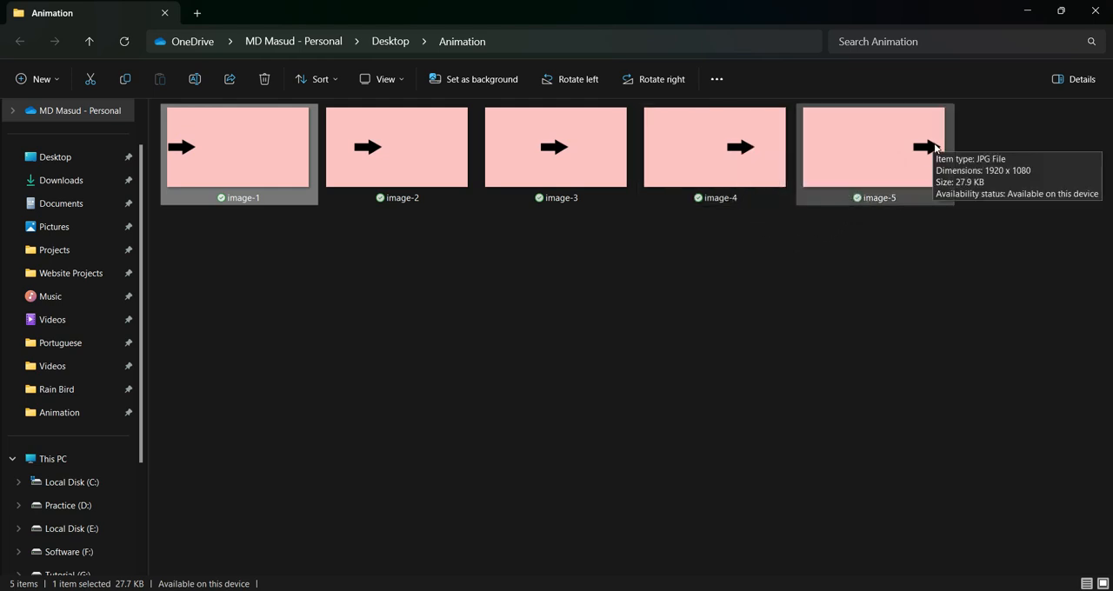
Open and close image-1, image-2 and image-3 in turn to view the frames separately.
{"action": "double_click", "coordinate": [264, 141]}
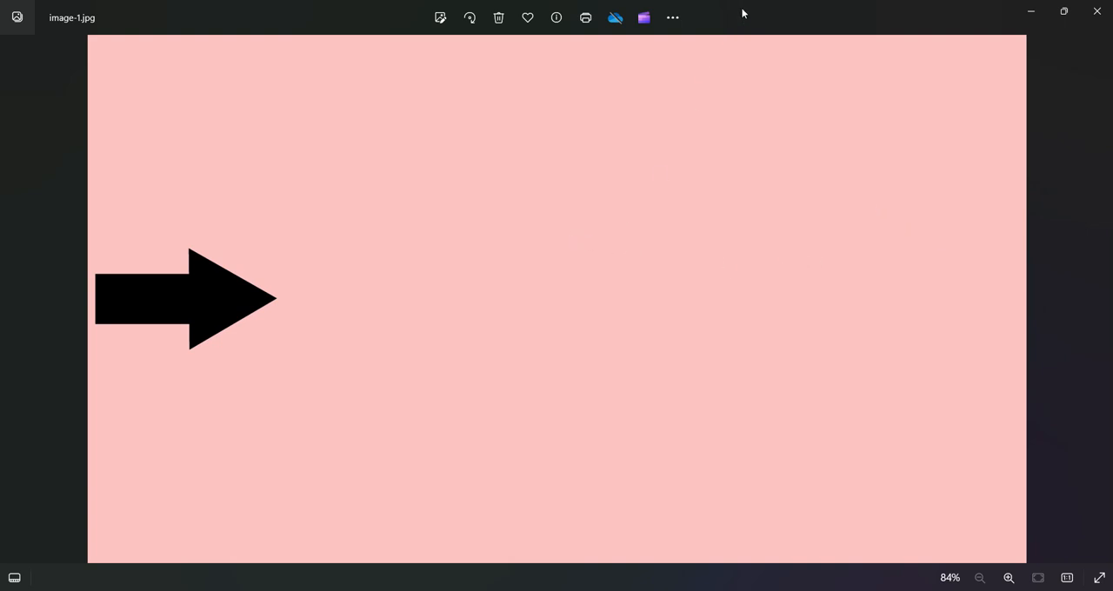
{"action": "left_click", "coordinate": [1096, 10]}
{"action": "left_click", "coordinate": [433, 115]}
{"action": "double_click", "coordinate": [433, 115]}
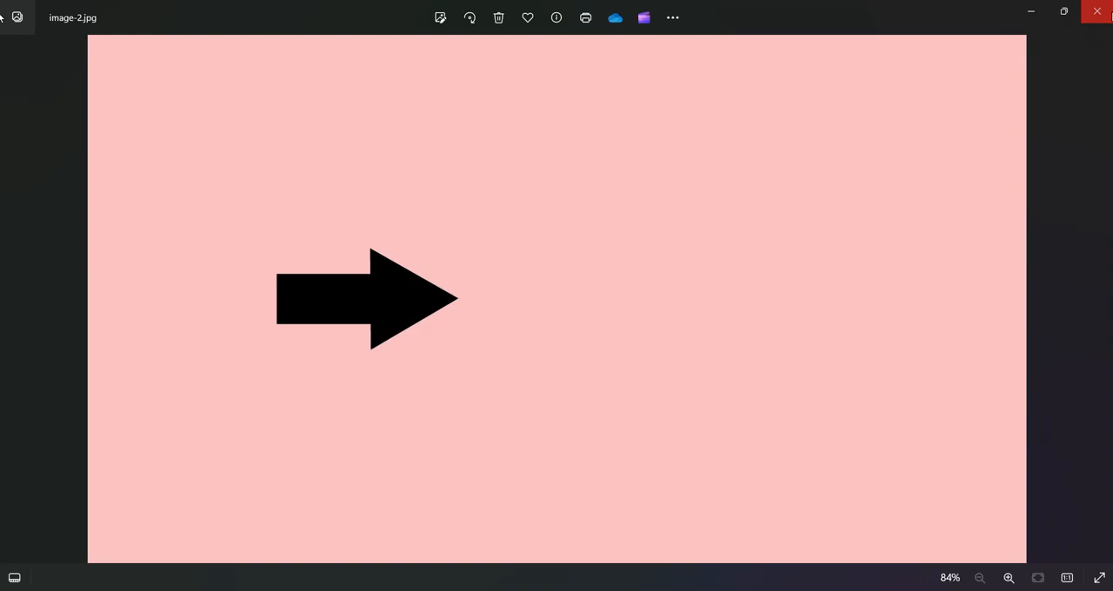
{"action": "left_click", "coordinate": [1111, 14]}
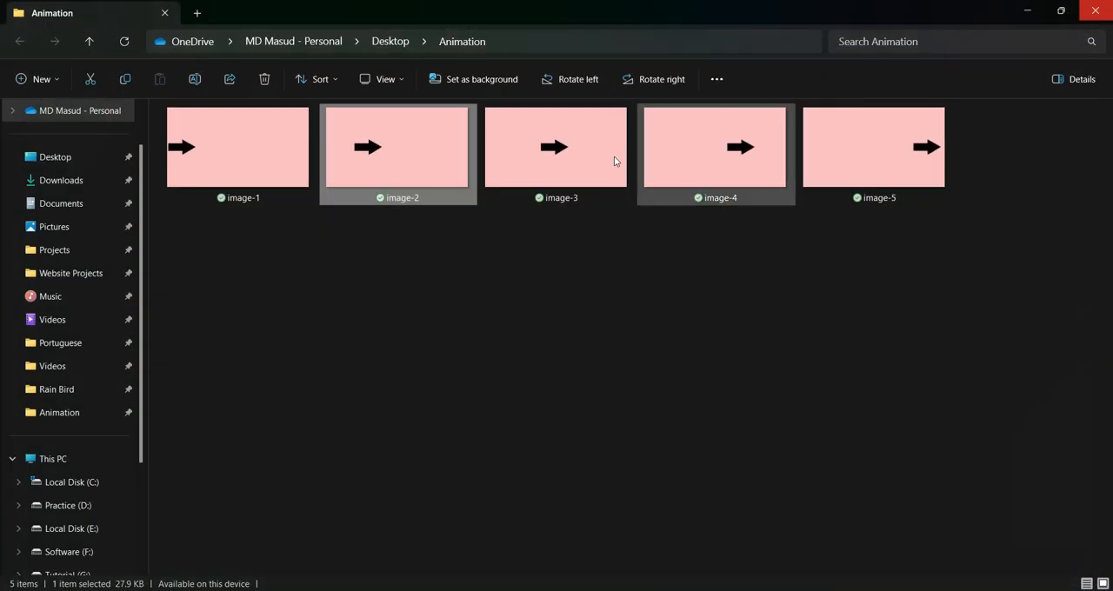
{"action": "double_click", "coordinate": [562, 166]}
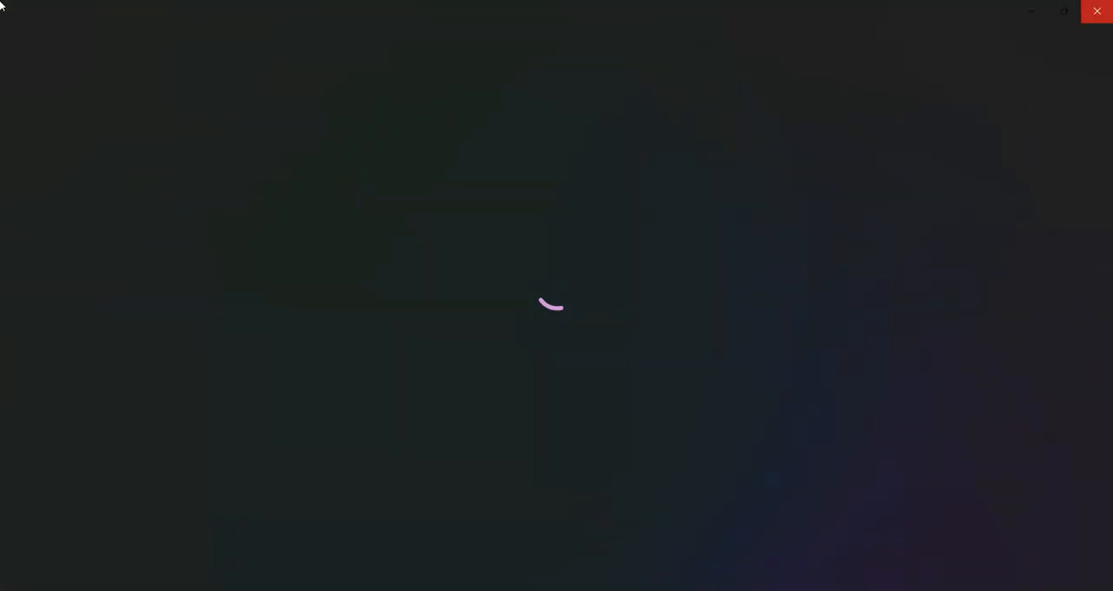
{"action": "left_click", "coordinate": [1110, 12]}
Open image-1 and step through the frames to image-5 and back to image-1.
{"action": "left_click", "coordinate": [241, 161]}
{"action": "double_click", "coordinate": [241, 162]}
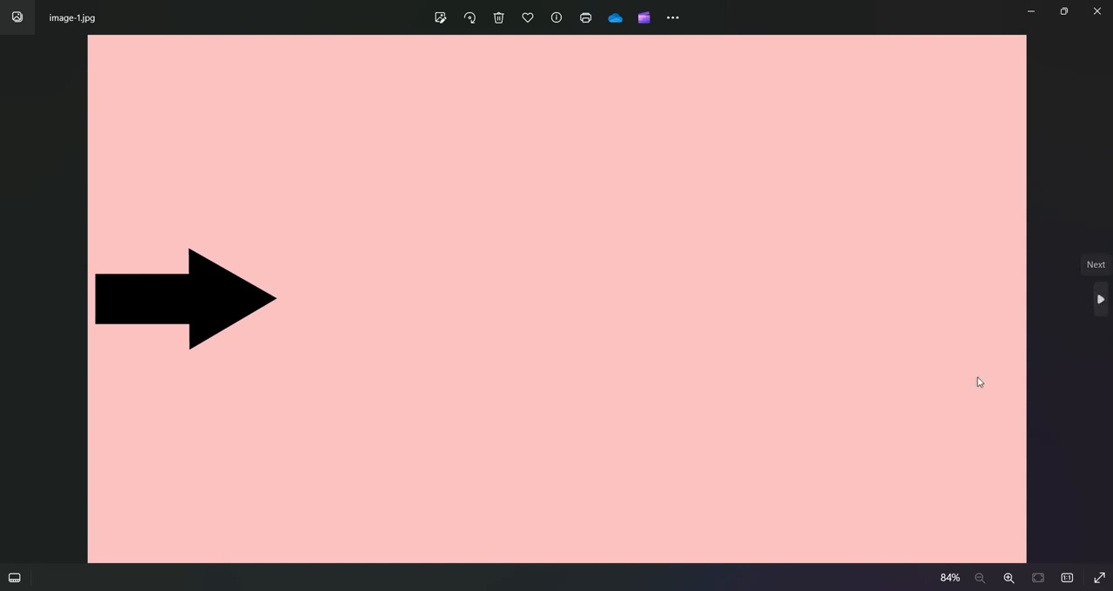
{"action": "left_click", "coordinate": [1098, 298]}
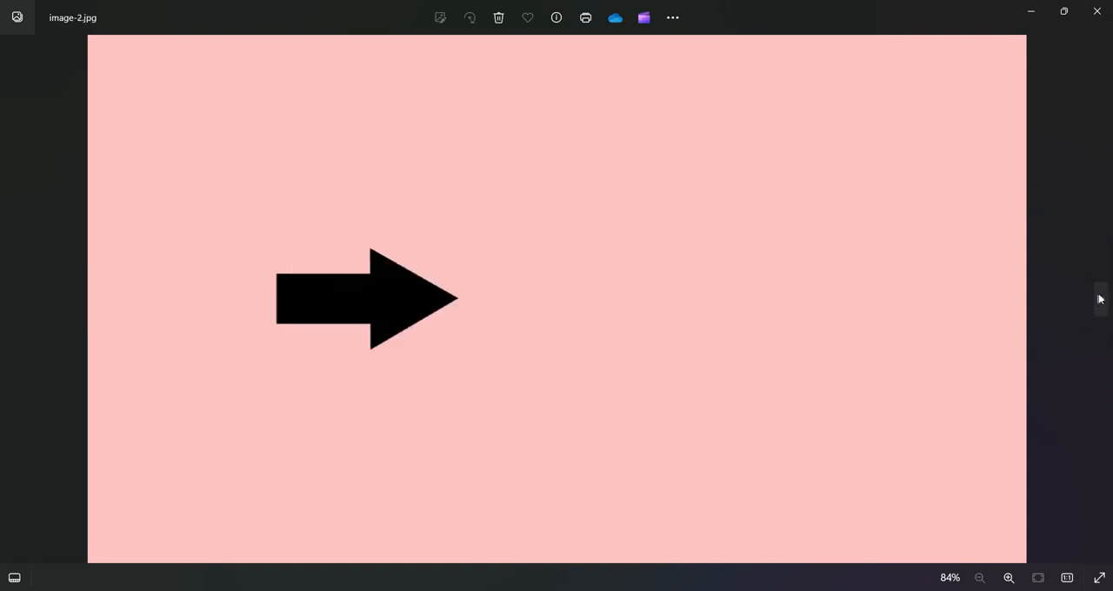
{"action": "left_click", "coordinate": [1099, 298]}
{"action": "left_click", "coordinate": [1098, 298]}
{"action": "left_click", "coordinate": [1099, 298]}
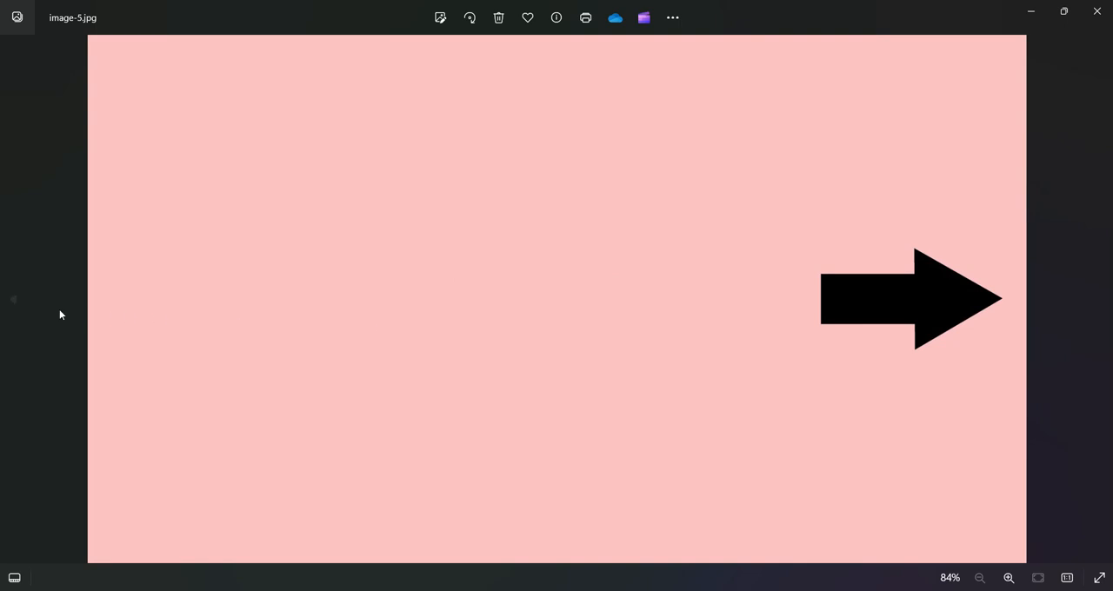
{"action": "left_click", "coordinate": [16, 300]}
{"action": "left_click", "coordinate": [15, 299]}
{"action": "left_click", "coordinate": [16, 300]}
{"action": "left_click", "coordinate": [15, 300]}
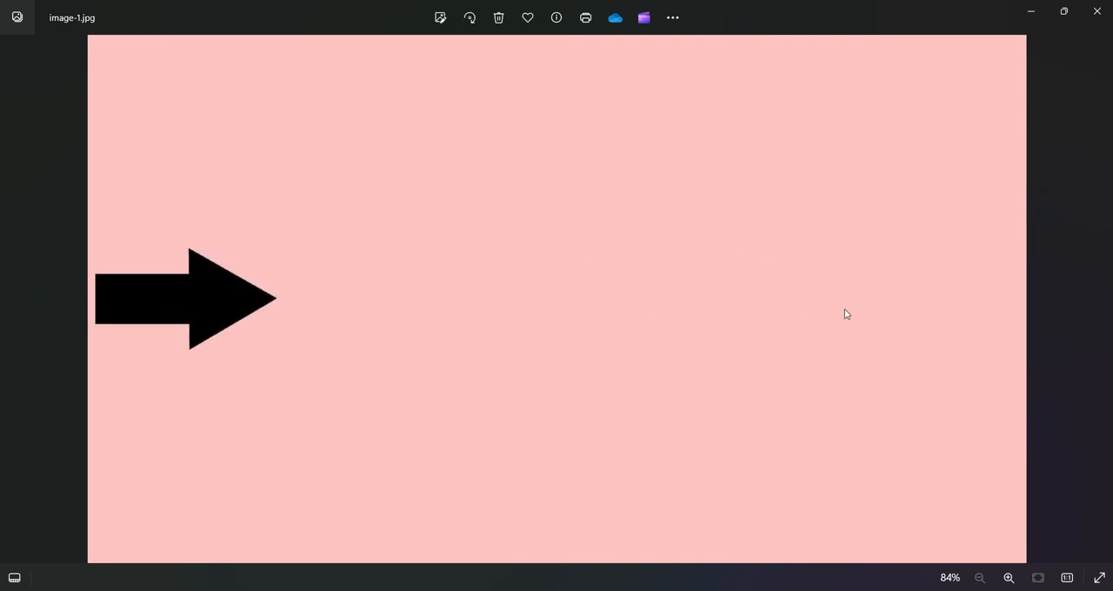
Flip repeatedly between image-1 and image-5 to preview the arrow's motion, ending on image-5.
{"action": "left_click", "coordinate": [1097, 301]}
{"action": "left_click", "coordinate": [1097, 300]}
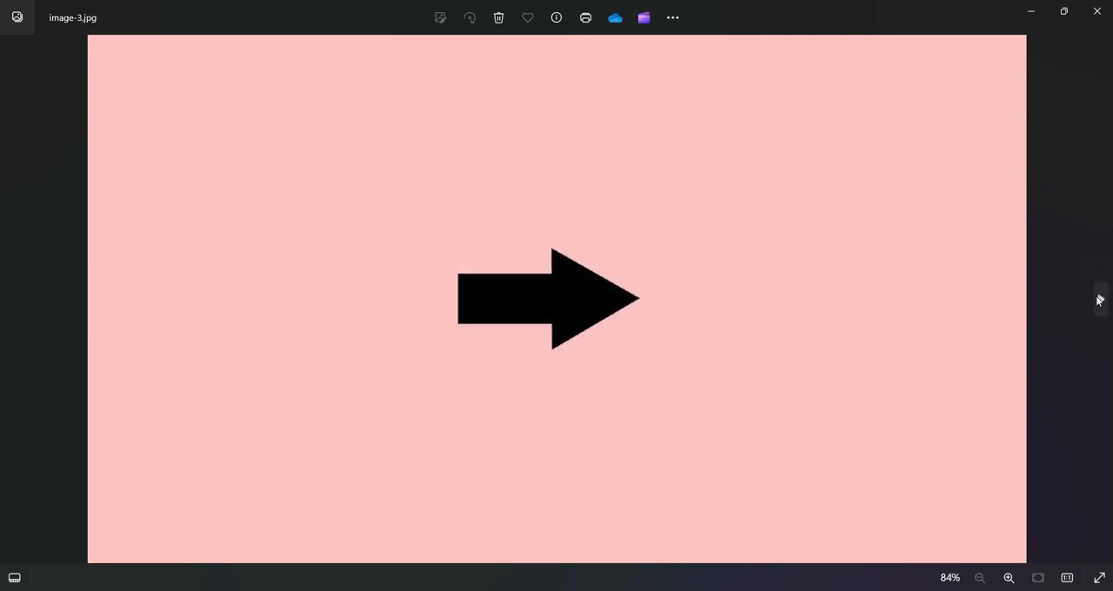
{"action": "left_click", "coordinate": [1097, 301]}
{"action": "left_click", "coordinate": [1097, 301]}
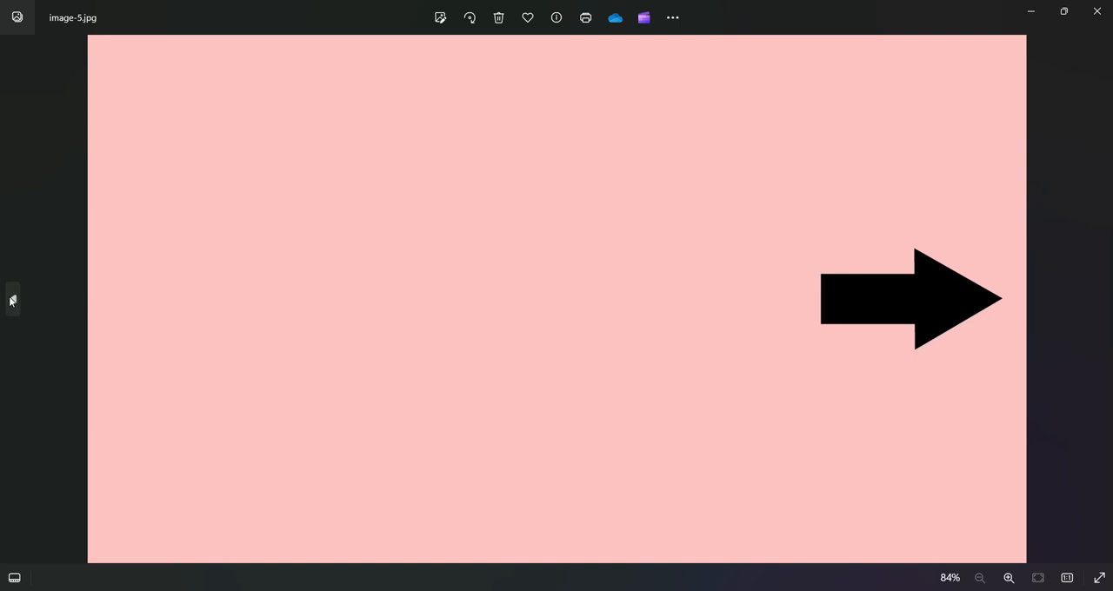
{"action": "left_click", "coordinate": [14, 301]}
{"action": "left_click", "coordinate": [14, 301]}
{"action": "left_click", "coordinate": [14, 300]}
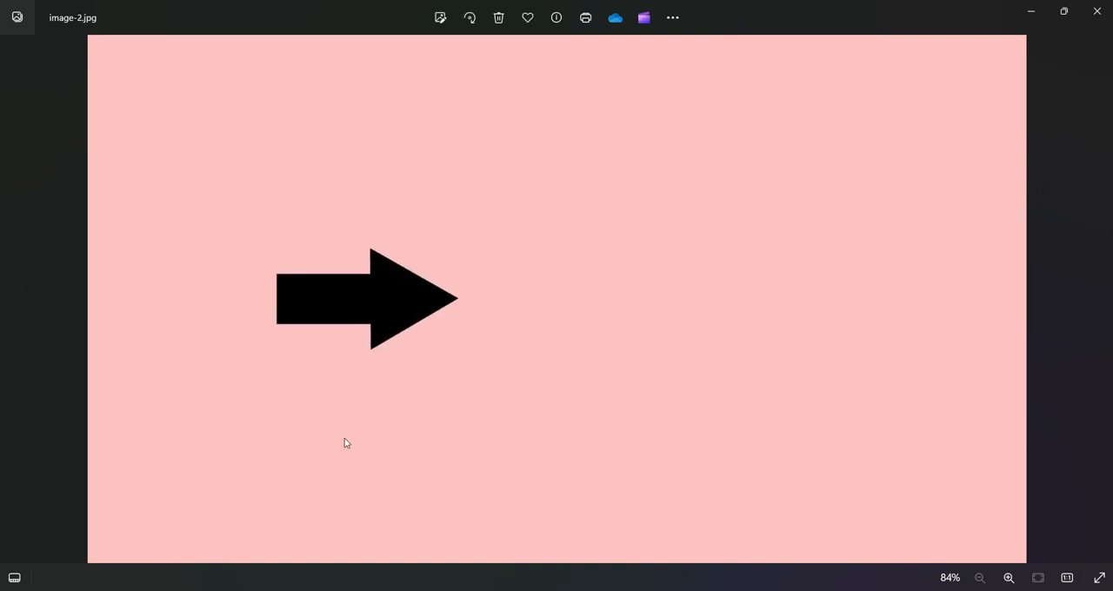
{"action": "left_click", "coordinate": [15, 301]}
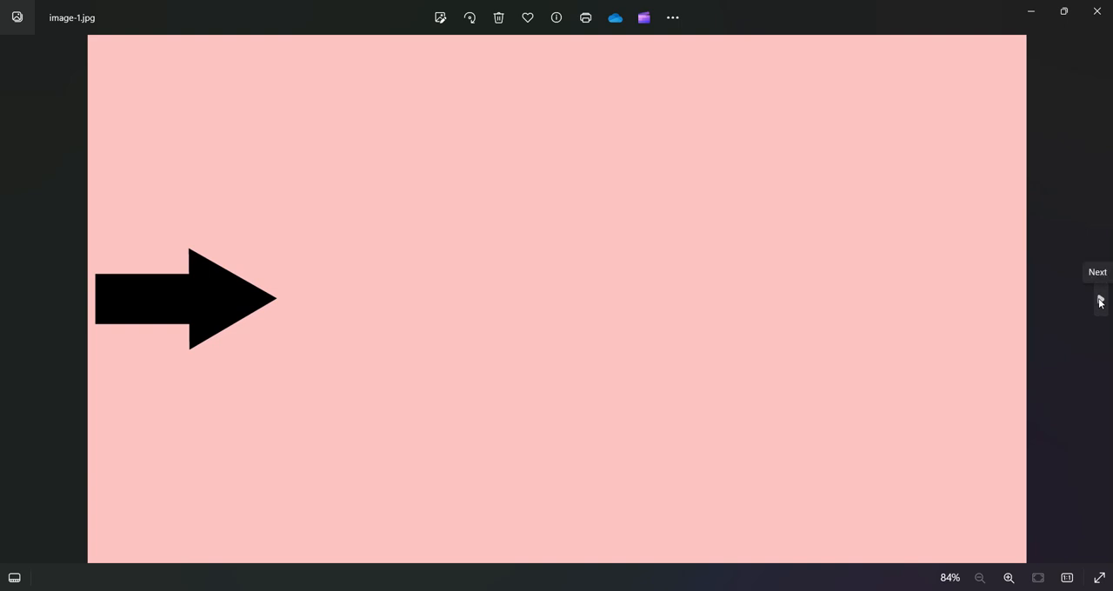
{"action": "left_click", "coordinate": [1099, 301]}
{"action": "left_click", "coordinate": [1099, 300]}
{"action": "left_click", "coordinate": [1100, 301]}
{"action": "left_click", "coordinate": [1099, 301]}
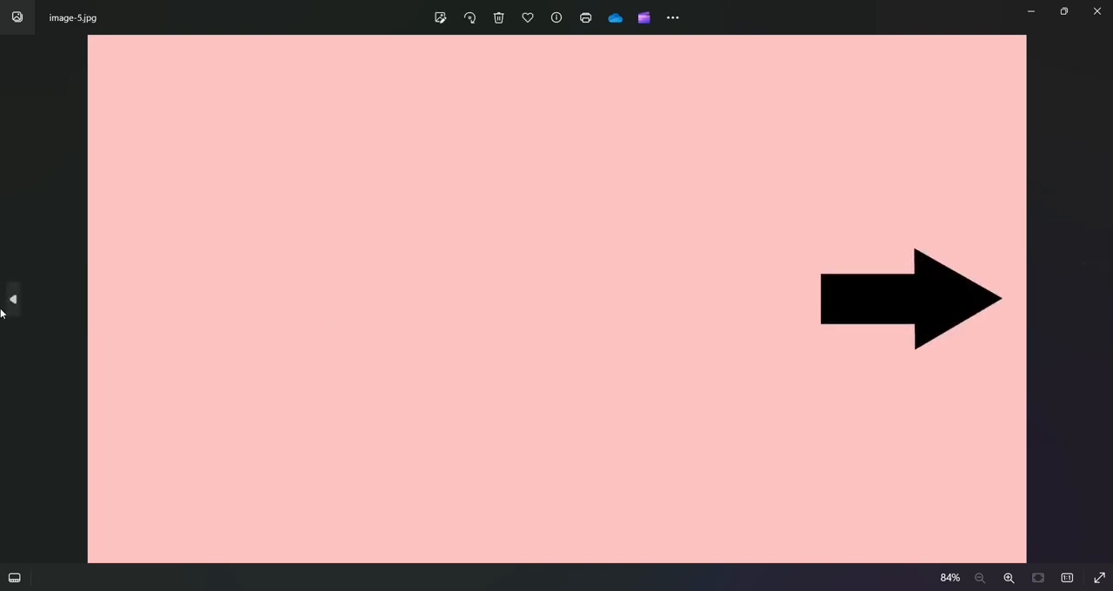
{"action": "left_click", "coordinate": [13, 301]}
{"action": "left_click", "coordinate": [13, 301]}
{"action": "left_click", "coordinate": [13, 301]}
{"action": "left_click", "coordinate": [13, 301]}
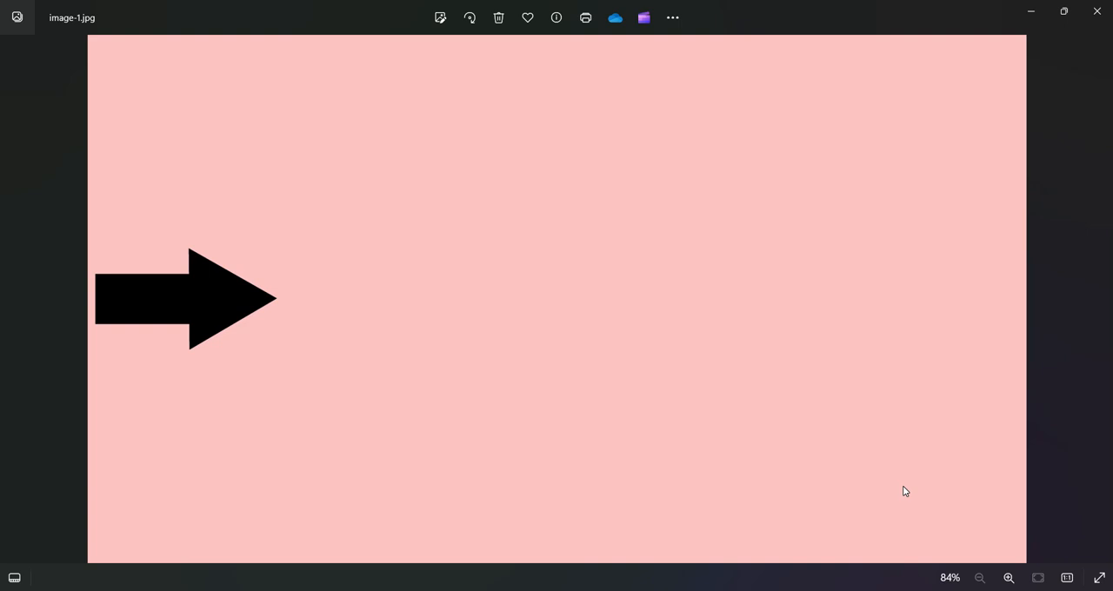
{"action": "left_click", "coordinate": [1103, 298]}
{"action": "left_click", "coordinate": [1103, 298]}
{"action": "left_click", "coordinate": [1104, 298]}
{"action": "left_click", "coordinate": [1104, 299]}
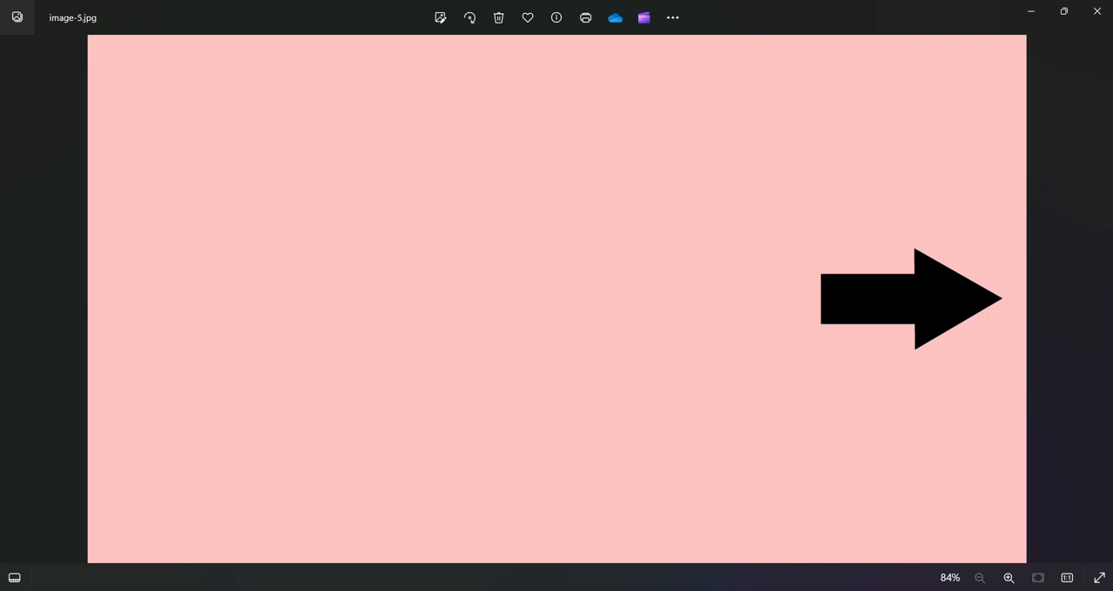
Switch to After Effects and start a new composition with the HDTV 1080 29.97 preset.
{"action": "left_click", "coordinate": [731, 590]}
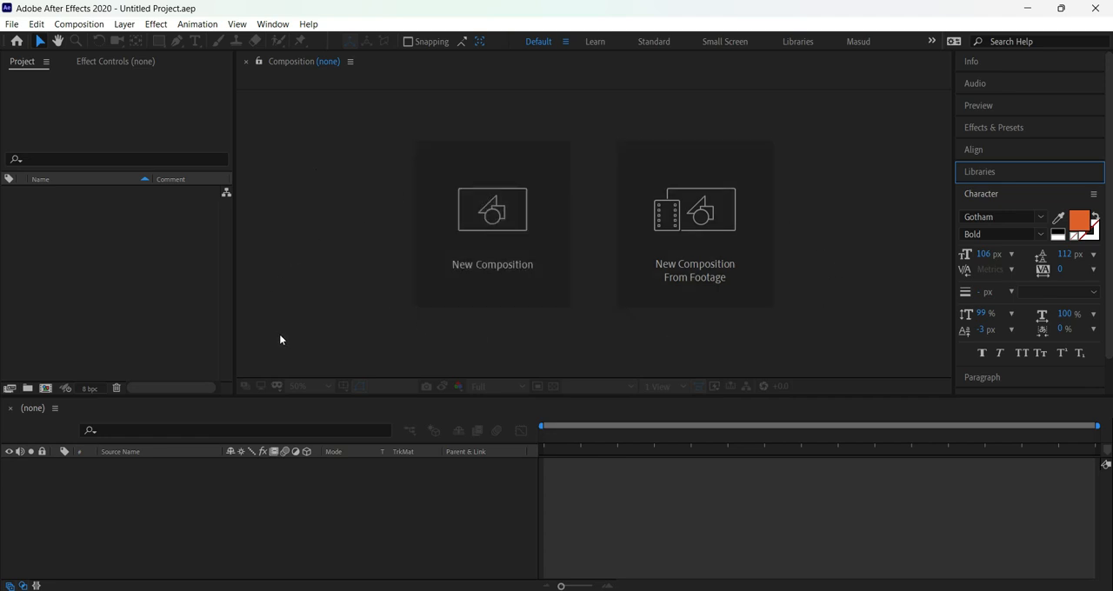
{"action": "left_click", "coordinate": [492, 213]}
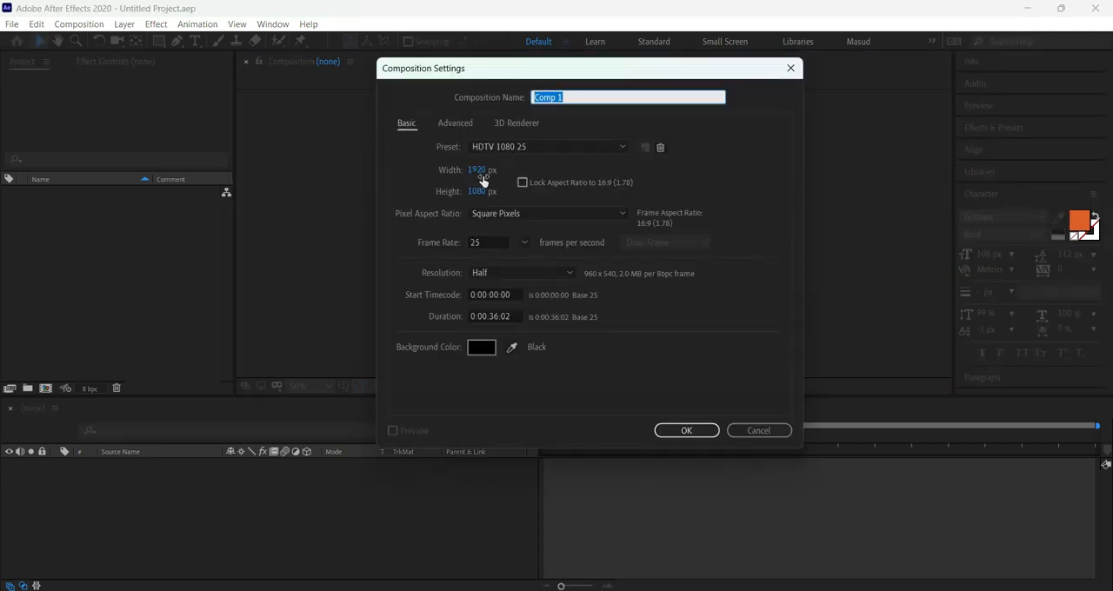
{"action": "left_click", "coordinate": [623, 146]}
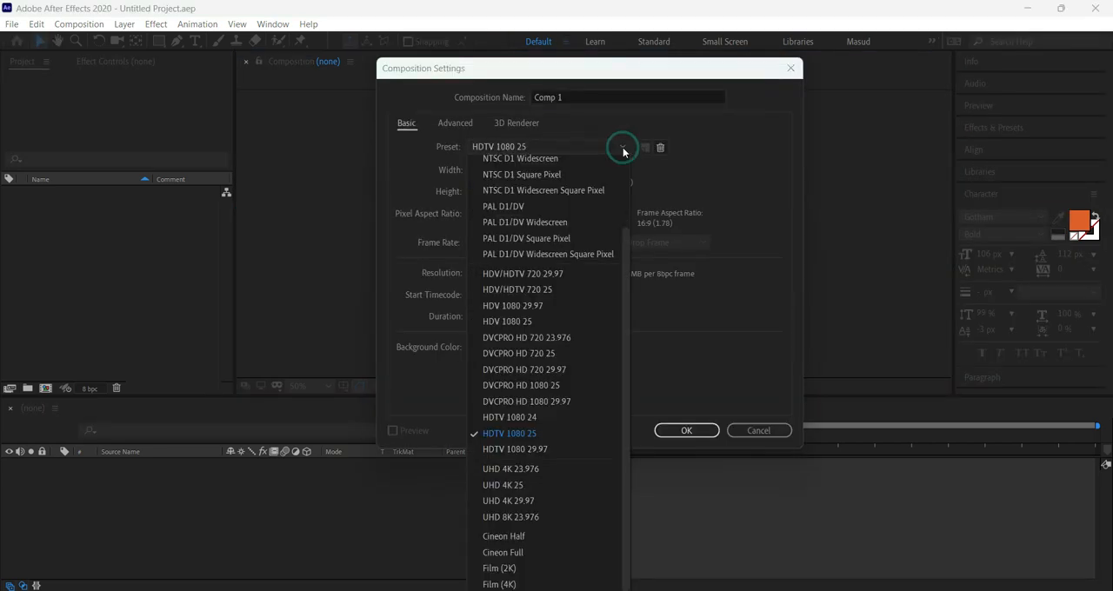
{"action": "left_click", "coordinate": [512, 449]}
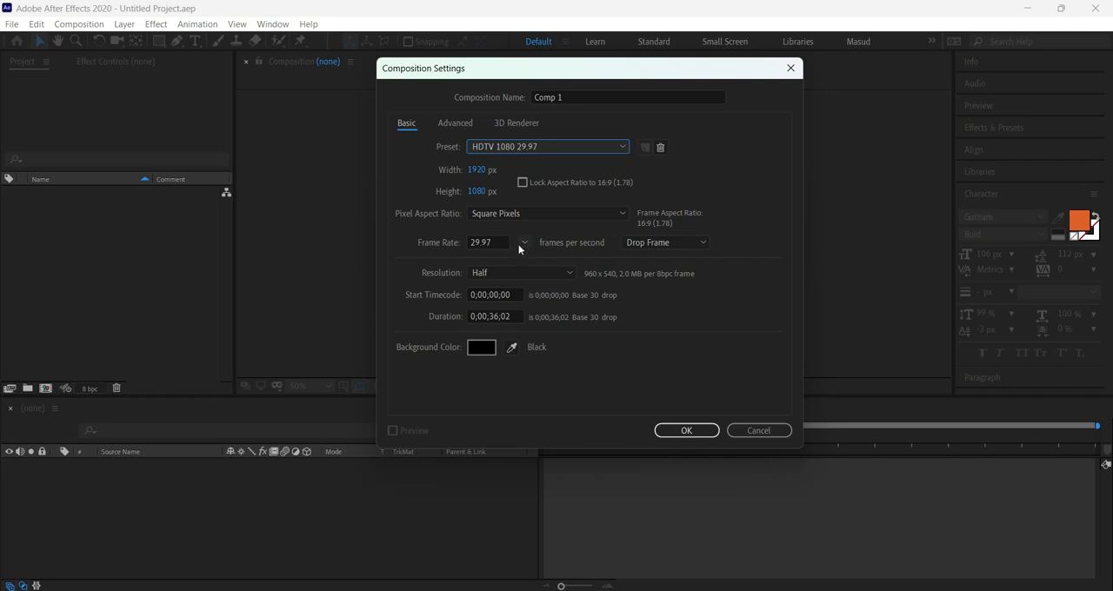
Review the available frame rates and set the new composition's frame rate to 30 frames per second.
{"action": "left_click", "coordinate": [520, 244]}
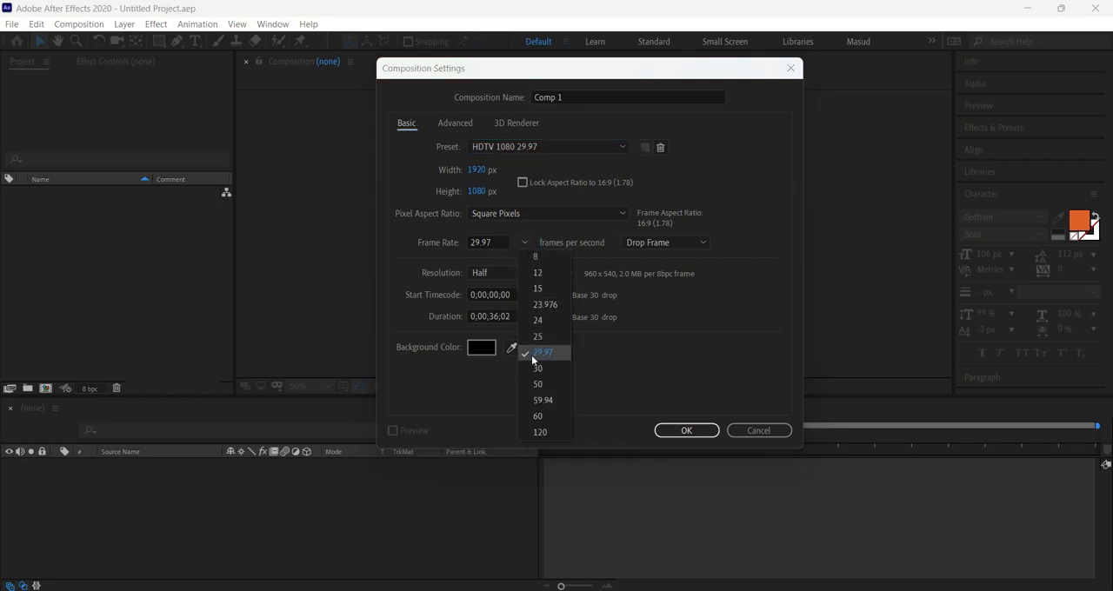
{"action": "left_click", "coordinate": [414, 274]}
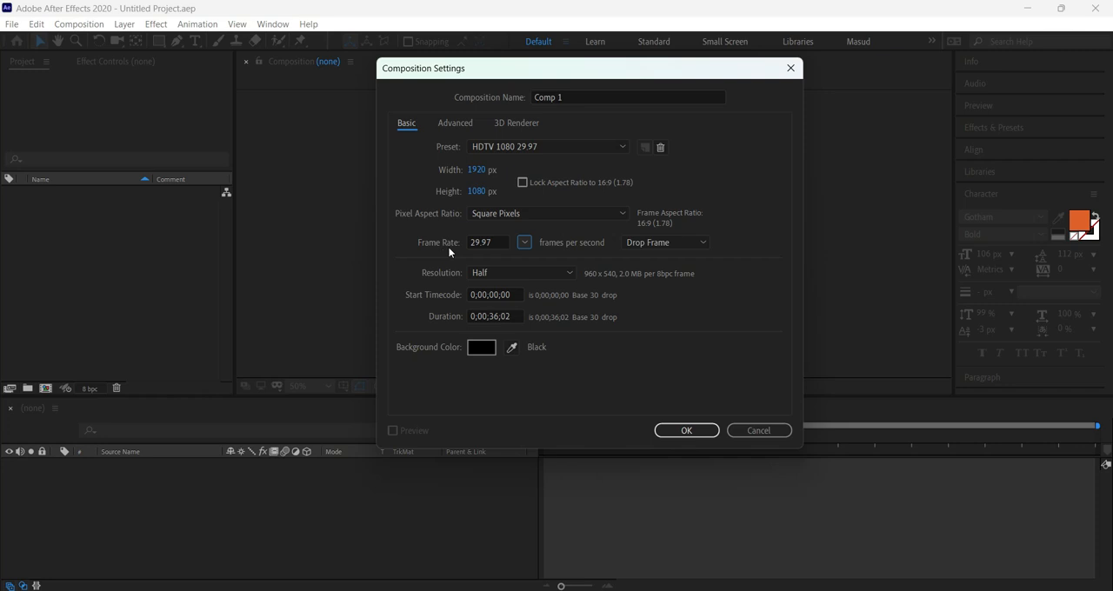
{"action": "left_click", "coordinate": [523, 242]}
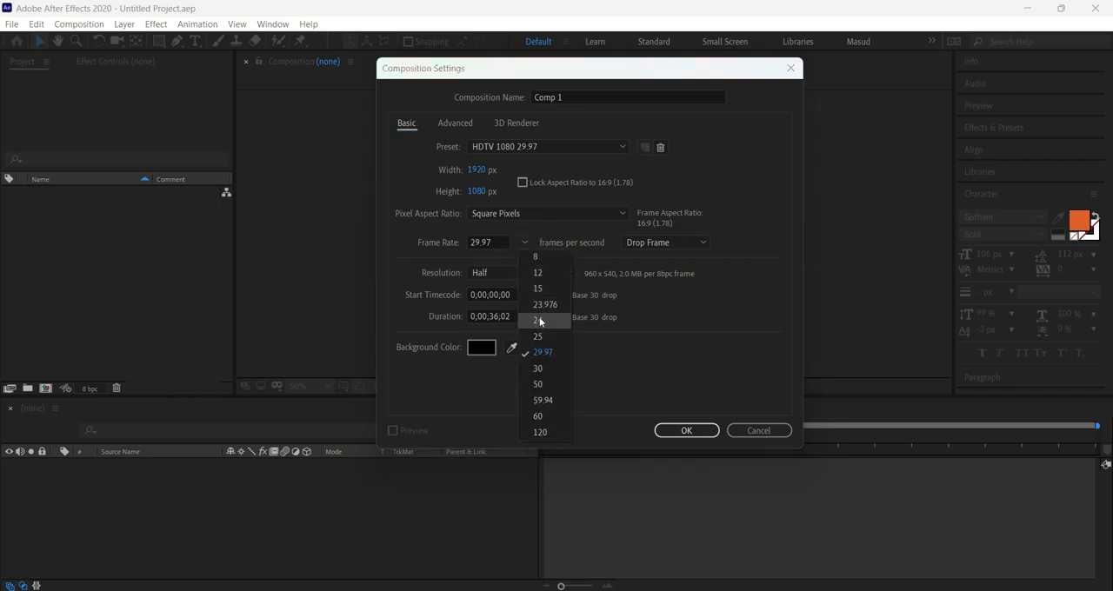
{"action": "left_click", "coordinate": [452, 246]}
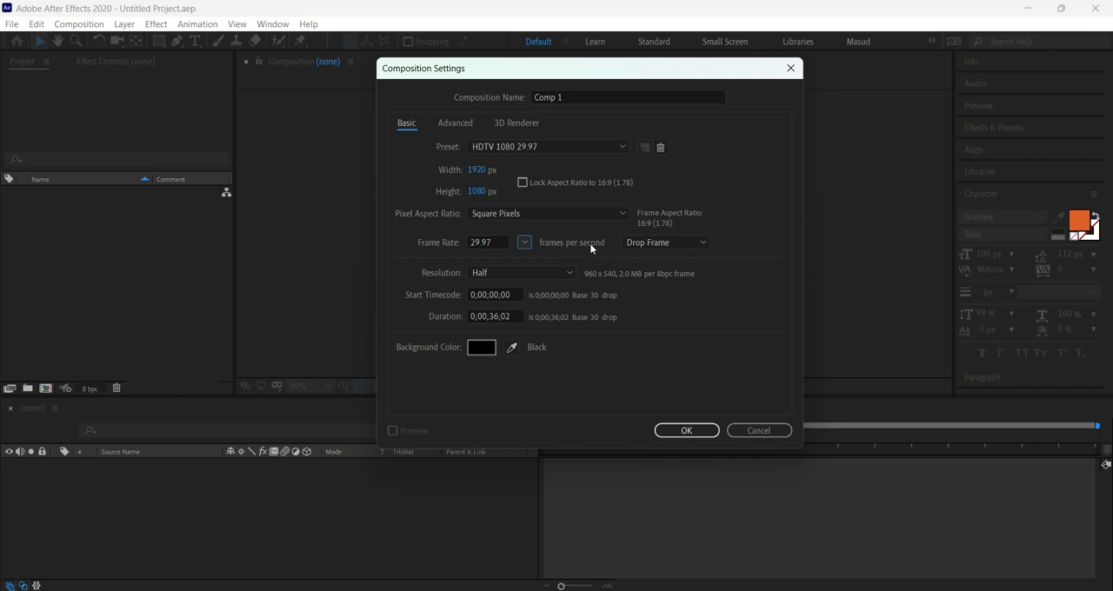
{"action": "left_click", "coordinate": [524, 242]}
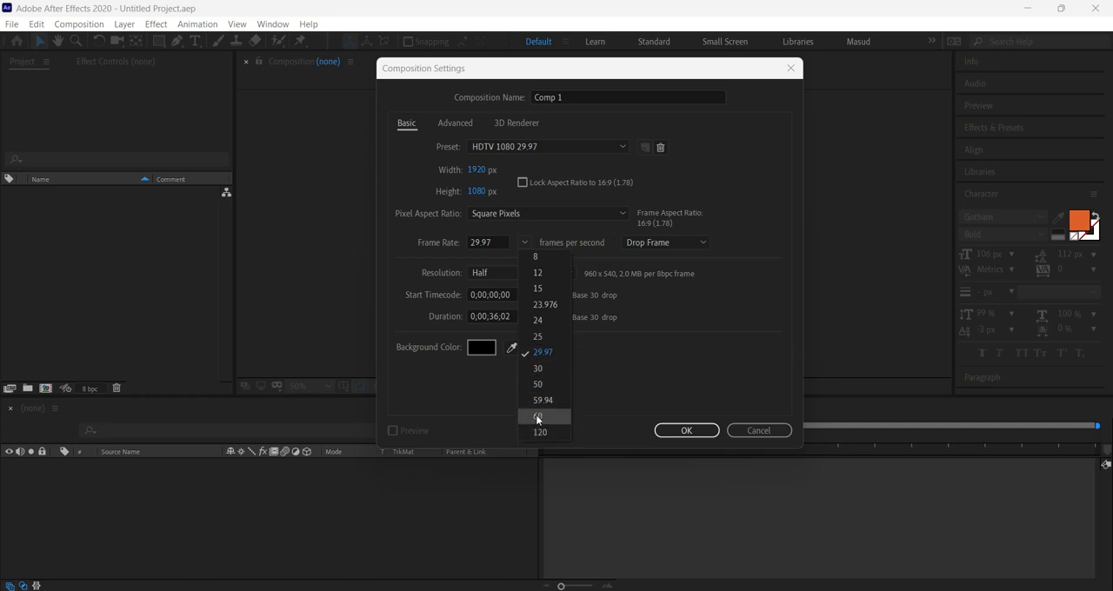
{"action": "left_click", "coordinate": [618, 354]}
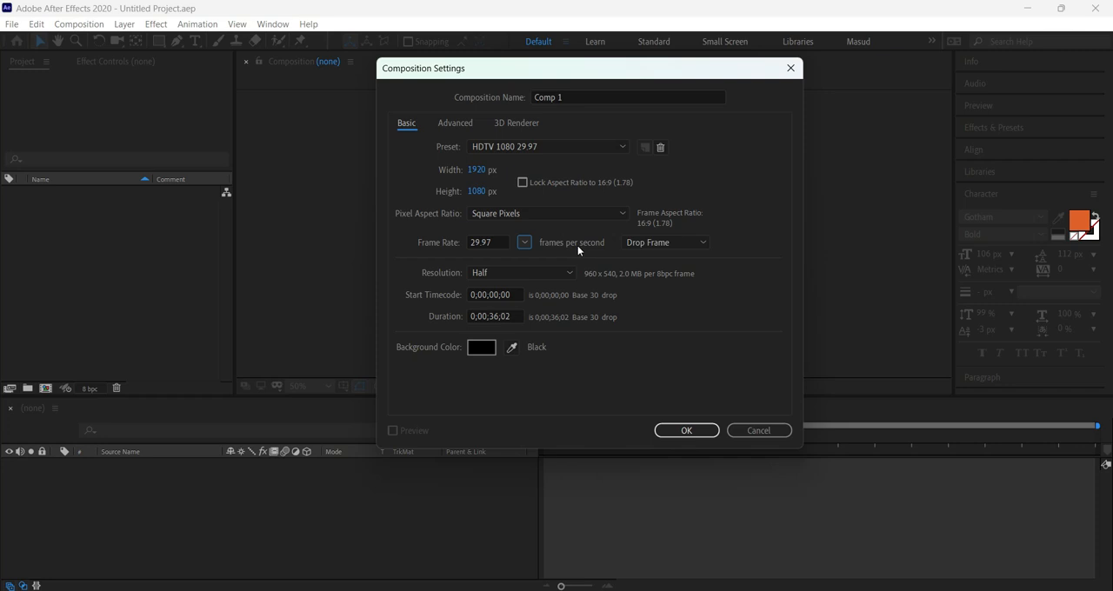
{"action": "left_click", "coordinate": [524, 243]}
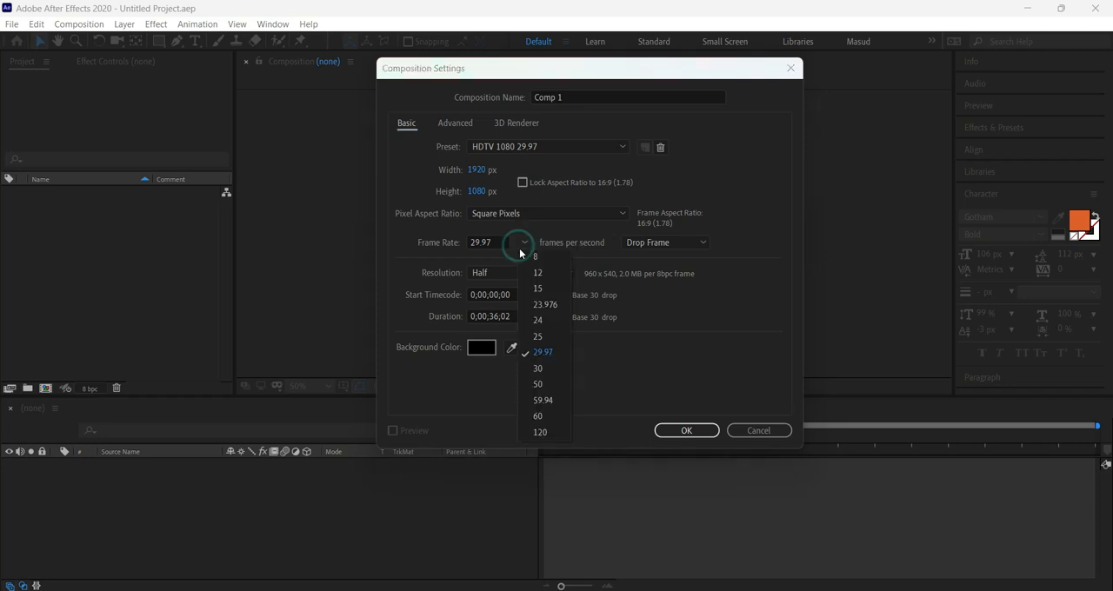
{"action": "left_click", "coordinate": [542, 369]}
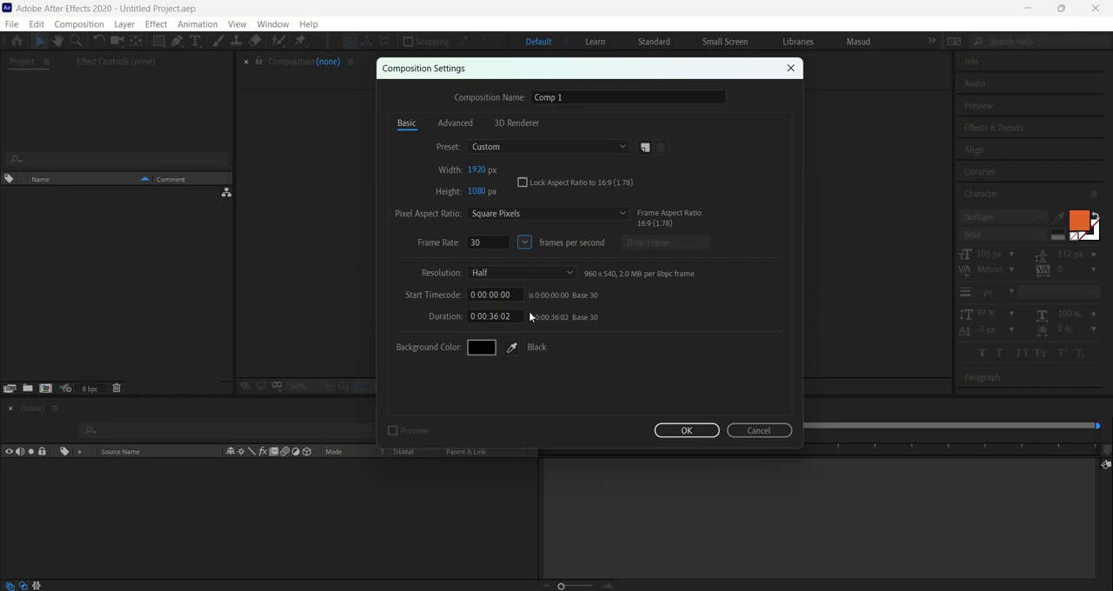
Examine the available frame rates and composition presets without changing the current settings.
{"action": "left_click", "coordinate": [520, 243]}
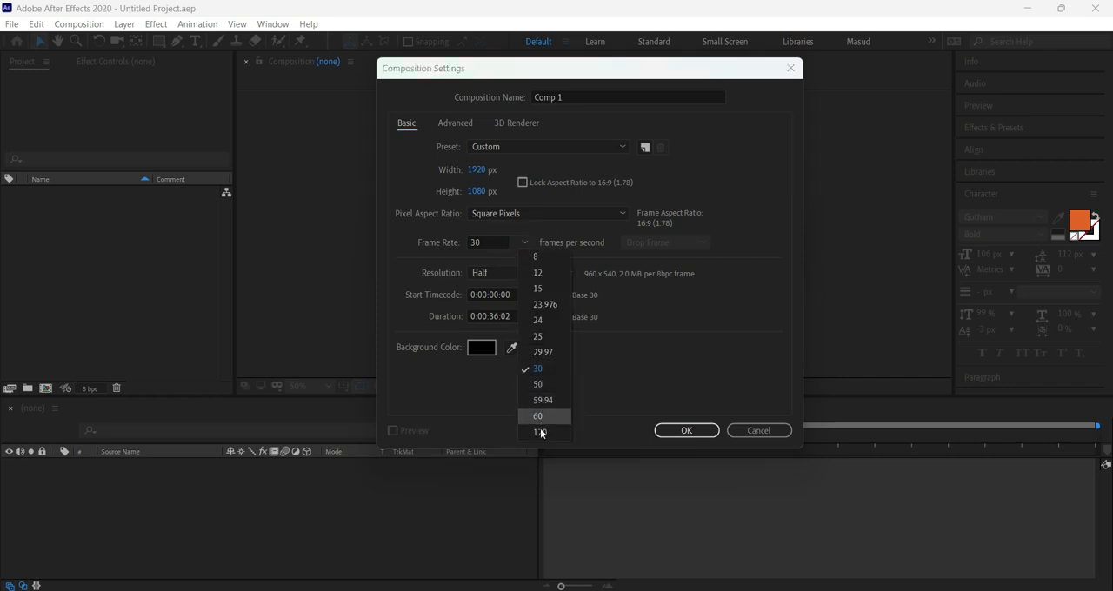
{"action": "left_click", "coordinate": [616, 395]}
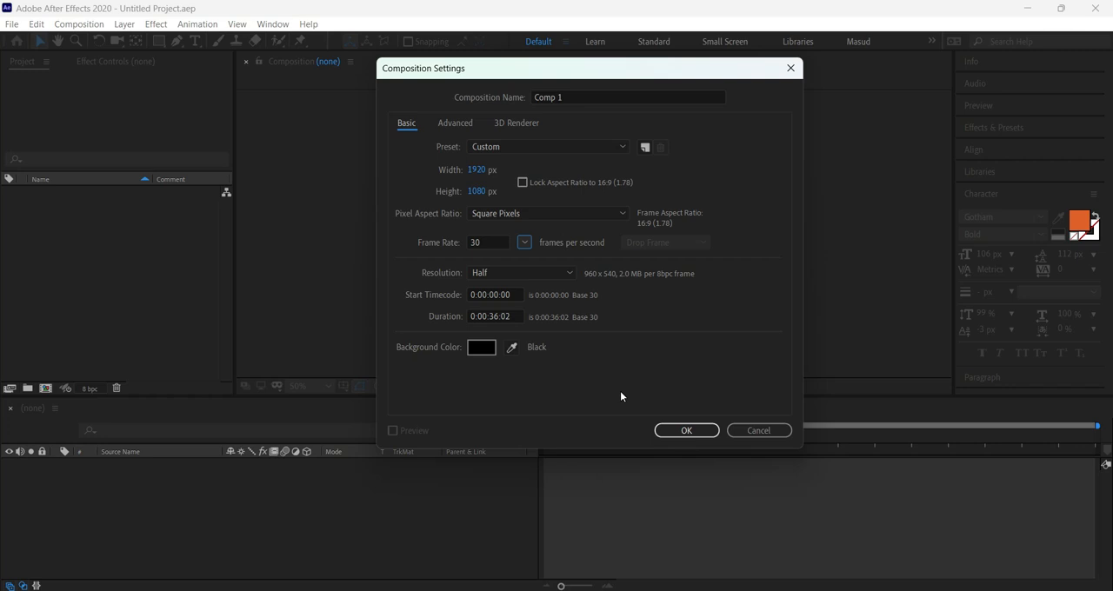
{"action": "left_click", "coordinate": [524, 242]}
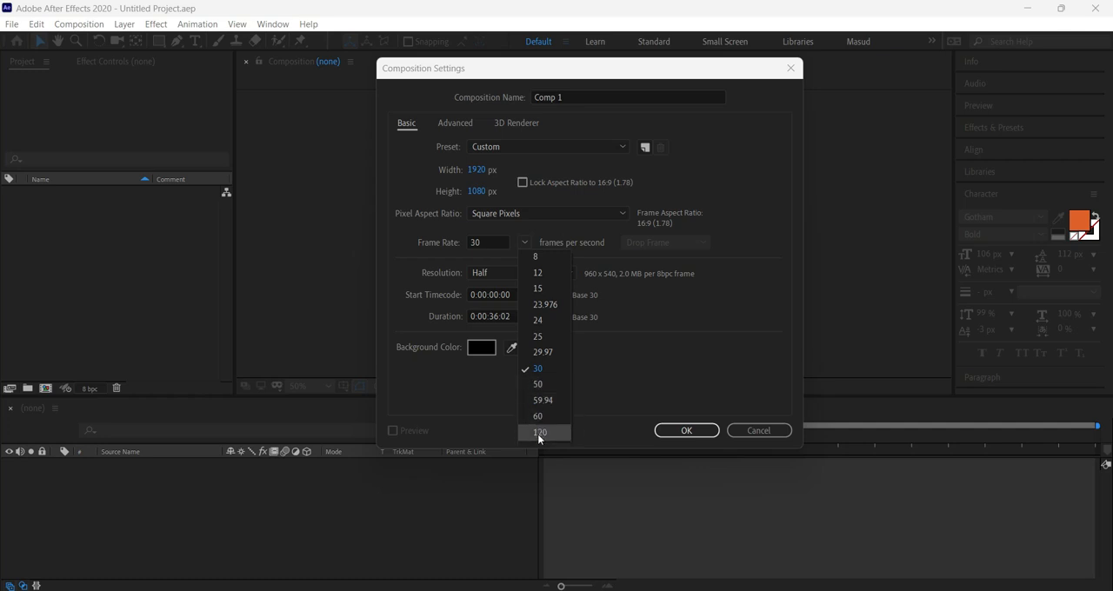
{"action": "left_click", "coordinate": [622, 365]}
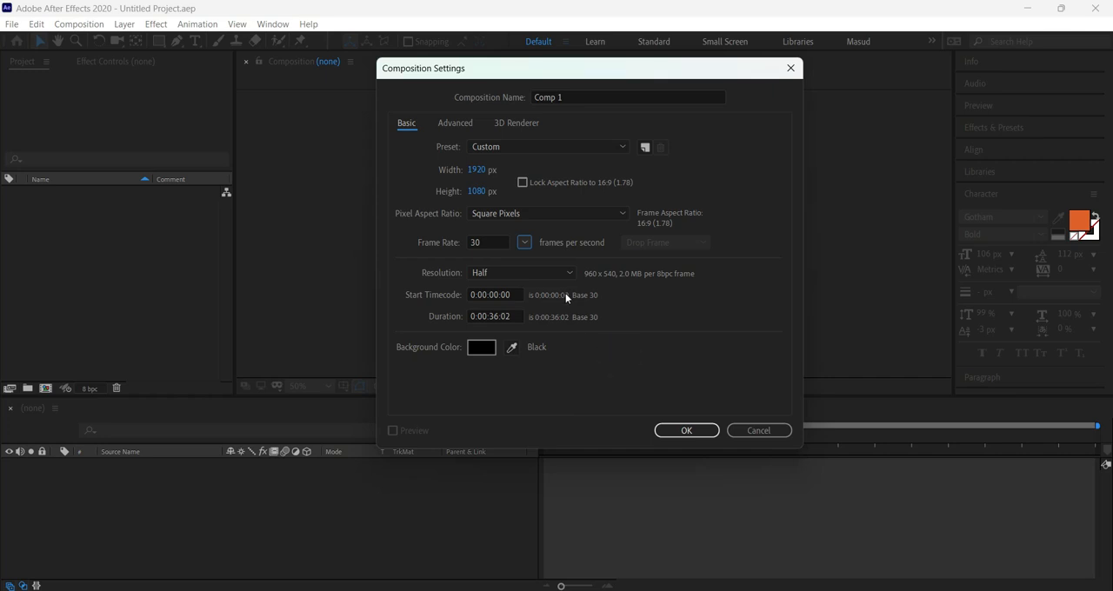
{"action": "left_click", "coordinate": [495, 243]}
{"action": "left_click", "coordinate": [490, 253]}
{"action": "left_click", "coordinate": [511, 147]}
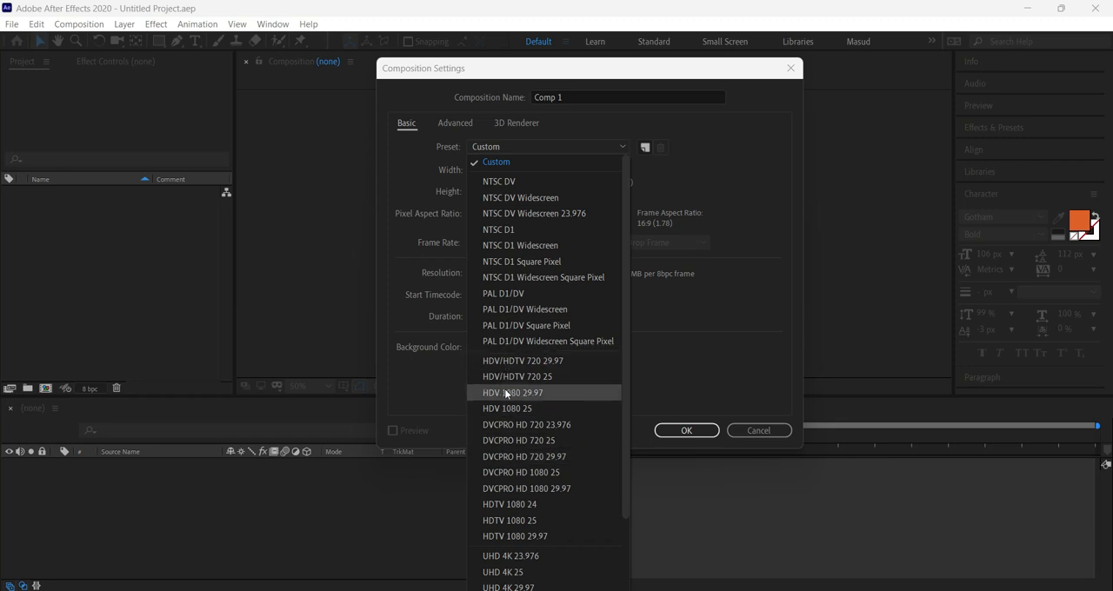
{"action": "scroll", "coordinate": [511, 413], "scroll_direction": "down", "scroll_amount": 2}
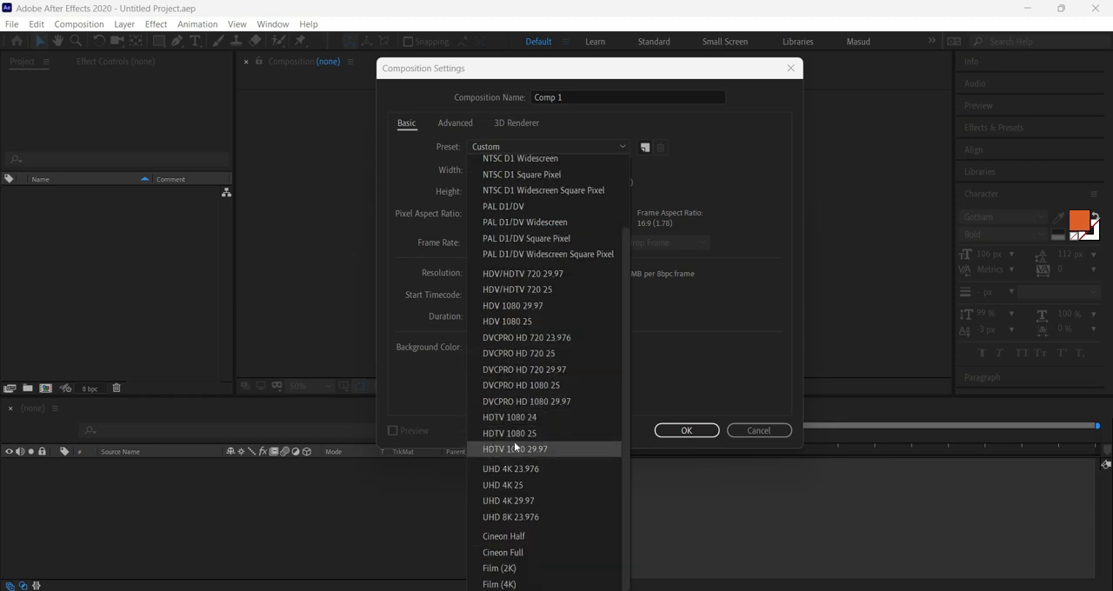
{"action": "left_click", "coordinate": [649, 388]}
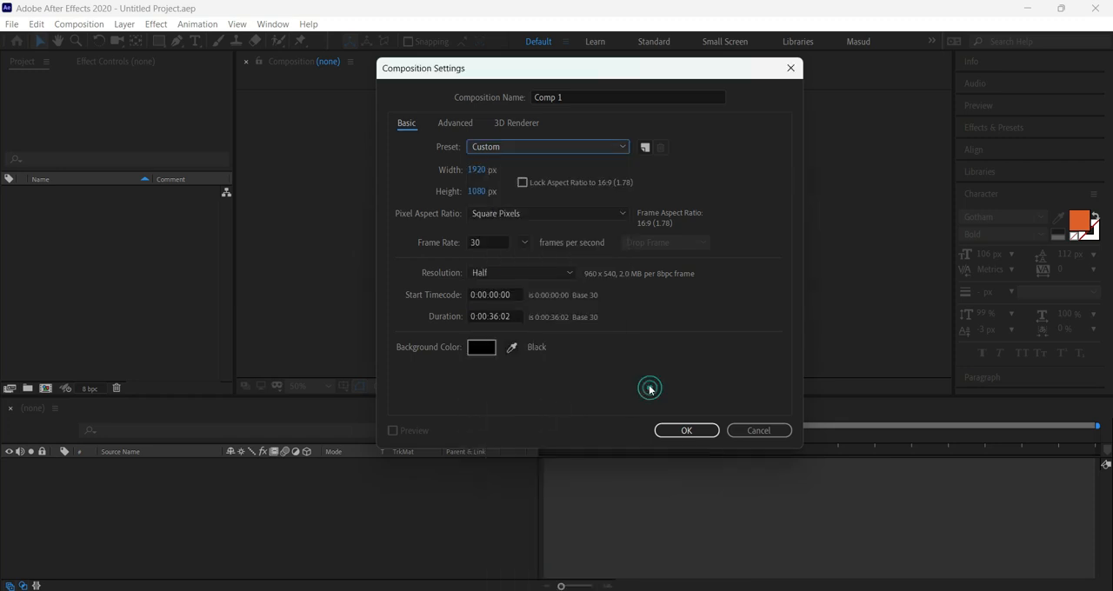
Apply the HDTV 1080 29.97 preset to the new composition and set its frame rate to 30 frames per second.
{"action": "left_click", "coordinate": [495, 150]}
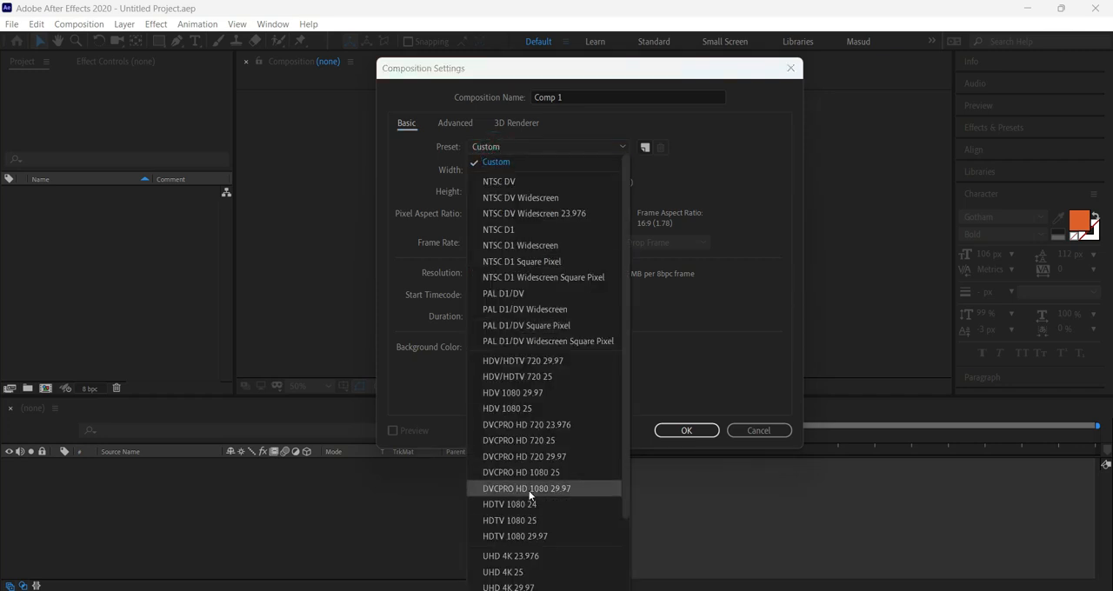
{"action": "scroll", "coordinate": [528, 504], "scroll_direction": "down", "scroll_amount": 2}
{"action": "left_click", "coordinate": [522, 447]}
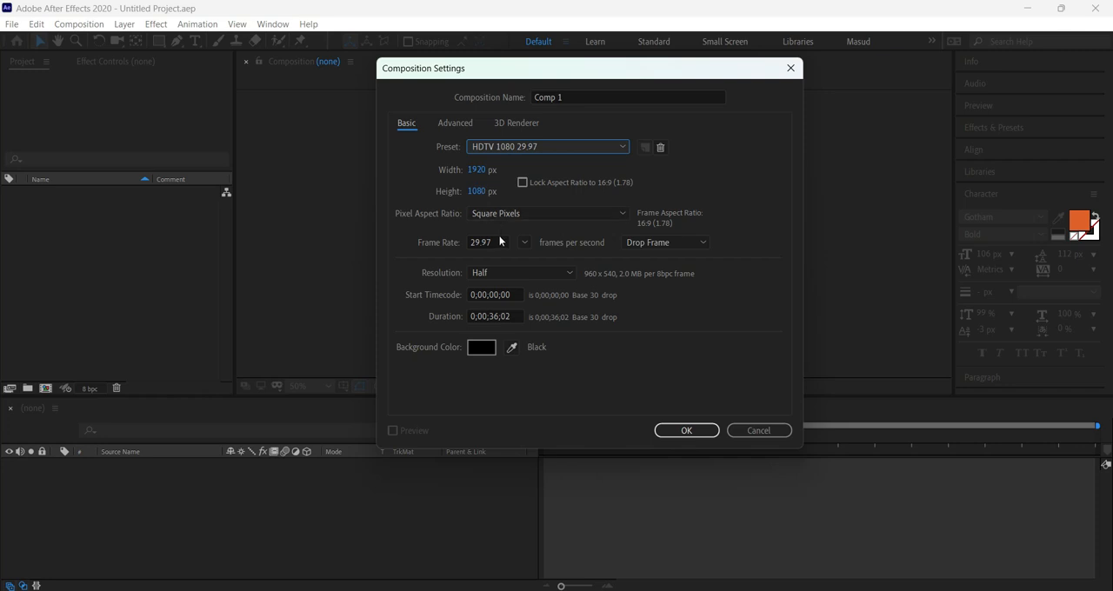
{"action": "left_click", "coordinate": [525, 241]}
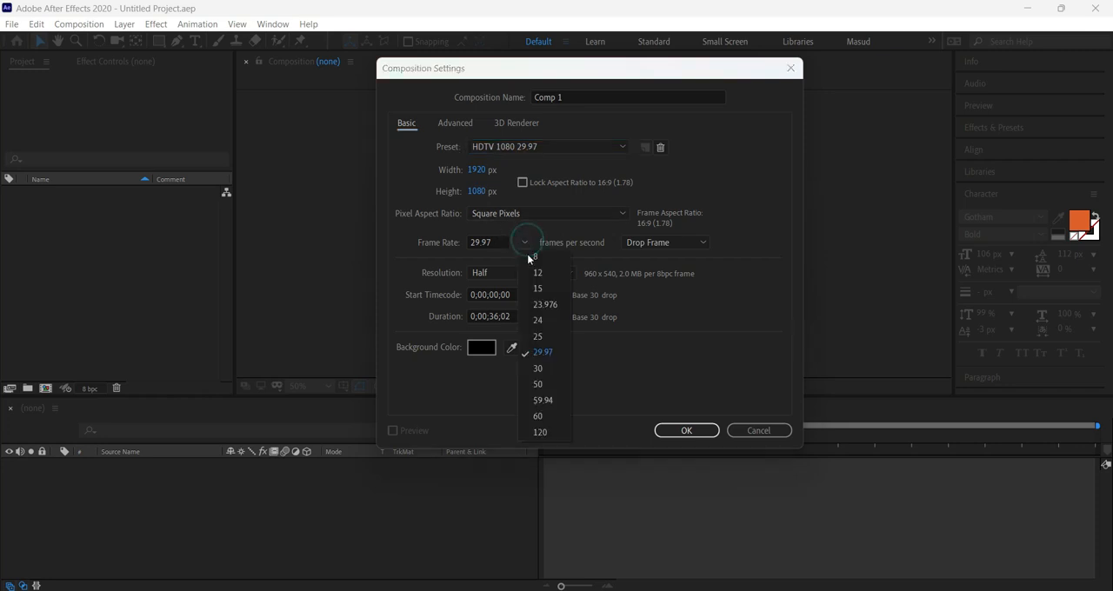
{"action": "left_click", "coordinate": [544, 369]}
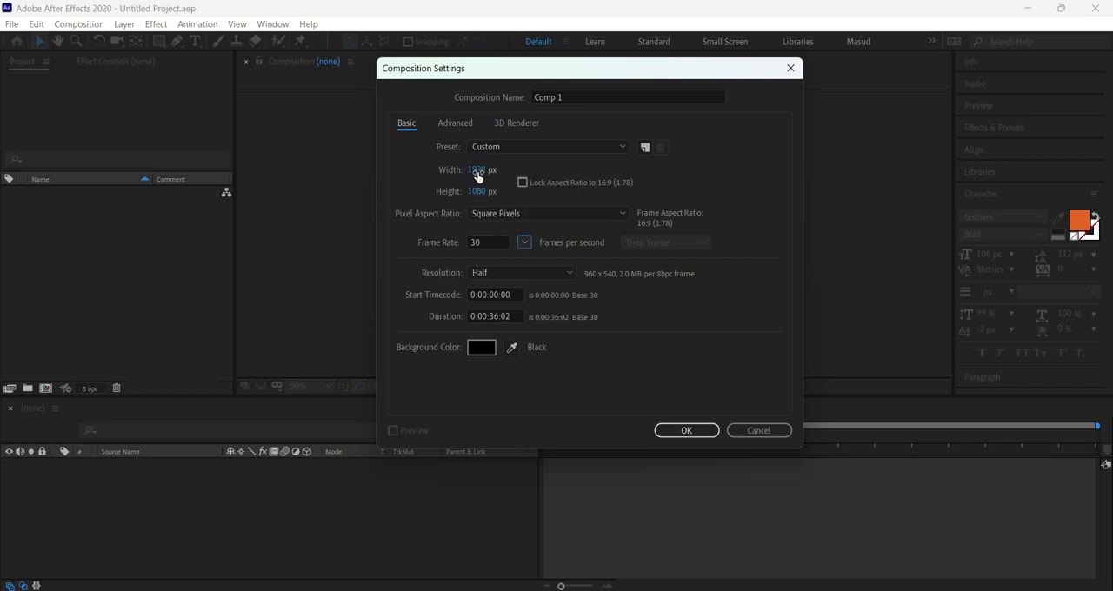
Keep the pixel aspect ratio at Square Pixels and examine the available resolution options, leaving the resolution at Half.
{"action": "left_click", "coordinate": [495, 214]}
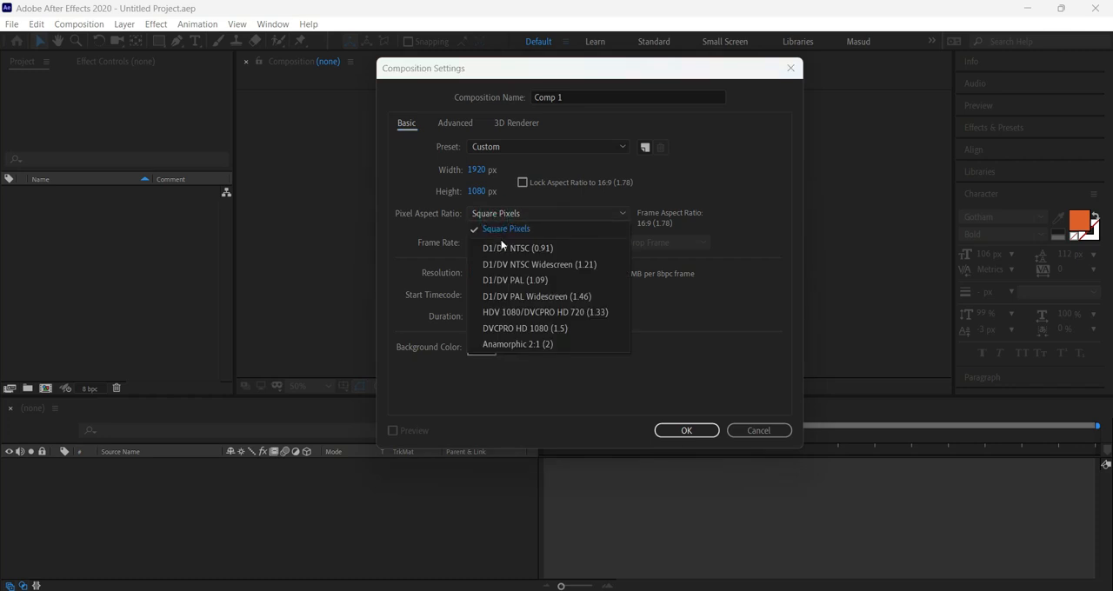
{"action": "left_click", "coordinate": [499, 228]}
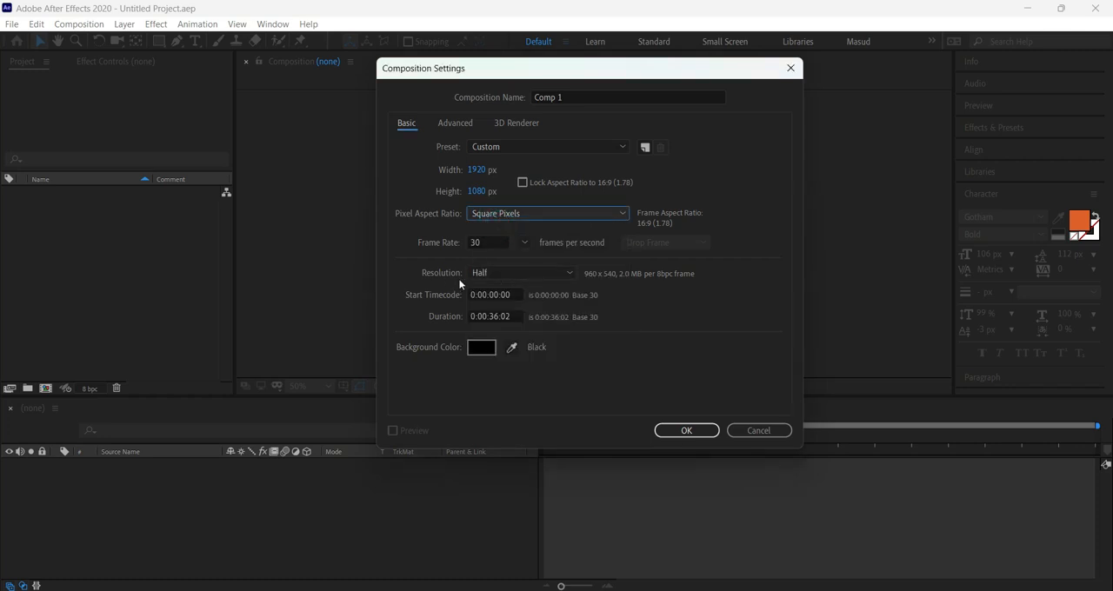
{"action": "left_click", "coordinate": [492, 274]}
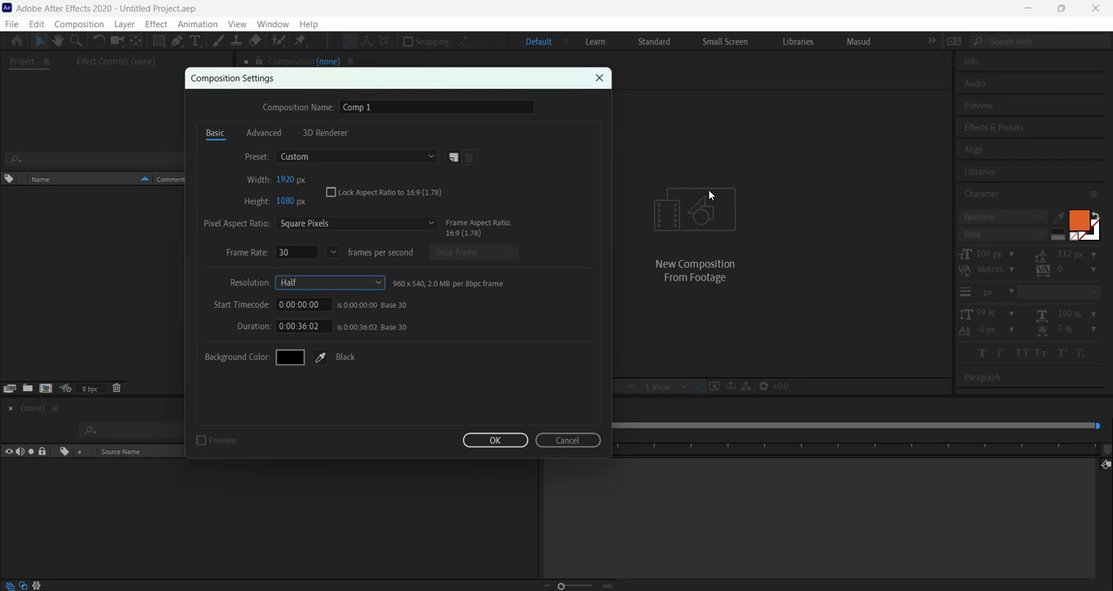
{"action": "left_click_drag", "start_coordinate": [480, 78], "coordinate": [545, 71]}
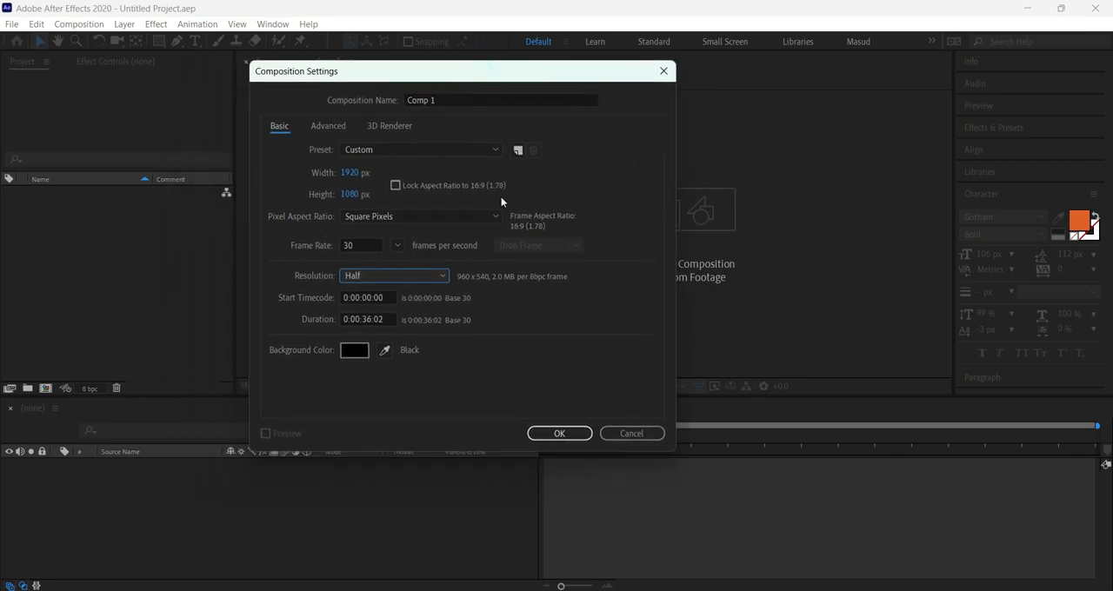
{"action": "left_click", "coordinate": [363, 278]}
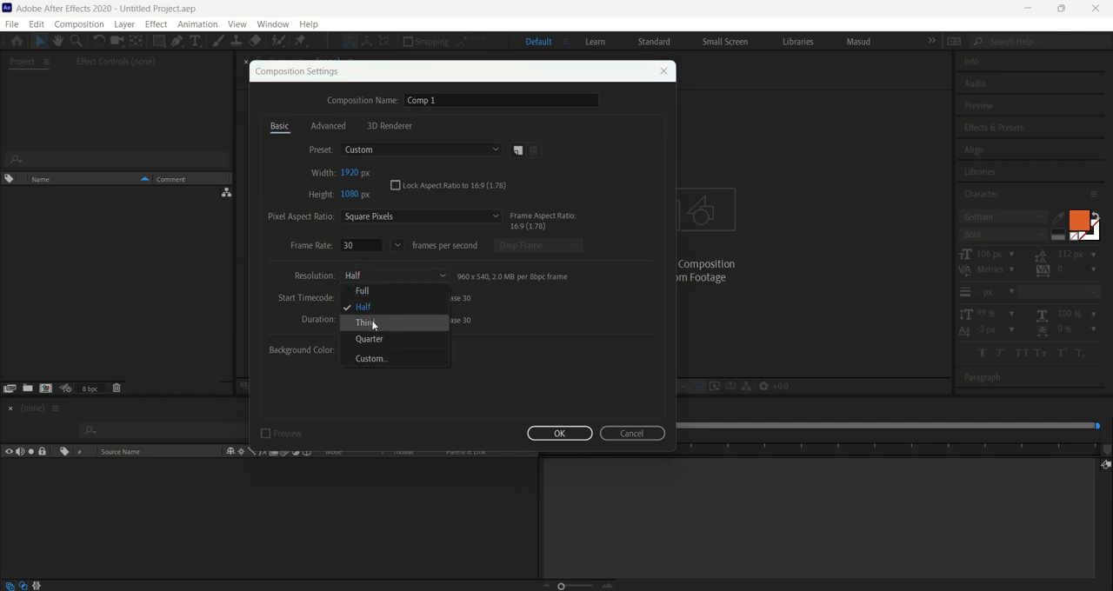
{"action": "left_click", "coordinate": [588, 308]}
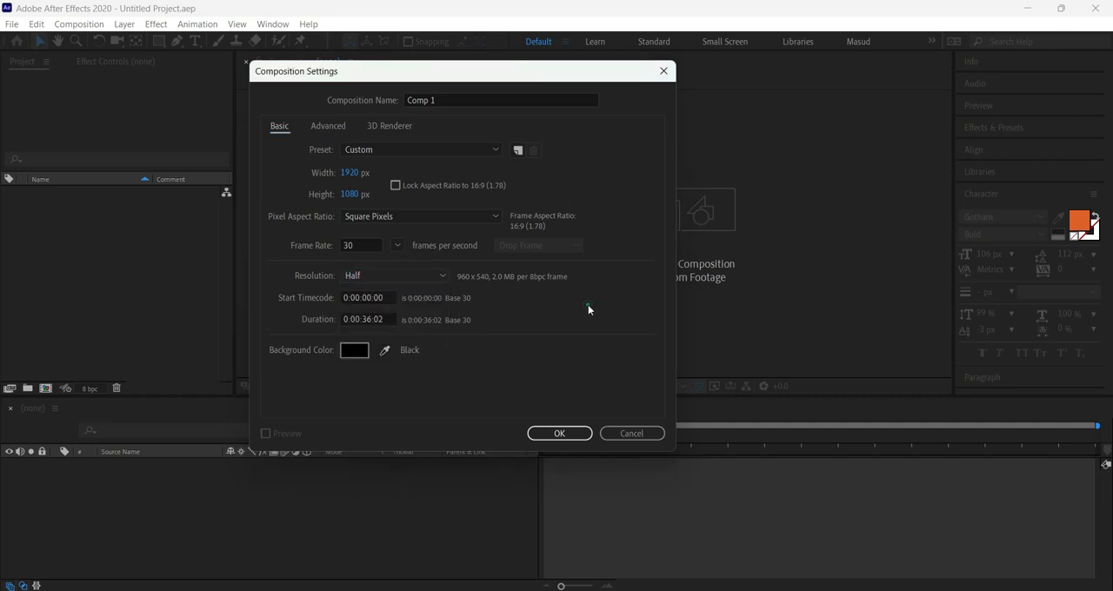
{"action": "left_click", "coordinate": [357, 277]}
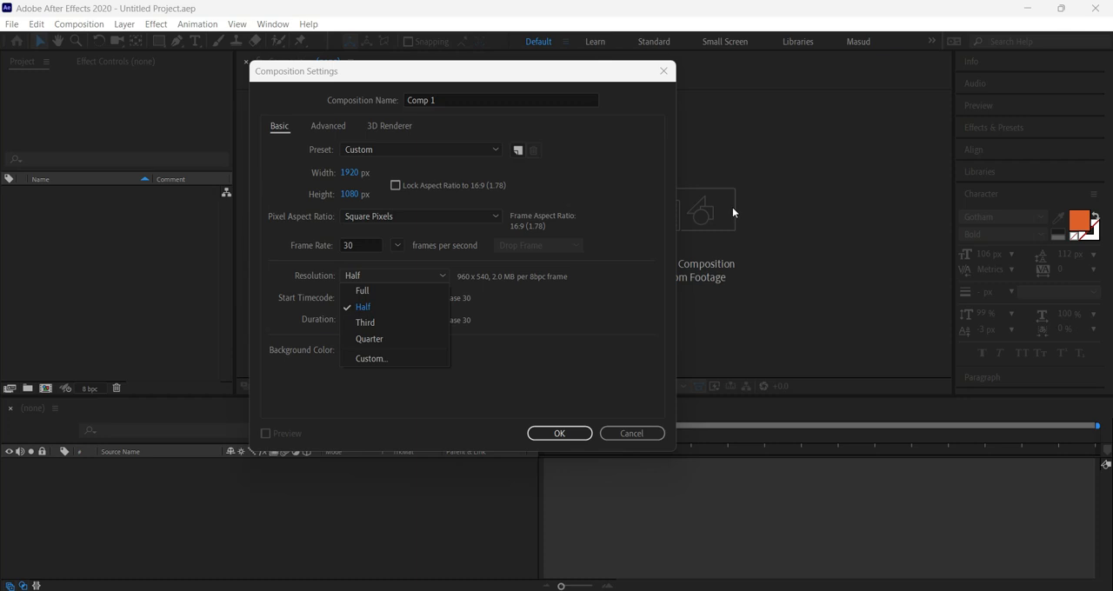
{"action": "left_click", "coordinate": [554, 290]}
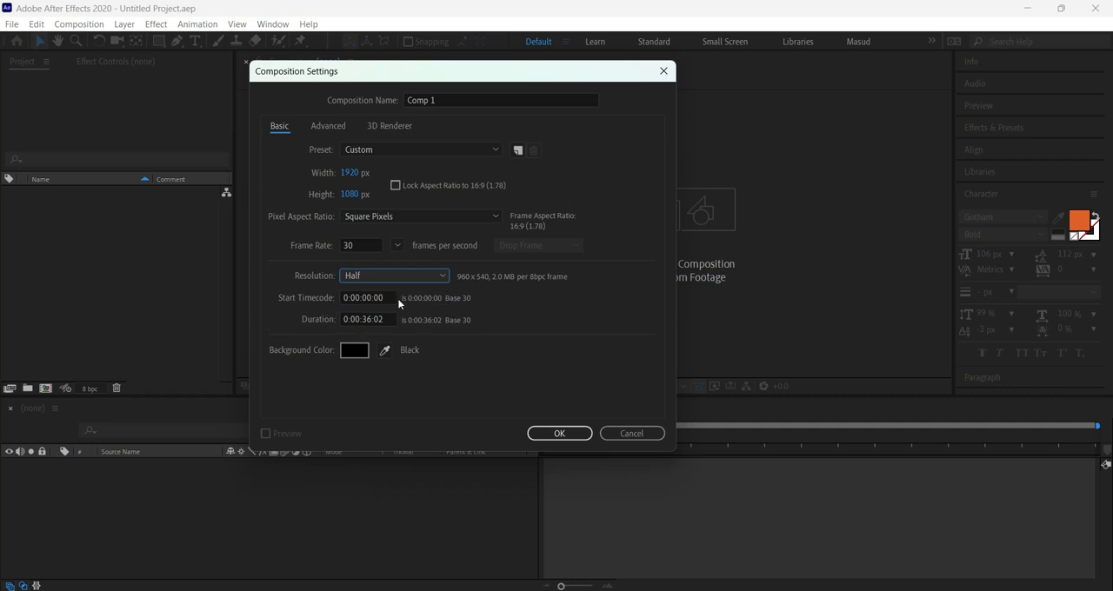
Set the new composition's duration to 0:00:10:00.
{"action": "left_click", "coordinate": [388, 297]}
{"action": "left_click", "coordinate": [313, 315]}
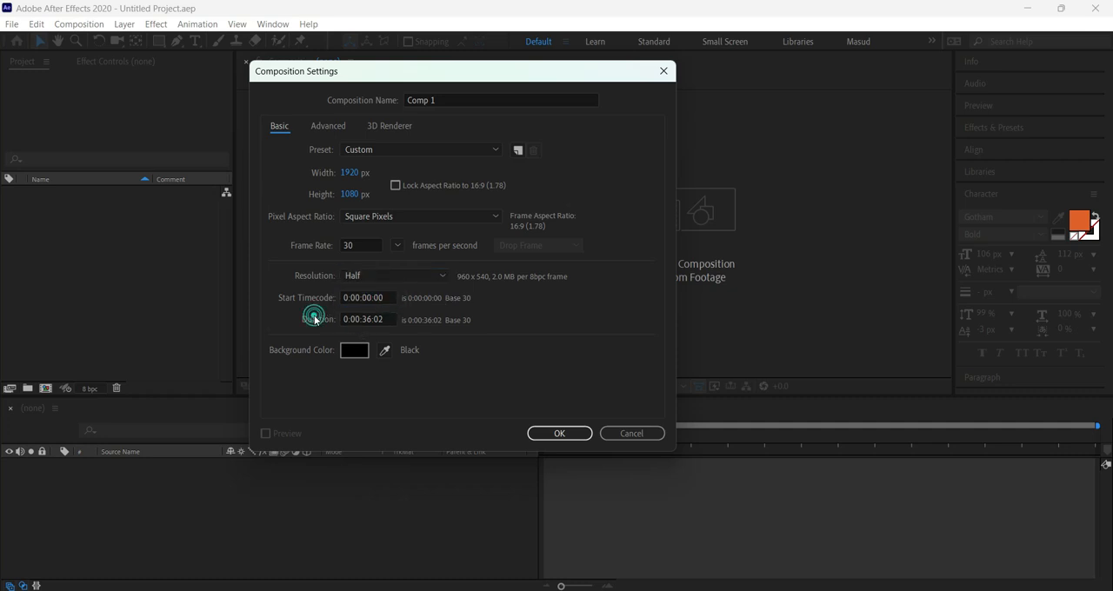
{"action": "left_click", "coordinate": [393, 320]}
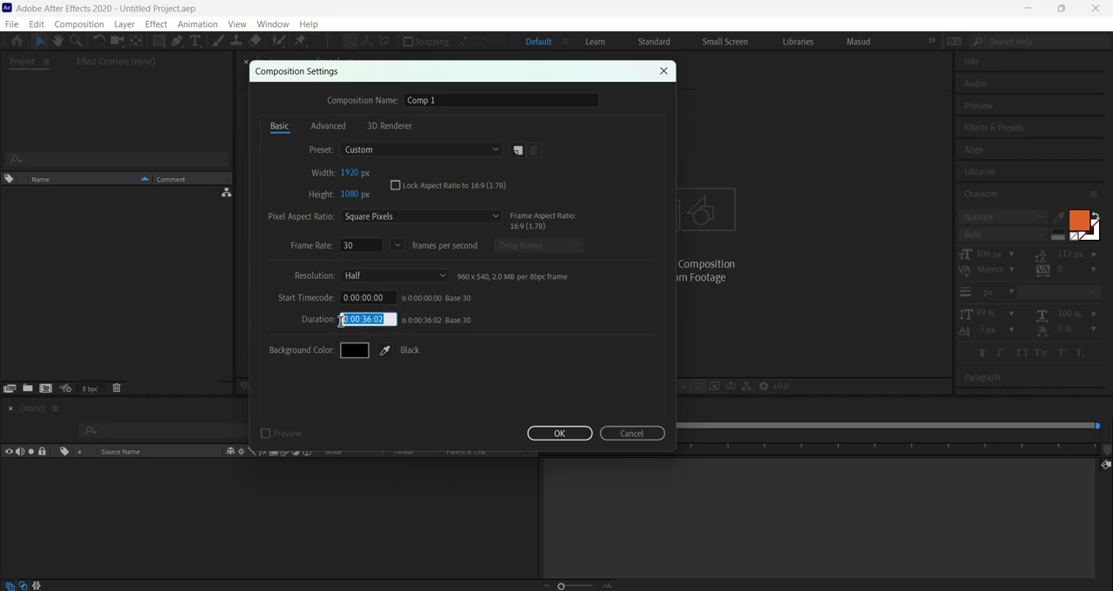
{"action": "left_click", "coordinate": [327, 327]}
{"action": "left_click", "coordinate": [365, 319]}
{"action": "left_click_drag", "start_coordinate": [366, 318], "coordinate": [361, 319]}
{"action": "type", "text": "10"}
{"action": "left_click", "coordinate": [380, 319]}
{"action": "type", "text": "0"}
{"action": "left_click", "coordinate": [395, 324]}
{"action": "left_click_drag", "start_coordinate": [385, 319], "coordinate": [344, 319]}
Set the new composition's duration to 0:00:01:00 and create the composition.
{"action": "left_click", "coordinate": [356, 247]}
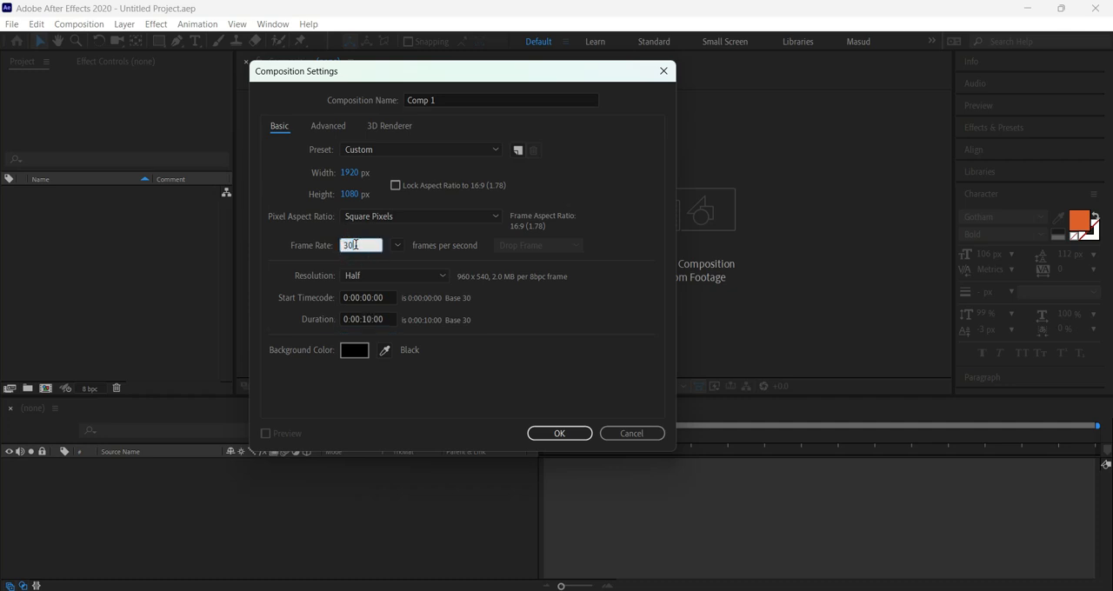
{"action": "left_click", "coordinate": [380, 319]}
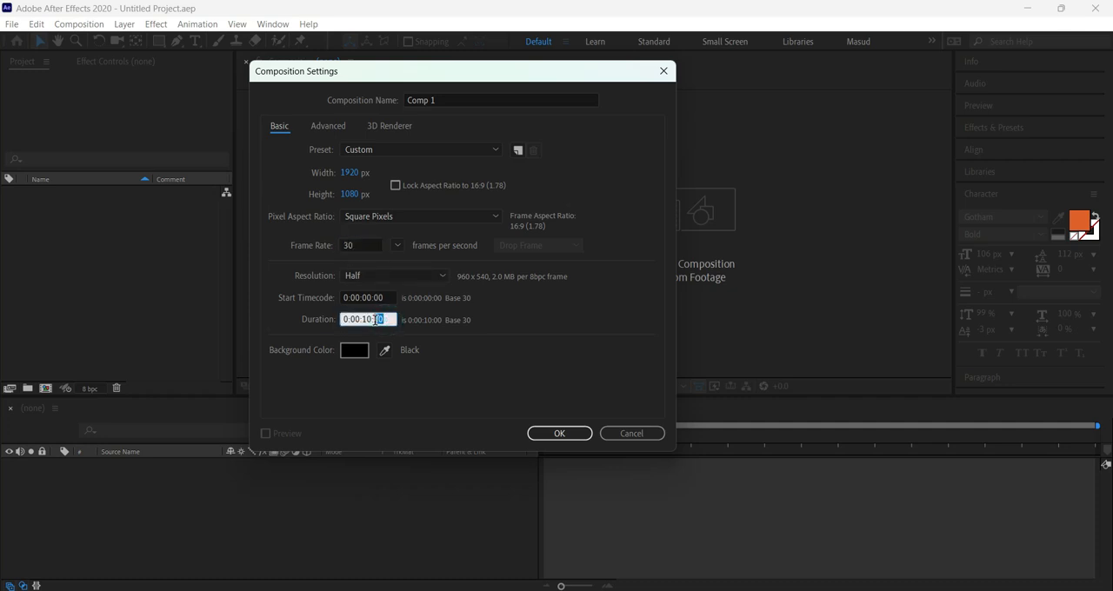
{"action": "left_click", "coordinate": [384, 319]}
{"action": "left_click_drag", "start_coordinate": [385, 320], "coordinate": [363, 320]}
{"action": "type", "text": "01"}
{"action": "key", "text": "shift+Left"}
{"action": "type", "text": "0"}
{"action": "left_click", "coordinate": [383, 319]}
{"action": "left_click_drag", "start_coordinate": [382, 320], "coordinate": [375, 320]}
{"action": "type", "text": "3"}
{"action": "key", "text": "Return"}
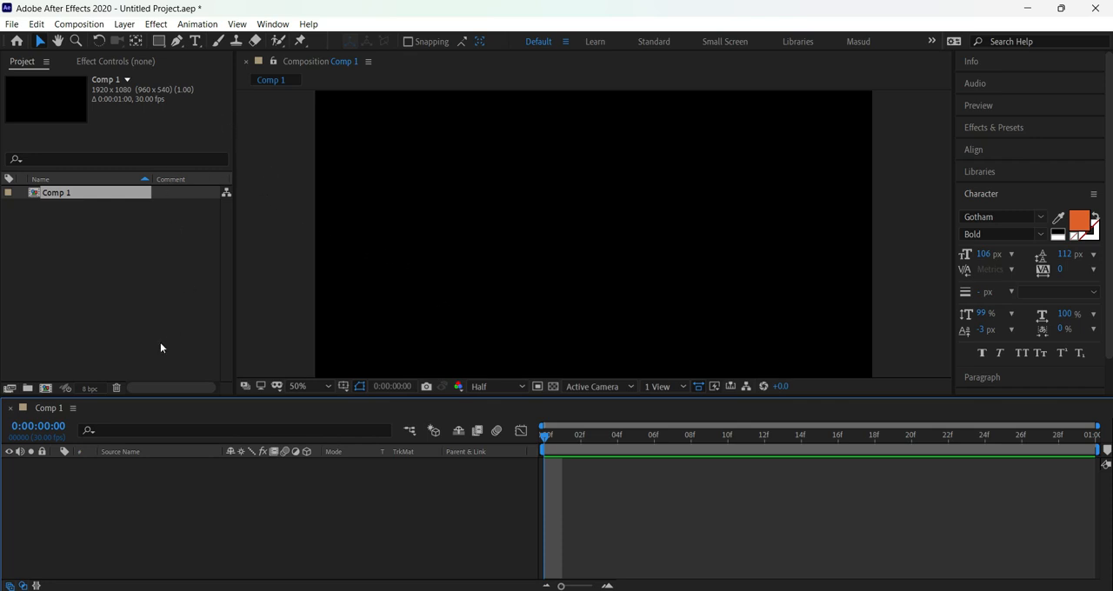
{"action": "right_click", "coordinate": [265, 484]}
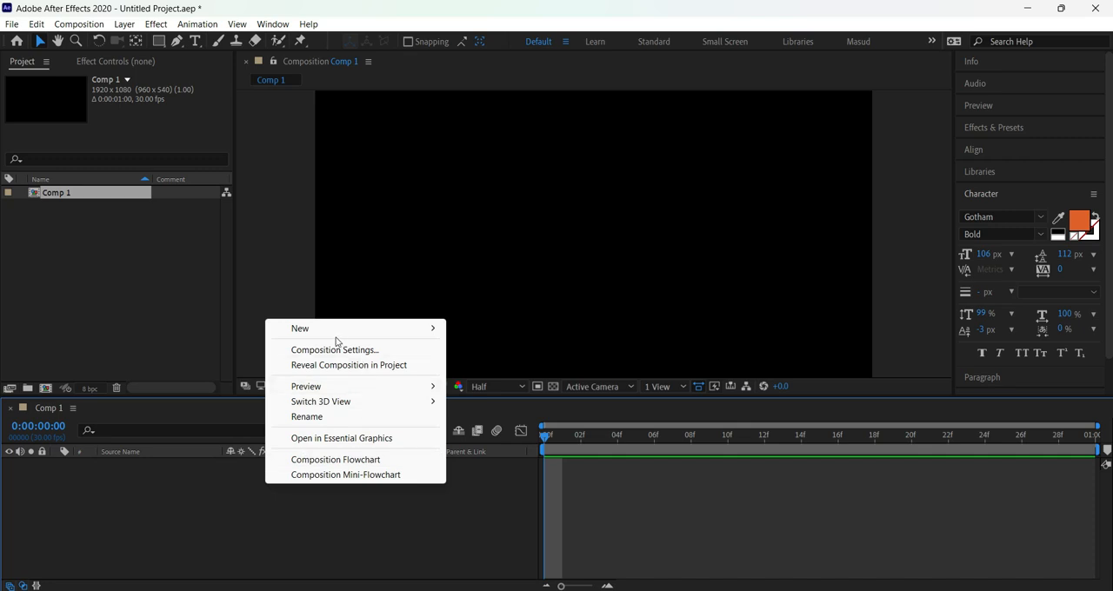
{"action": "left_click", "coordinate": [79, 24]}
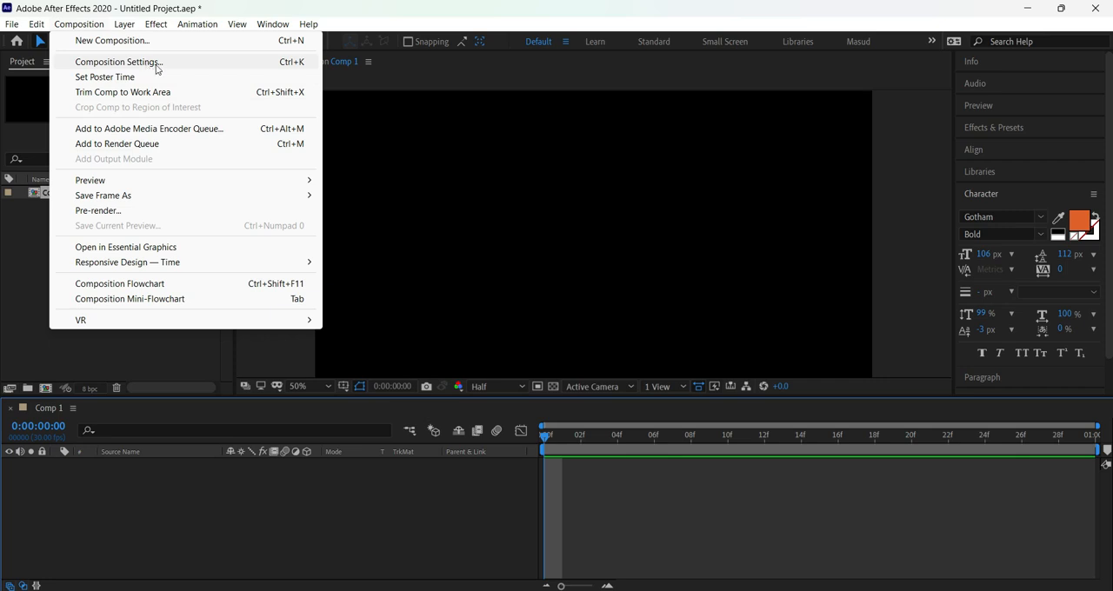
{"action": "right_click", "coordinate": [198, 503]}
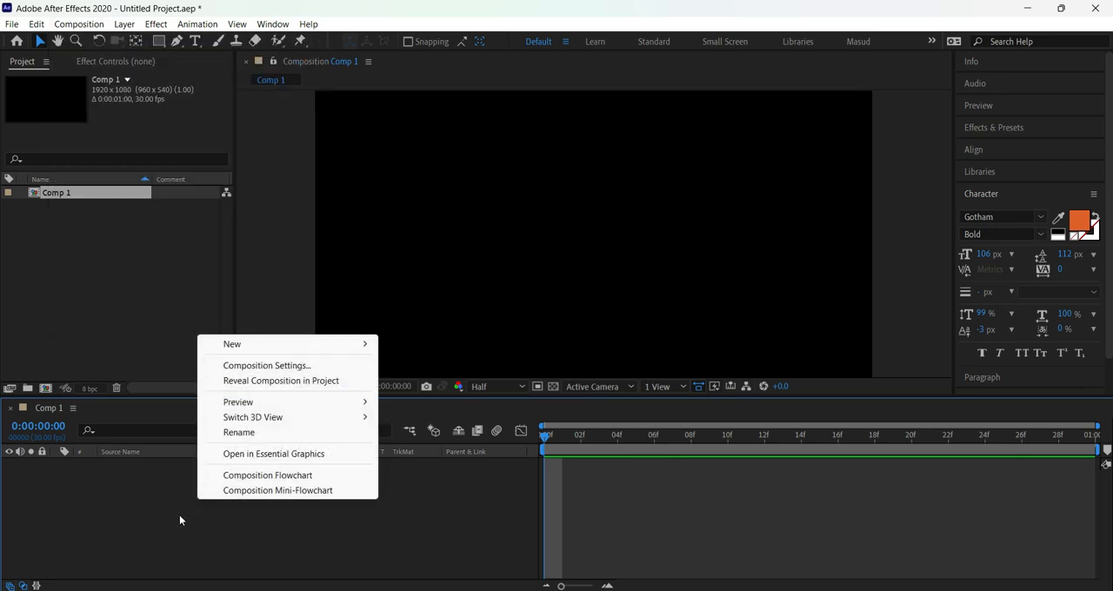
{"action": "right_click", "coordinate": [267, 228]}
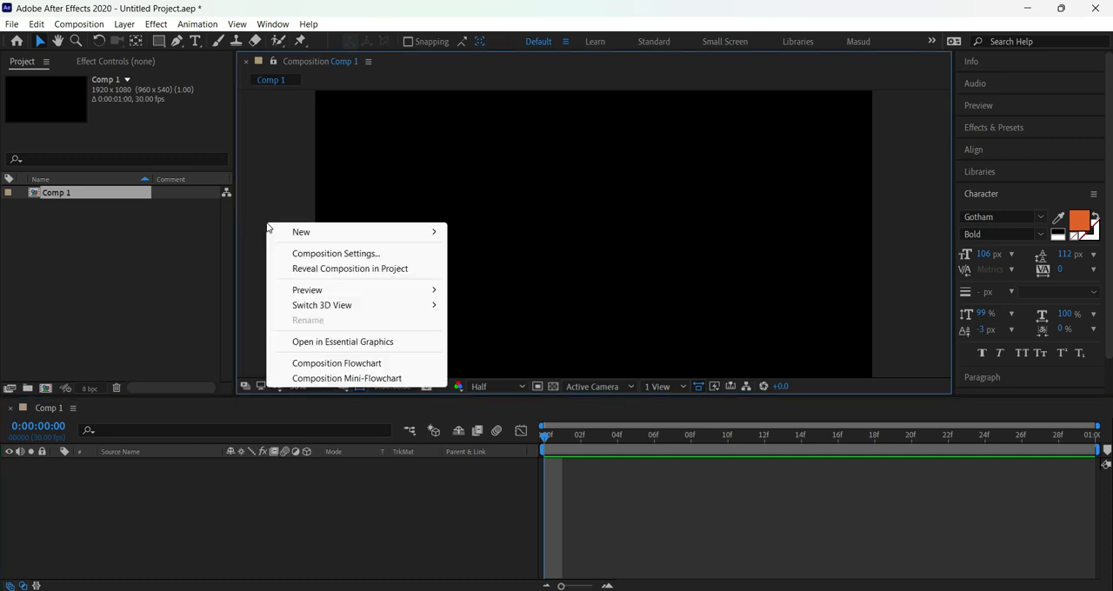
{"action": "right_click", "coordinate": [111, 266]}
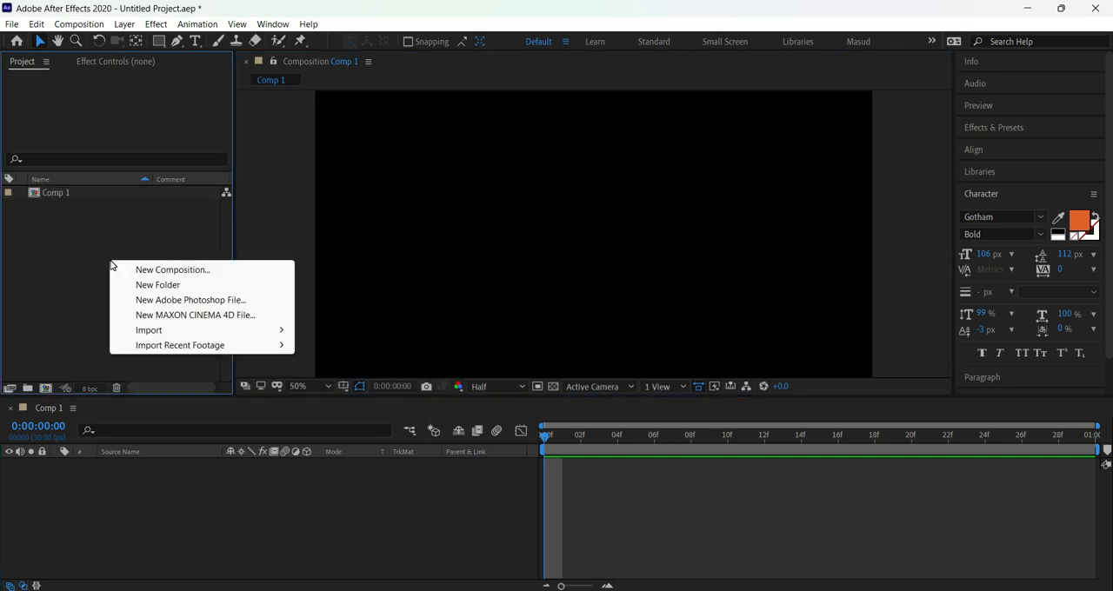
{"action": "left_click", "coordinate": [277, 212]}
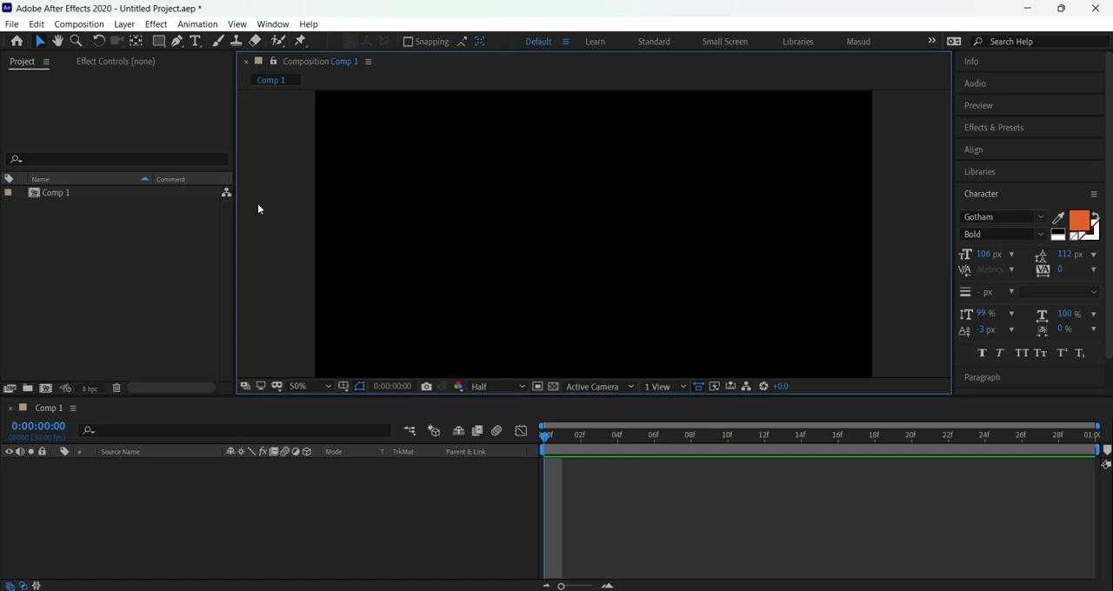
Reopen the settings of Comp 1 and rename the composition as Main.
{"action": "key", "text": "ctrl+k"}
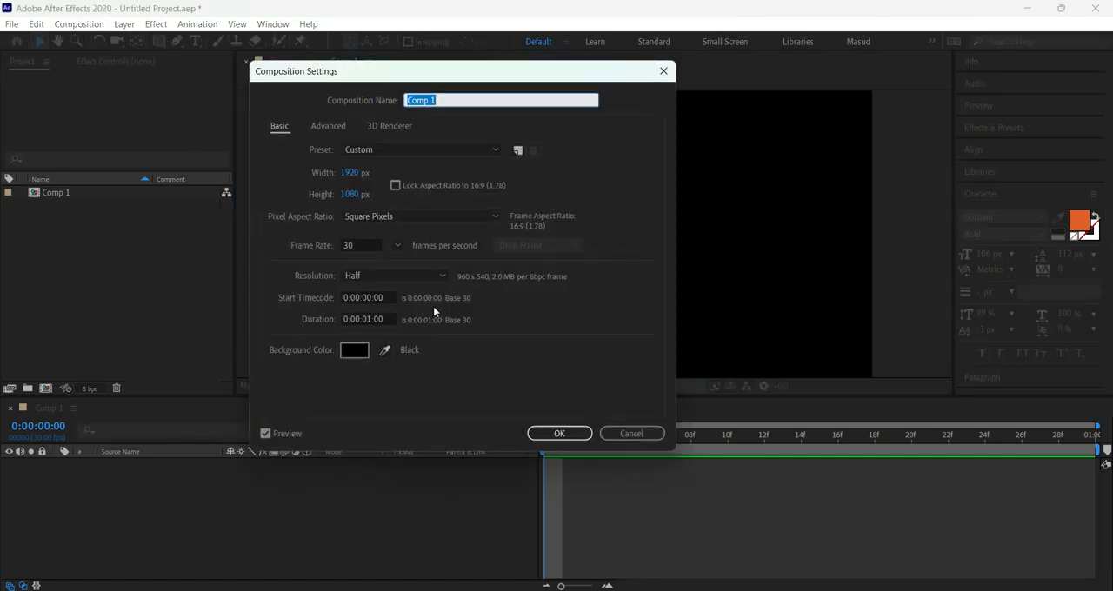
{"action": "left_click_drag", "start_coordinate": [425, 71], "coordinate": [490, 108]}
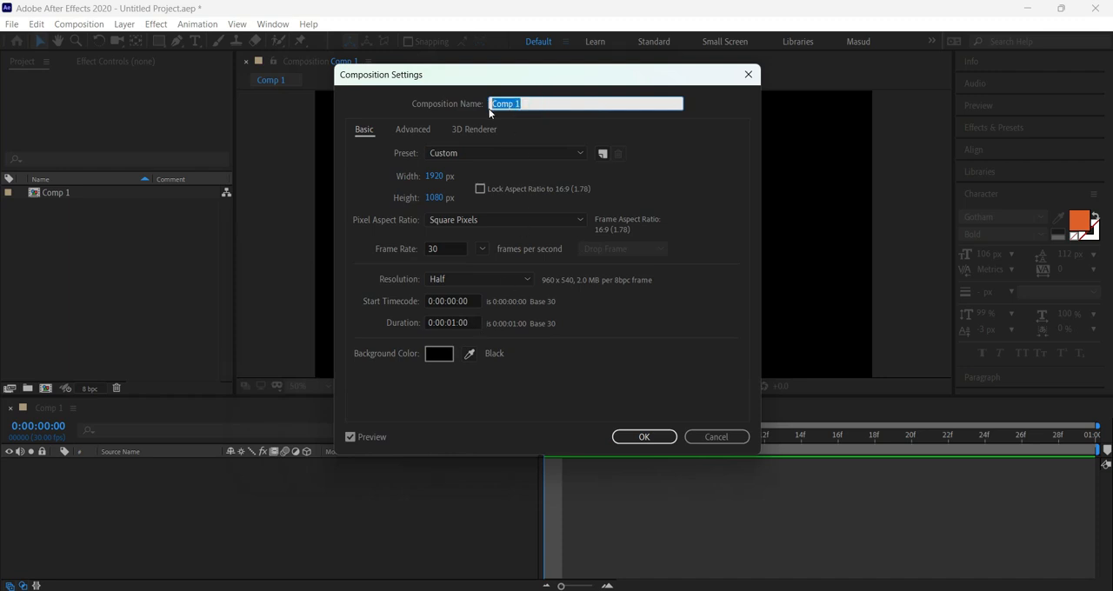
{"action": "type", "text": "Main"}
{"action": "left_click_drag", "start_coordinate": [513, 103], "coordinate": [489, 106]}
Set the Main composition's duration to 10 seconds and apply the settings.
{"action": "left_click", "coordinate": [473, 322]}
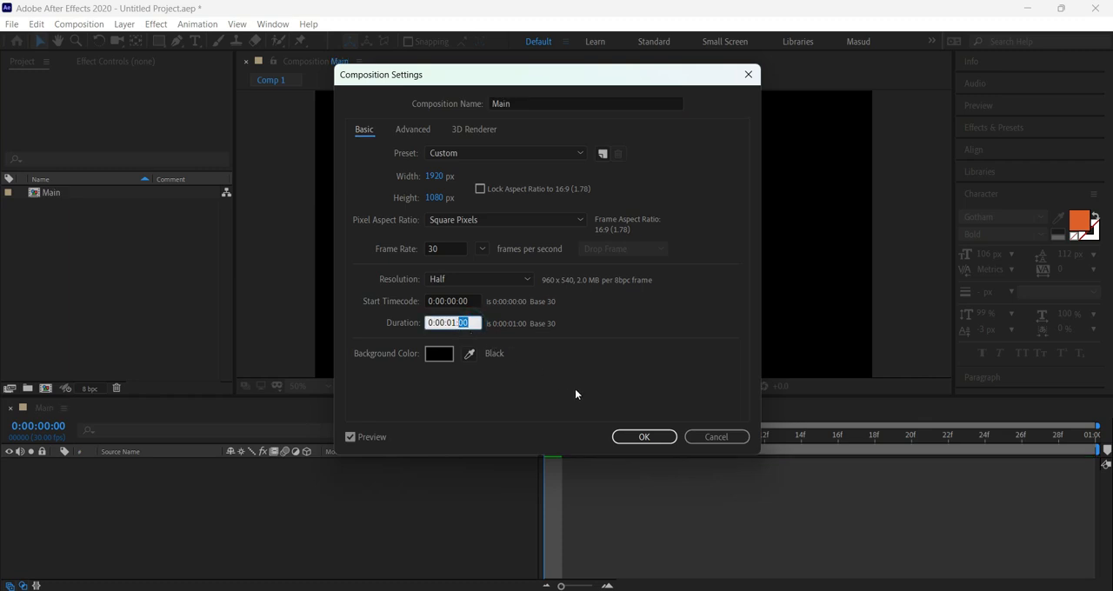
{"action": "left_click", "coordinate": [461, 323]}
{"action": "left_click", "coordinate": [456, 322]}
{"action": "double_click", "coordinate": [465, 322]}
{"action": "double_click", "coordinate": [466, 323]}
{"action": "left_click", "coordinate": [453, 322]}
{"action": "double_click", "coordinate": [464, 323]}
{"action": "type", "text": "00"}
{"action": "double_click", "coordinate": [455, 322]}
{"action": "type", "text": "1"}
{"action": "left_click", "coordinate": [548, 380]}
{"action": "left_click", "coordinate": [644, 437]}
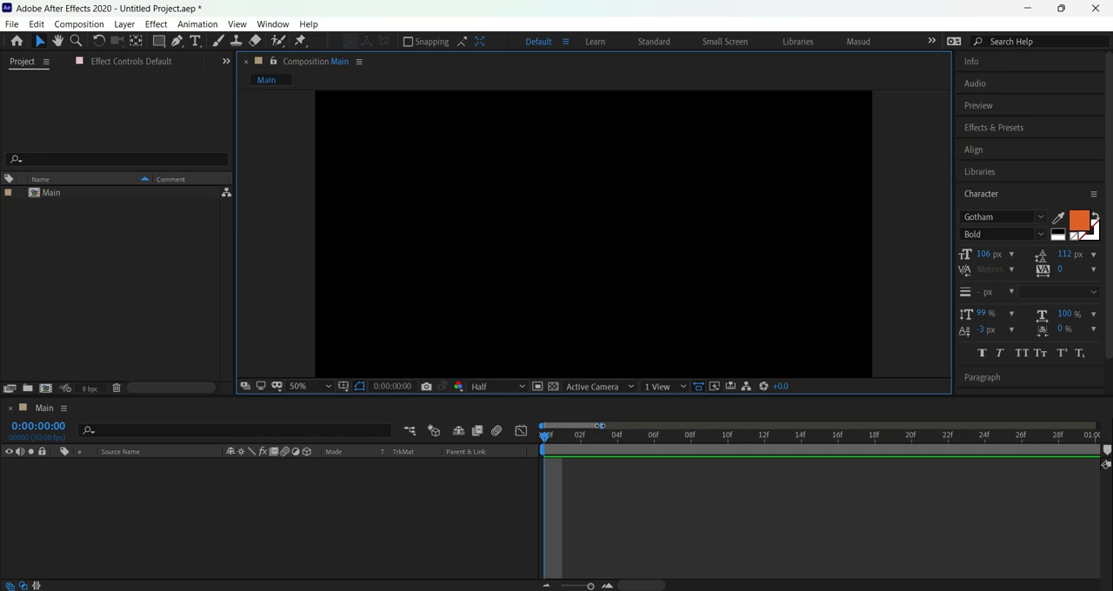
{"action": "left_click_drag", "start_coordinate": [601, 426], "coordinate": [1096, 448]}
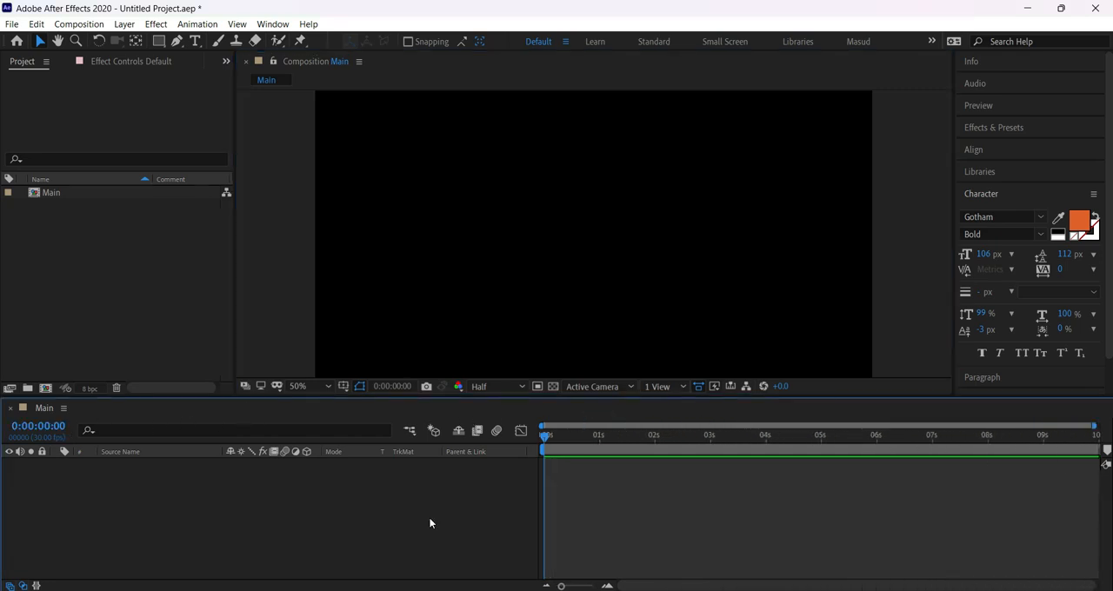
Move the current time in the Main timeline to 0:00:00:29.
{"action": "left_click", "coordinate": [61, 427]}
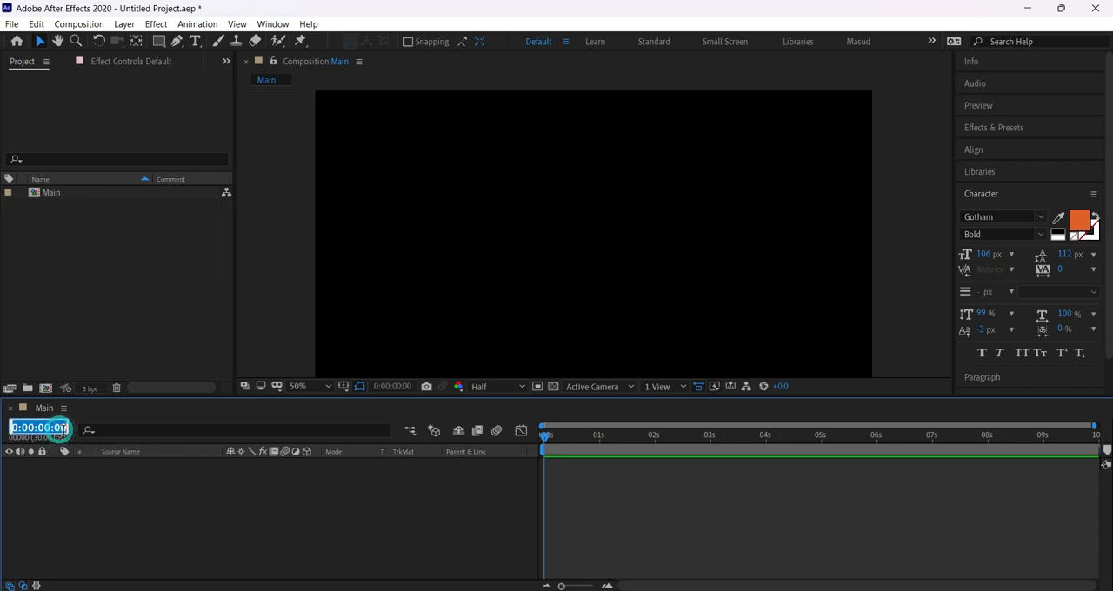
{"action": "double_click", "coordinate": [63, 427]}
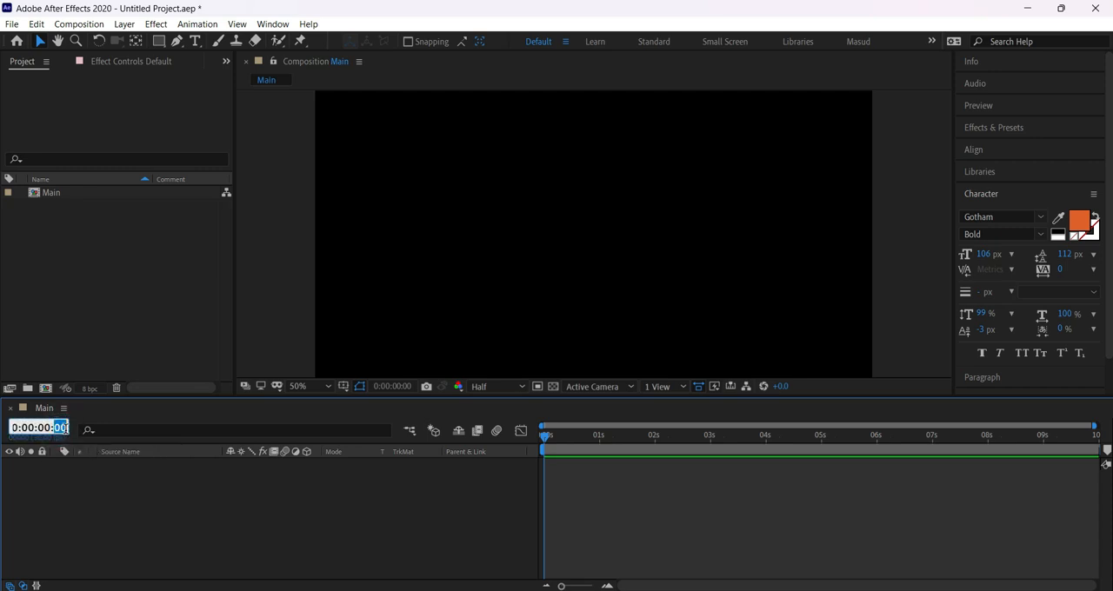
{"action": "type", "text": "29"}
{"action": "key", "text": "Return"}
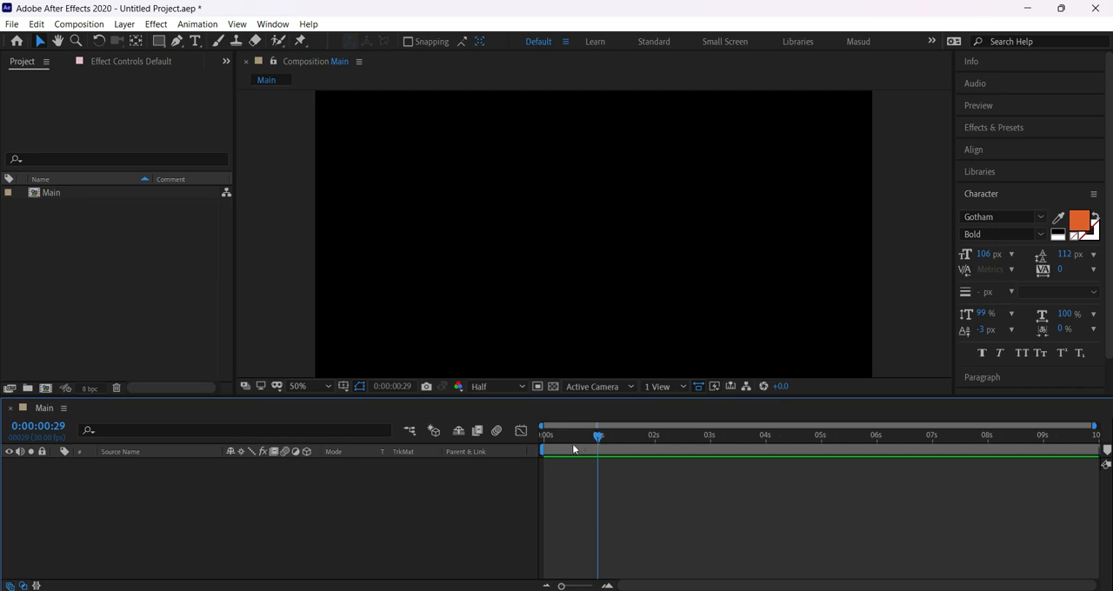
Advance the current time to 0:00:01:00, one frame past frame 29.
{"action": "left_click", "coordinate": [58, 427]}
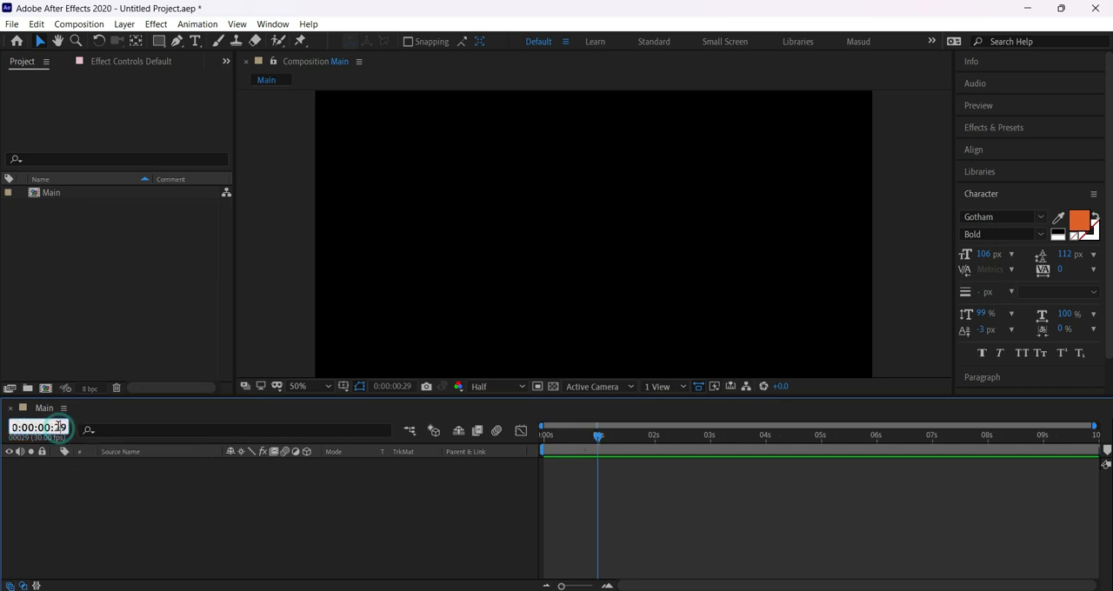
{"action": "double_click", "coordinate": [58, 427]}
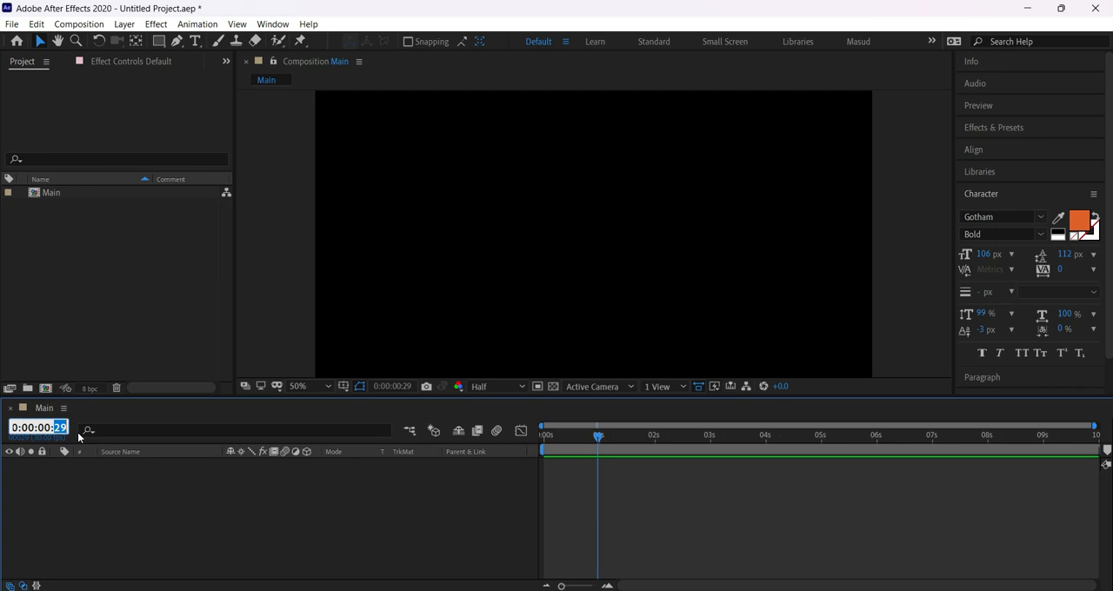
{"action": "type", "text": "30"}
{"action": "key", "text": "Return"}
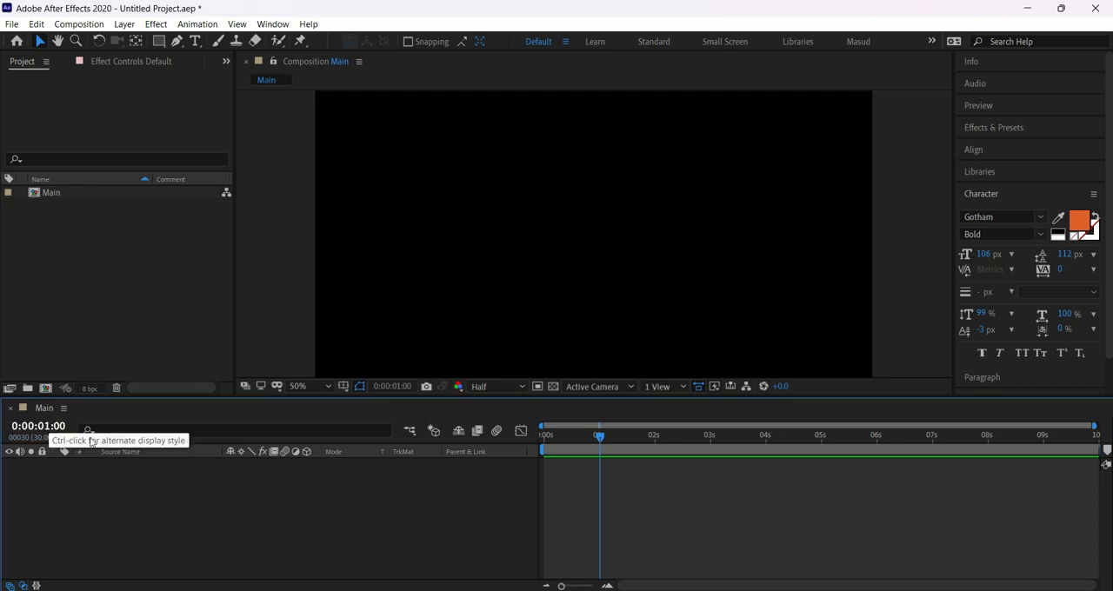
Scrub the current time indicator around the one-second mark and set the current time to 0:00:01:10.
{"action": "mouse_move", "coordinate": [595, 437]}
{"action": "left_mouse_down"}
{"action": "mouse_move", "coordinate": [616, 442]}
{"action": "mouse_move", "coordinate": [585, 445]}
{"action": "mouse_move", "coordinate": [611, 452]}
{"action": "mouse_move", "coordinate": [596, 452]}
{"action": "left_mouse_up"}
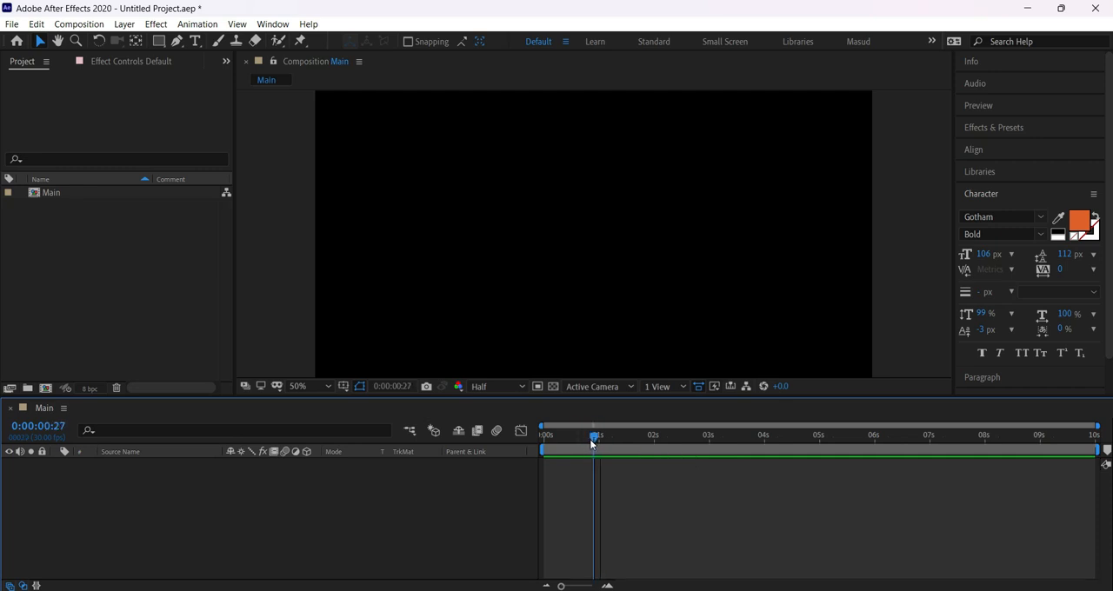
{"action": "left_click_drag", "start_coordinate": [591, 440], "coordinate": [614, 437]}
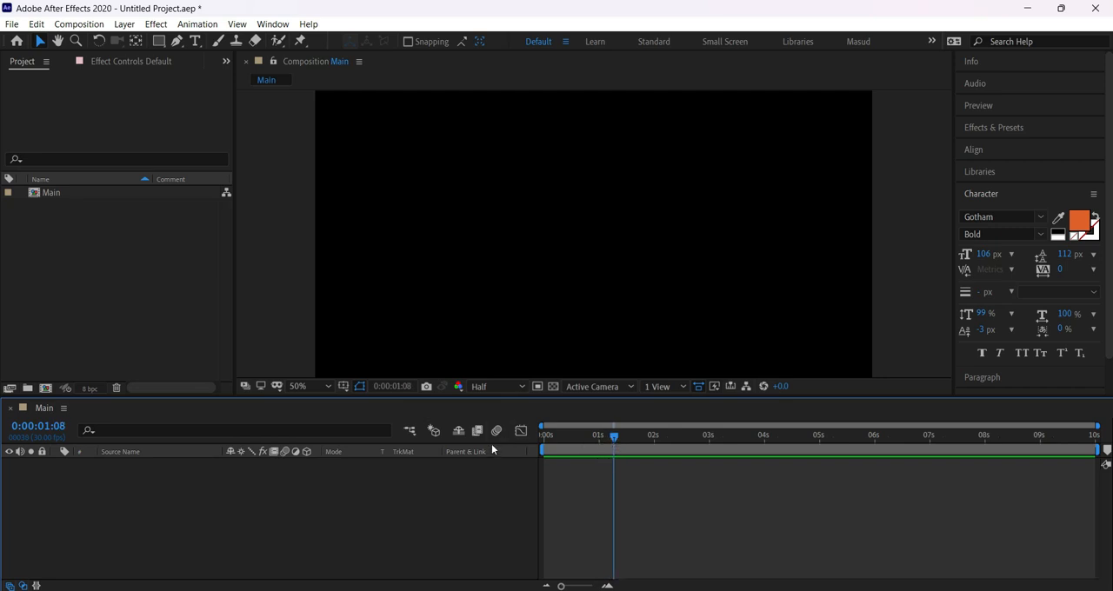
{"action": "left_click", "coordinate": [55, 428]}
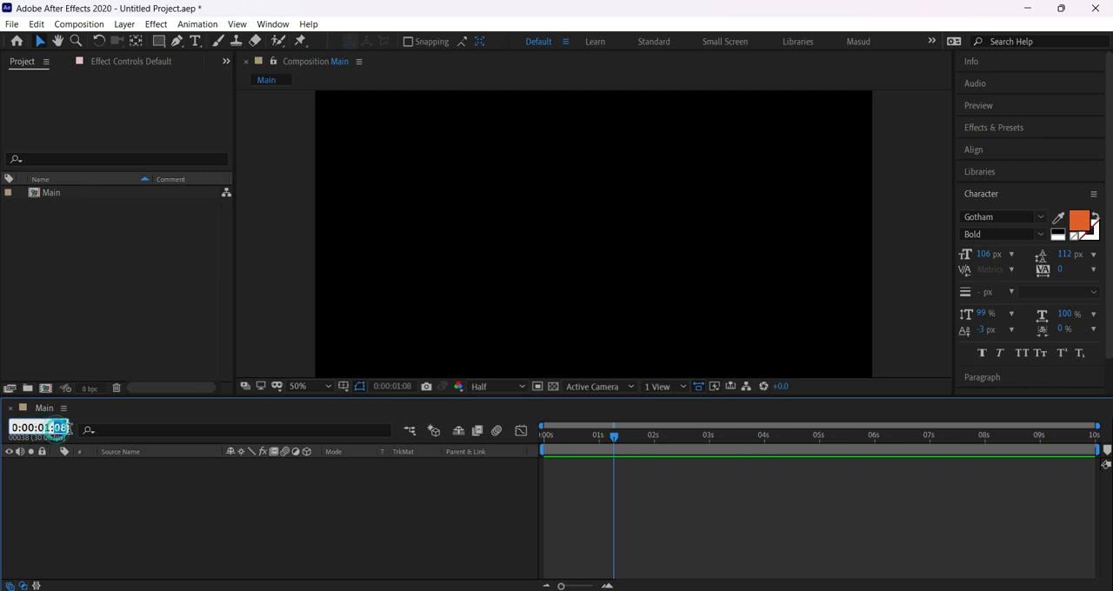
{"action": "left_click_drag", "start_coordinate": [55, 428], "coordinate": [78, 441]}
{"action": "type", "text": "10"}
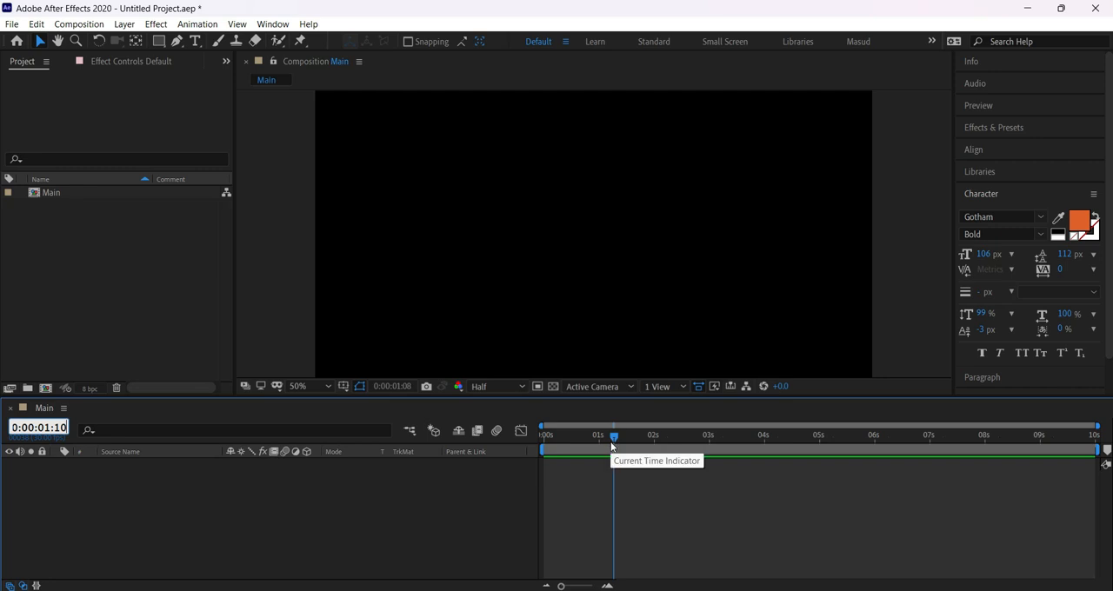
{"action": "key", "text": "Return"}
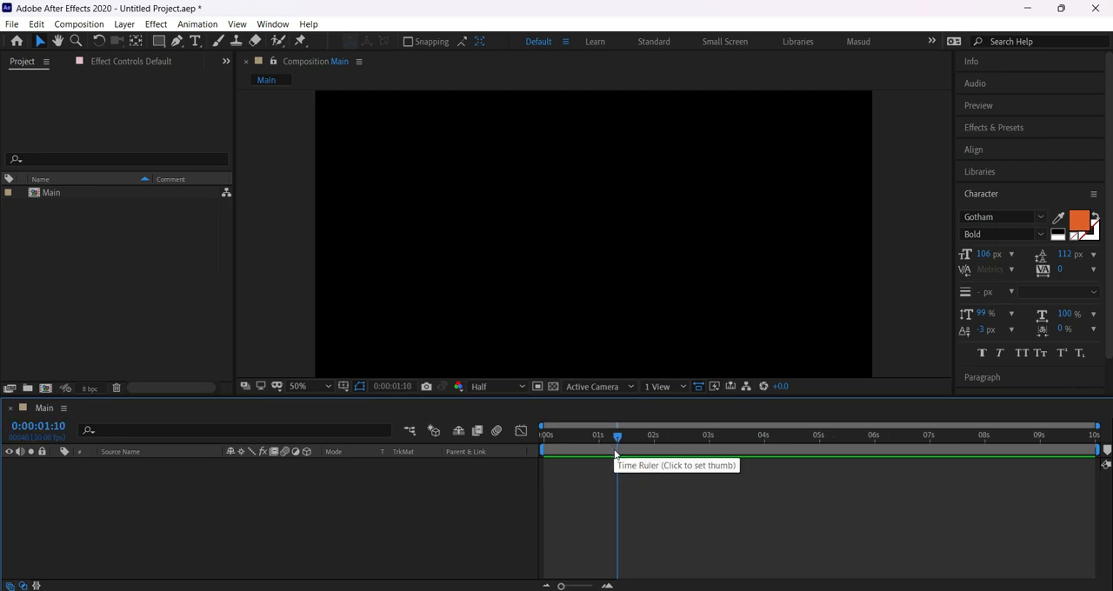
Return the current time to 0:00:00:00 and draw a small square with the Rectangle Tool in the left part of the composition.
{"action": "left_click_drag", "start_coordinate": [617, 438], "coordinate": [522, 463]}
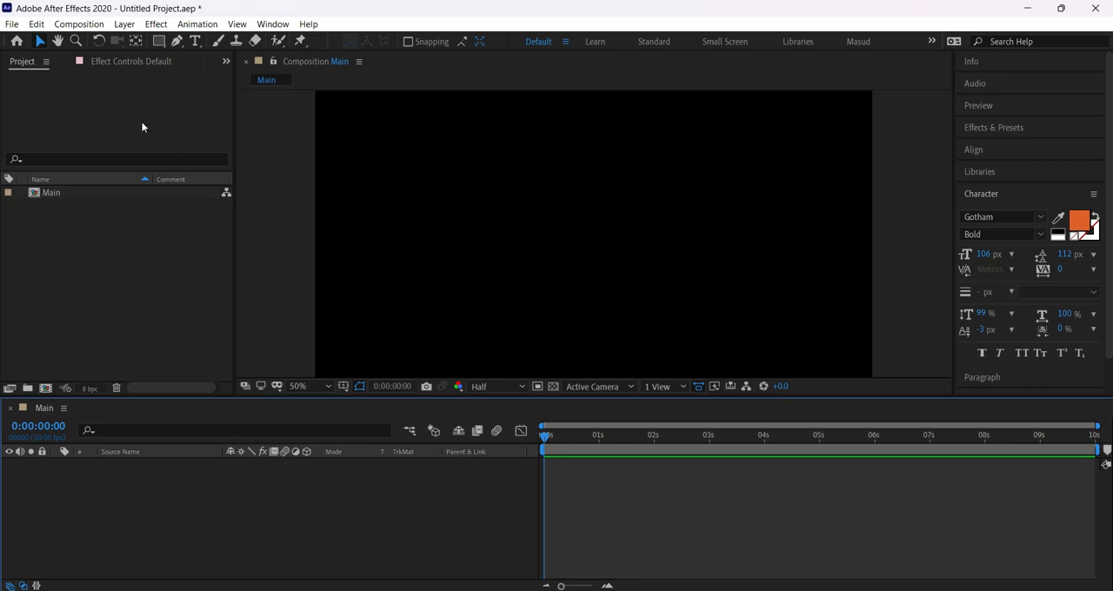
{"action": "left_click", "coordinate": [158, 42]}
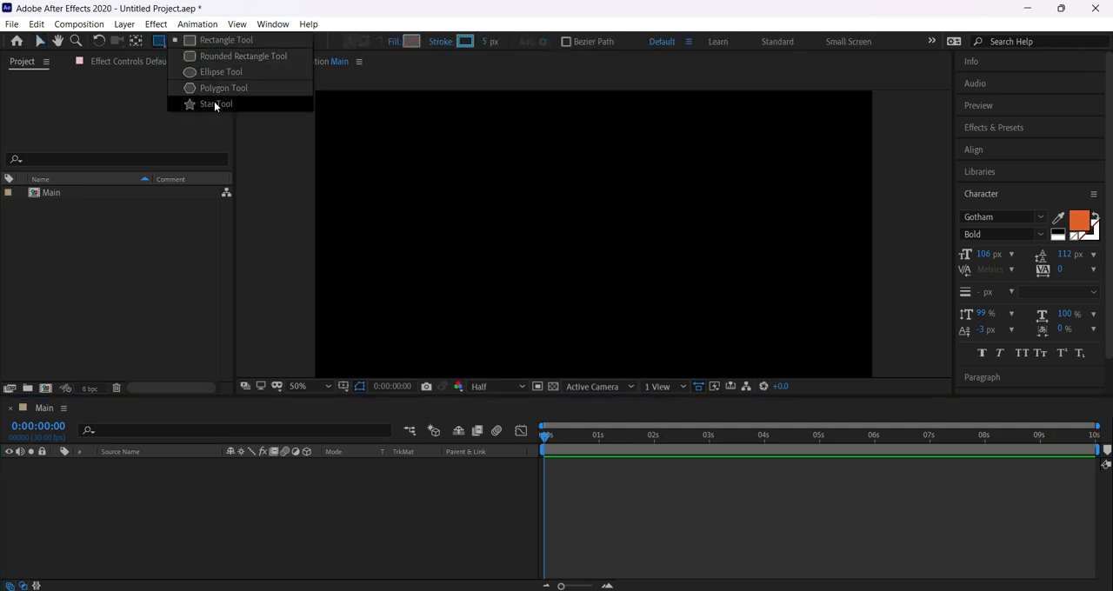
{"action": "left_click", "coordinate": [209, 42]}
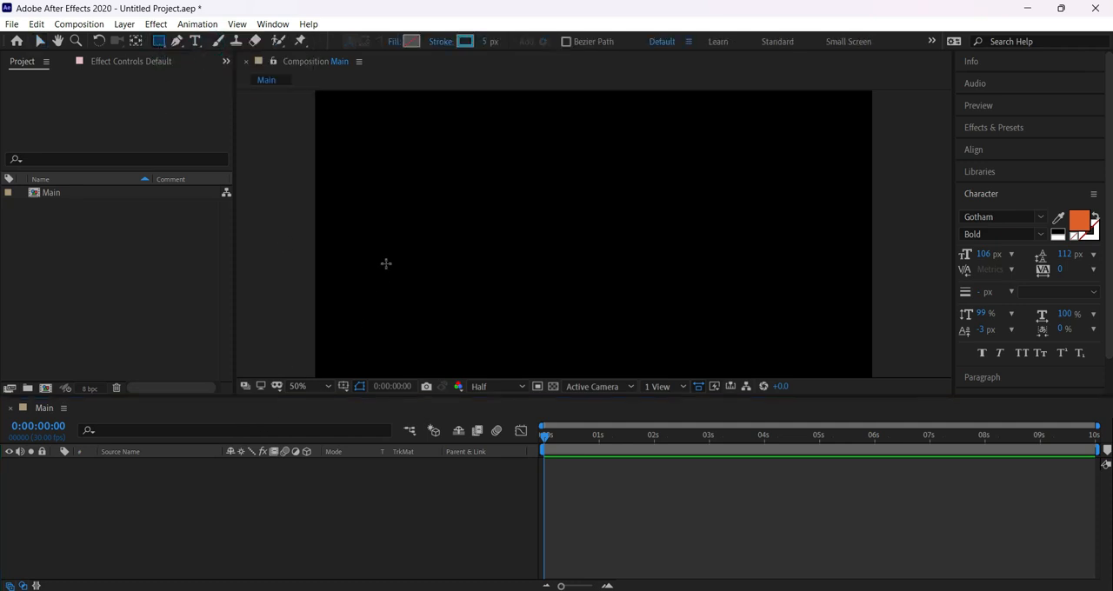
{"action": "left_click_drag", "start_coordinate": [361, 189], "coordinate": [434, 262]}
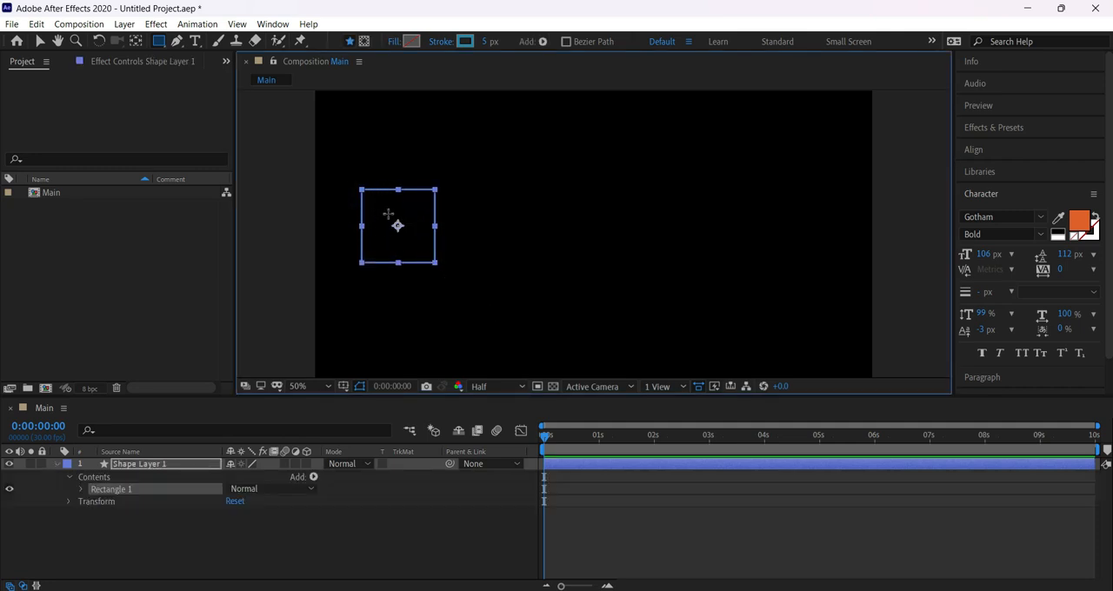
{"action": "left_click", "coordinate": [413, 41], "text": "alt"}
{"action": "left_click", "coordinate": [409, 43]}
{"action": "left_click_drag", "start_coordinate": [874, 224], "coordinate": [661, 143]}
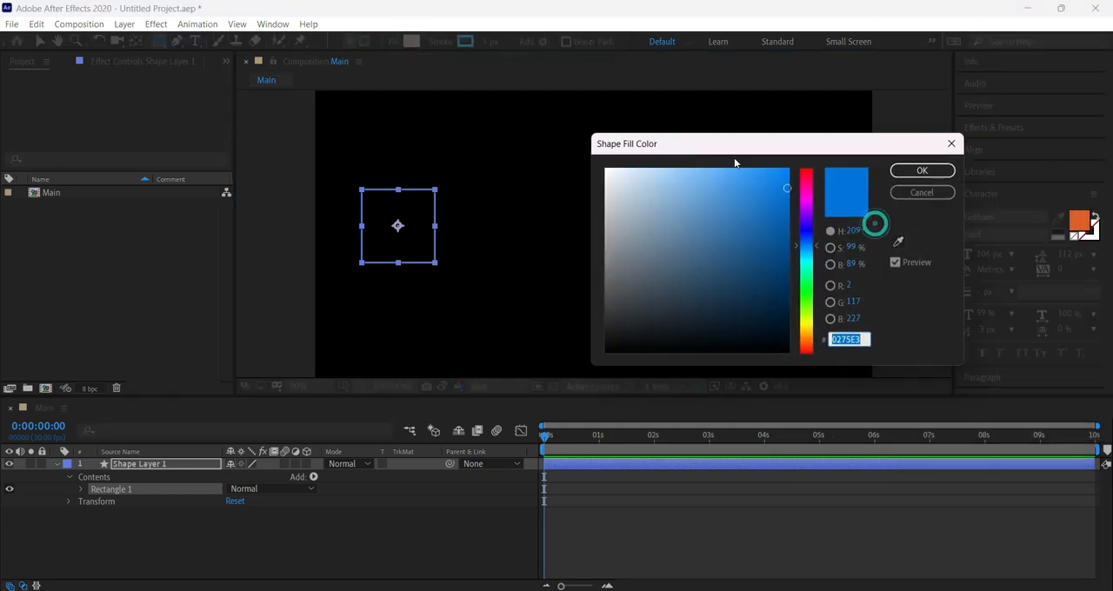
{"action": "left_click", "coordinate": [939, 192]}
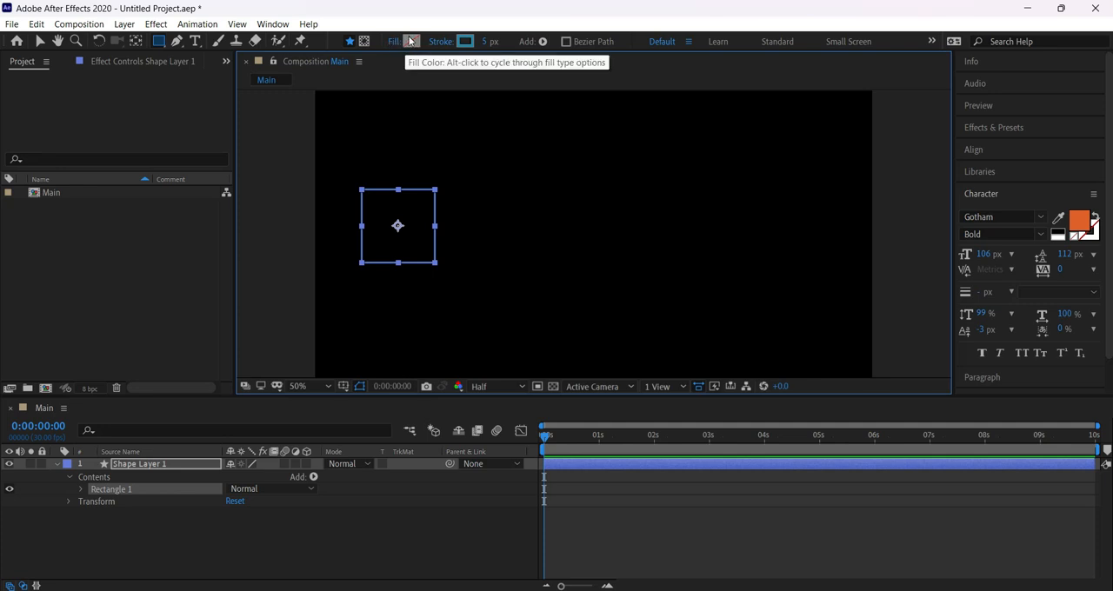
{"action": "left_click", "coordinate": [410, 43]}
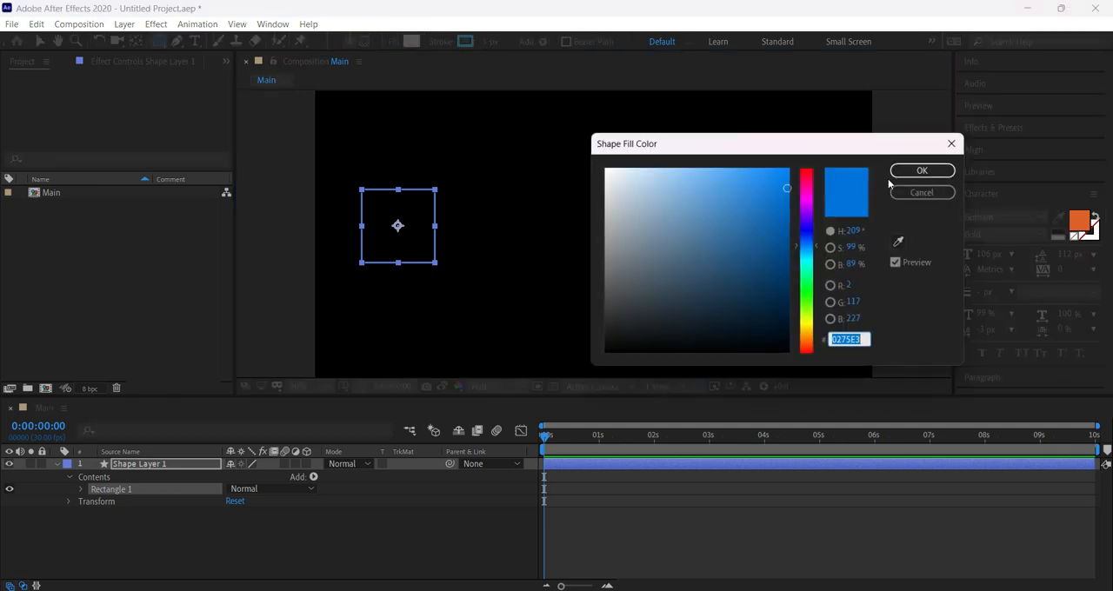
{"action": "left_click", "coordinate": [950, 145]}
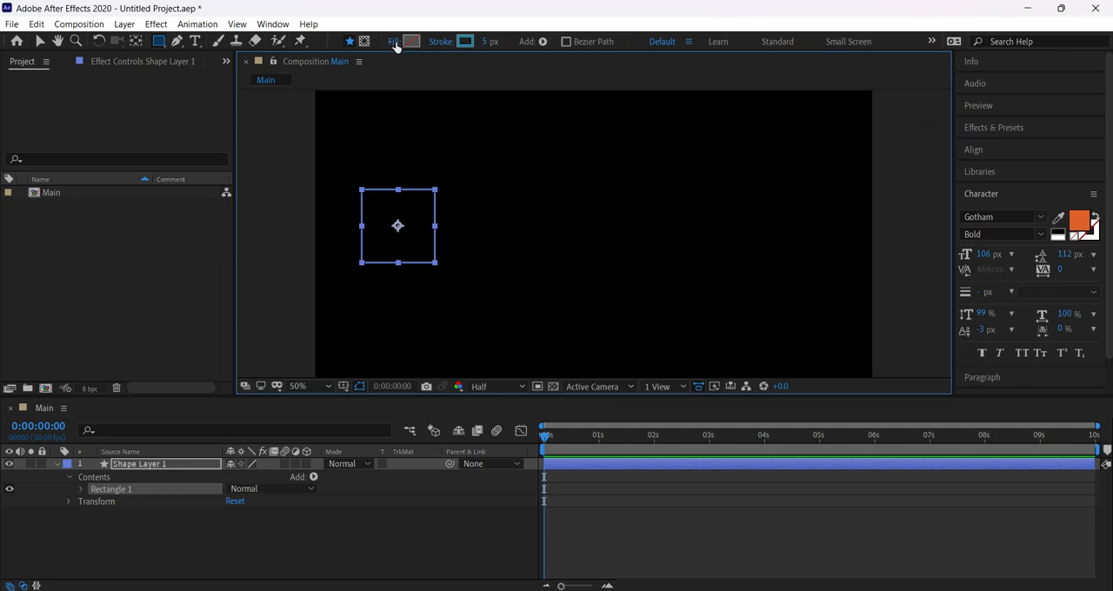
Try linear and radial gradient fills on the square, apply a blue Solid Color fill in Normal mode, and collapse the shape layer.
{"action": "left_click", "coordinate": [392, 42]}
{"action": "left_click_drag", "start_coordinate": [384, 115], "coordinate": [611, 102]}
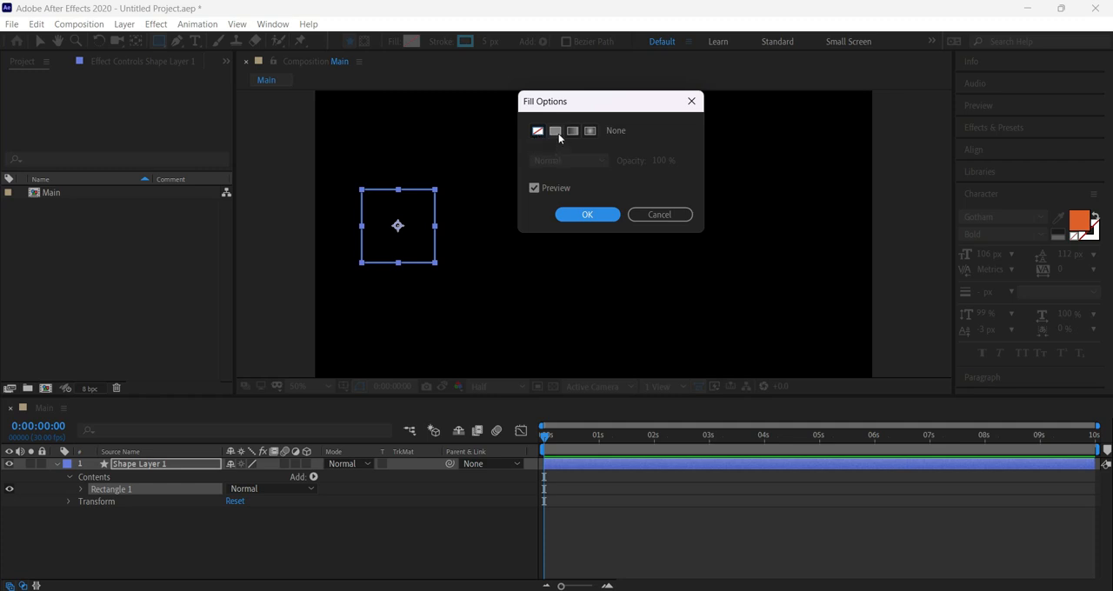
{"action": "left_click", "coordinate": [556, 131]}
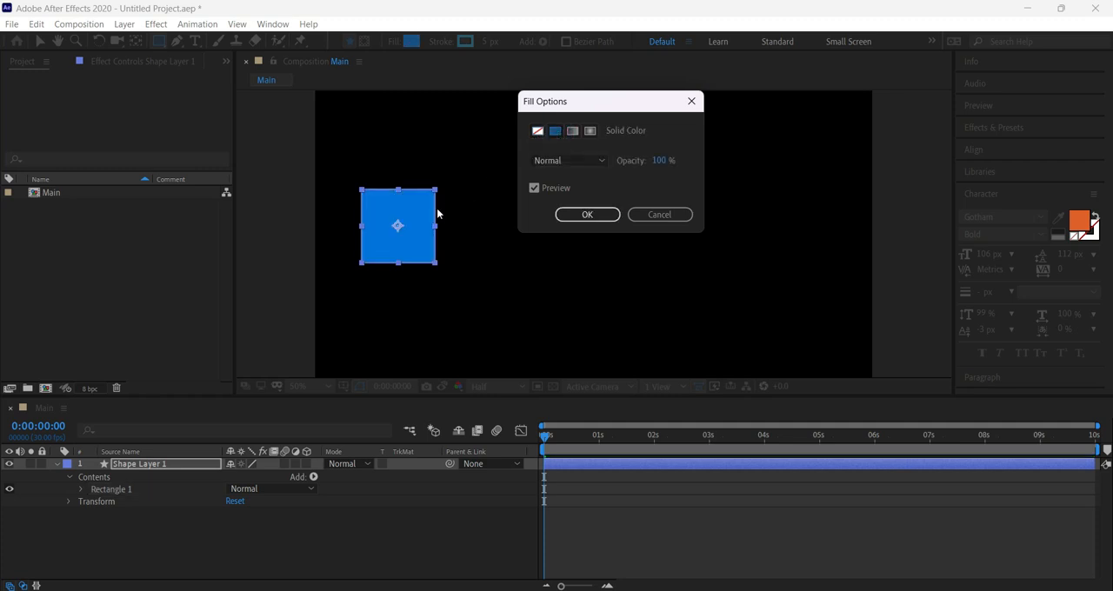
{"action": "left_click", "coordinate": [572, 131]}
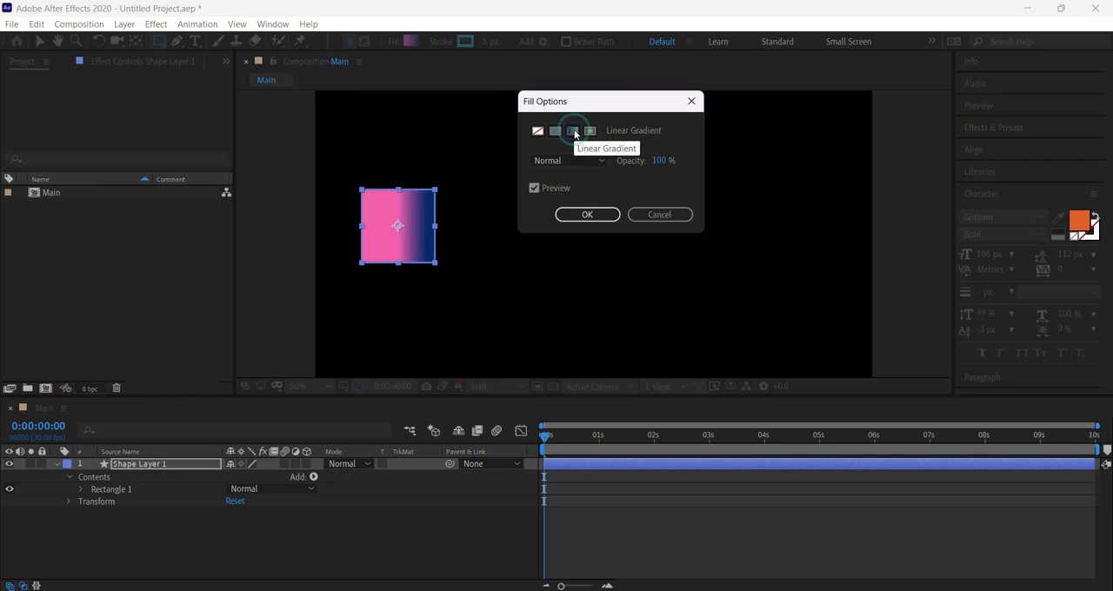
{"action": "left_click", "coordinate": [589, 132]}
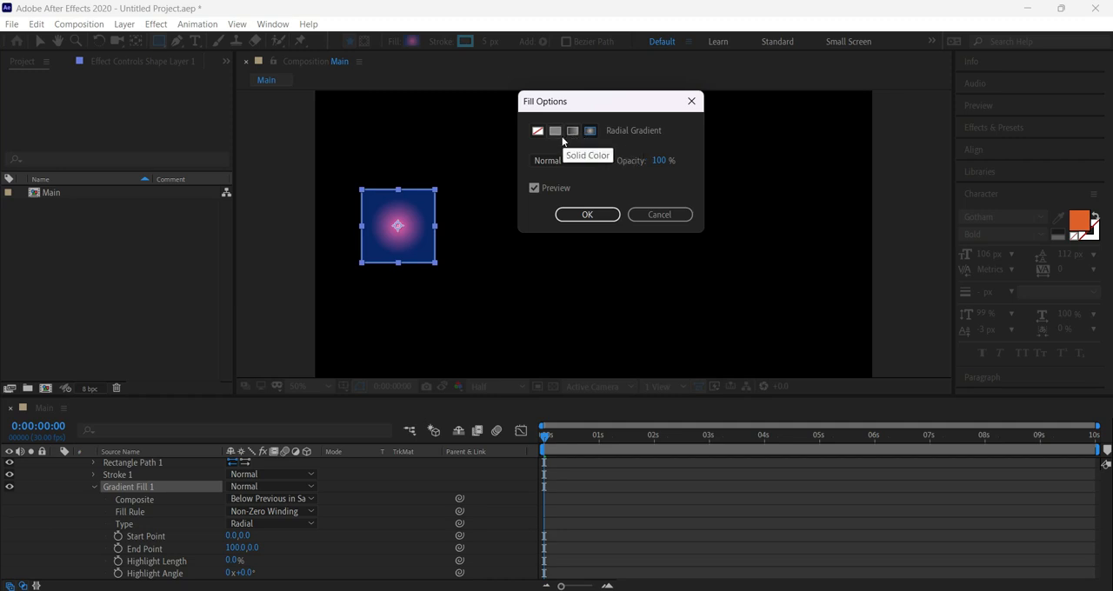
{"action": "left_click", "coordinate": [553, 131]}
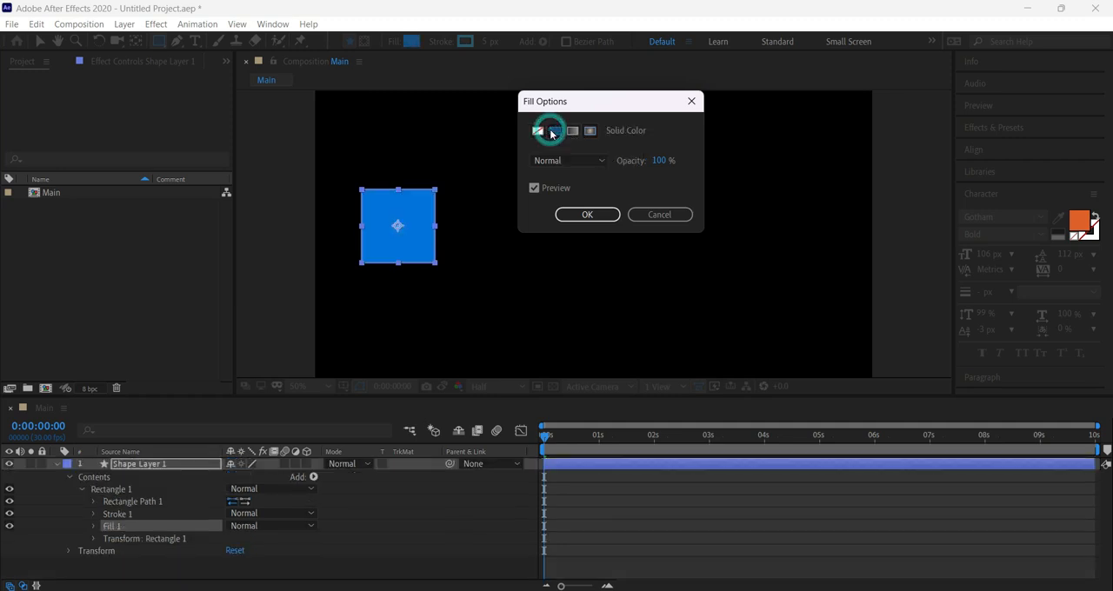
{"action": "left_click", "coordinate": [568, 160]}
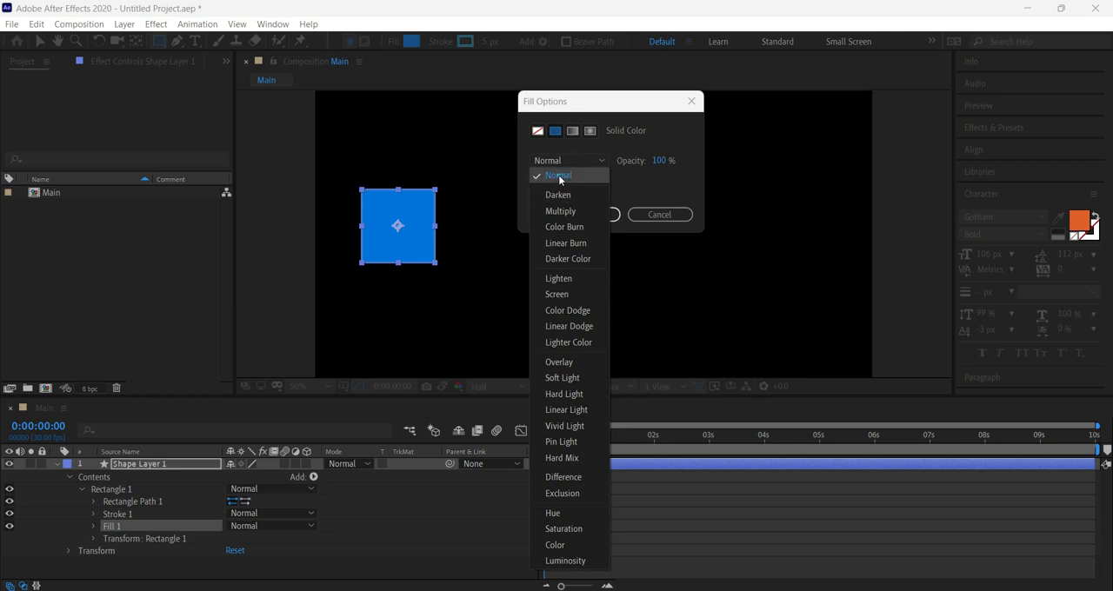
{"action": "left_click", "coordinate": [560, 177]}
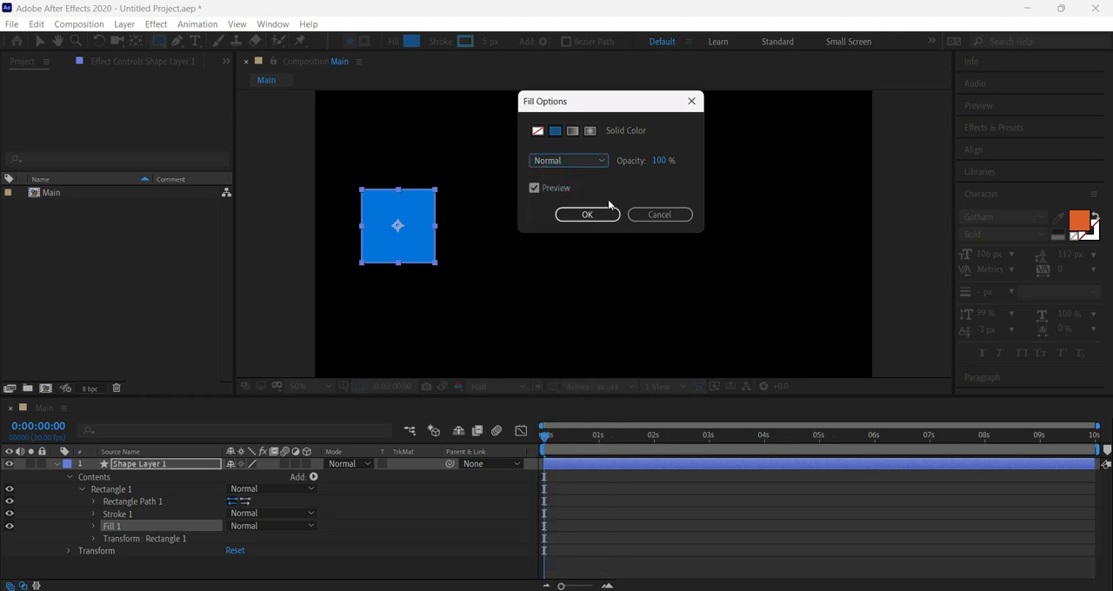
{"action": "left_click", "coordinate": [598, 214]}
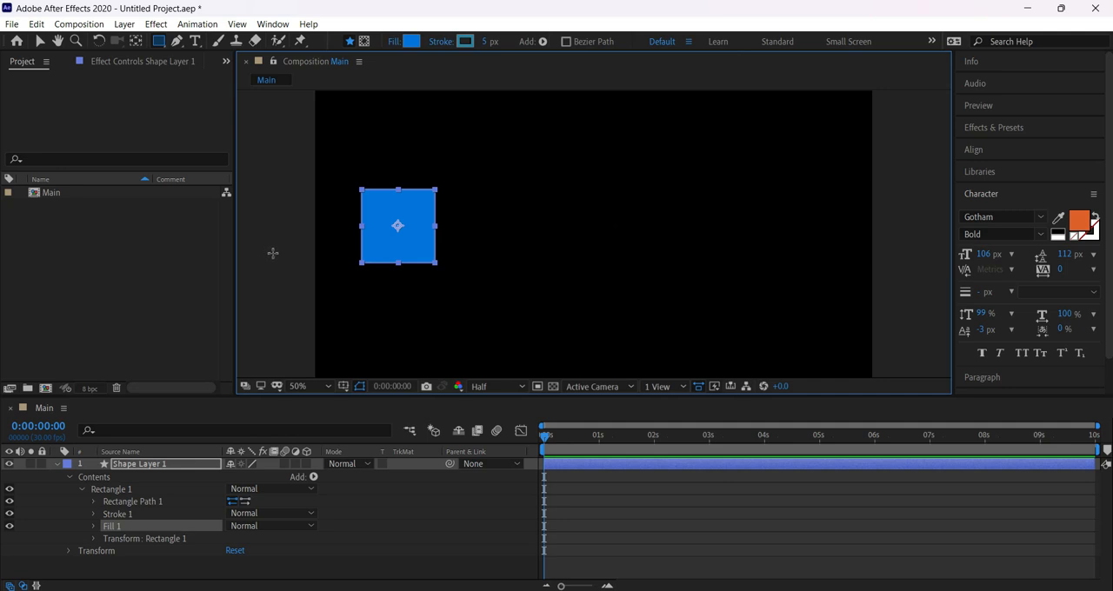
{"action": "left_click", "coordinate": [58, 463]}
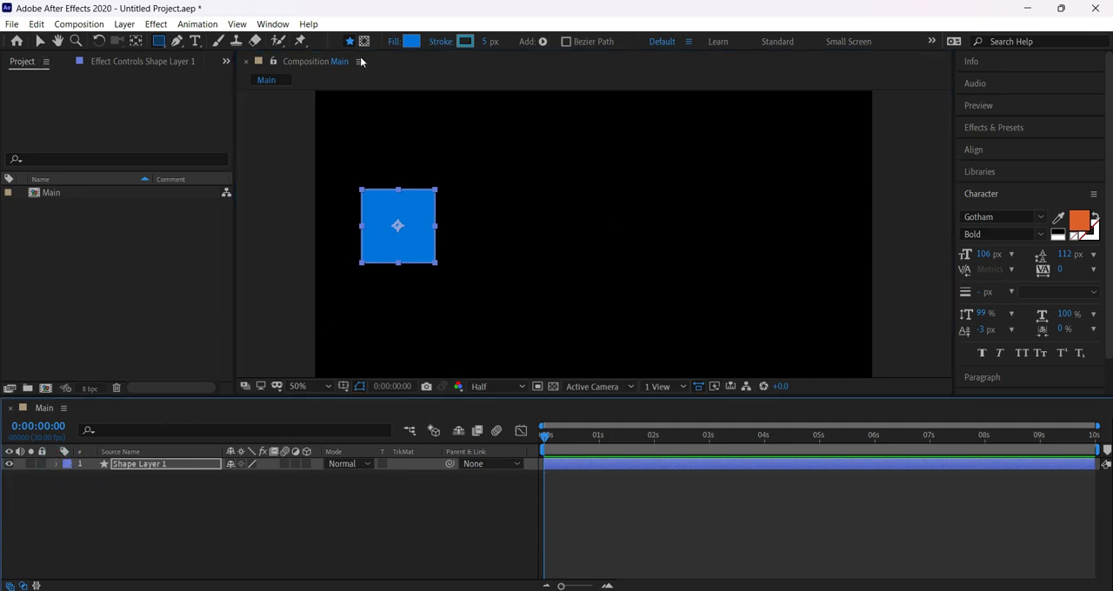
Set the square's stroke to magenta F10BD9 with a width of 13 px, return to the Selection tool and deselect the layer.
{"action": "left_click", "coordinate": [464, 42]}
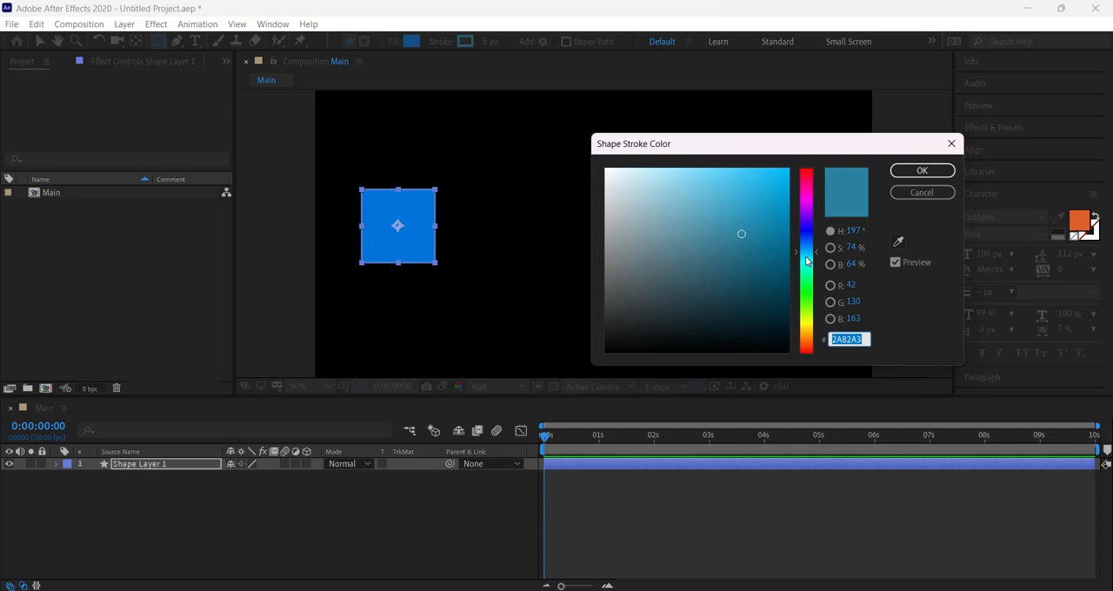
{"action": "left_click_drag", "start_coordinate": [806, 257], "coordinate": [802, 200]}
{"action": "left_click", "coordinate": [775, 182]}
{"action": "left_click", "coordinate": [921, 170]}
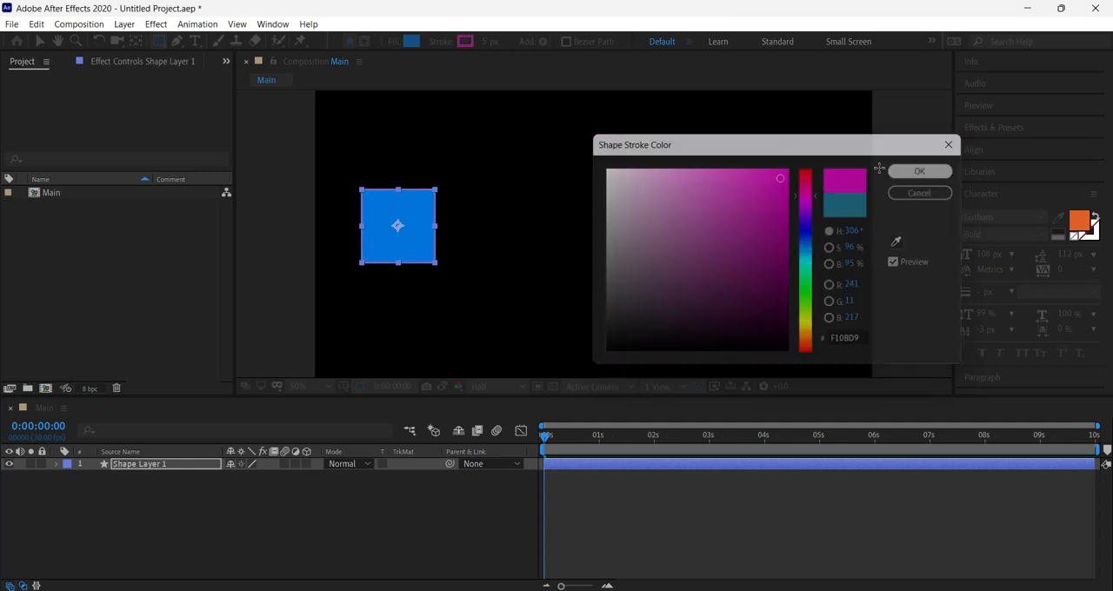
{"action": "left_click_drag", "start_coordinate": [488, 42], "coordinate": [497, 43]}
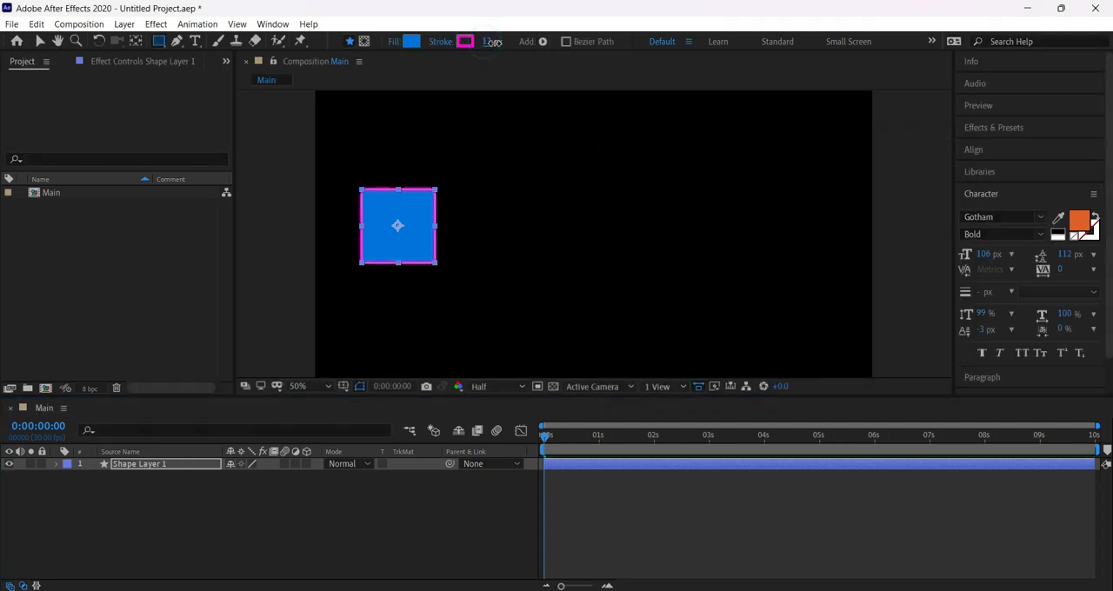
{"action": "left_click", "coordinate": [40, 41]}
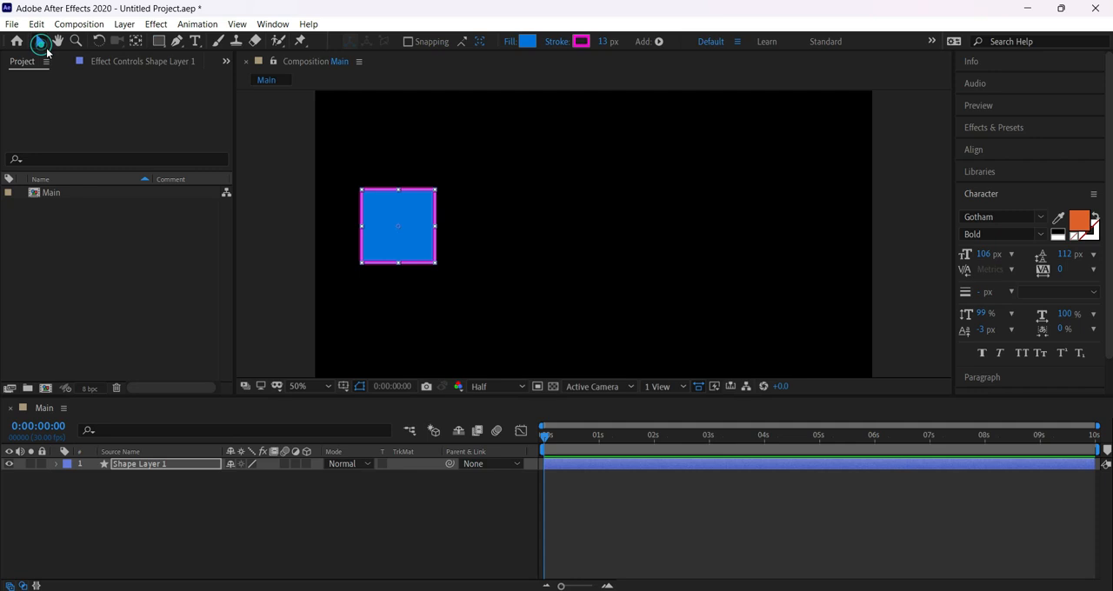
{"action": "left_click", "coordinate": [284, 176]}
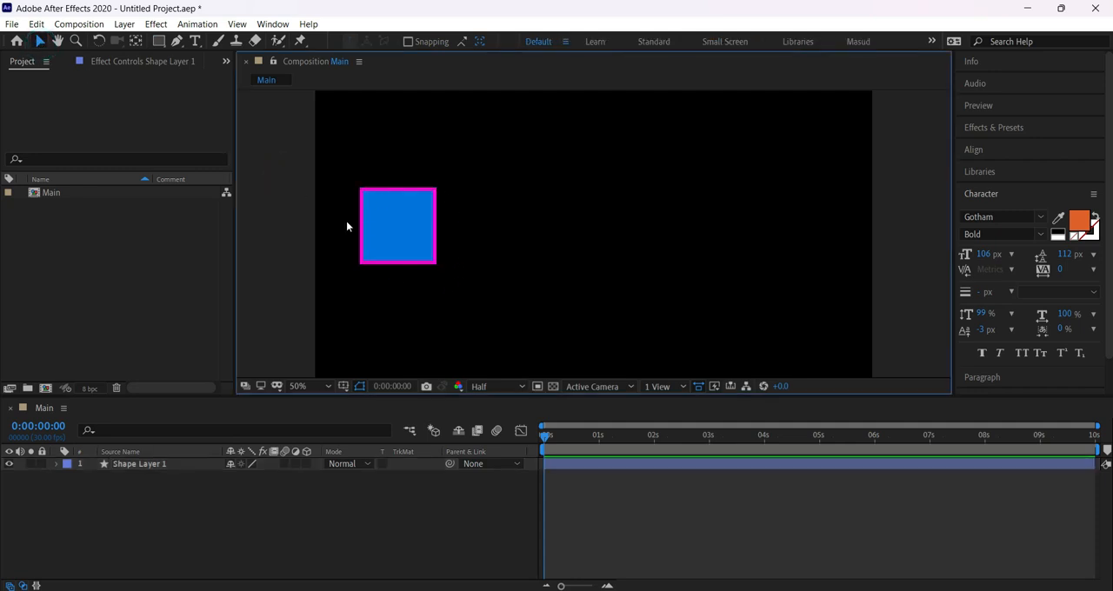
Select the square, check its stroke options without changing them, and move it slightly left and down in the frame.
{"action": "left_click", "coordinate": [418, 210]}
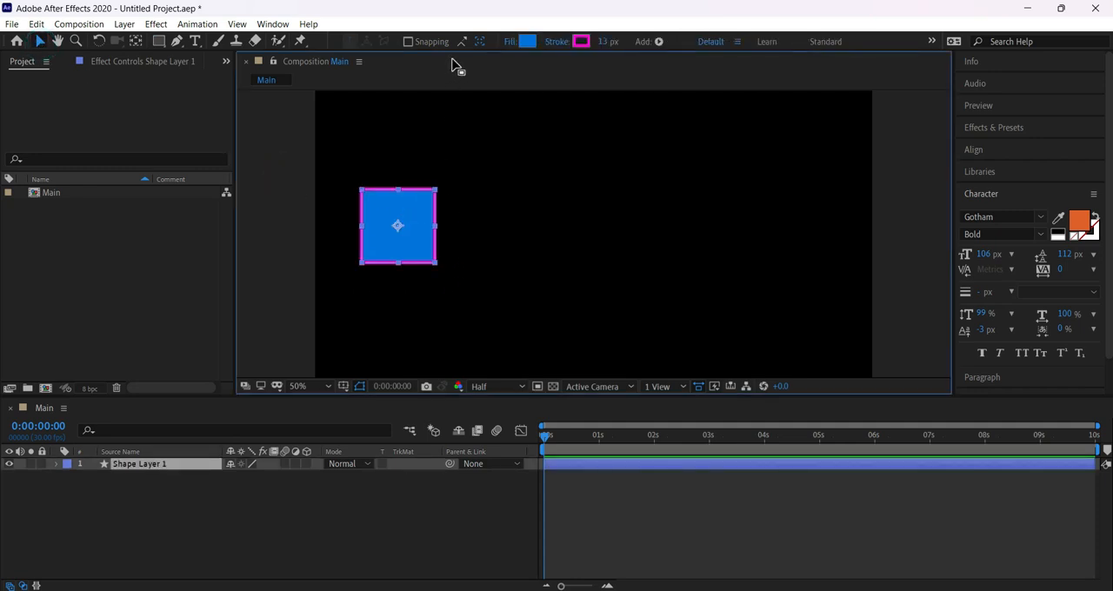
{"action": "left_click", "coordinate": [556, 44]}
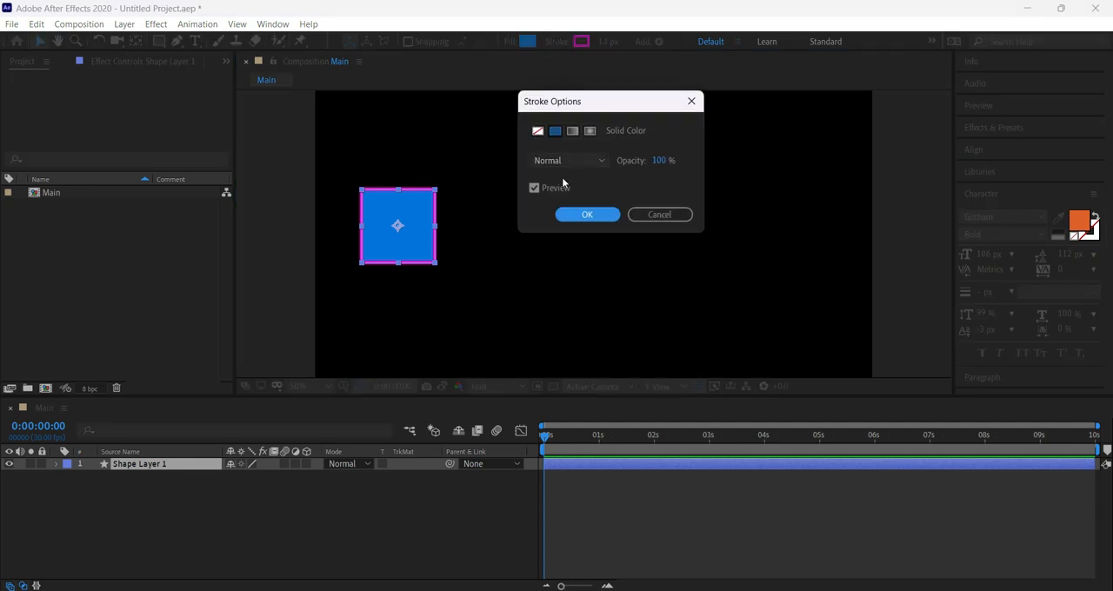
{"action": "left_click", "coordinate": [658, 215]}
{"action": "mouse_move", "coordinate": [417, 216]}
{"action": "left_mouse_down"}
{"action": "mouse_move", "coordinate": [388, 206]}
{"action": "mouse_move", "coordinate": [383, 234]}
{"action": "left_mouse_up"}
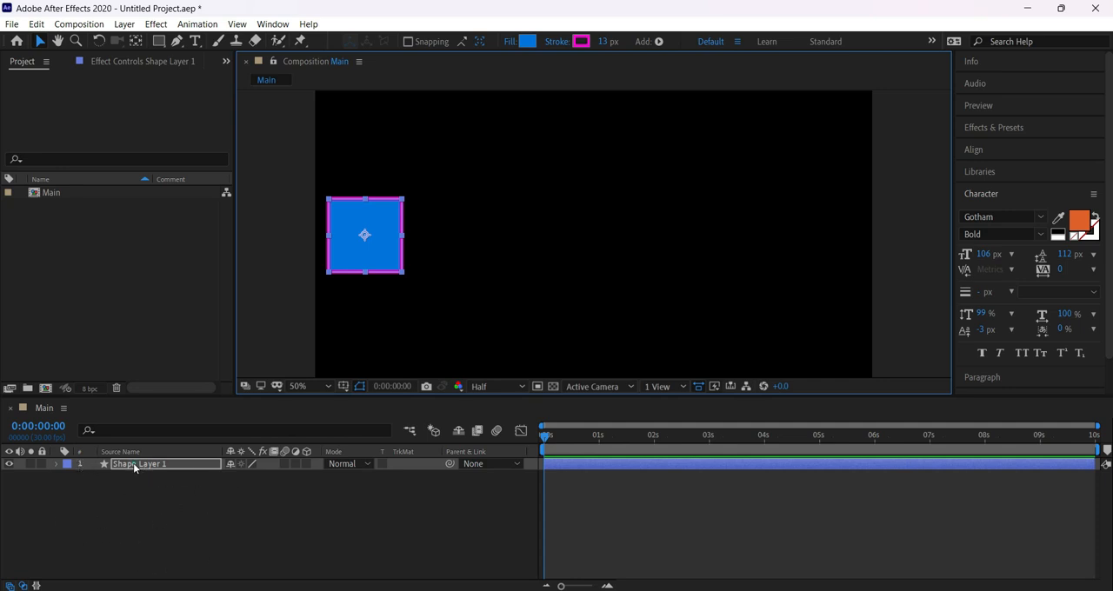
Draw a second rectangle near the composition's centre as its own shape layer and delete that layer.
{"action": "key", "text": "Return"}
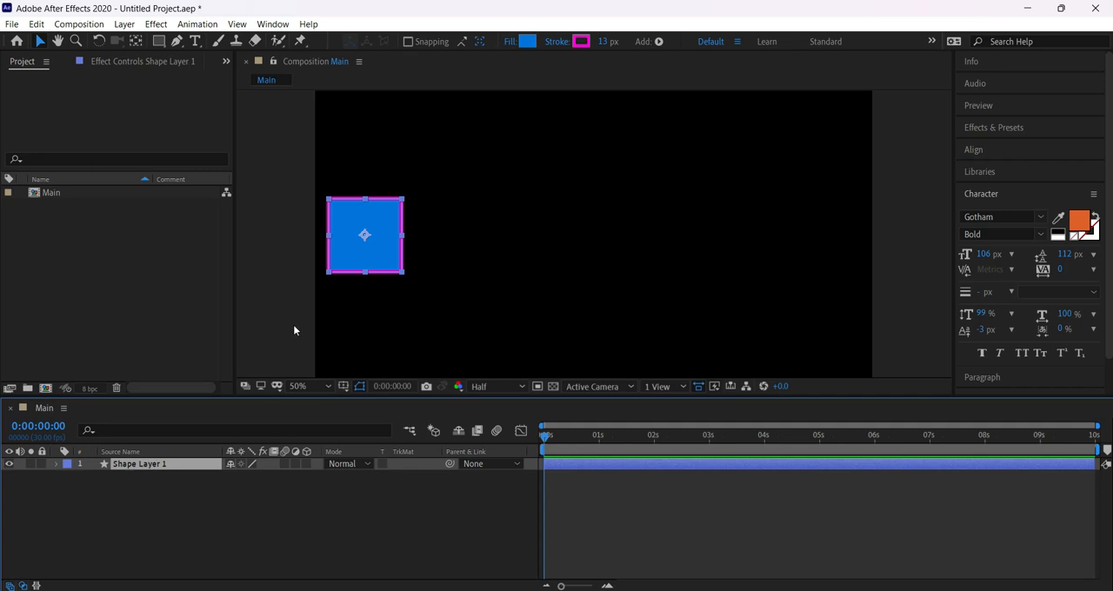
{"action": "left_click", "coordinate": [152, 513]}
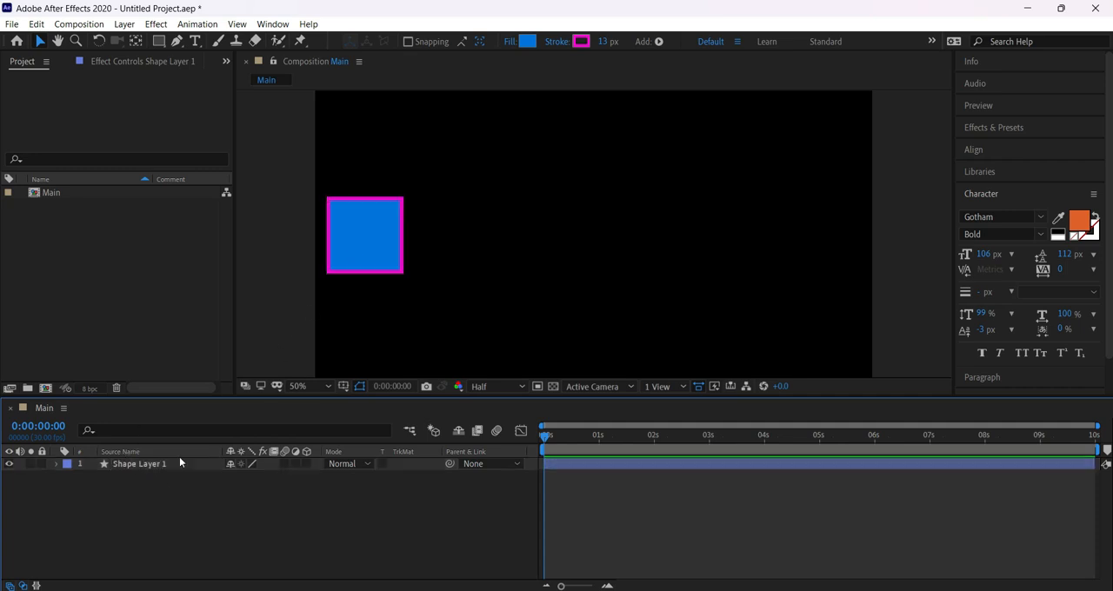
{"action": "left_click", "coordinate": [160, 41]}
{"action": "left_click_drag", "start_coordinate": [484, 170], "coordinate": [585, 258]}
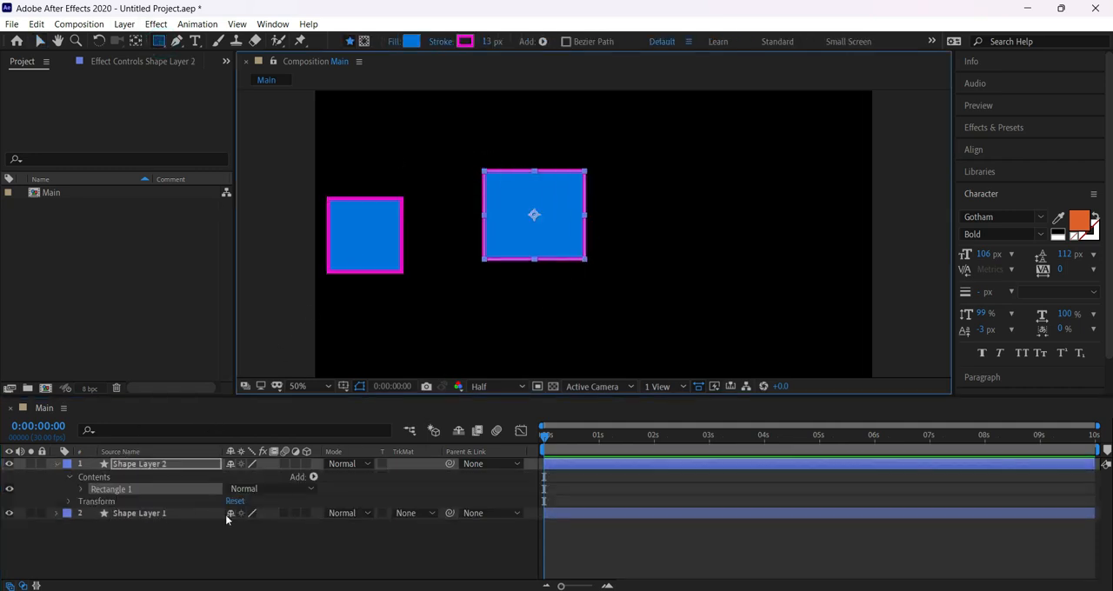
{"action": "left_click", "coordinate": [57, 470]}
{"action": "left_click", "coordinate": [141, 466]}
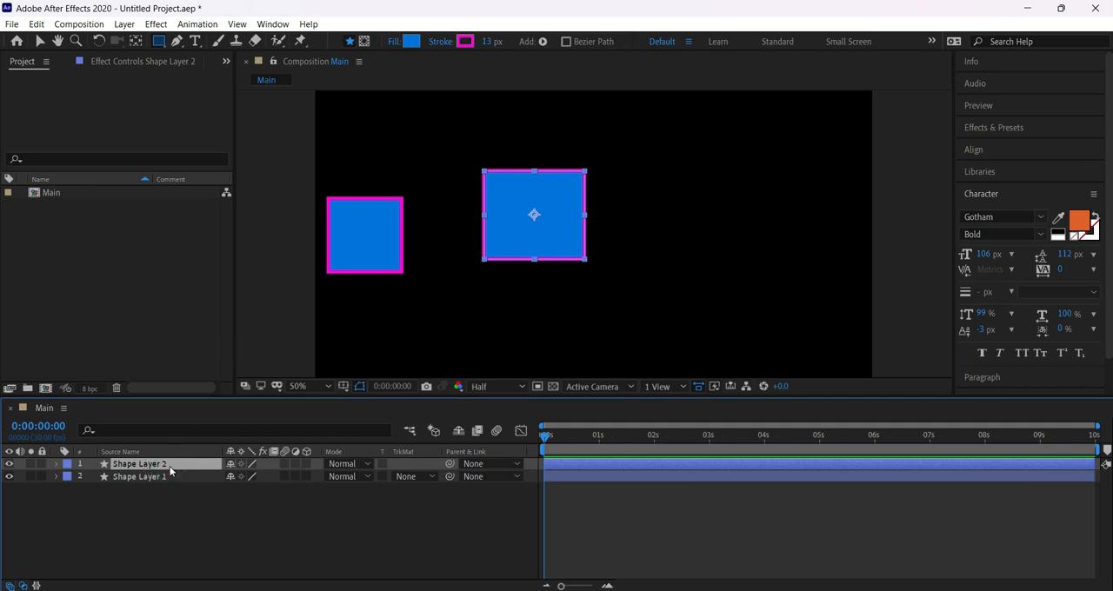
{"action": "key", "text": "Delete"}
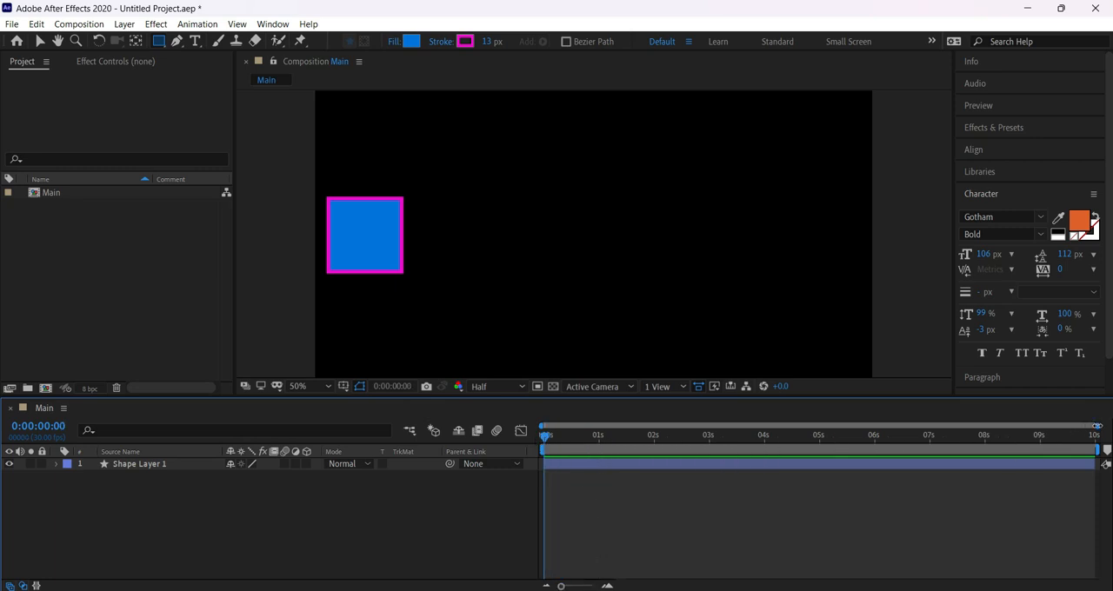
Shorten the work area to just past 3 seconds, check the time at 0:00:01:00, and restore the full work area.
{"action": "mouse_move", "coordinate": [1097, 425]}
{"action": "left_mouse_down"}
{"action": "mouse_move", "coordinate": [652, 423]}
{"action": "mouse_move", "coordinate": [1110, 432]}
{"action": "mouse_move", "coordinate": [944, 453]}
{"action": "mouse_move", "coordinate": [1110, 439]}
{"action": "mouse_move", "coordinate": [1072, 449]}
{"action": "mouse_move", "coordinate": [718, 450]}
{"action": "left_mouse_up"}
{"action": "left_click", "coordinate": [1091, 437]}
{"action": "left_click", "coordinate": [599, 436]}
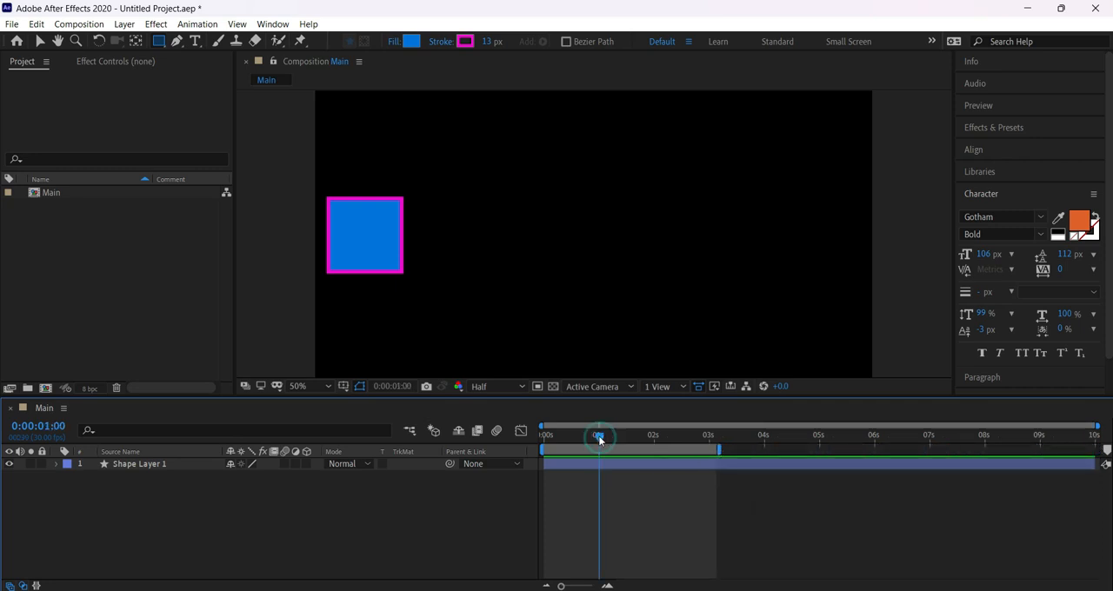
{"action": "left_click_drag", "start_coordinate": [599, 437], "coordinate": [498, 441]}
{"action": "left_click_drag", "start_coordinate": [718, 451], "coordinate": [1097, 450]}
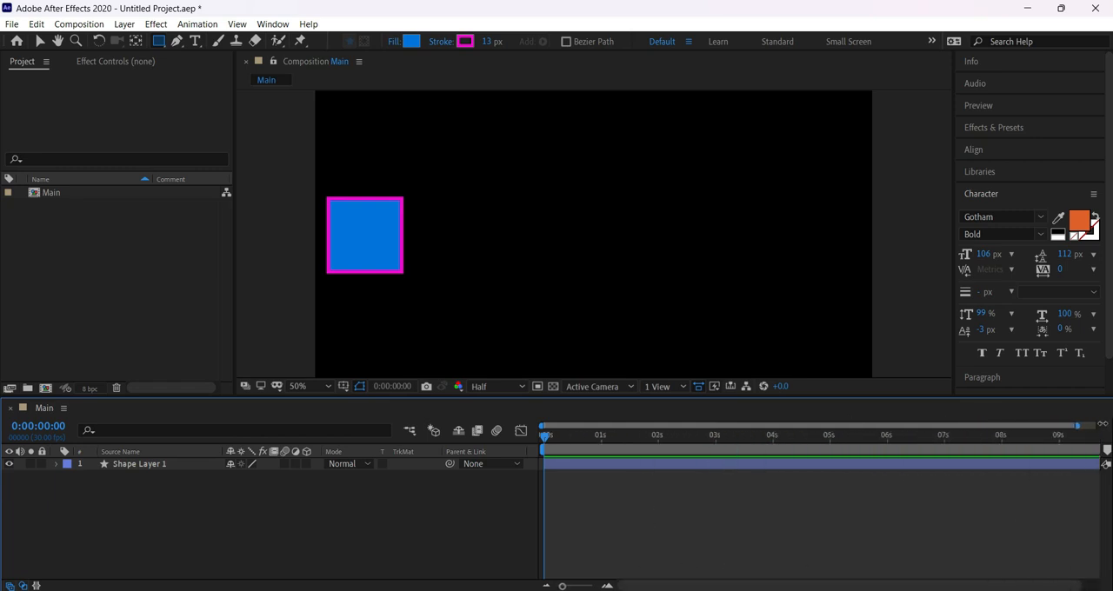
Zoom the timeline to single frames and examine the frame steps from 0:00:00:00 through 0:00:00:01 to 0:00:00:05.
{"action": "left_click", "coordinate": [607, 585]}
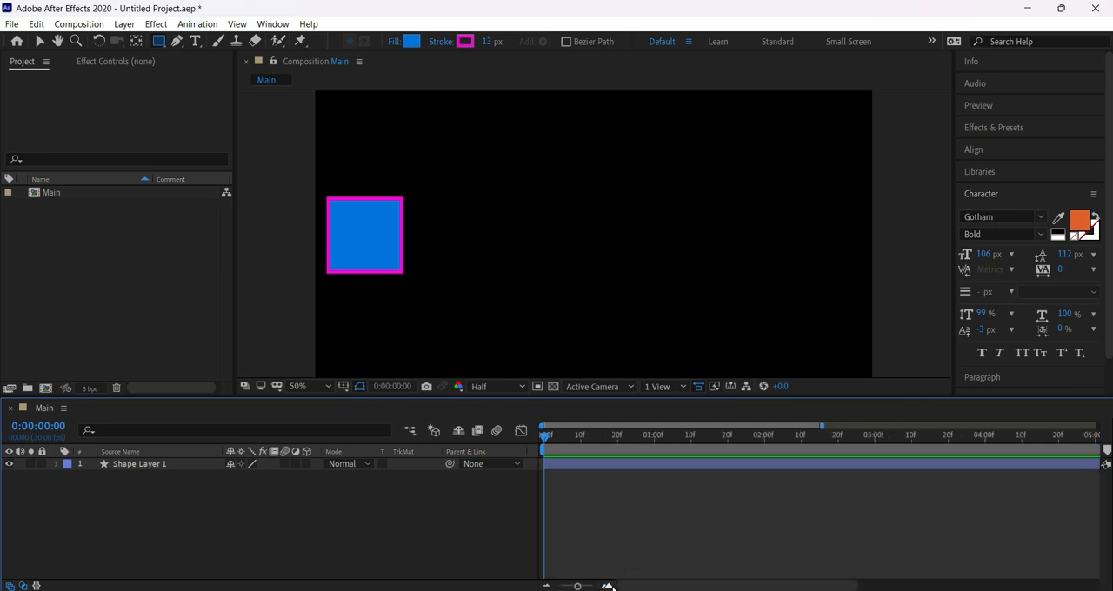
{"action": "left_click", "coordinate": [546, 586]}
{"action": "left_click_drag", "start_coordinate": [560, 586], "coordinate": [592, 586]}
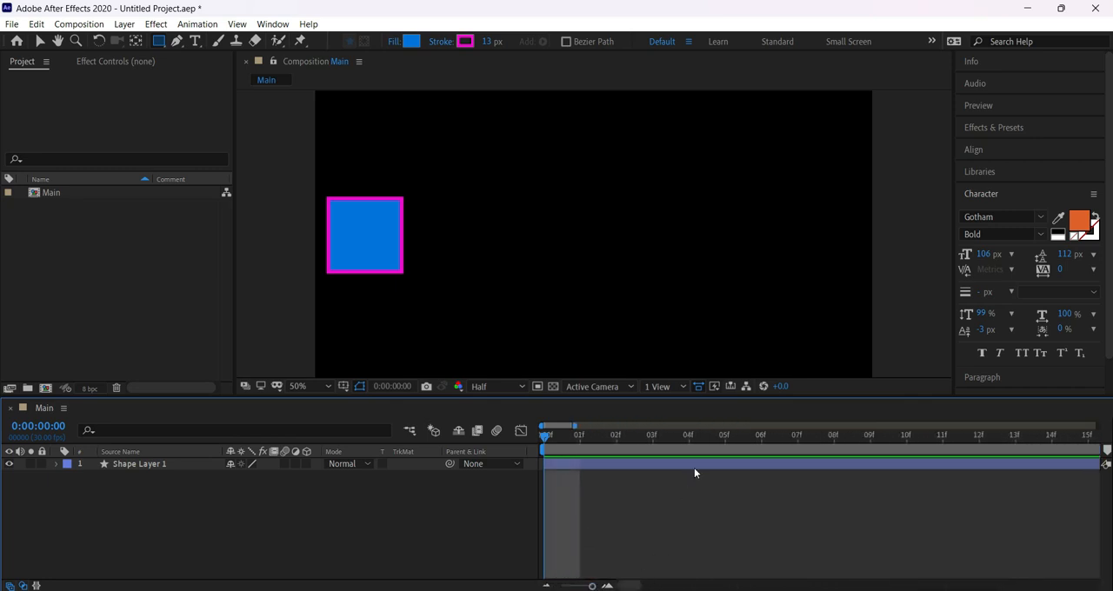
{"action": "left_click", "coordinate": [561, 437]}
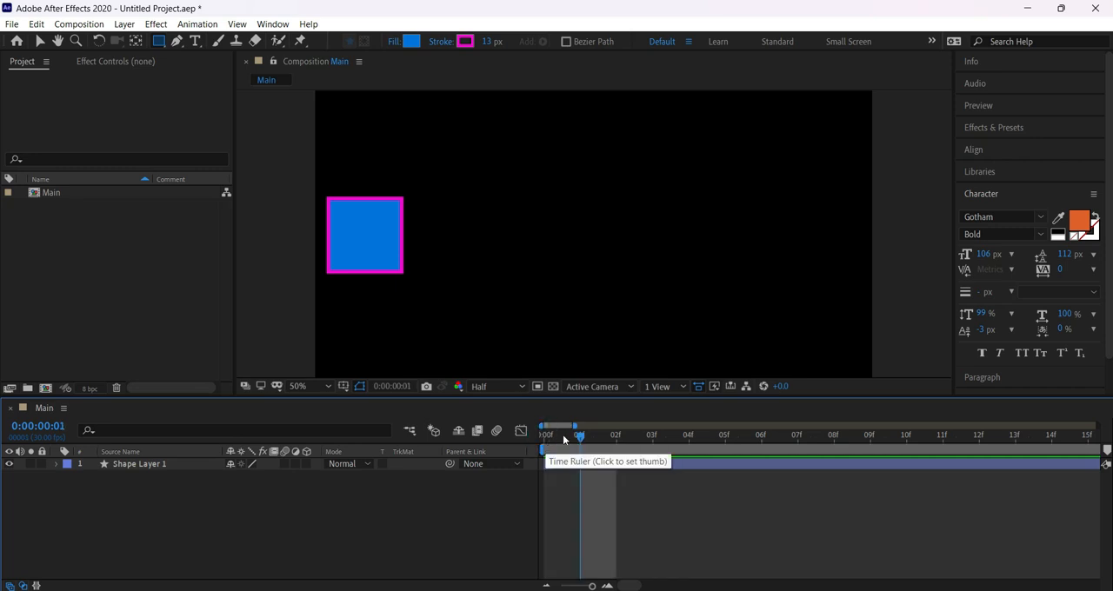
{"action": "left_click_drag", "start_coordinate": [576, 438], "coordinate": [532, 439]}
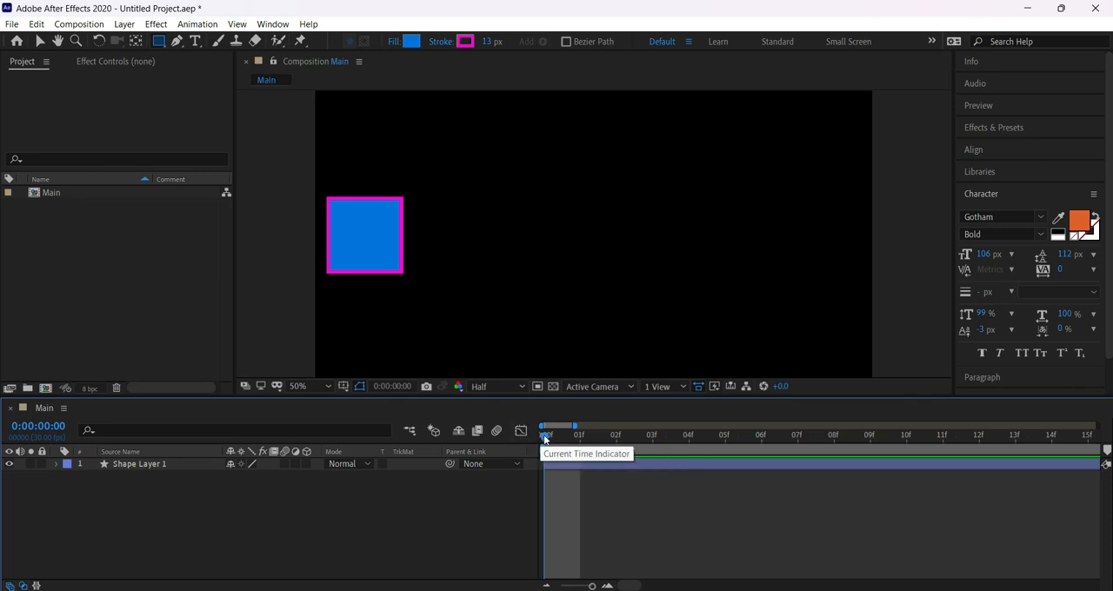
{"action": "mouse_move", "coordinate": [542, 439]}
{"action": "left_mouse_down"}
{"action": "mouse_move", "coordinate": [576, 441]}
{"action": "mouse_move", "coordinate": [551, 446]}
{"action": "left_mouse_up"}
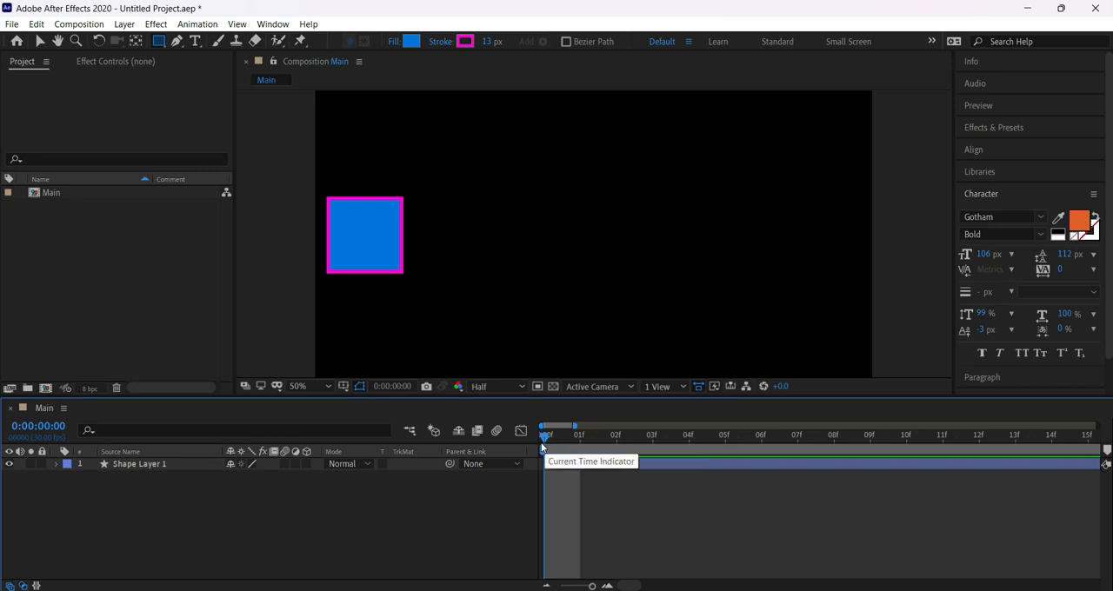
{"action": "left_click_drag", "start_coordinate": [545, 436], "coordinate": [724, 452]}
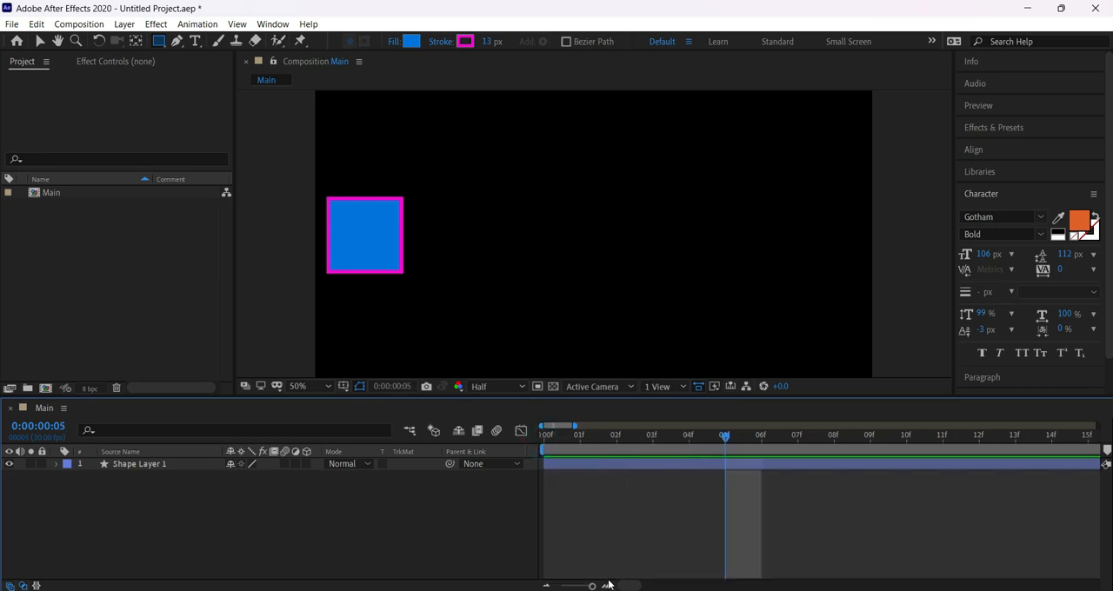
{"action": "left_click_drag", "start_coordinate": [622, 585], "coordinate": [659, 589]}
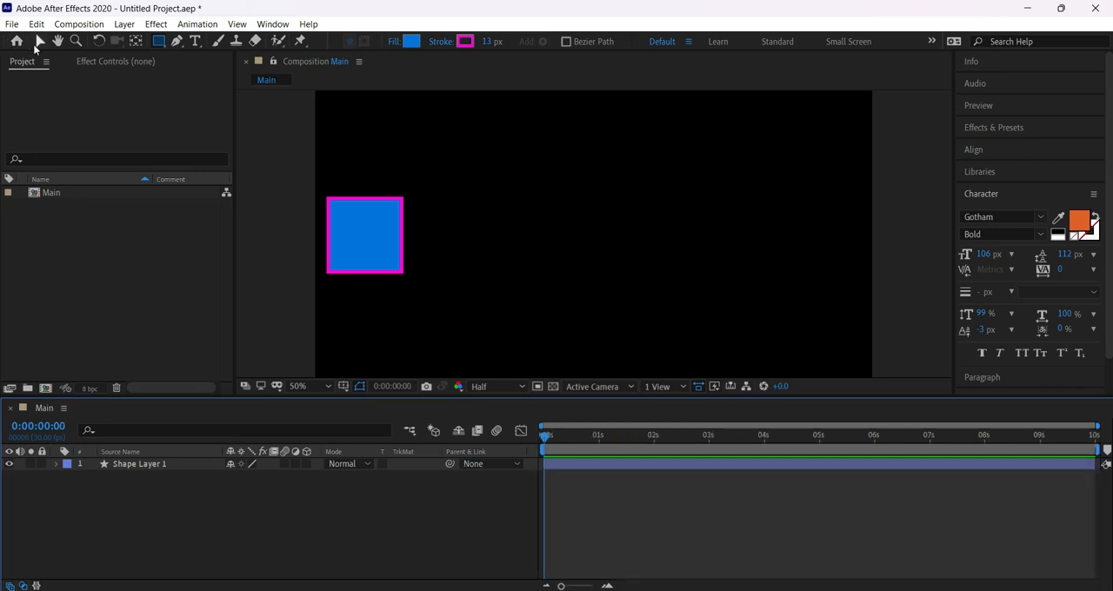
Move the square slightly up and left with the Selection tool and expand the layer's Transform properties, with Contents collapsed.
{"action": "left_click", "coordinate": [38, 42]}
{"action": "left_click_drag", "start_coordinate": [340, 246], "coordinate": [338, 242]}
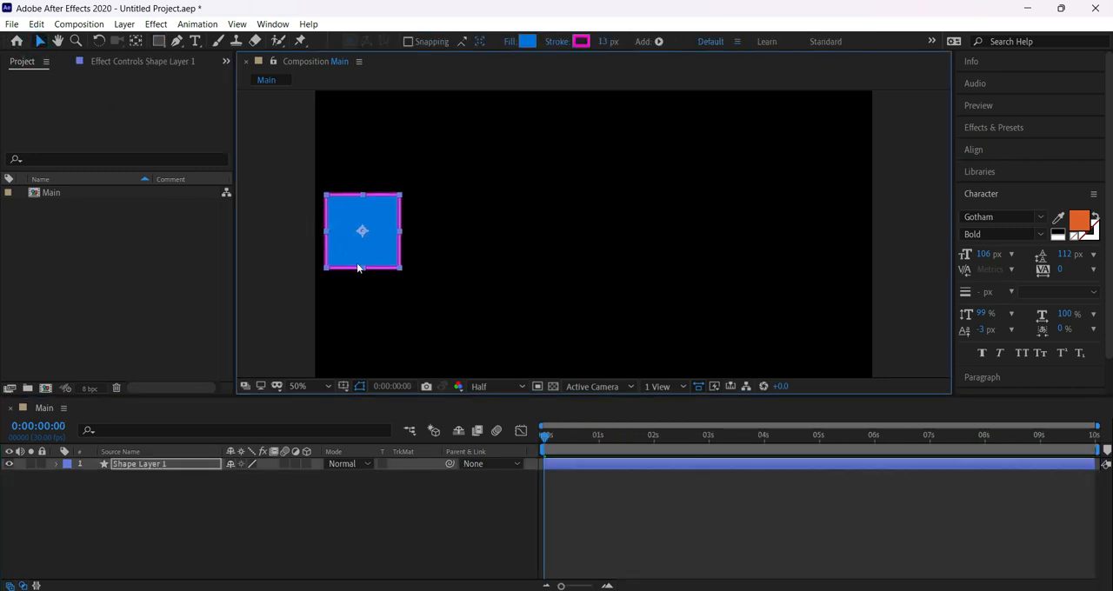
{"action": "left_click", "coordinate": [54, 463]}
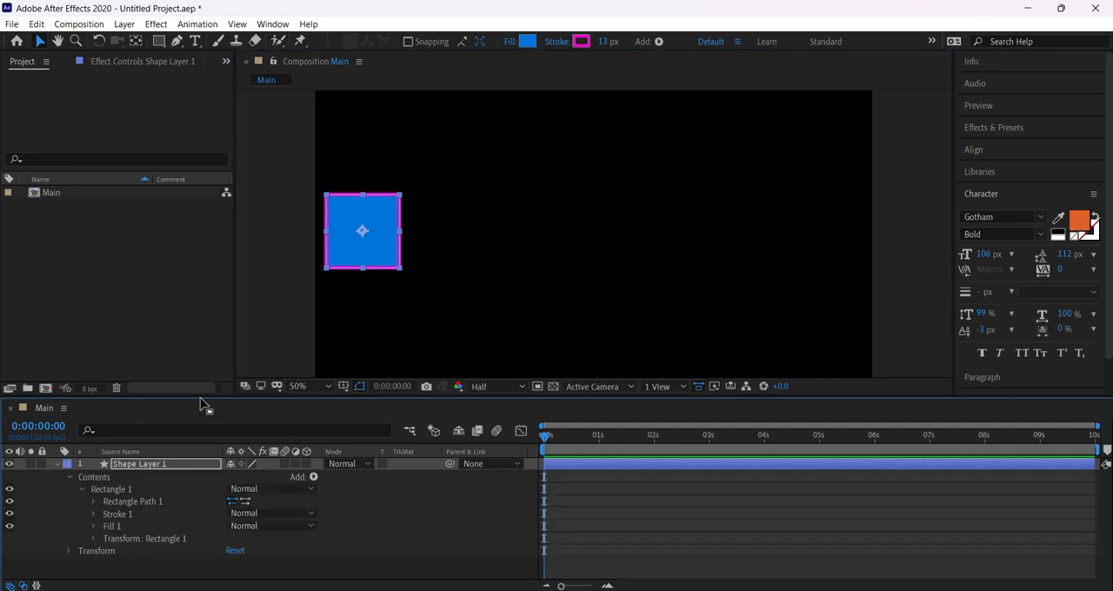
{"action": "left_click", "coordinate": [68, 478]}
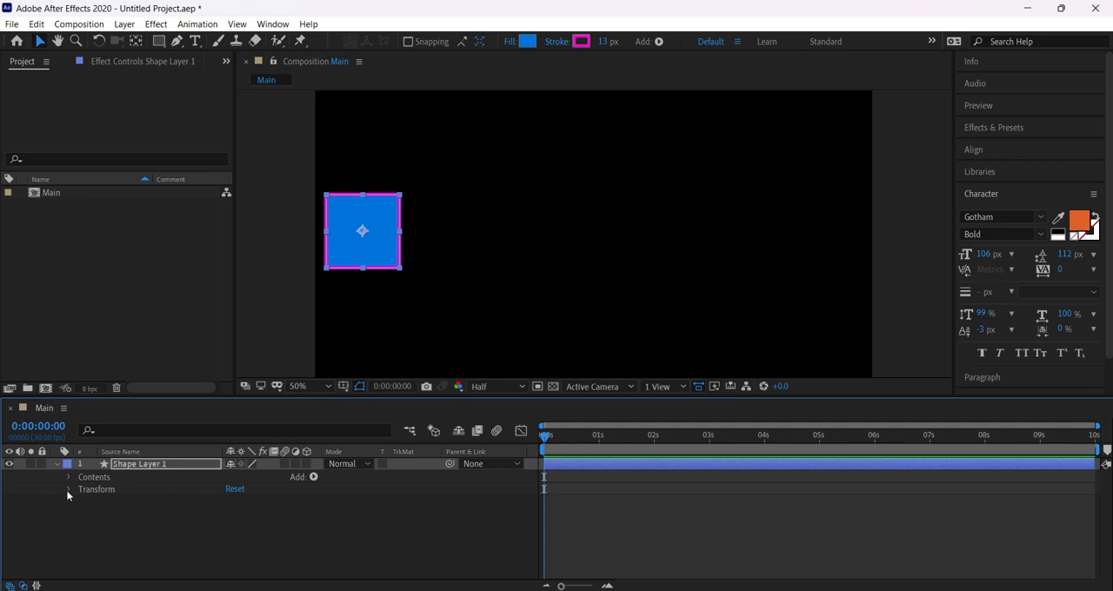
{"action": "left_click", "coordinate": [69, 490]}
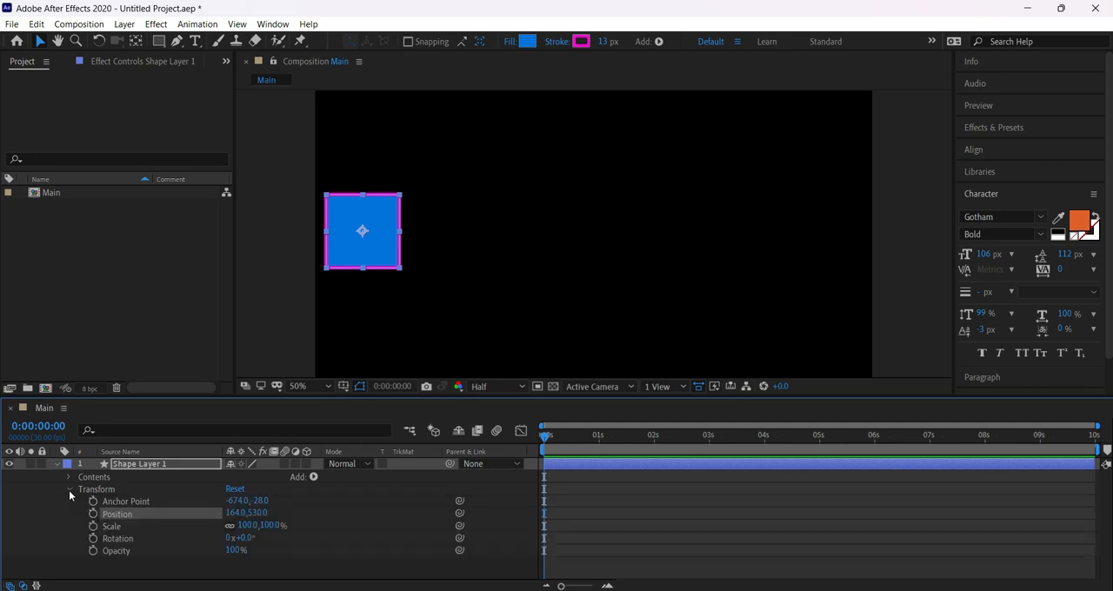
Highlight the square's Anchor Point, Position, Scale, Rotation and Opacity properties one after another.
{"action": "left_click", "coordinate": [124, 503]}
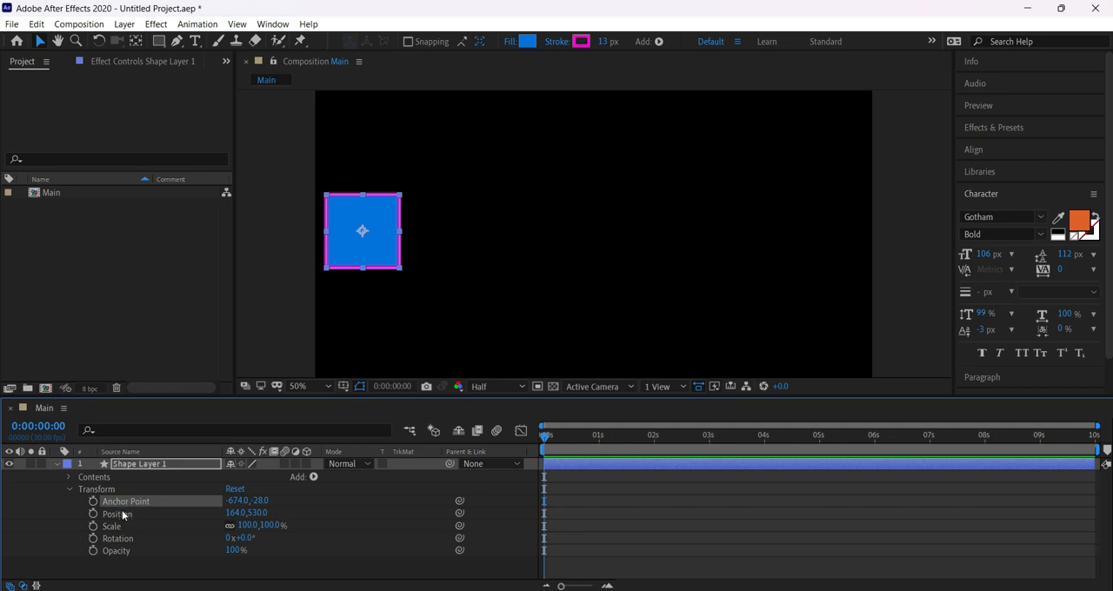
{"action": "left_click", "coordinate": [120, 514]}
{"action": "left_click", "coordinate": [119, 526]}
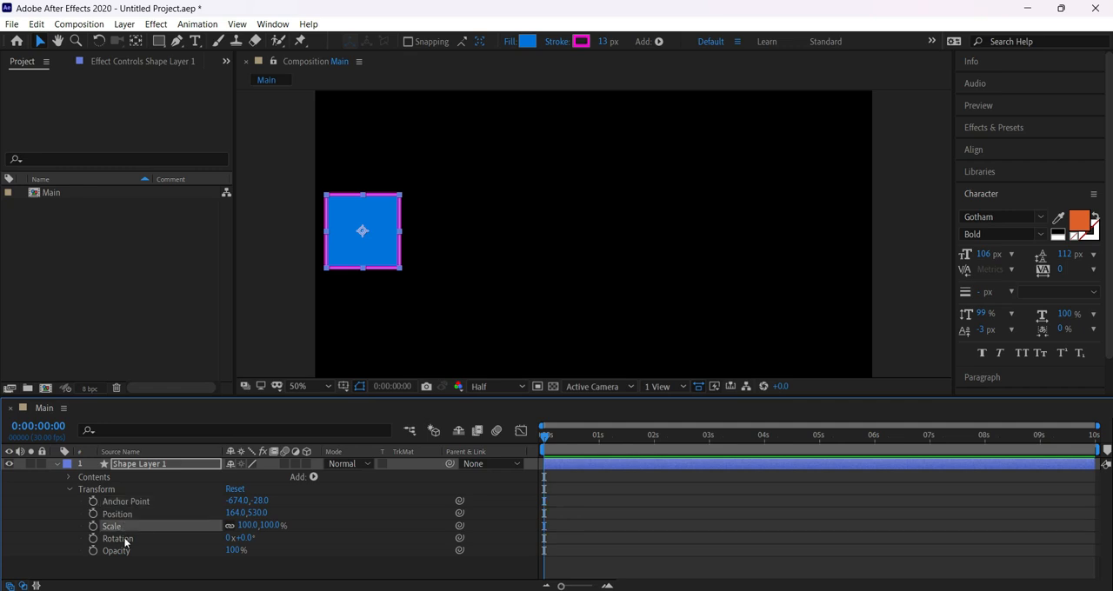
{"action": "left_click", "coordinate": [124, 538]}
{"action": "left_click", "coordinate": [133, 552]}
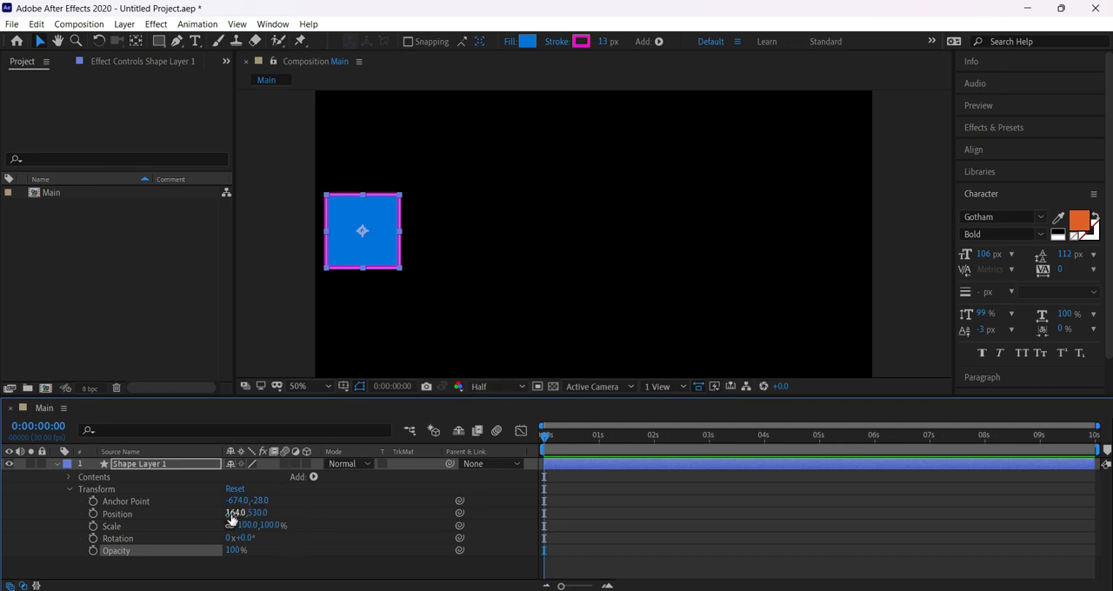
Move the square right through its Position values, first to 493, 530 and finally to 428, 556.
{"action": "left_click_drag", "start_coordinate": [233, 514], "coordinate": [232, 514]}
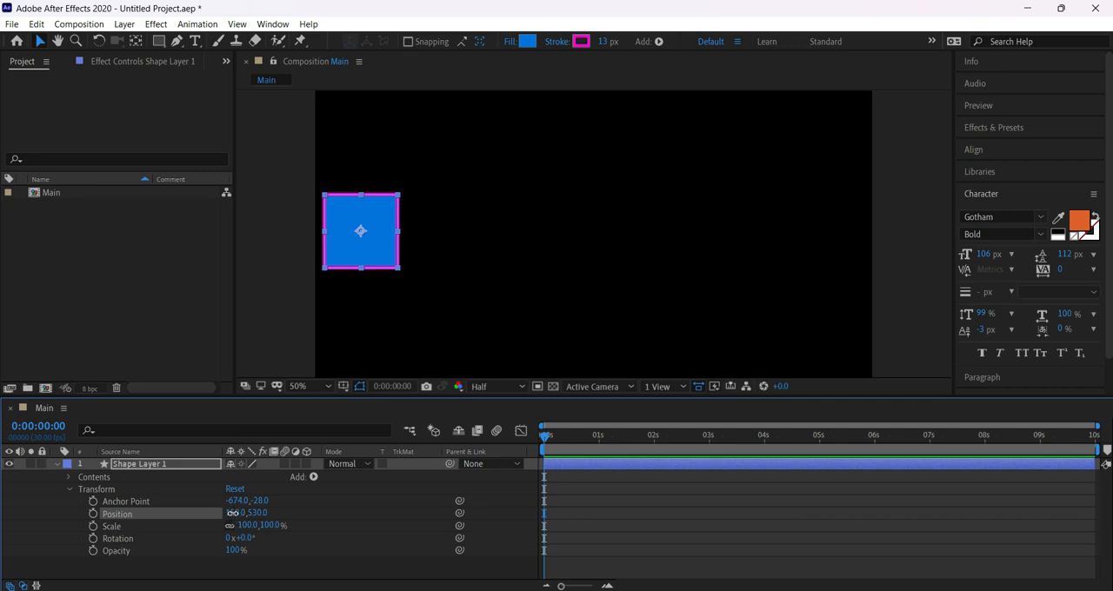
{"action": "left_click_drag", "start_coordinate": [235, 514], "coordinate": [444, 513]}
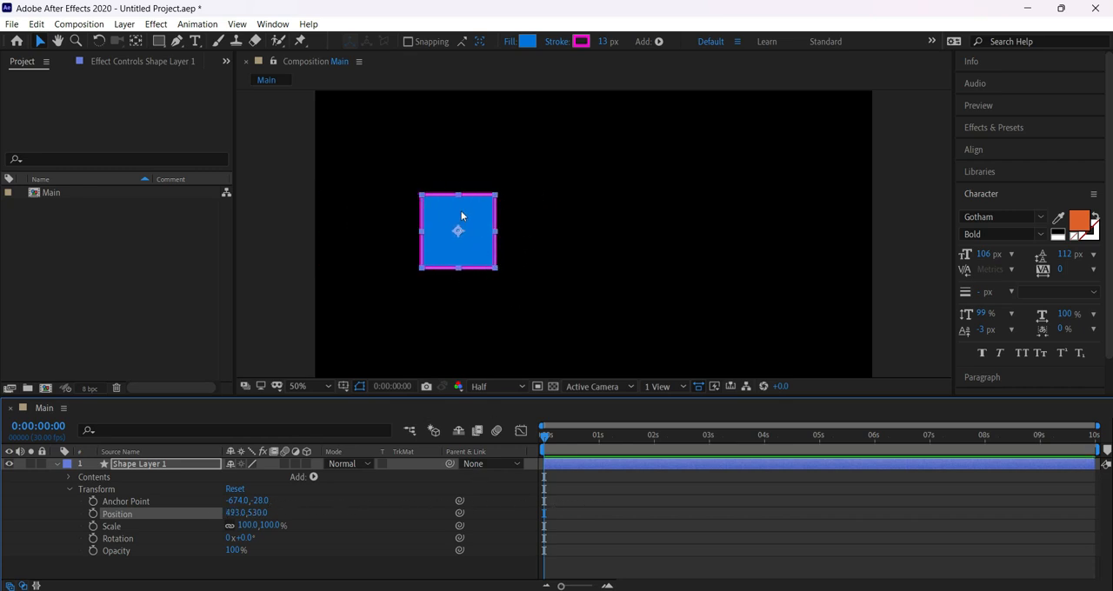
{"action": "left_click", "coordinate": [124, 464]}
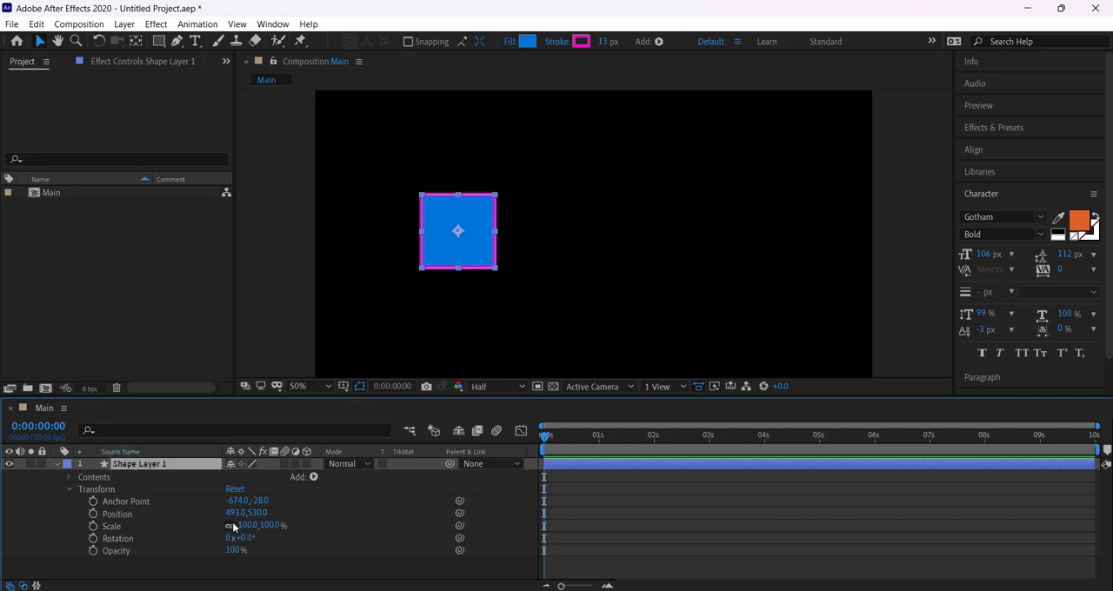
{"action": "left_click_drag", "start_coordinate": [233, 513], "coordinate": [184, 537]}
{"action": "left_click_drag", "start_coordinate": [248, 536], "coordinate": [197, 512]}
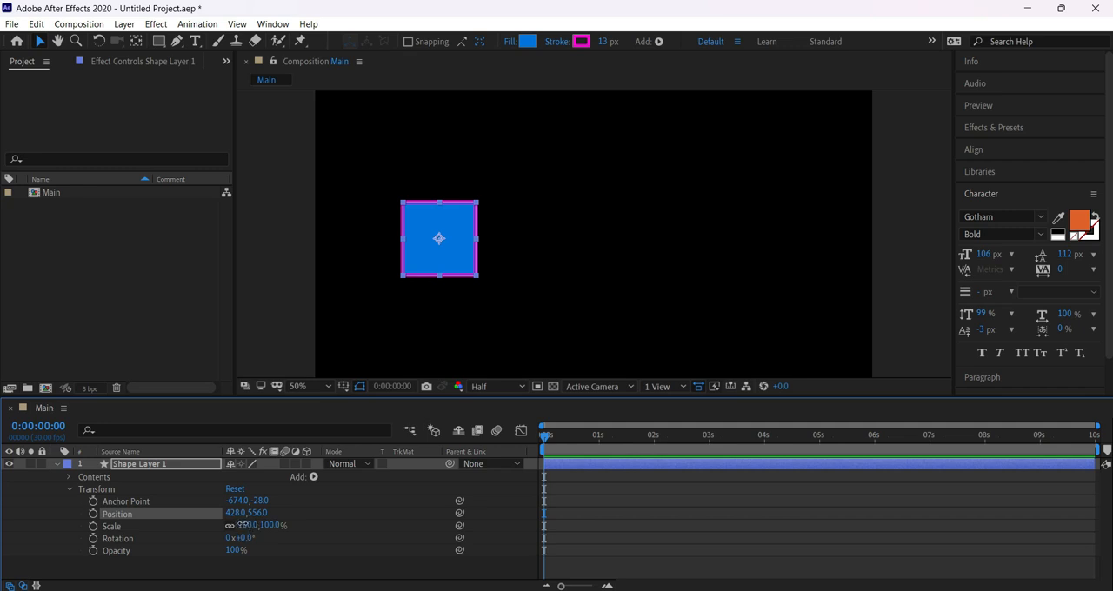
Scale the square uniformly to 157%, unlink its proportions, and try separate width and height scales of 101 and 172%.
{"action": "left_click_drag", "start_coordinate": [246, 528], "coordinate": [285, 534]}
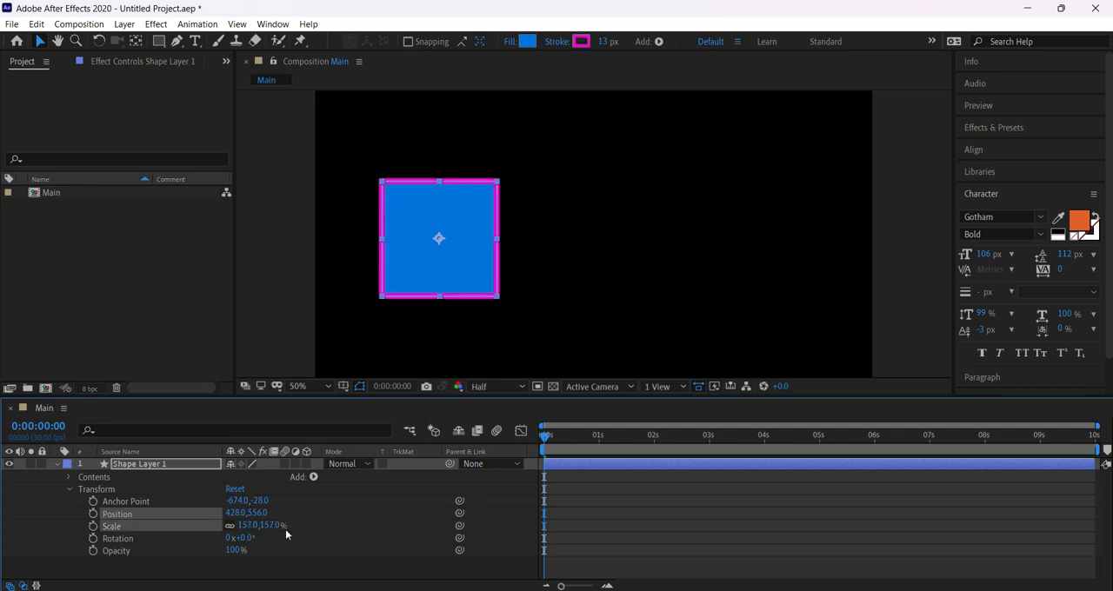
{"action": "left_click", "coordinate": [230, 526]}
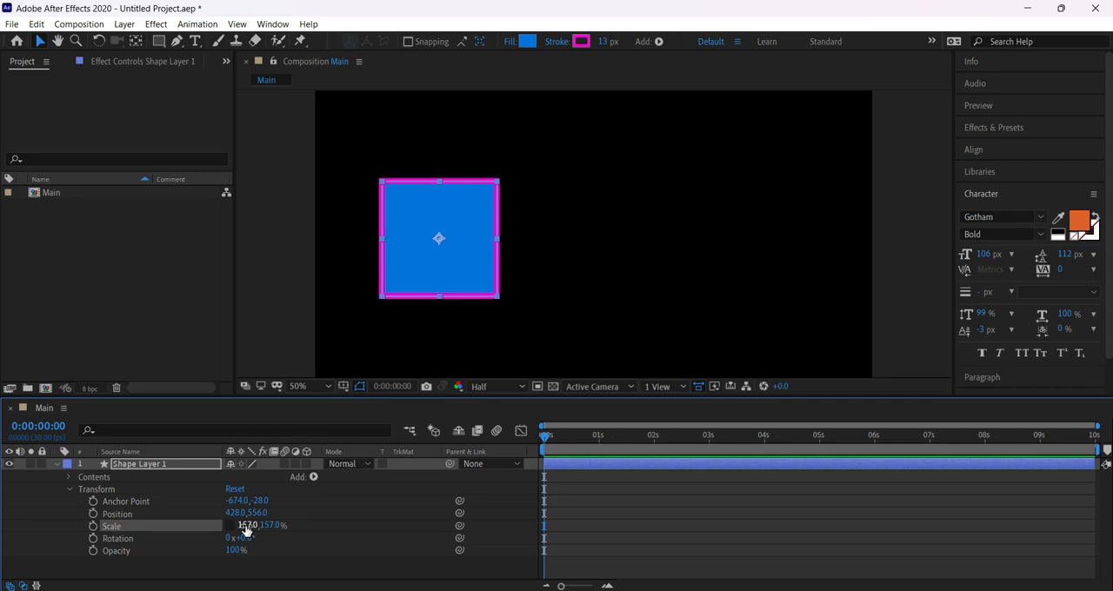
{"action": "left_click_drag", "start_coordinate": [246, 530], "coordinate": [275, 537]}
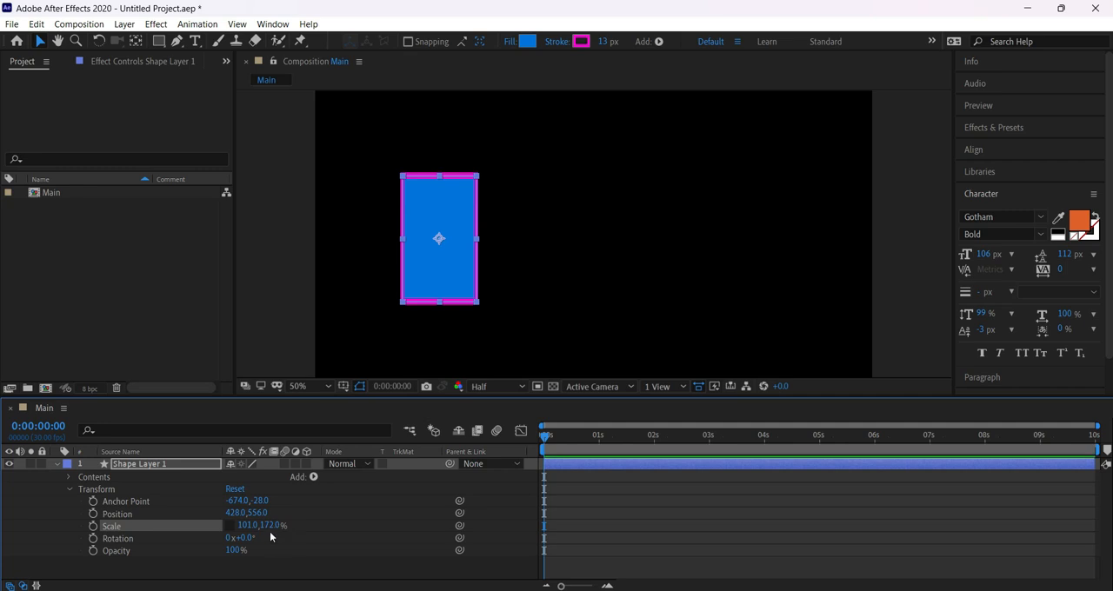
Reset the square's Scale to 100, 100%, relink its proportions, and enlarge it uniformly to 130%.
{"action": "left_click", "coordinate": [249, 525]}
{"action": "key", "text": "Tab"}
{"action": "type", "text": "100"}
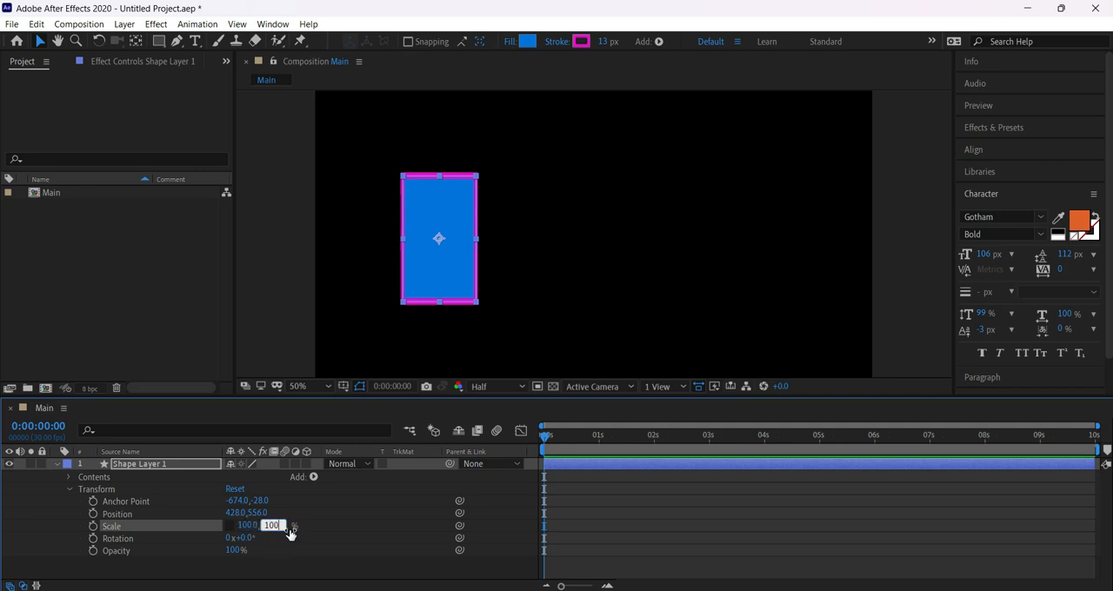
{"action": "key", "text": "Return"}
{"action": "left_click", "coordinate": [231, 525]}
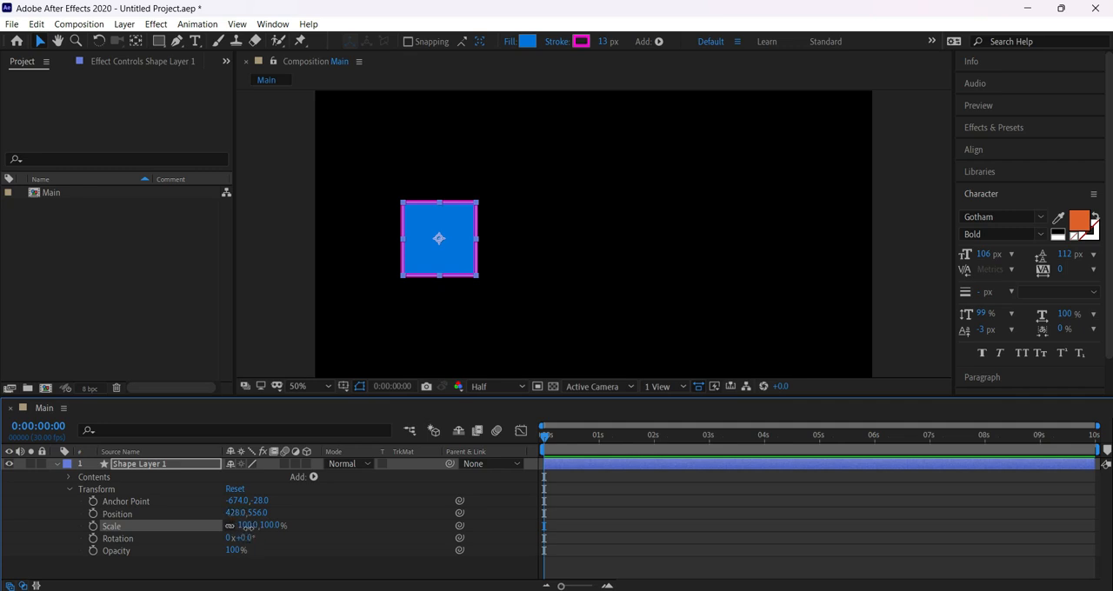
{"action": "left_click_drag", "start_coordinate": [248, 526], "coordinate": [279, 538]}
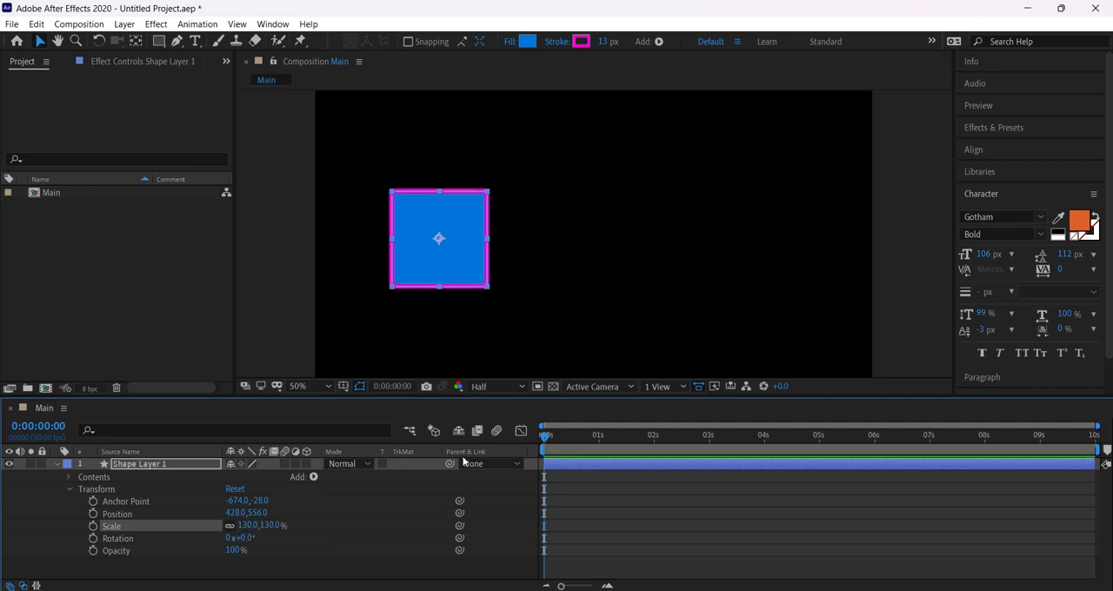
Deselect the shape layer and zoom the timeline in to single frames with the current time at 0:00:00:00.
{"action": "left_click", "coordinate": [547, 439]}
{"action": "left_click_drag", "start_coordinate": [564, 446], "coordinate": [491, 454]}
{"action": "left_click", "coordinate": [588, 487]}
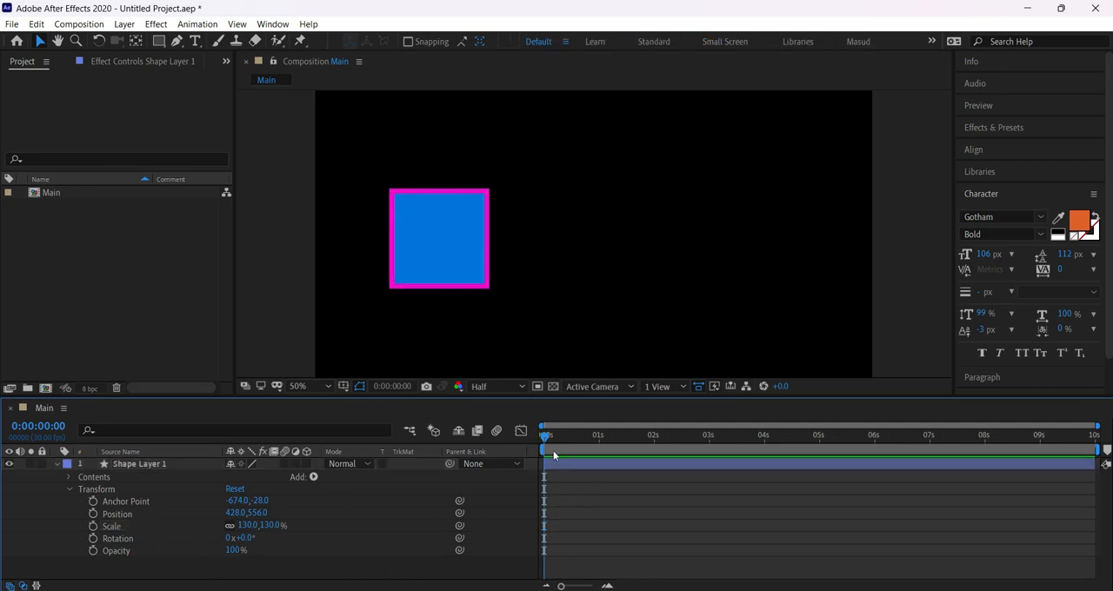
{"action": "left_click", "coordinate": [551, 493]}
{"action": "left_click", "coordinate": [607, 586]}
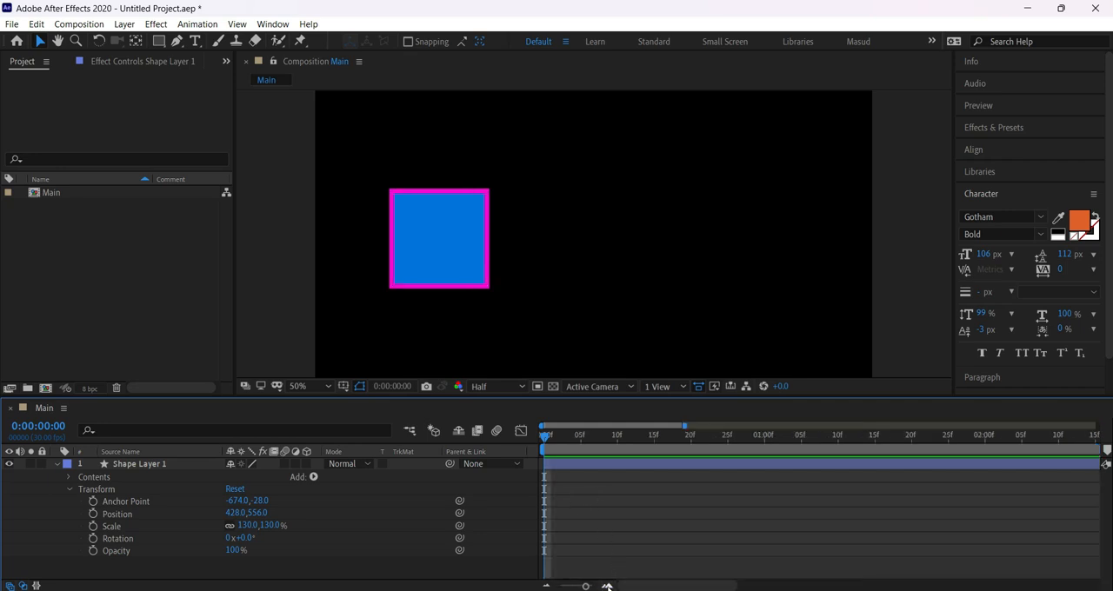
{"action": "left_click", "coordinate": [607, 586]}
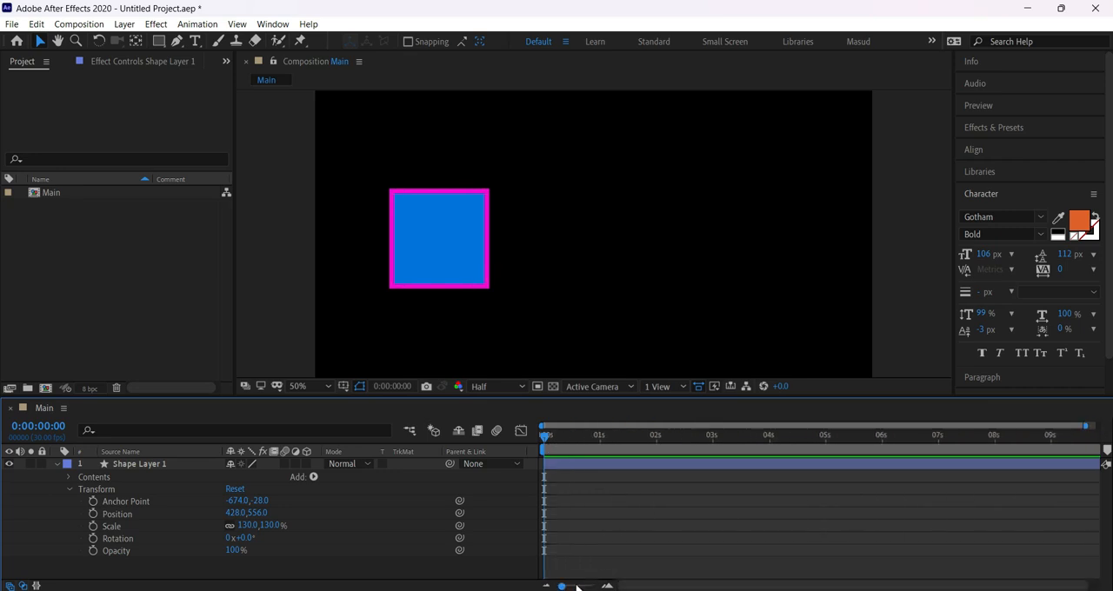
{"action": "left_click", "coordinate": [607, 585]}
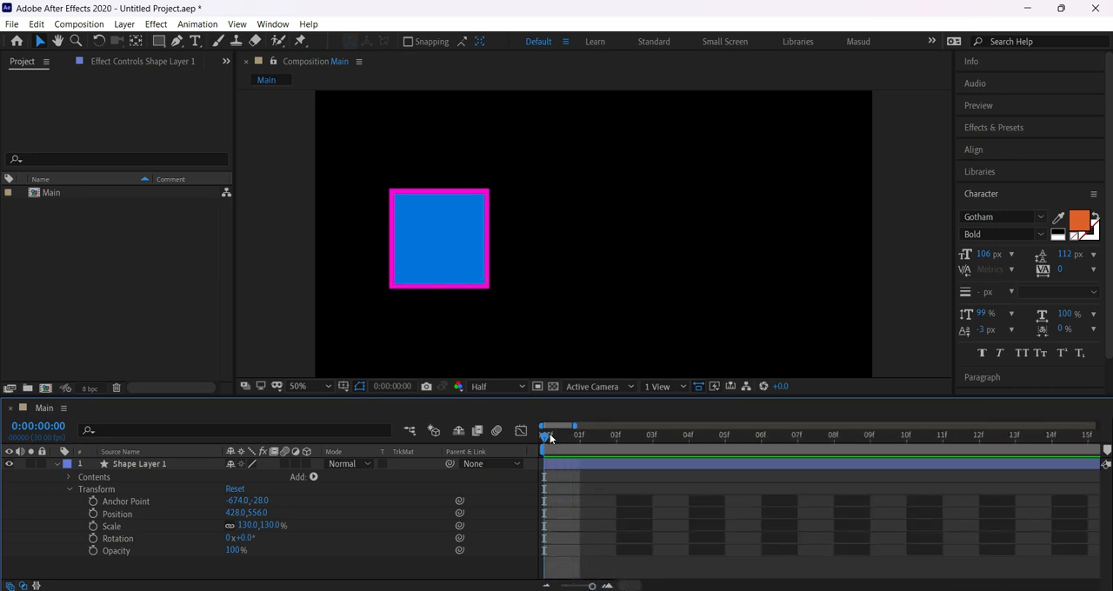
Move the square left to Position 264, 554 and turn on keyframing for its Position at 0:00:00:00.
{"action": "left_click_drag", "start_coordinate": [576, 444], "coordinate": [544, 439]}
{"action": "mouse_move", "coordinate": [547, 439]}
{"action": "left_mouse_down"}
{"action": "mouse_move", "coordinate": [581, 442]}
{"action": "mouse_move", "coordinate": [536, 440]}
{"action": "left_mouse_up"}
{"action": "left_click", "coordinate": [582, 501]}
{"action": "left_click", "coordinate": [543, 433]}
{"action": "left_click_drag", "start_coordinate": [415, 249], "coordinate": [368, 247]}
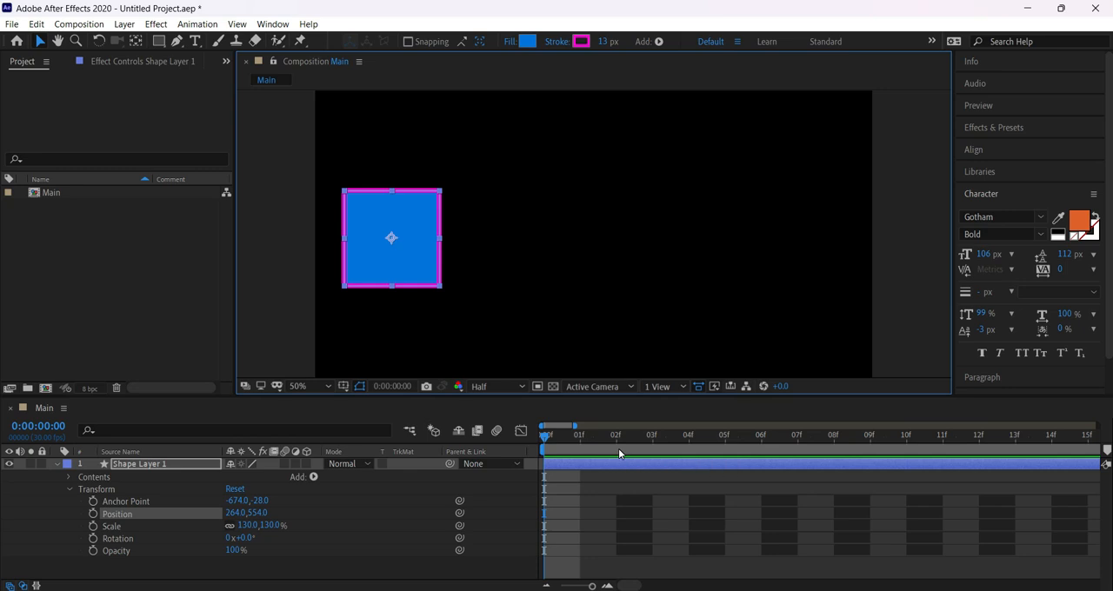
{"action": "left_click", "coordinate": [93, 513]}
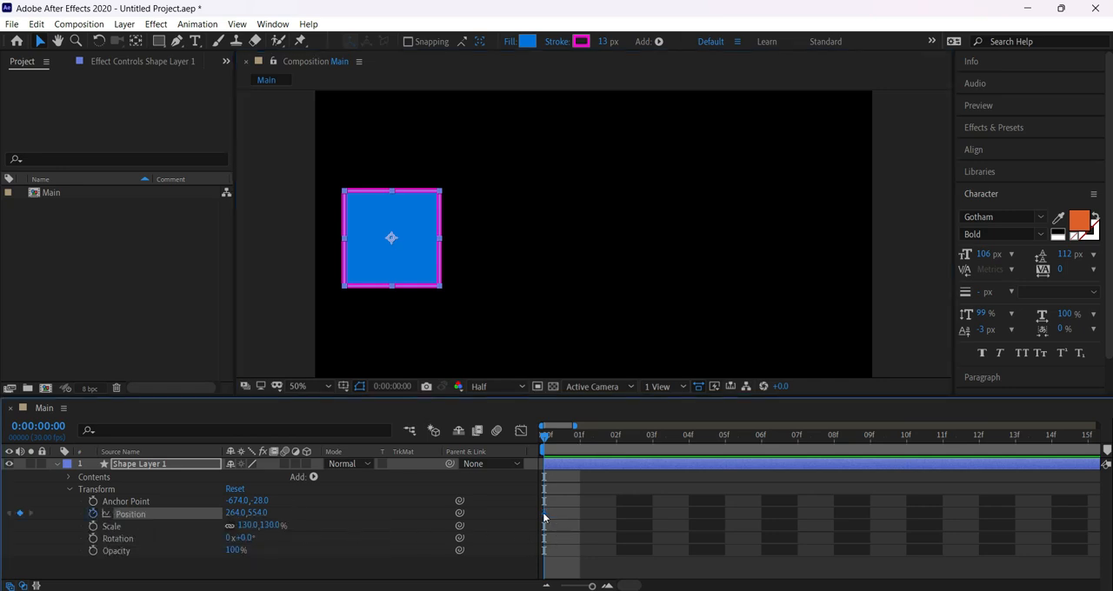
Move the current time to frame 1 and keyframe the square's Position at 310, 554.
{"action": "mouse_move", "coordinate": [550, 437]}
{"action": "left_mouse_down"}
{"action": "mouse_move", "coordinate": [698, 448]}
{"action": "mouse_move", "coordinate": [540, 446]}
{"action": "left_mouse_up"}
{"action": "left_click", "coordinate": [574, 442]}
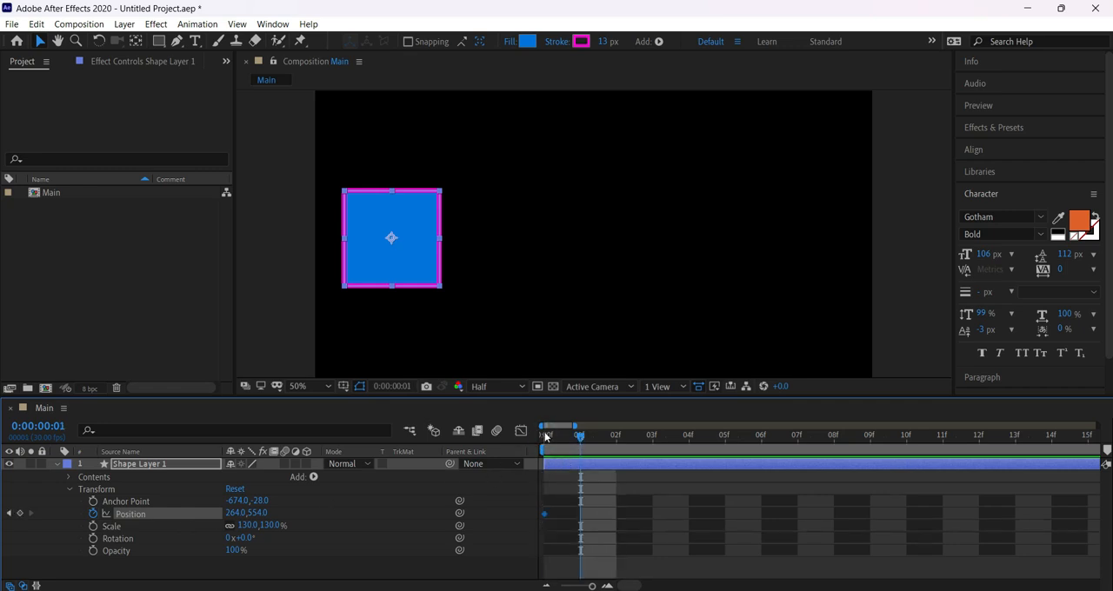
{"action": "left_click", "coordinate": [554, 438]}
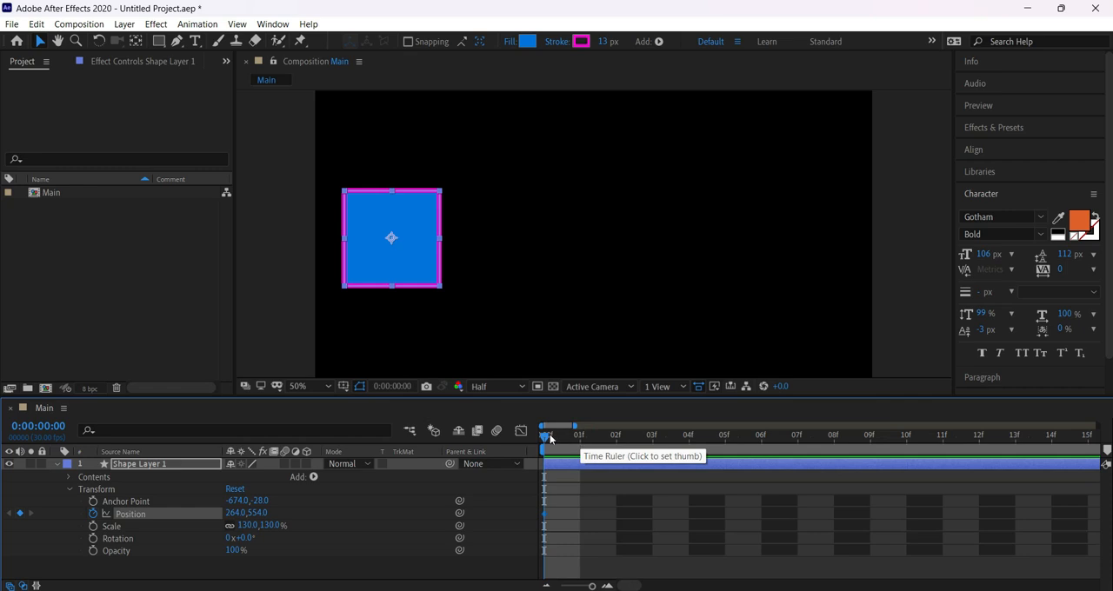
{"action": "left_click", "coordinate": [576, 439]}
{"action": "left_click", "coordinate": [386, 271]}
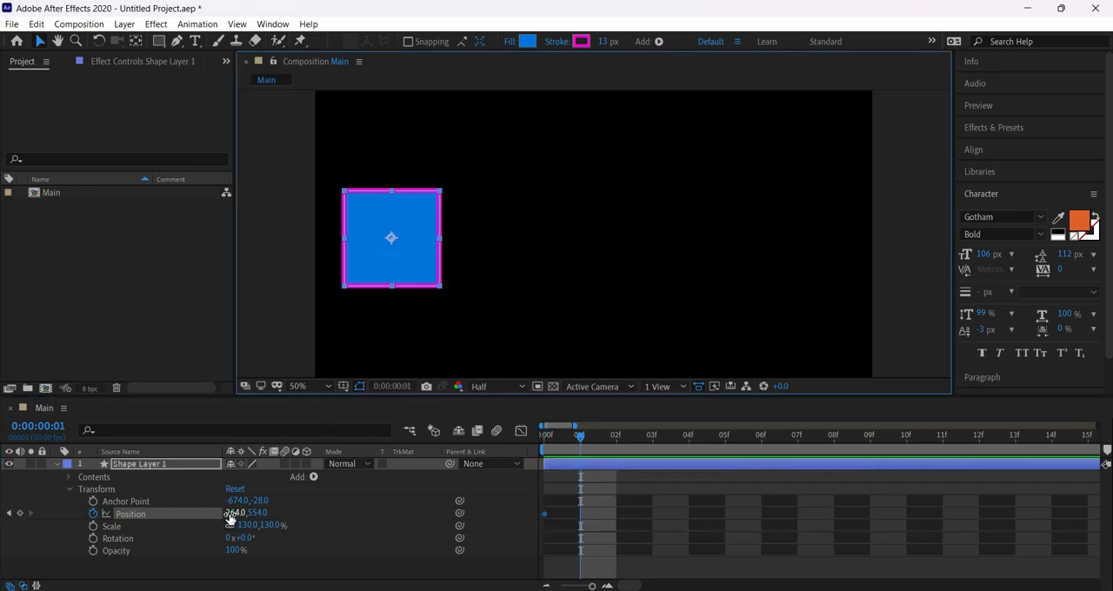
{"action": "left_click_drag", "start_coordinate": [403, 263], "coordinate": [511, 277]}
{"action": "key", "text": "ctrl+z"}
{"action": "left_click_drag", "start_coordinate": [235, 514], "coordinate": [266, 515]}
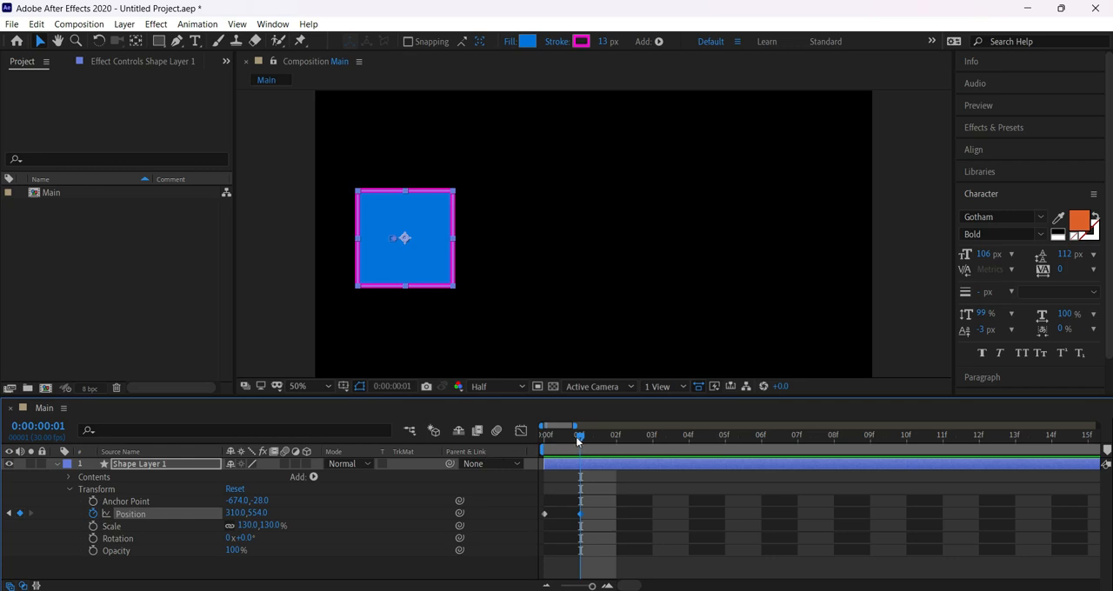
Keyframe the square's horizontal Position at 375 on frame 2, 429 on frame 3 and 482 on frame 4.
{"action": "left_click_drag", "start_coordinate": [579, 435], "coordinate": [615, 438]}
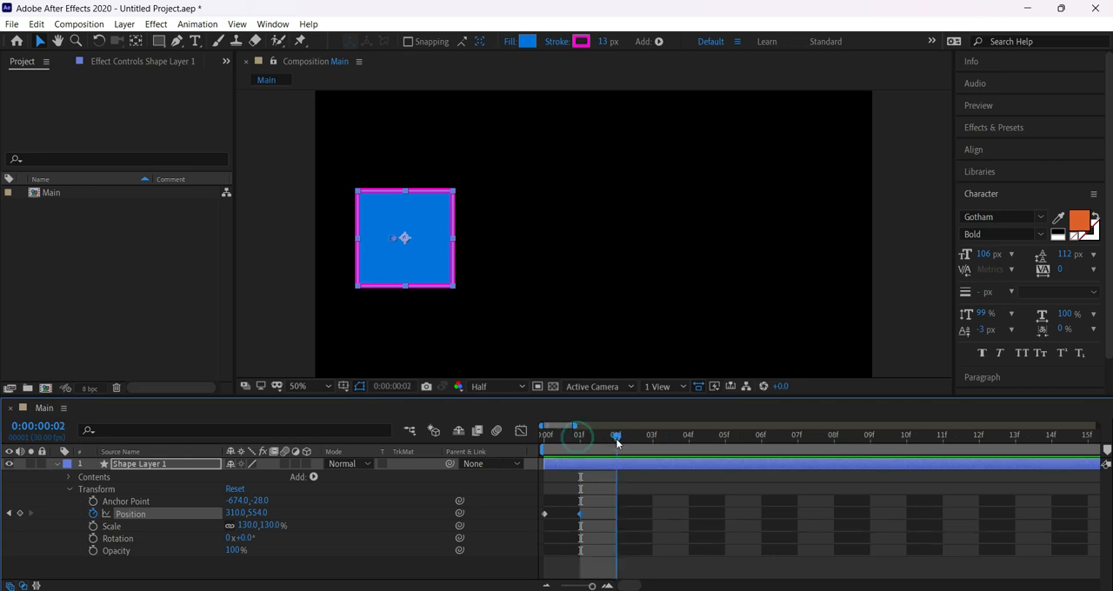
{"action": "left_click", "coordinate": [19, 513]}
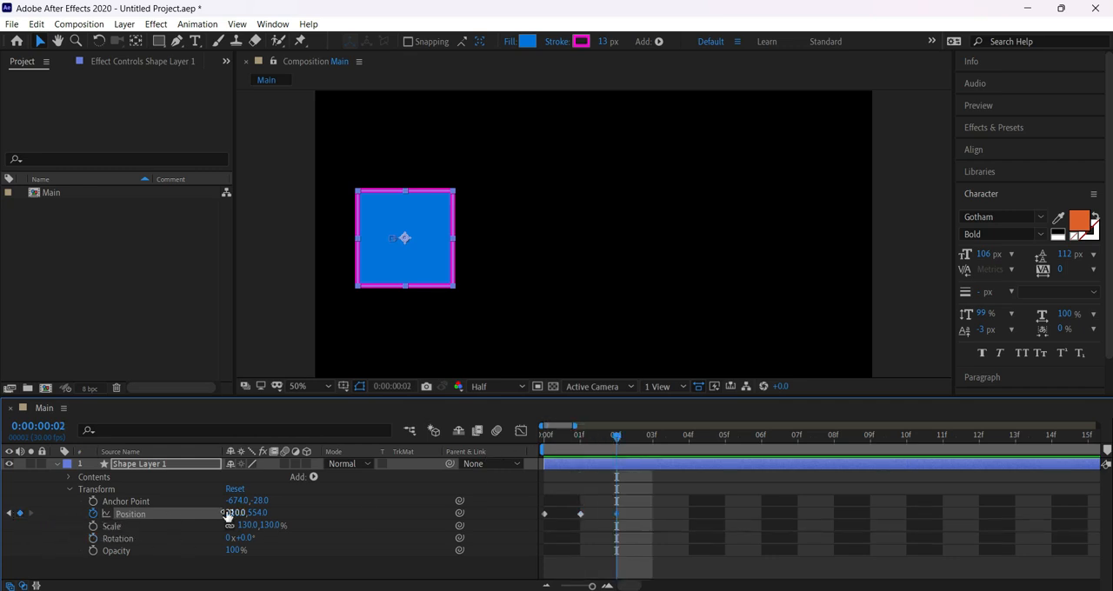
{"action": "left_click_drag", "start_coordinate": [229, 513], "coordinate": [280, 515]}
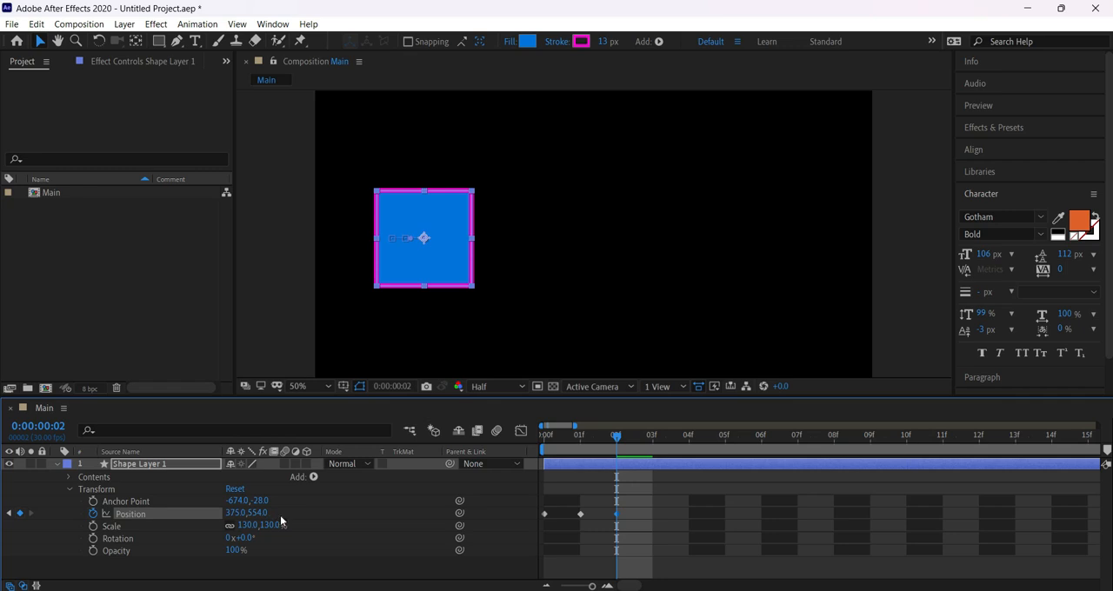
{"action": "left_click_drag", "start_coordinate": [617, 436], "coordinate": [650, 444]}
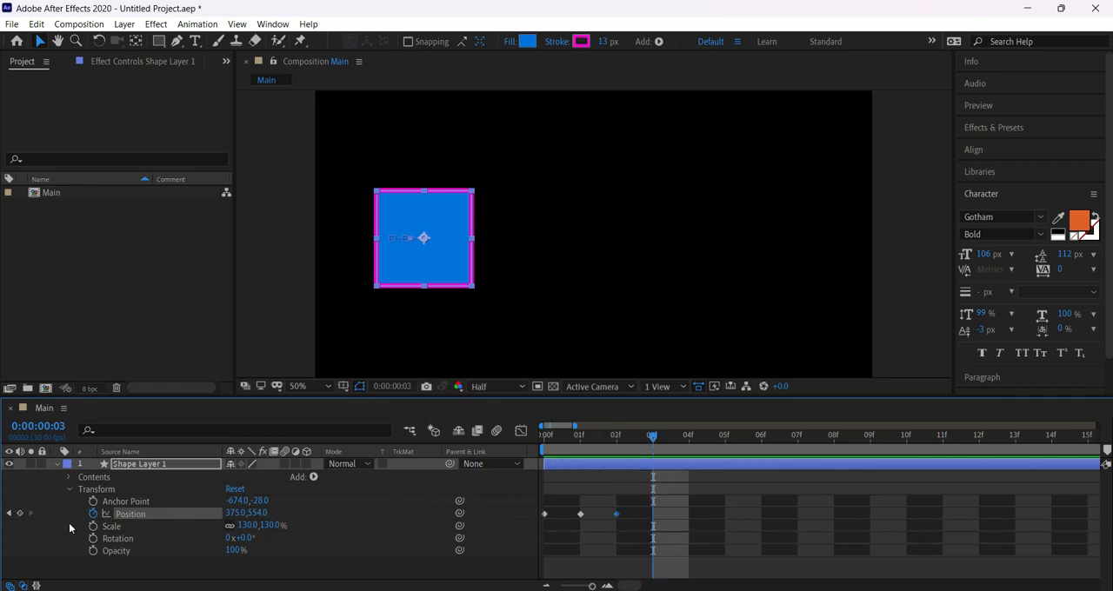
{"action": "left_click_drag", "start_coordinate": [233, 513], "coordinate": [272, 515]}
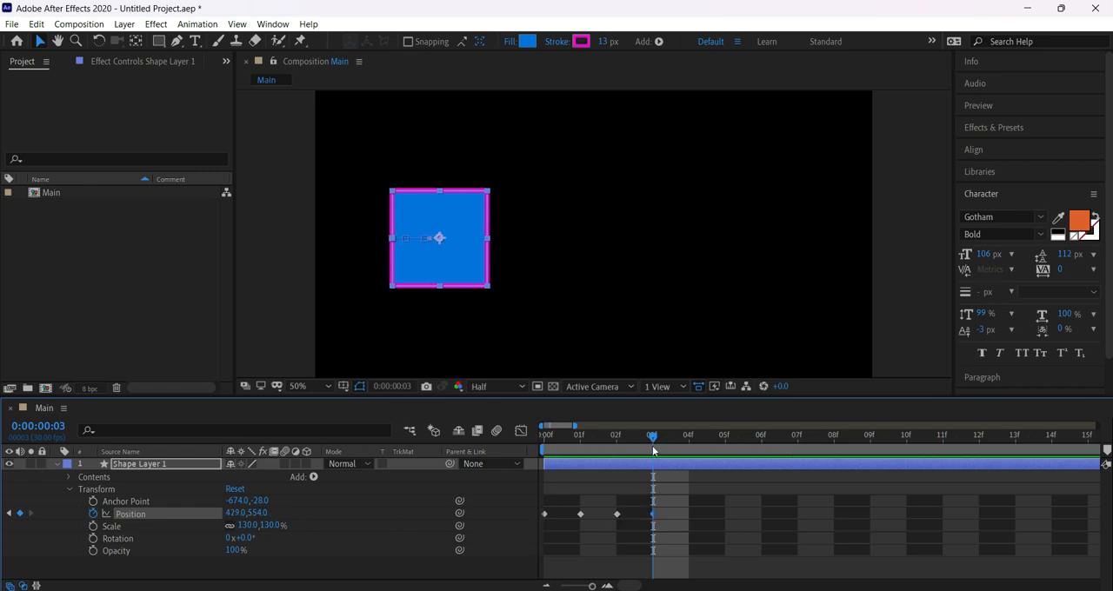
{"action": "left_click", "coordinate": [681, 448]}
{"action": "left_click_drag", "start_coordinate": [233, 514], "coordinate": [324, 513]}
Keyframe the square's horizontal Position at 565 on frame 5, 651 on frame 6 and 737 on frame 7.
{"action": "left_click", "coordinate": [706, 437]}
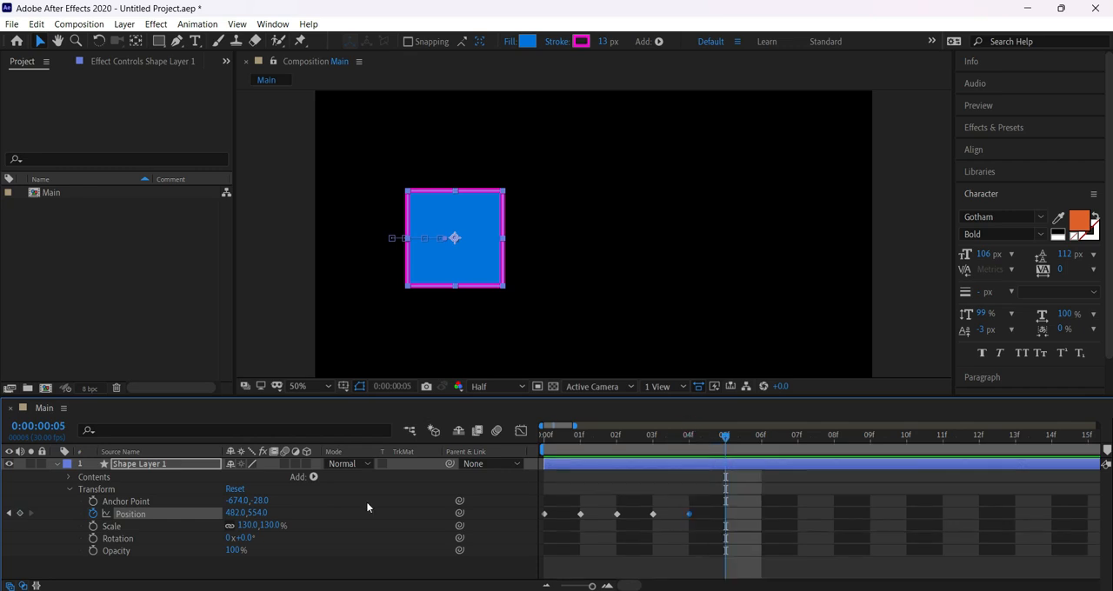
{"action": "left_click_drag", "start_coordinate": [235, 514], "coordinate": [493, 515]}
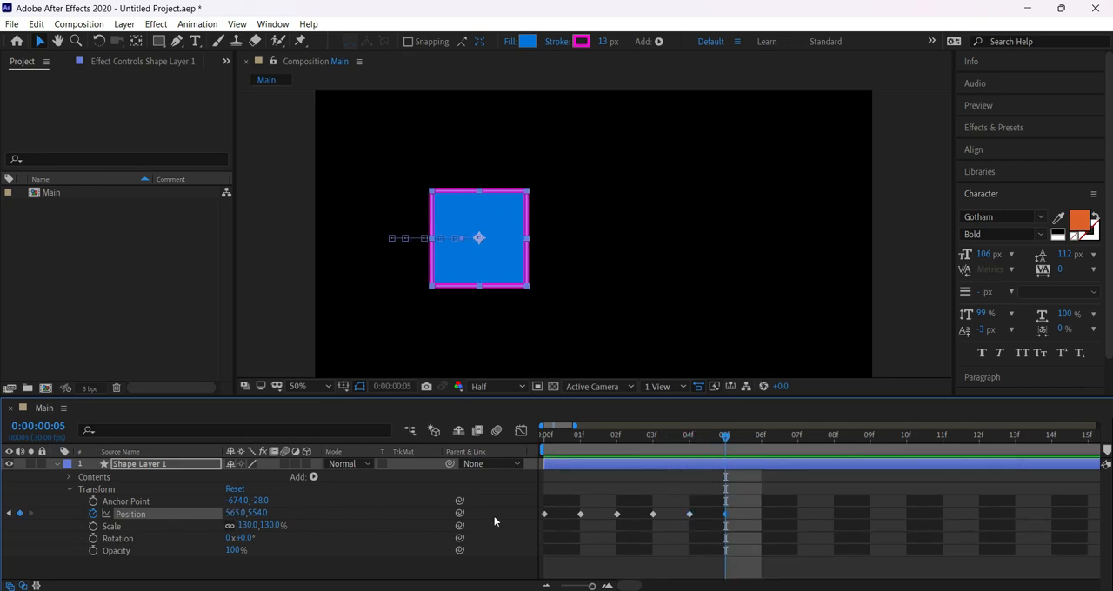
{"action": "left_click", "coordinate": [762, 445]}
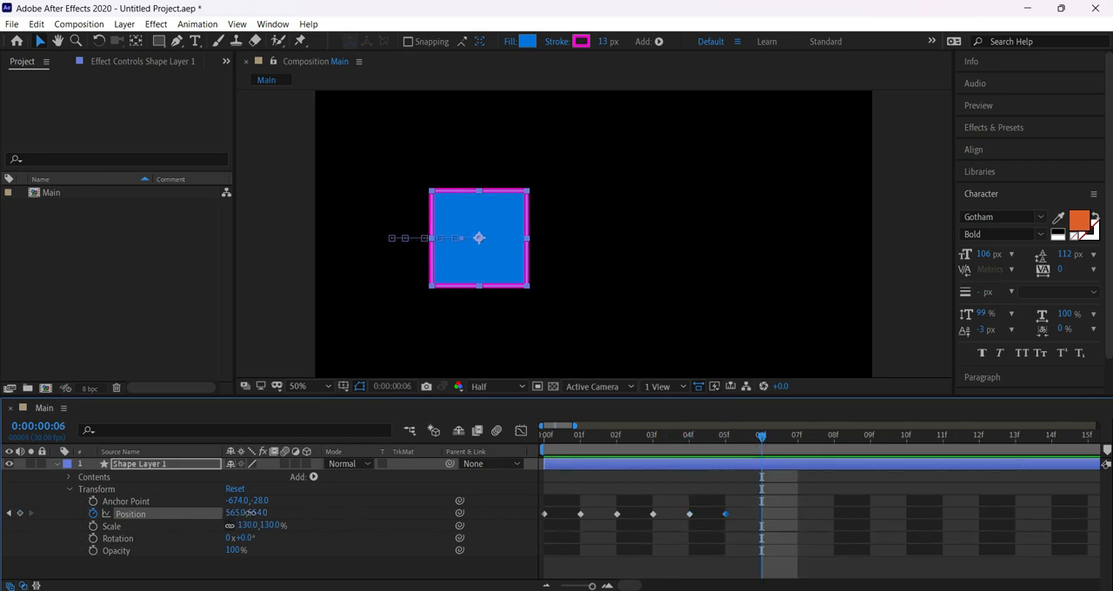
{"action": "left_click_drag", "start_coordinate": [248, 513], "coordinate": [355, 507]}
{"action": "left_click", "coordinate": [797, 439]}
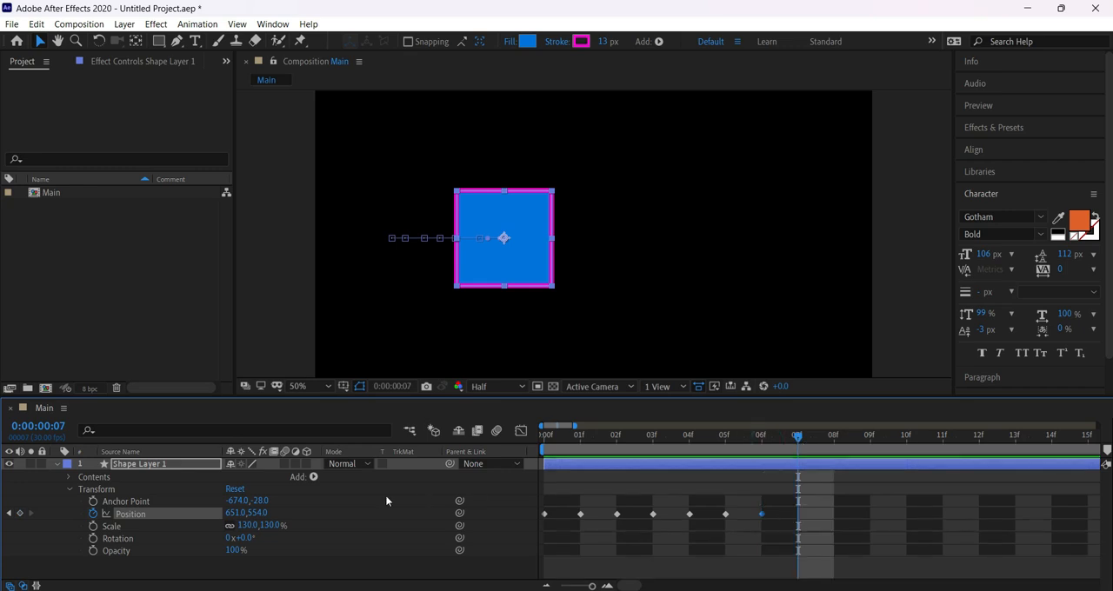
{"action": "left_click_drag", "start_coordinate": [246, 513], "coordinate": [336, 521]}
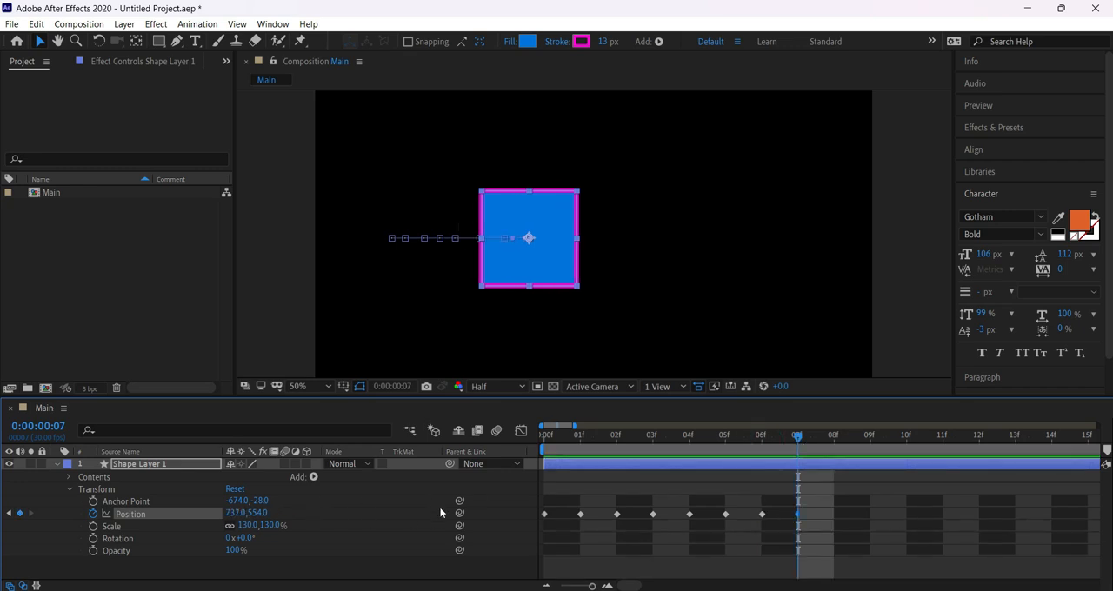
Show the full ten seconds of the timeline, deselect the layer, and play the square's movement from the start several times.
{"action": "left_click_drag", "start_coordinate": [592, 586], "coordinate": [561, 586]}
{"action": "left_click_drag", "start_coordinate": [559, 443], "coordinate": [607, 439]}
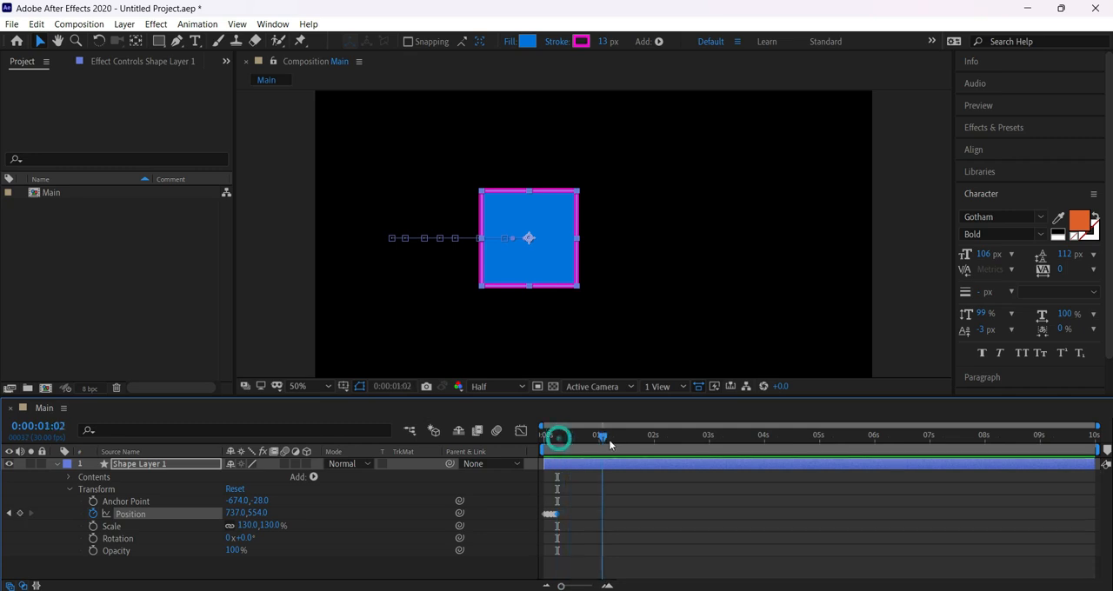
{"action": "left_click", "coordinate": [567, 521]}
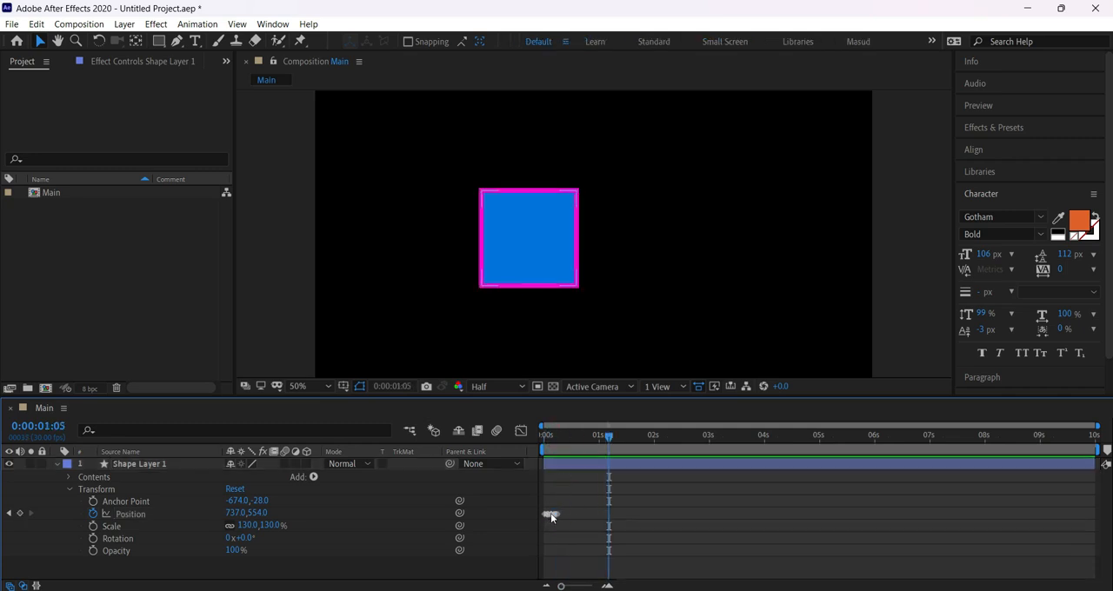
{"action": "left_click_drag", "start_coordinate": [572, 436], "coordinate": [475, 442]}
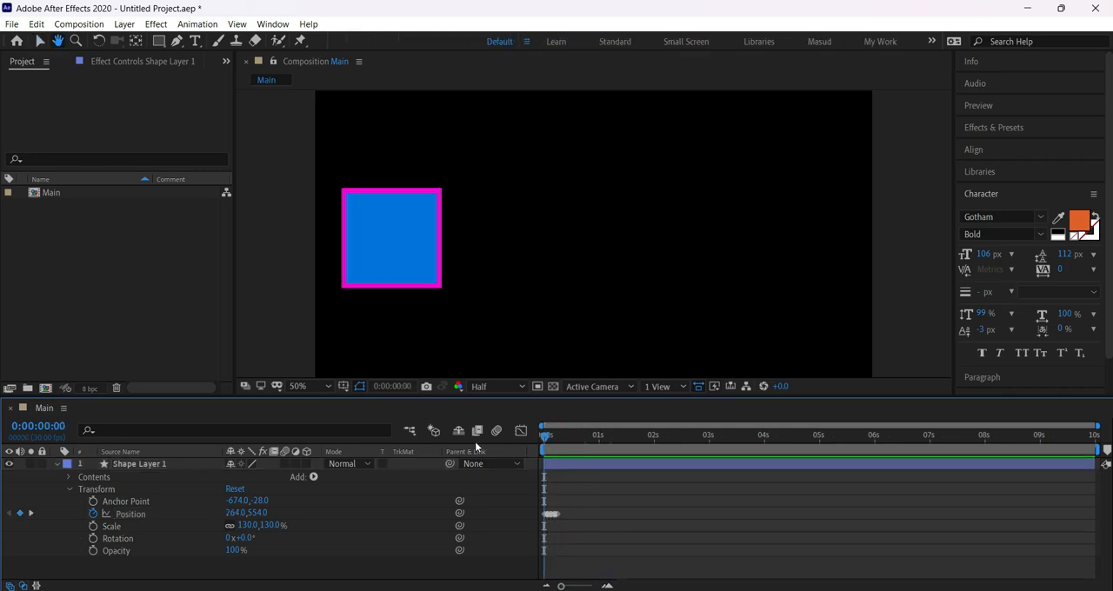
{"action": "key", "text": "space"}
{"action": "key", "text": "space"}
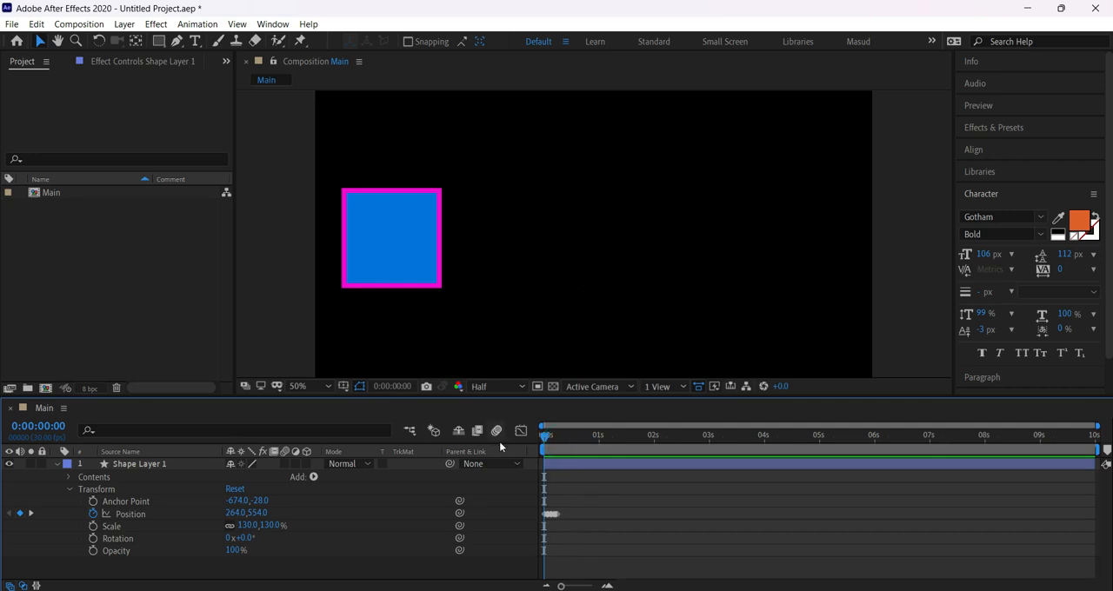
{"action": "key", "text": "space"}
{"action": "left_click_drag", "start_coordinate": [558, 437], "coordinate": [503, 434]}
{"action": "key", "text": "space"}
{"action": "left_click_drag", "start_coordinate": [546, 436], "coordinate": [510, 437]}
{"action": "key", "text": "space"}
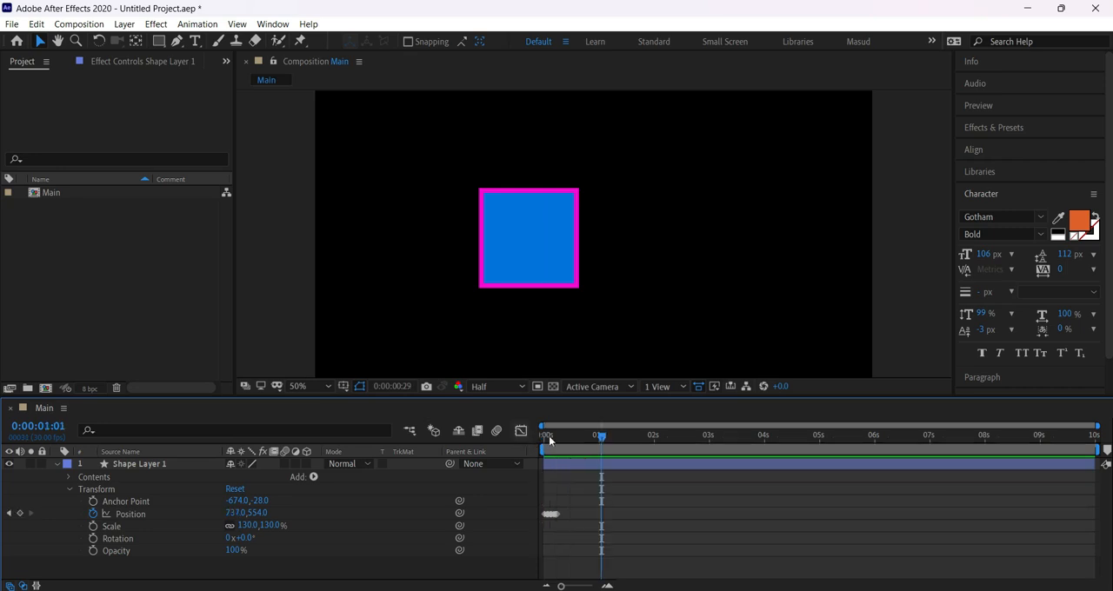
{"action": "key", "text": "space"}
Examine the square's Position keyframes frame by frame between frames 0 and 4, ending back at 0:00:00:00.
{"action": "left_click", "coordinate": [606, 587]}
{"action": "left_click", "coordinate": [607, 586]}
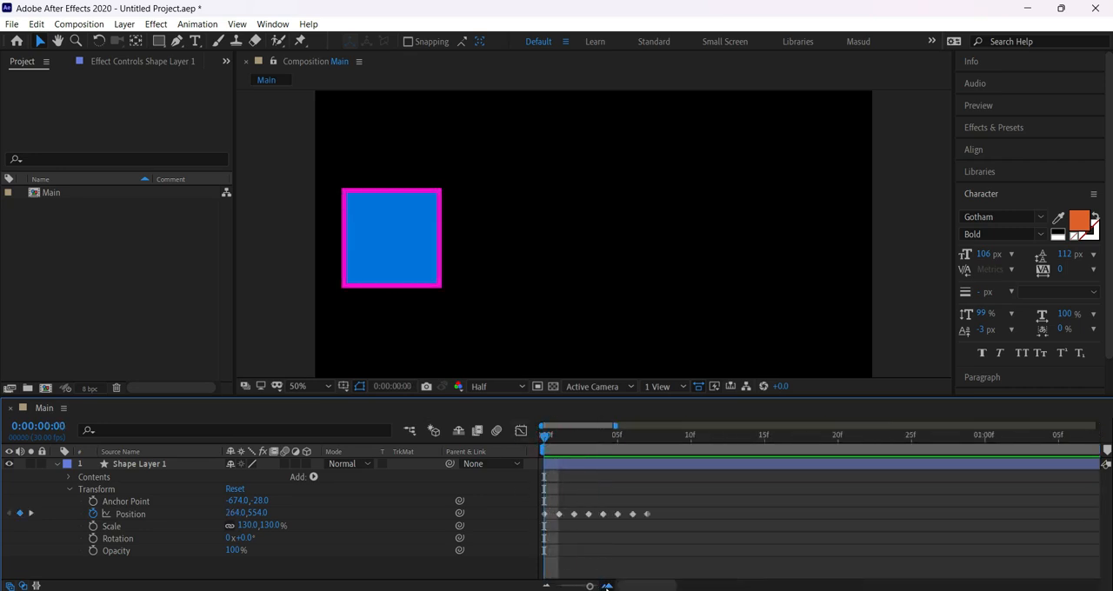
{"action": "left_click", "coordinate": [607, 587]}
{"action": "left_click", "coordinate": [607, 586]}
{"action": "mouse_move", "coordinate": [546, 440]}
{"action": "left_mouse_down"}
{"action": "mouse_move", "coordinate": [575, 445]}
{"action": "mouse_move", "coordinate": [544, 439]}
{"action": "left_mouse_up"}
{"action": "left_click", "coordinate": [544, 515]}
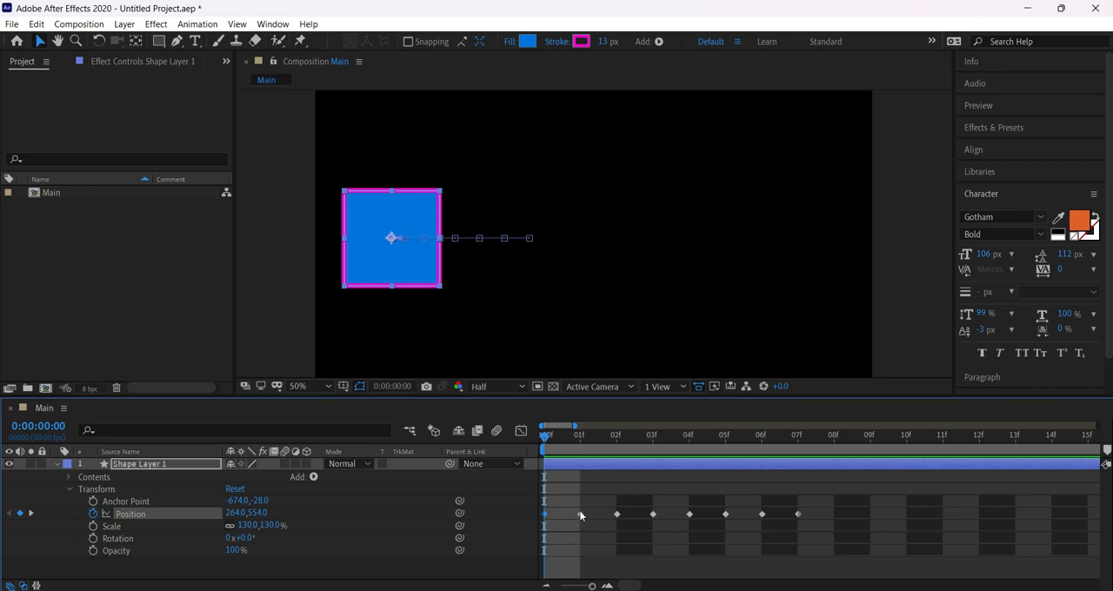
{"action": "left_click", "coordinate": [579, 437]}
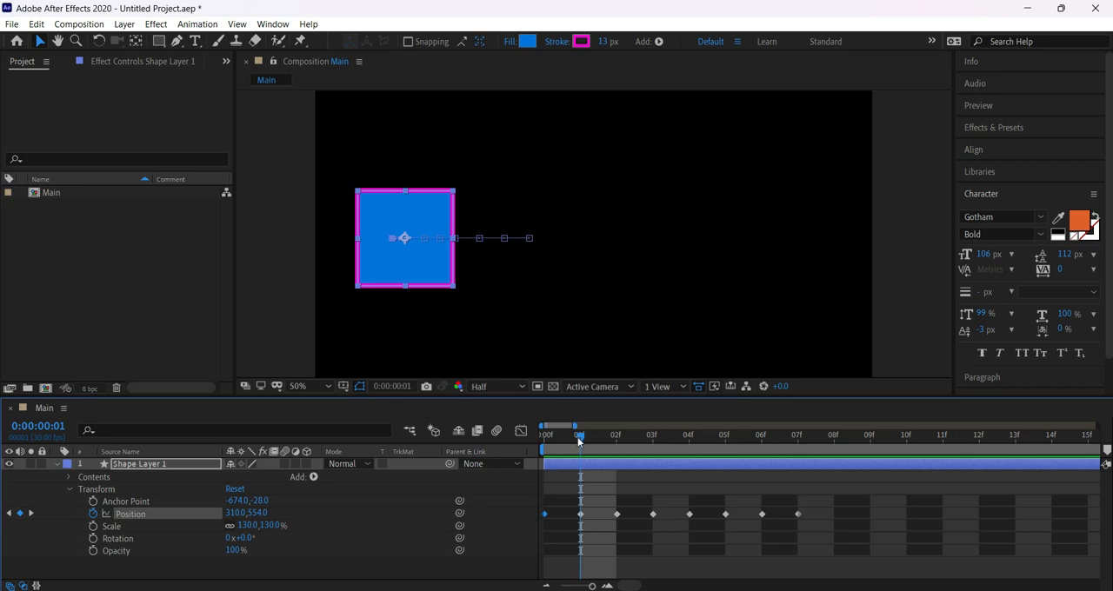
{"action": "left_click_drag", "start_coordinate": [578, 439], "coordinate": [688, 439]}
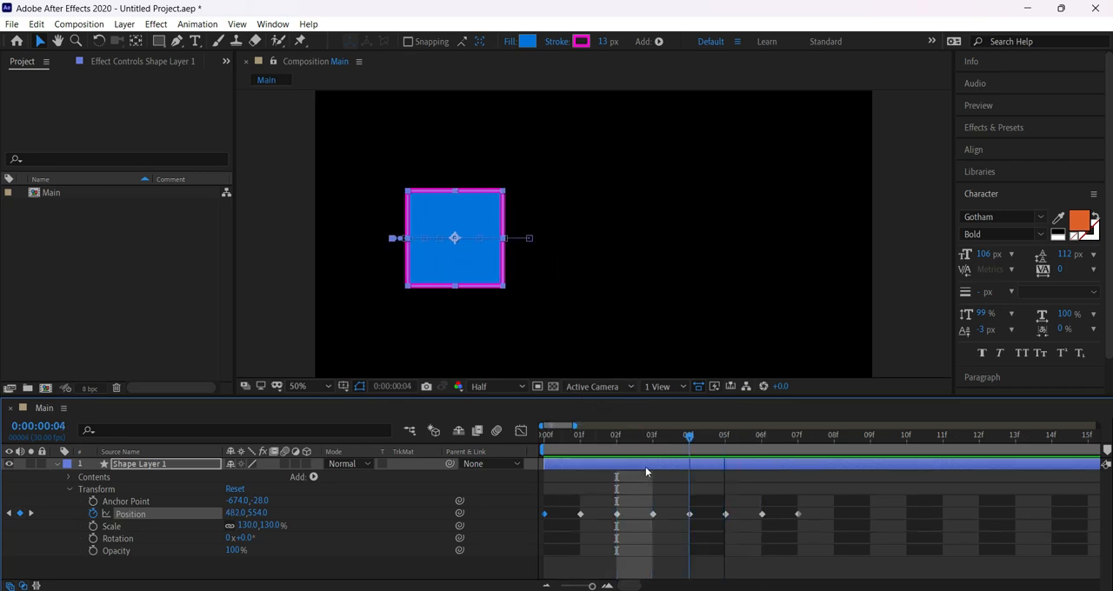
{"action": "left_click_drag", "start_coordinate": [645, 468], "coordinate": [695, 485]}
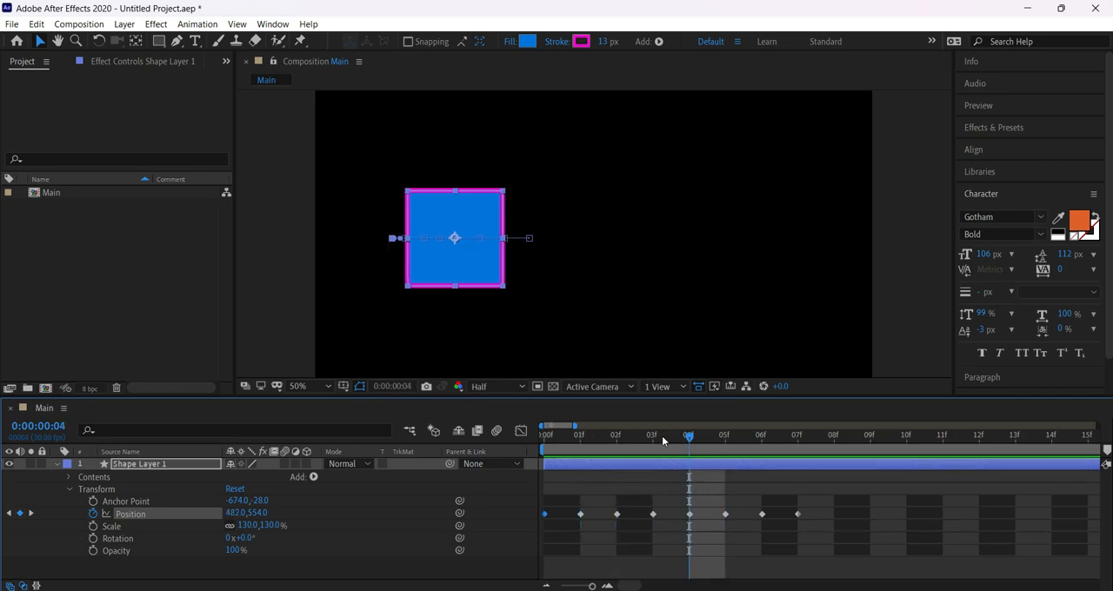
{"action": "left_click_drag", "start_coordinate": [662, 436], "coordinate": [537, 451]}
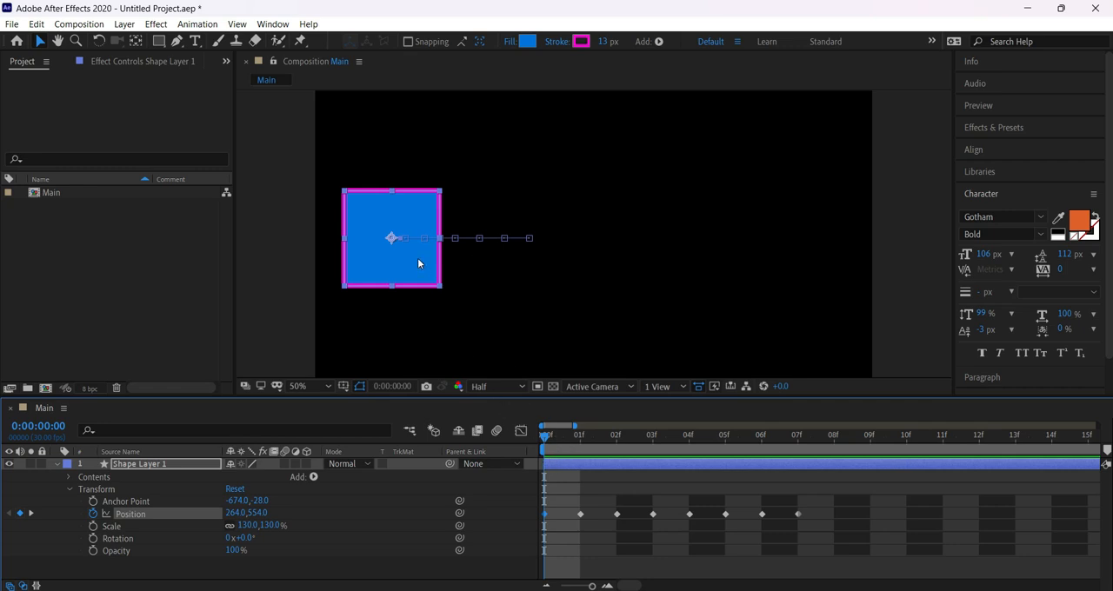
{"action": "left_click", "coordinate": [546, 439]}
{"action": "left_click_drag", "start_coordinate": [544, 431], "coordinate": [575, 435]}
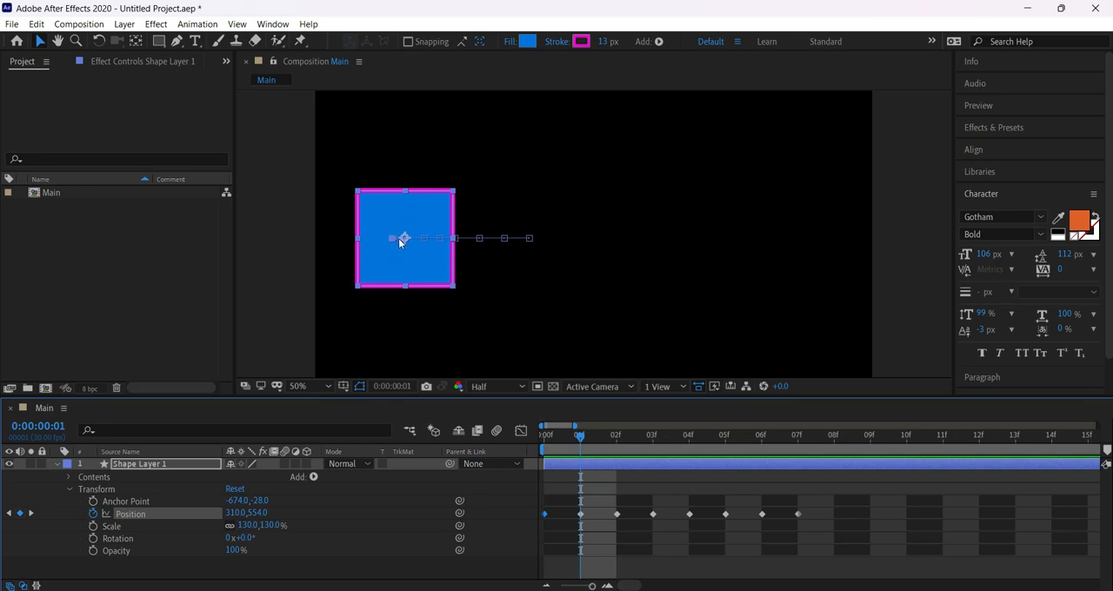
{"action": "left_click_drag", "start_coordinate": [595, 435], "coordinate": [613, 435]}
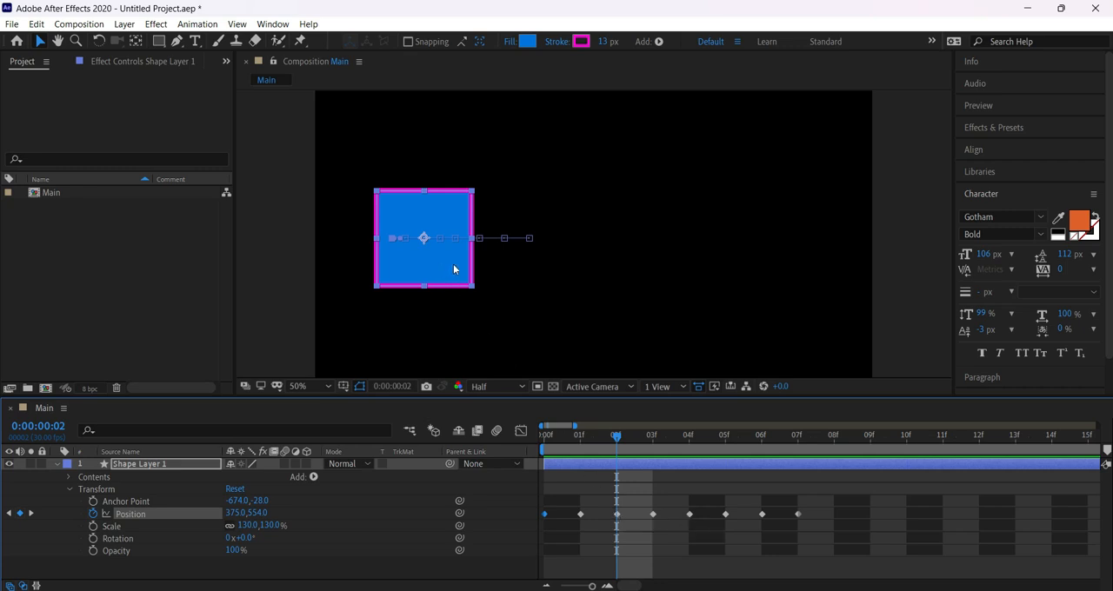
{"action": "left_click", "coordinate": [651, 442]}
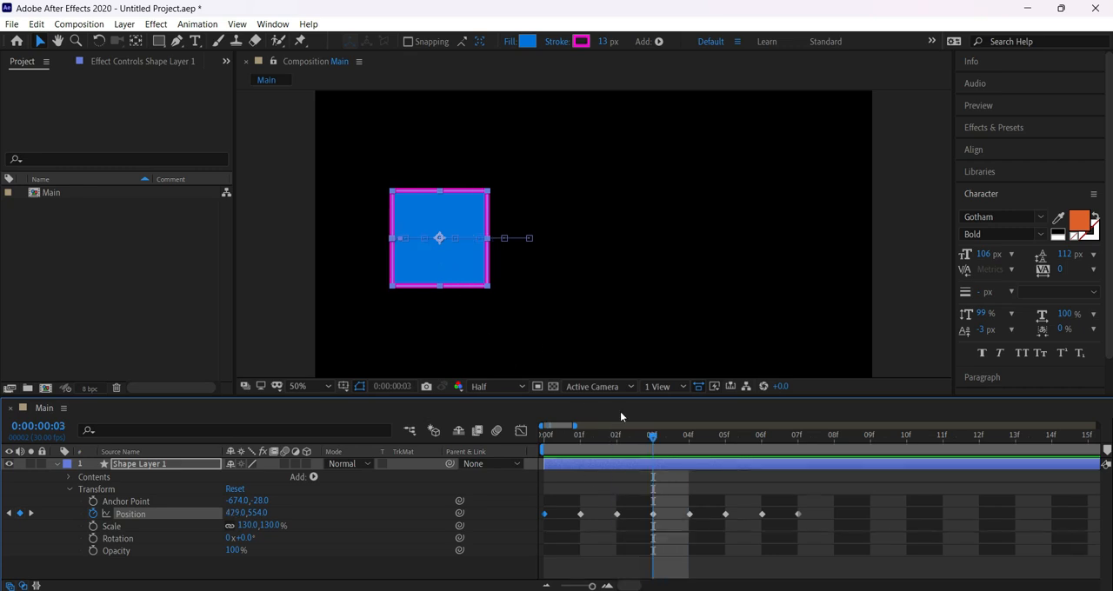
{"action": "left_click_drag", "start_coordinate": [651, 443], "coordinate": [537, 464]}
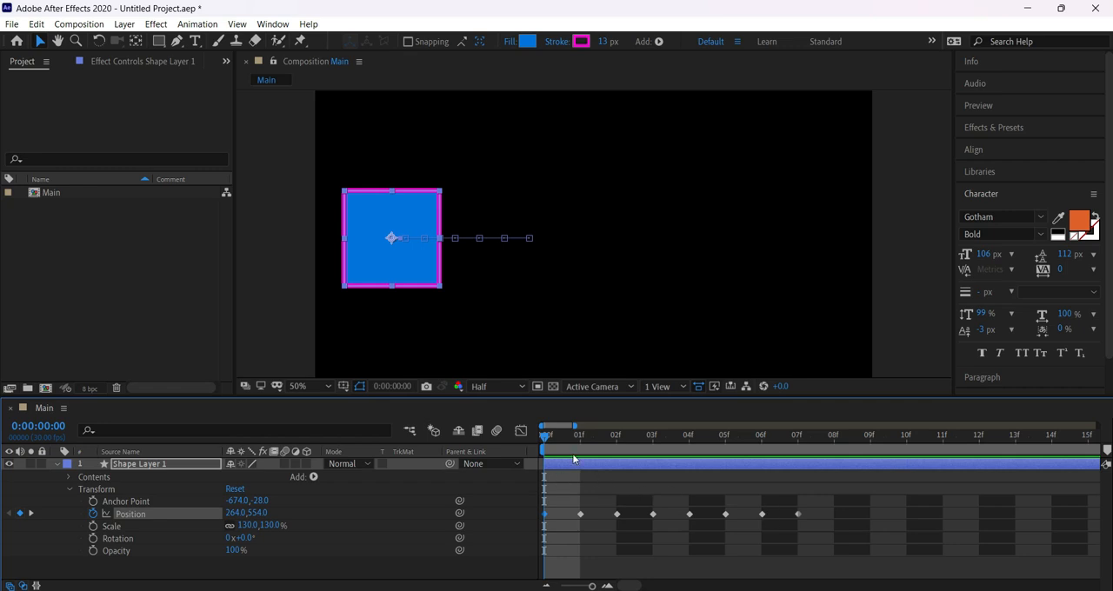
Delete the square's Position keyframes on frames 1 to 6, select the first keyframe, and move the current time to frame 7.
{"action": "left_click_drag", "start_coordinate": [558, 501], "coordinate": [773, 526]}
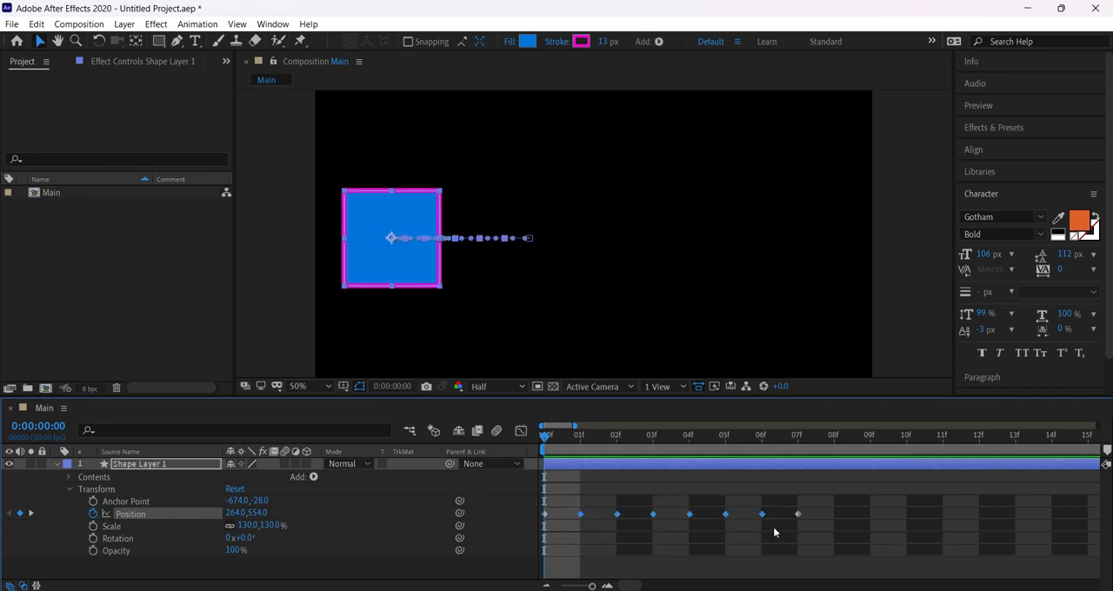
{"action": "key", "text": "Delete"}
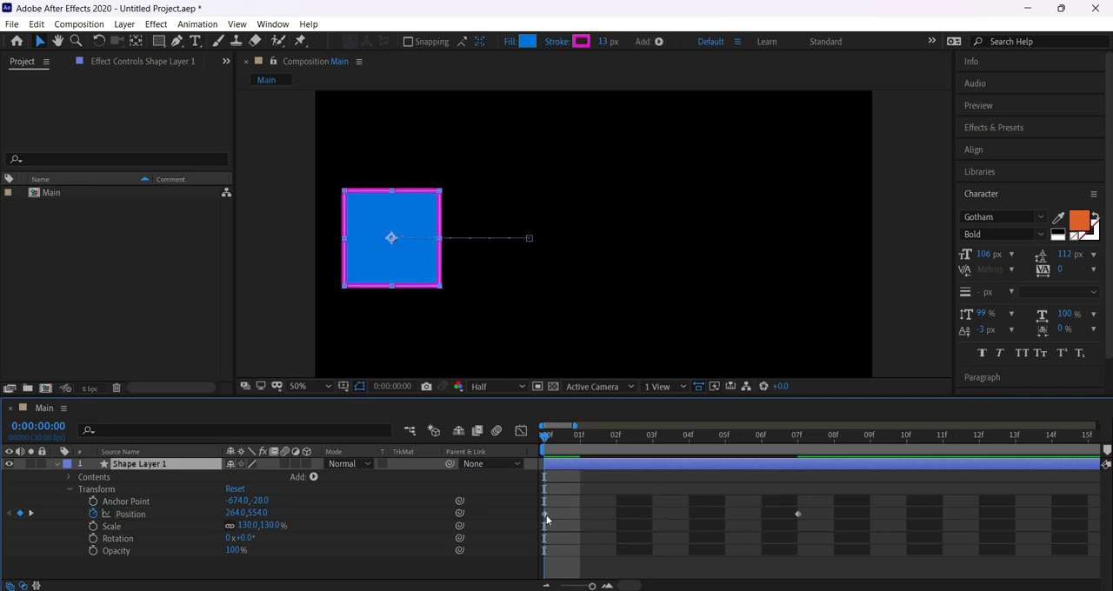
{"action": "left_click", "coordinate": [544, 514]}
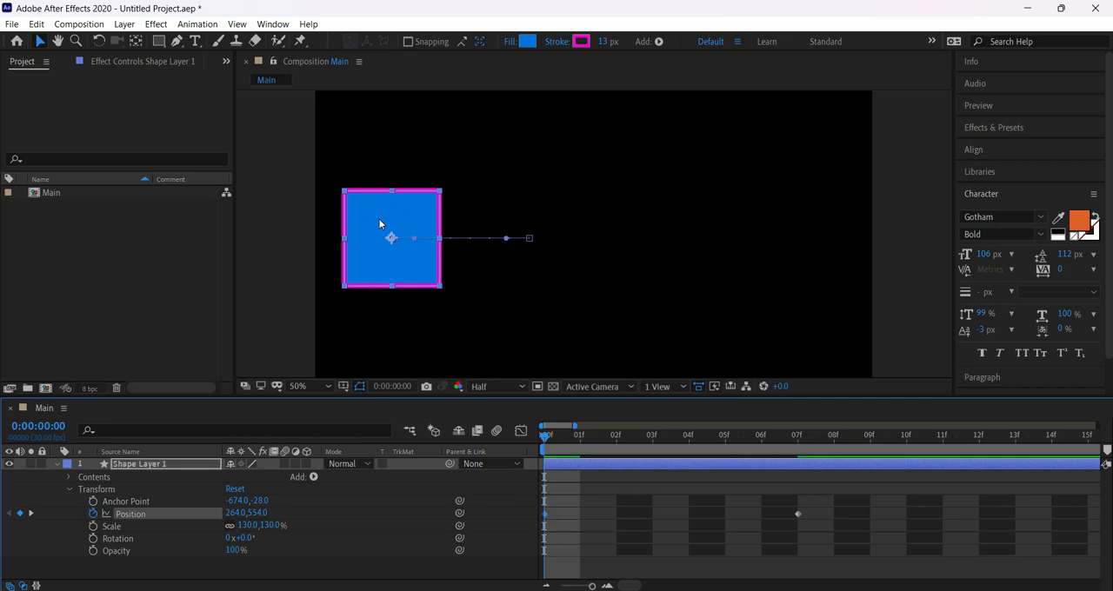
{"action": "mouse_move", "coordinate": [678, 435]}
{"action": "left_mouse_down"}
{"action": "mouse_move", "coordinate": [567, 437]}
{"action": "mouse_move", "coordinate": [688, 436]}
{"action": "left_mouse_up"}
{"action": "key", "text": "Page_Down"}
{"action": "key", "text": "Page_Down"}
{"action": "key", "text": "Page_Down"}
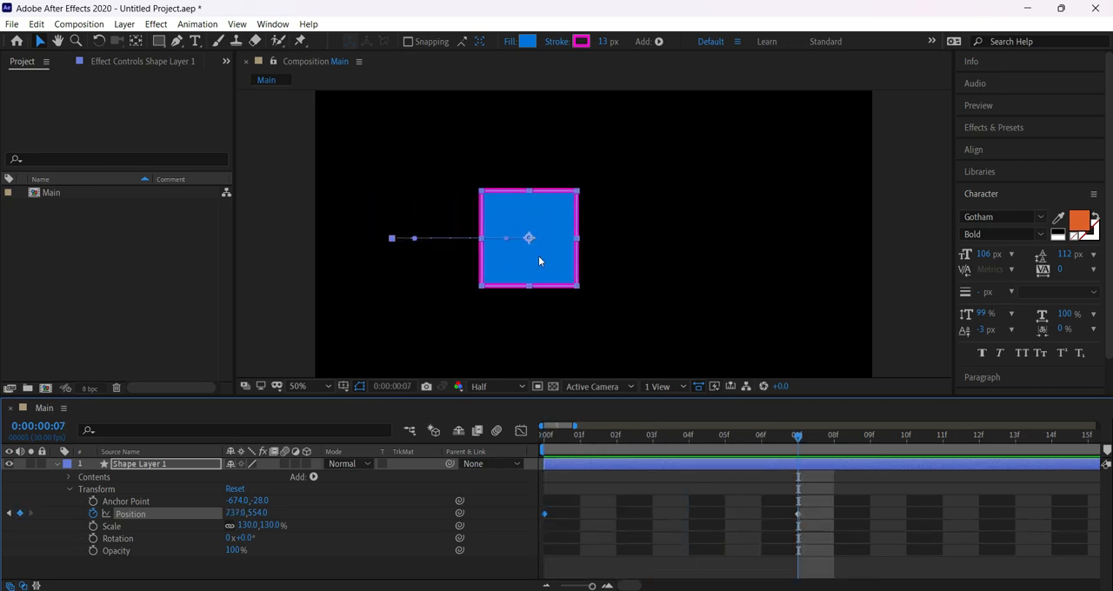
Delete the square's remaining Position keyframes, show the full ten seconds of the timeline, and set a new Position keyframe at 0:00:00:00.
{"action": "left_click", "coordinate": [555, 437]}
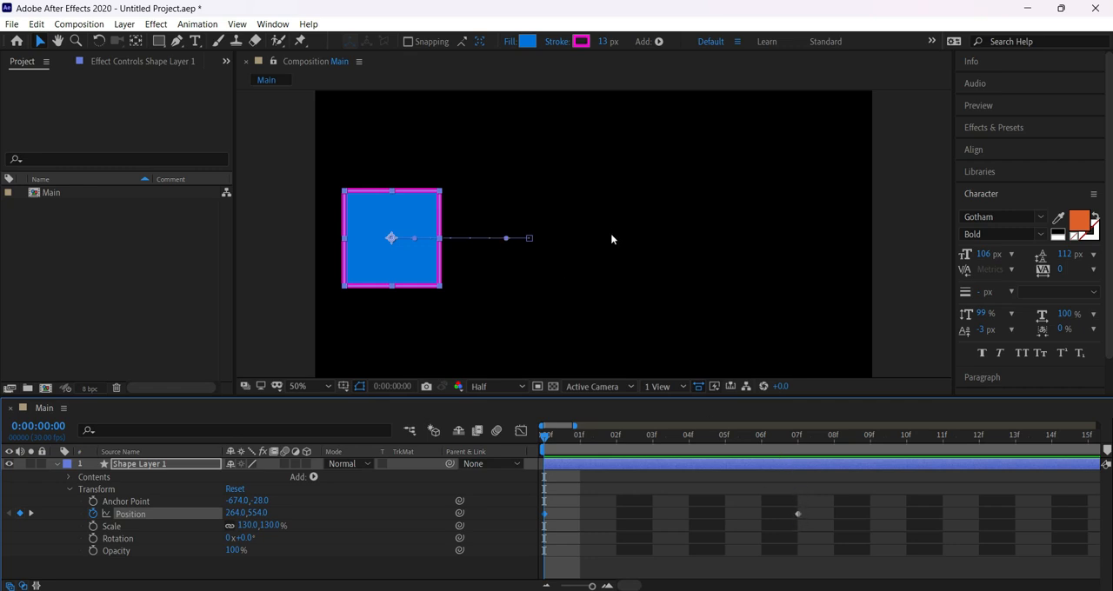
{"action": "left_click_drag", "start_coordinate": [812, 496], "coordinate": [535, 526]}
{"action": "key", "text": "Delete"}
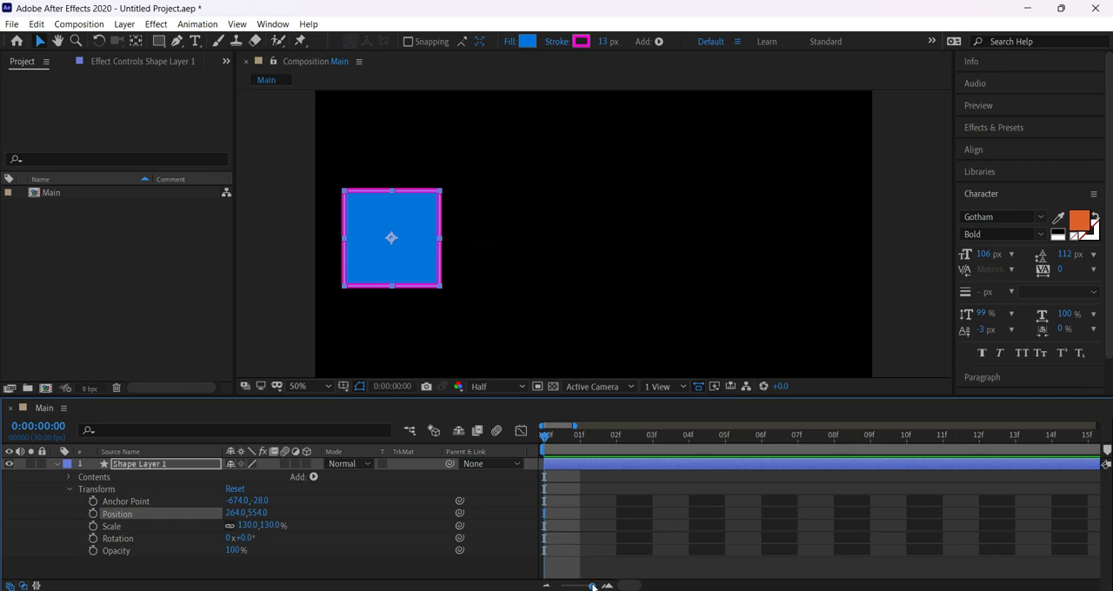
{"action": "left_click_drag", "start_coordinate": [592, 585], "coordinate": [561, 586]}
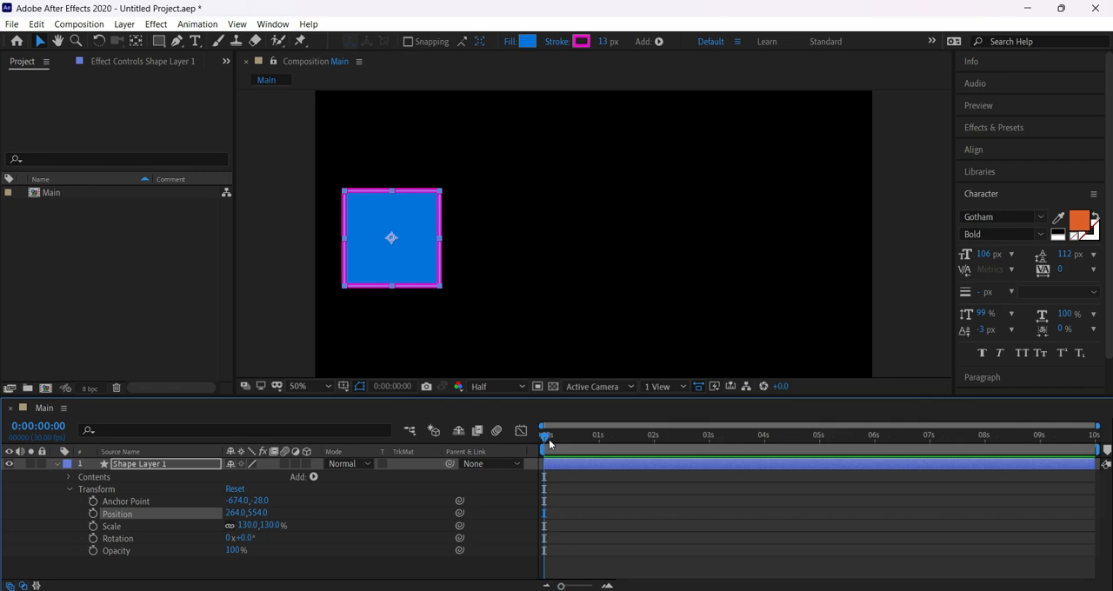
{"action": "left_click", "coordinate": [93, 514]}
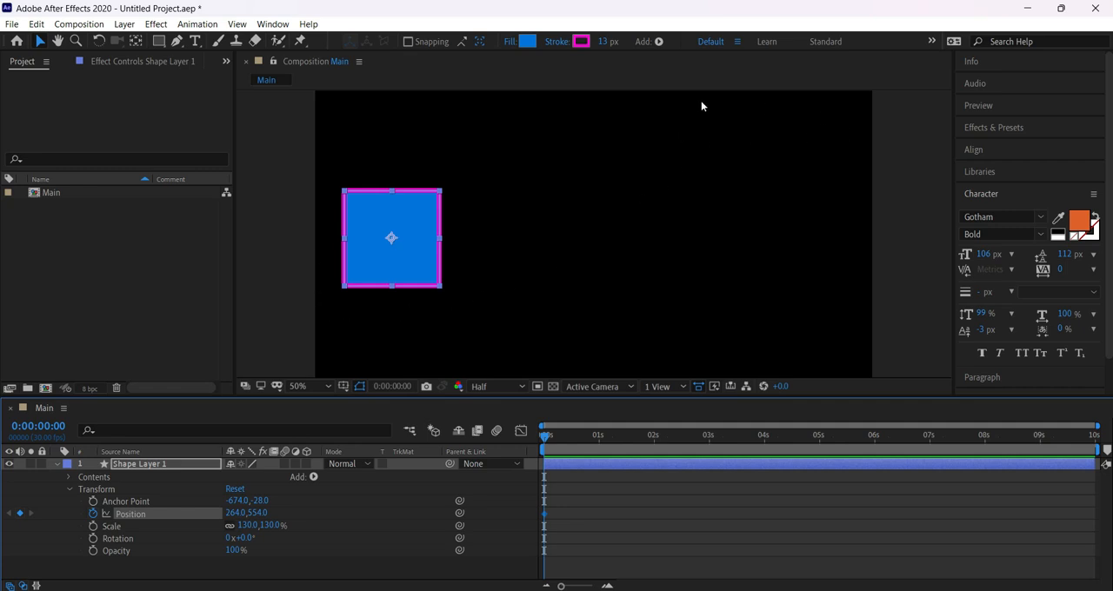
Set the viewer magnification so the whole composition fits.
{"action": "scroll", "coordinate": [570, 254], "scroll_direction": "down", "scroll_amount": 2}
{"action": "scroll", "coordinate": [570, 262], "scroll_direction": "up", "scroll_amount": 2}
{"action": "left_click", "coordinate": [324, 387]}
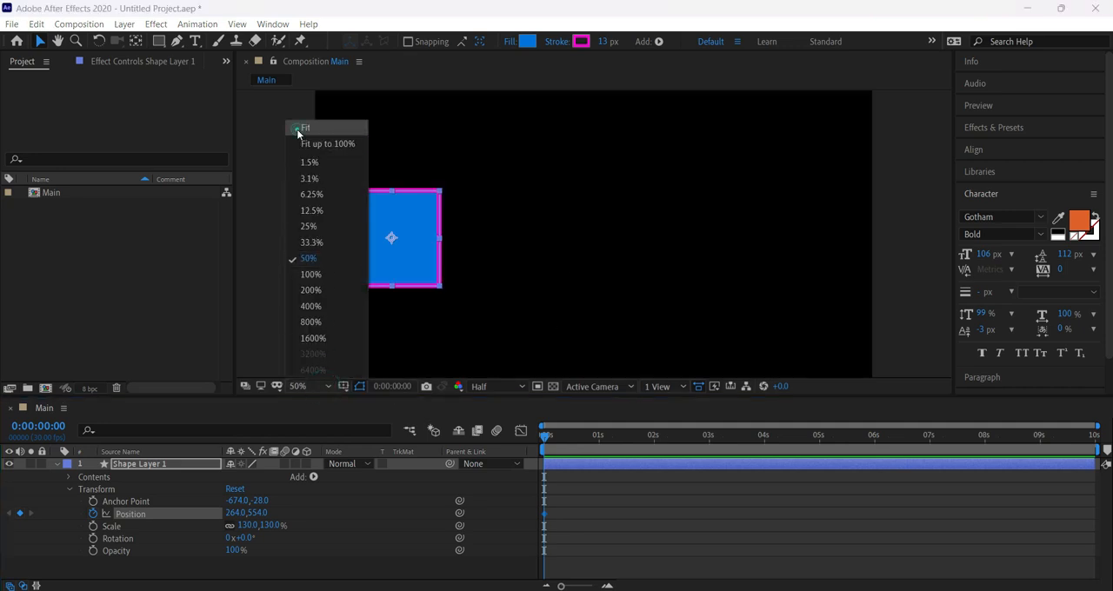
{"action": "left_click", "coordinate": [300, 144]}
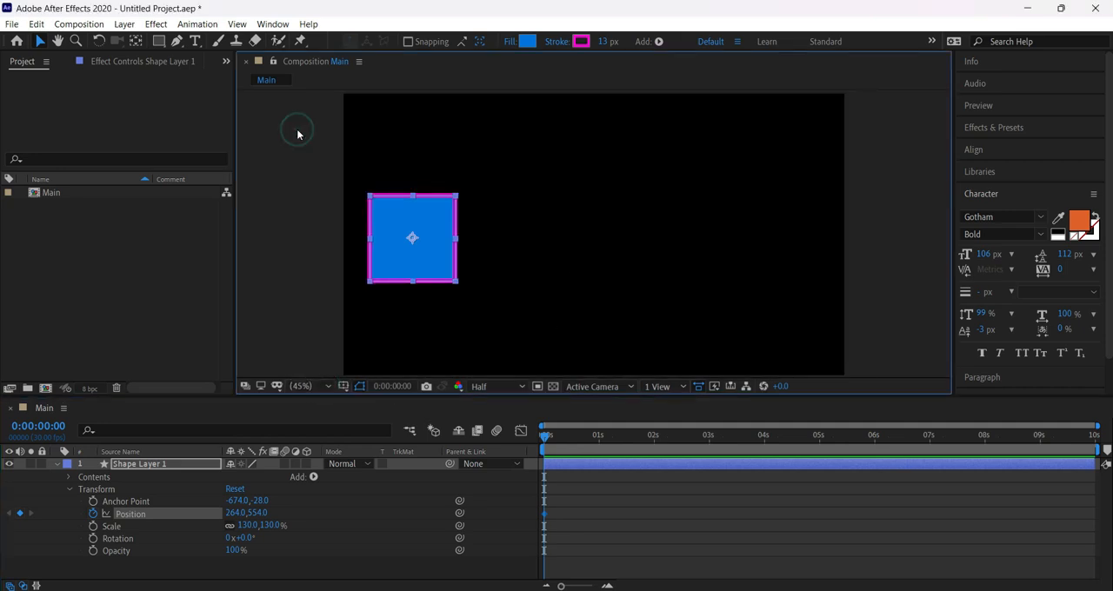
Set the square's Position to 0, 0 at 0:00:00:00.
{"action": "left_click", "coordinate": [232, 513]}
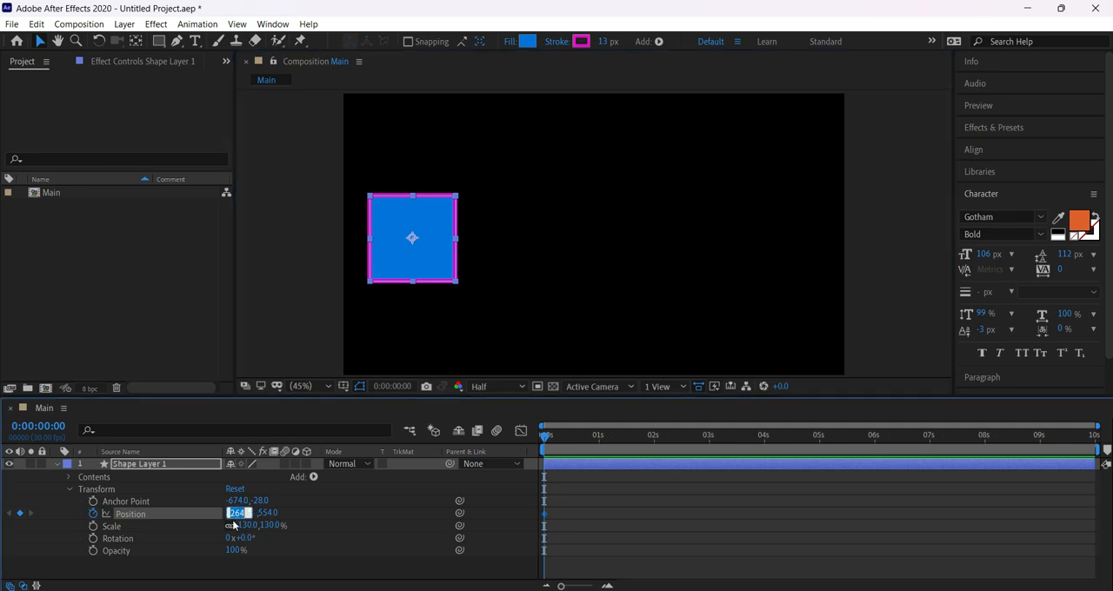
{"action": "type", "text": "0"}
{"action": "key", "text": "Return"}
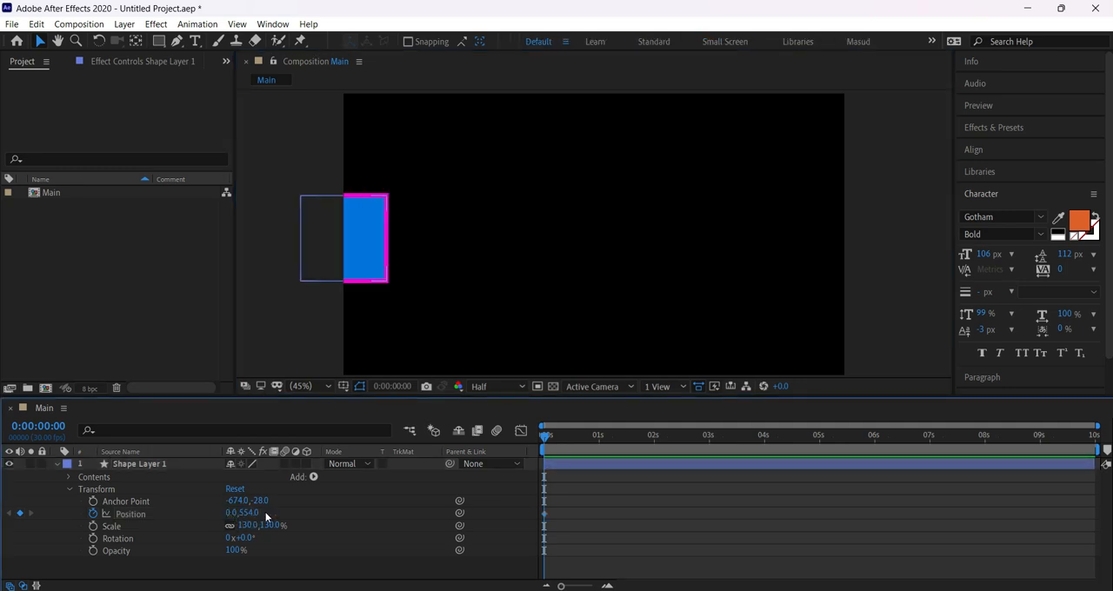
{"action": "left_click", "coordinate": [250, 513]}
{"action": "type", "text": "0"}
{"action": "key", "text": "Return"}
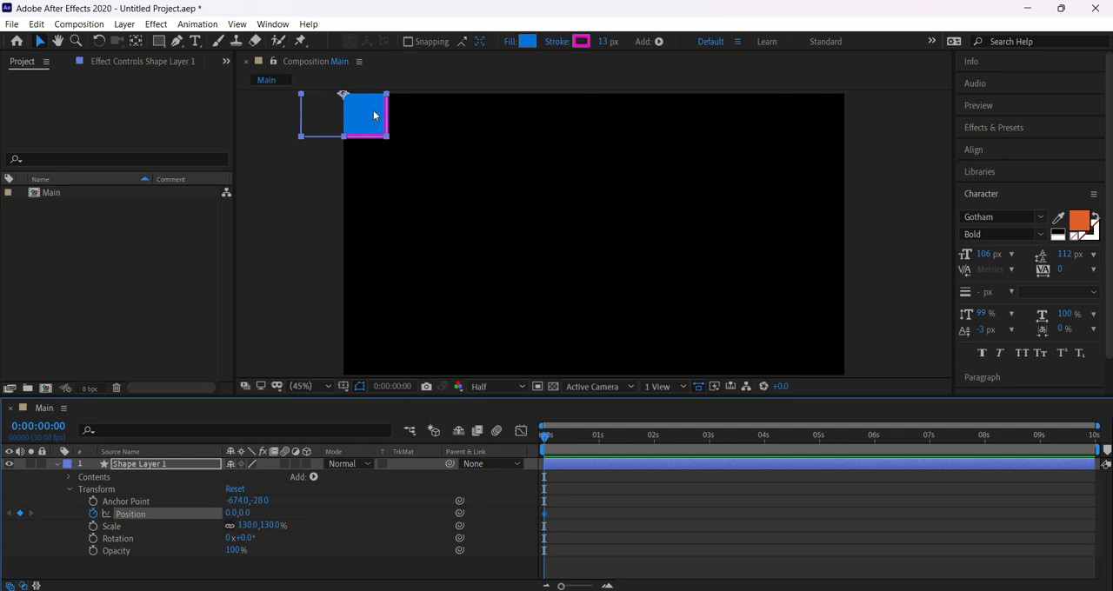
Move the square freehand into the frame to about 324, 558, and return its Position values to 0, 0.
{"action": "left_click_drag", "start_coordinate": [373, 110], "coordinate": [457, 255]}
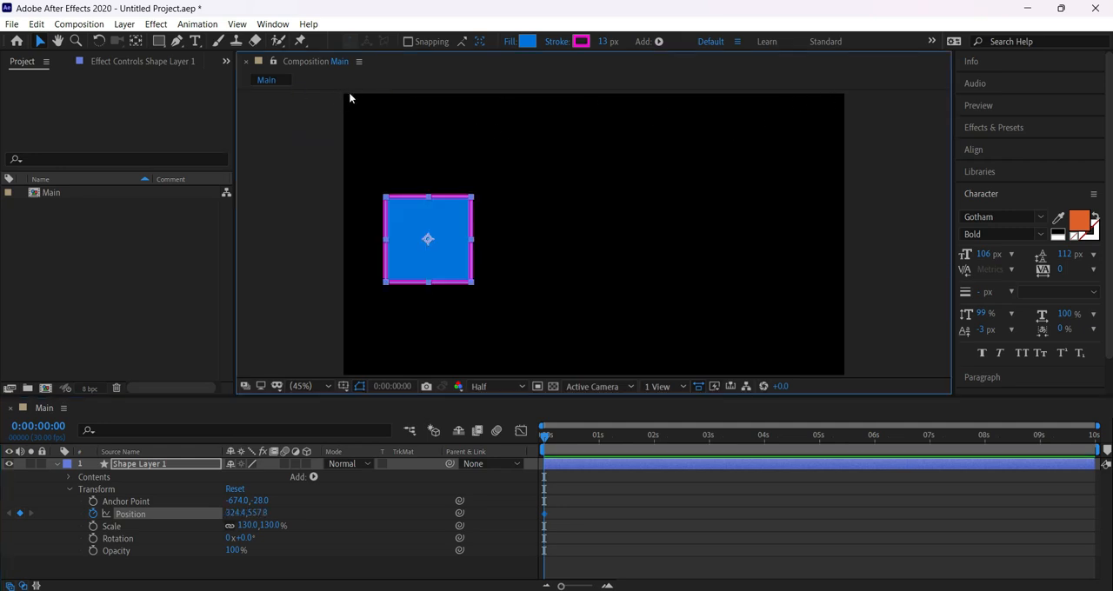
{"action": "left_click", "coordinate": [233, 513]}
{"action": "type", "text": "0"}
{"action": "key", "text": "Return"}
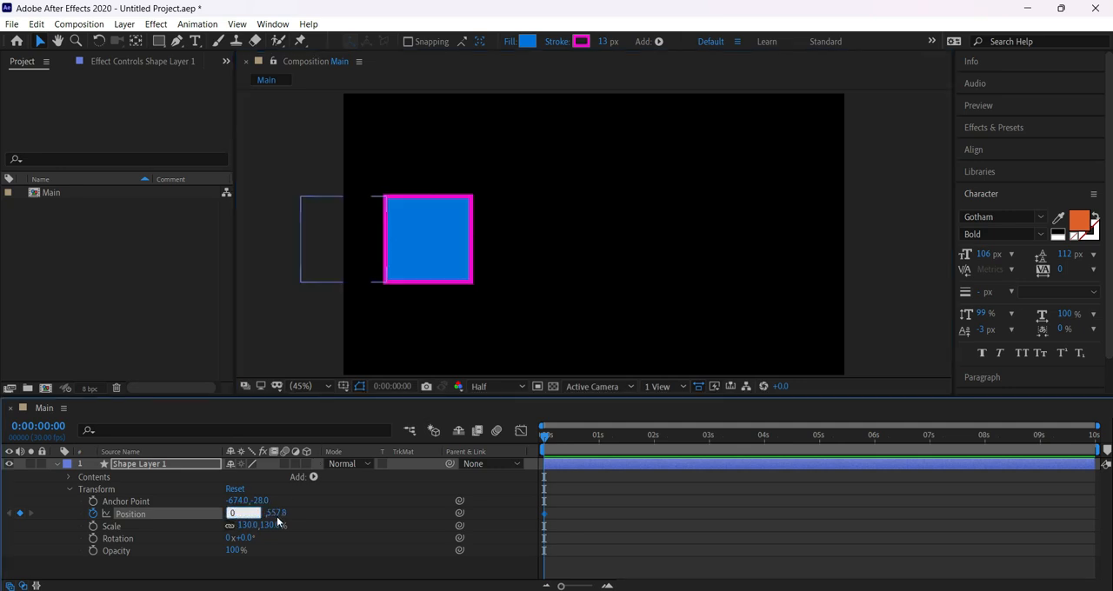
{"action": "left_click", "coordinate": [248, 513]}
{"action": "type", "text": "0"}
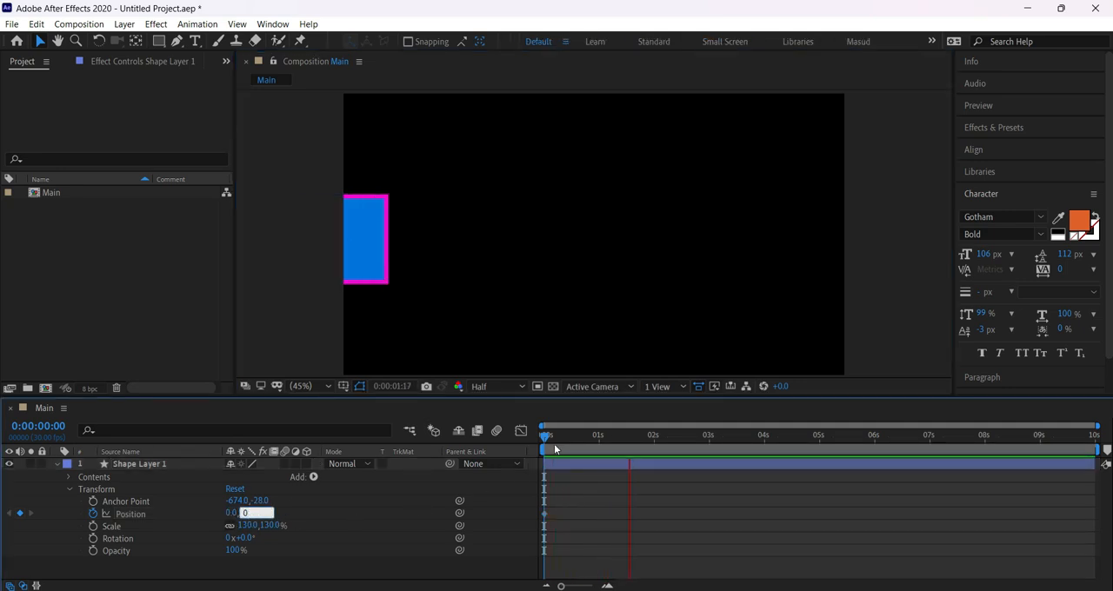
{"action": "key", "text": "Return"}
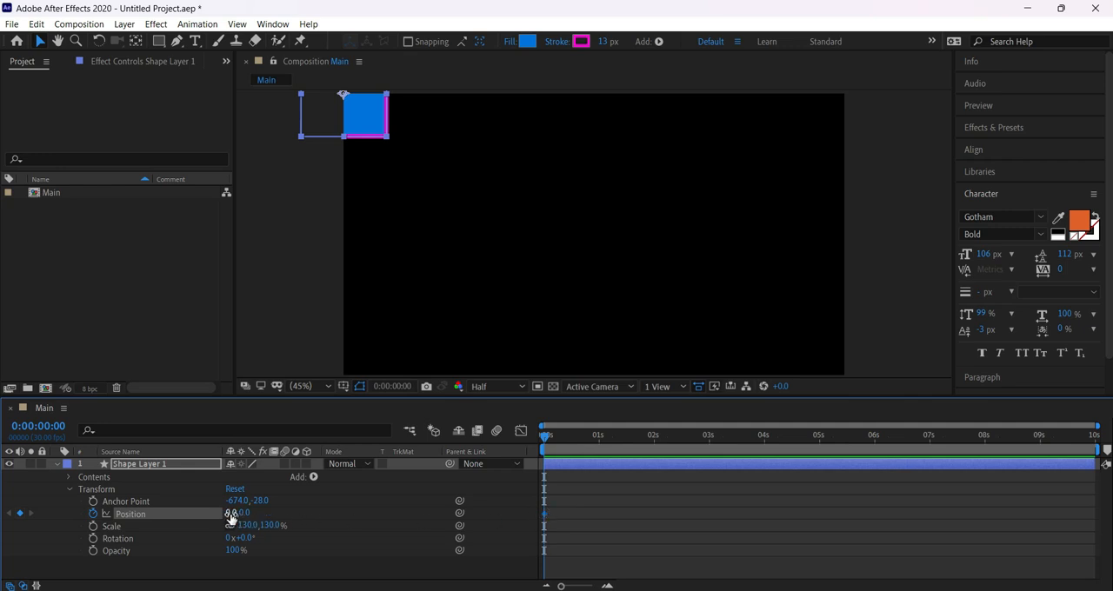
Adjust the square's horizontal and vertical Position at 0:00:00:00 to about 237, 564.
{"action": "left_click_drag", "start_coordinate": [231, 514], "coordinate": [606, 534]}
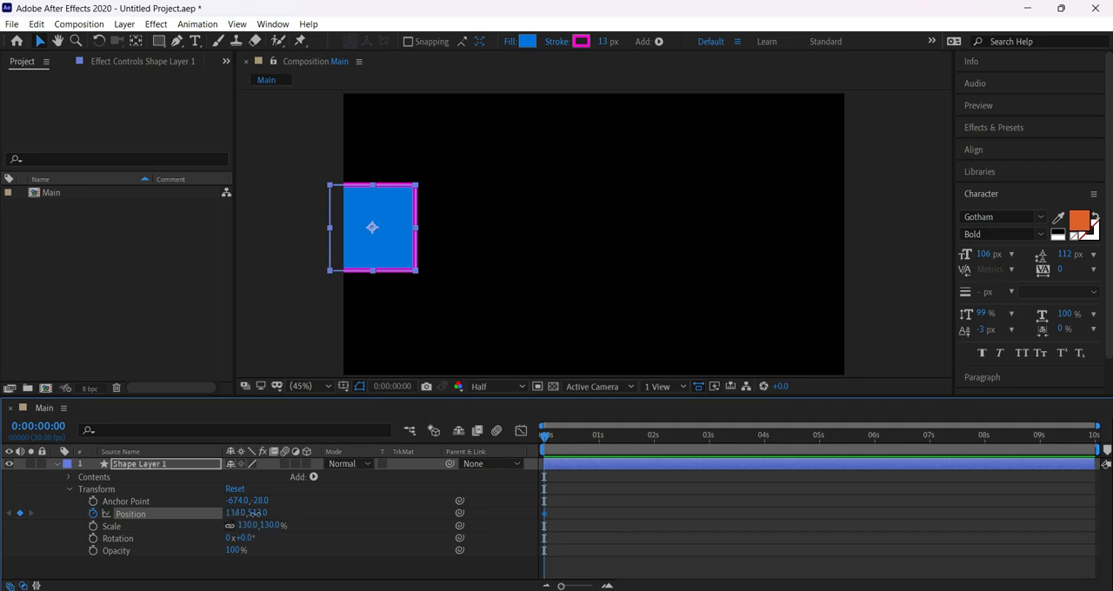
{"action": "left_click_drag", "start_coordinate": [254, 514], "coordinate": [288, 524]}
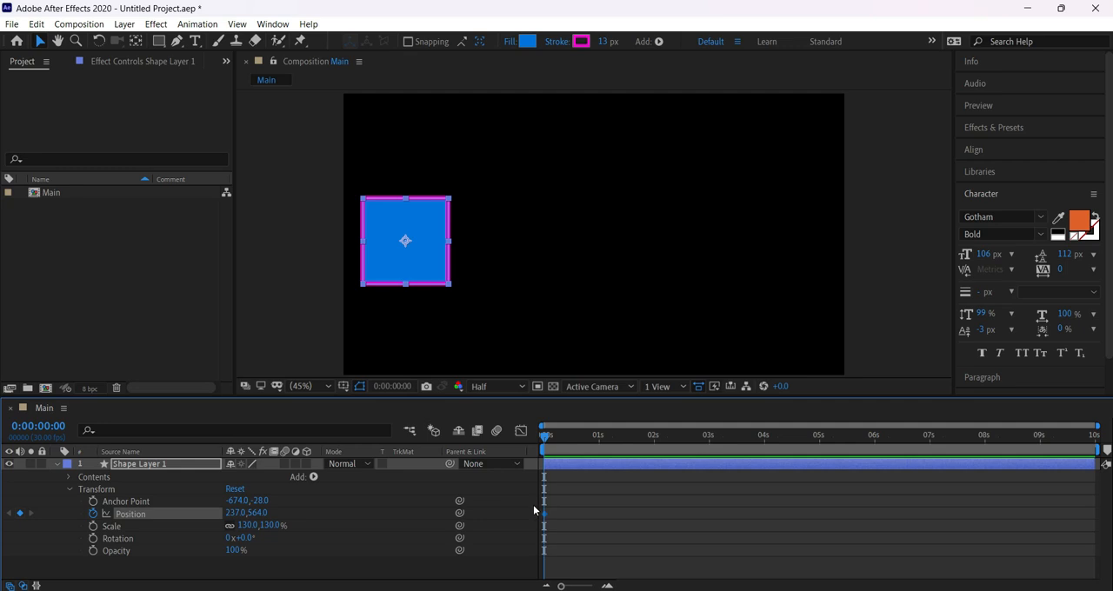
Add a second Position keyframe for the square at 0:00:02:00.
{"action": "left_click_drag", "start_coordinate": [548, 437], "coordinate": [572, 514]}
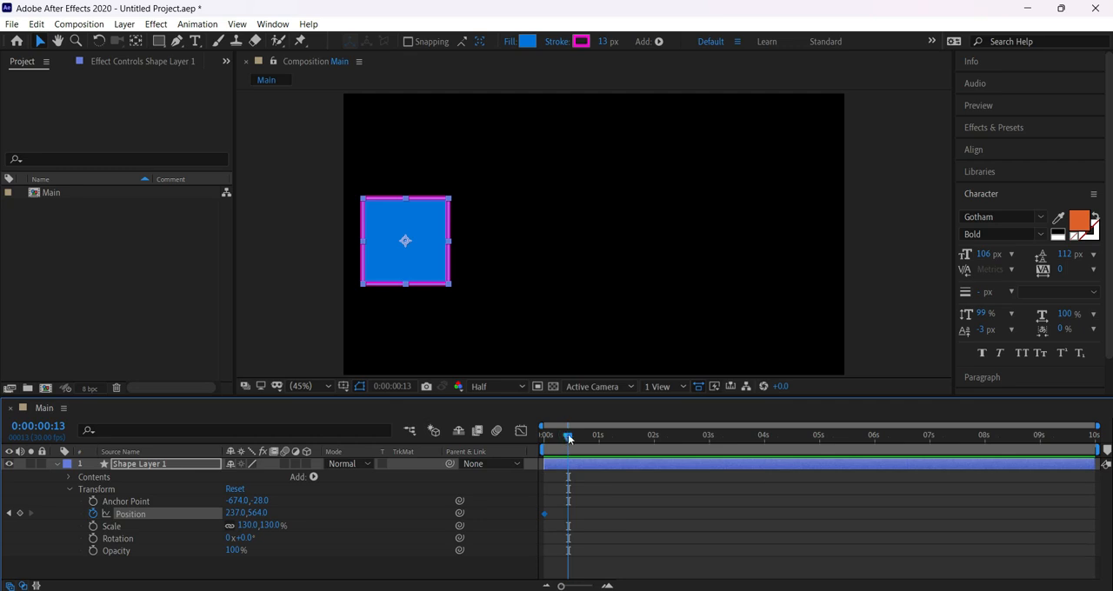
{"action": "left_click_drag", "start_coordinate": [569, 439], "coordinate": [651, 442]}
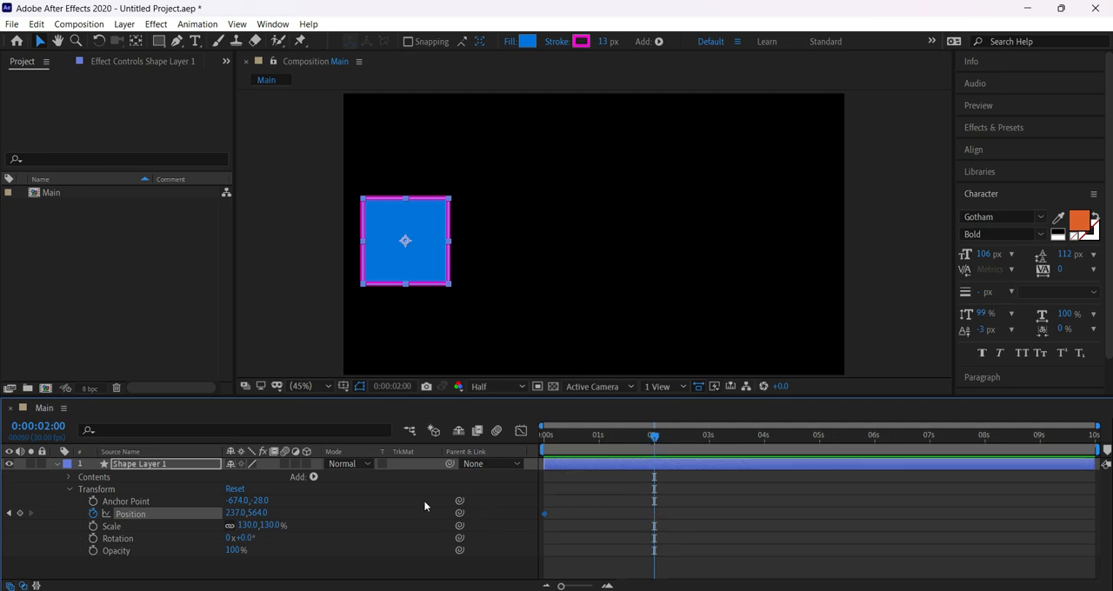
{"action": "left_click", "coordinate": [21, 514]}
Set the square's horizontal Position to about 1411 at the 0:00:02:00 keyframe.
{"action": "left_click", "coordinate": [542, 434]}
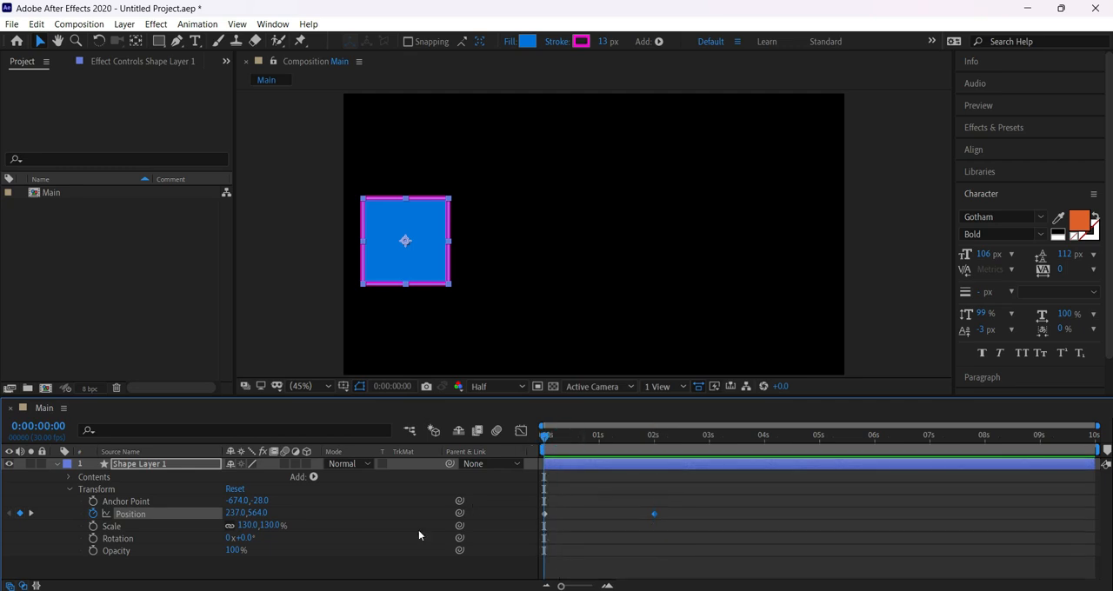
{"action": "left_click", "coordinate": [584, 435]}
{"action": "left_click", "coordinate": [654, 434]}
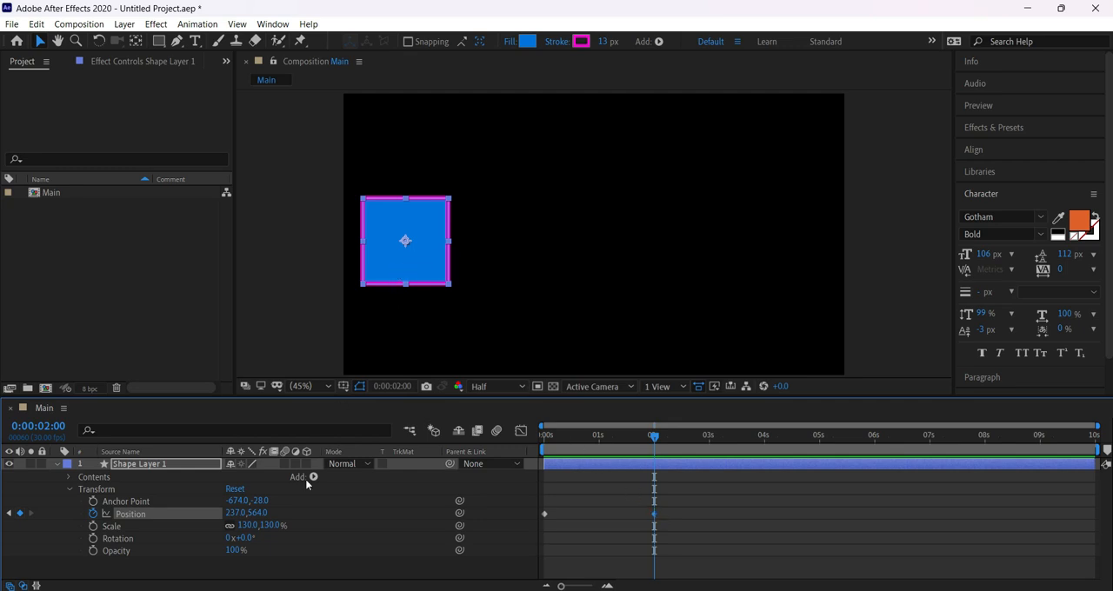
{"action": "left_click_drag", "start_coordinate": [228, 513], "coordinate": [796, 528]}
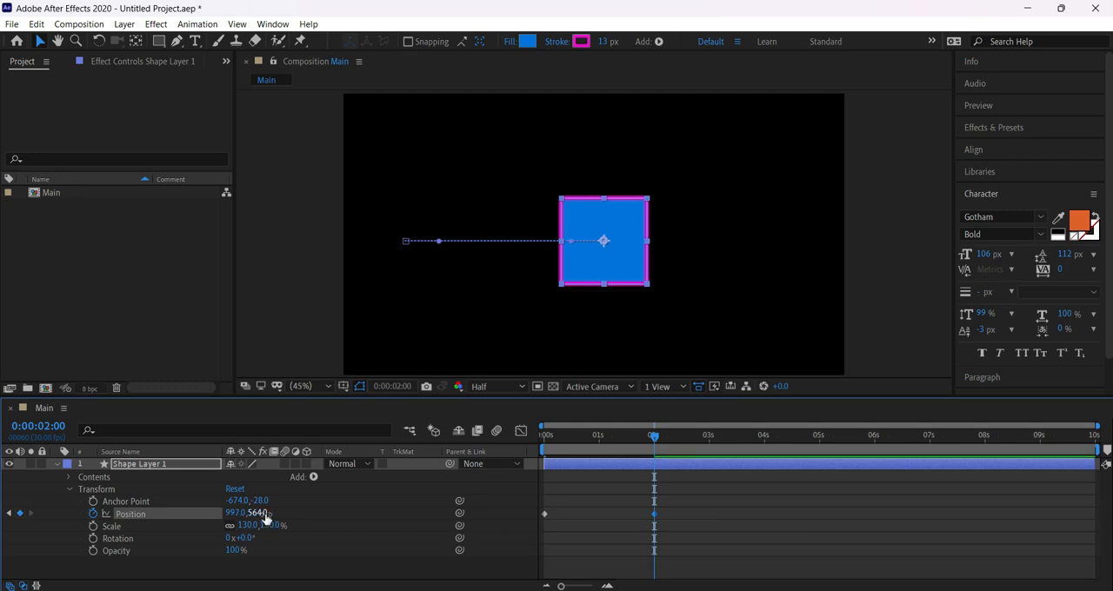
{"action": "left_click_drag", "start_coordinate": [248, 514], "coordinate": [535, 518]}
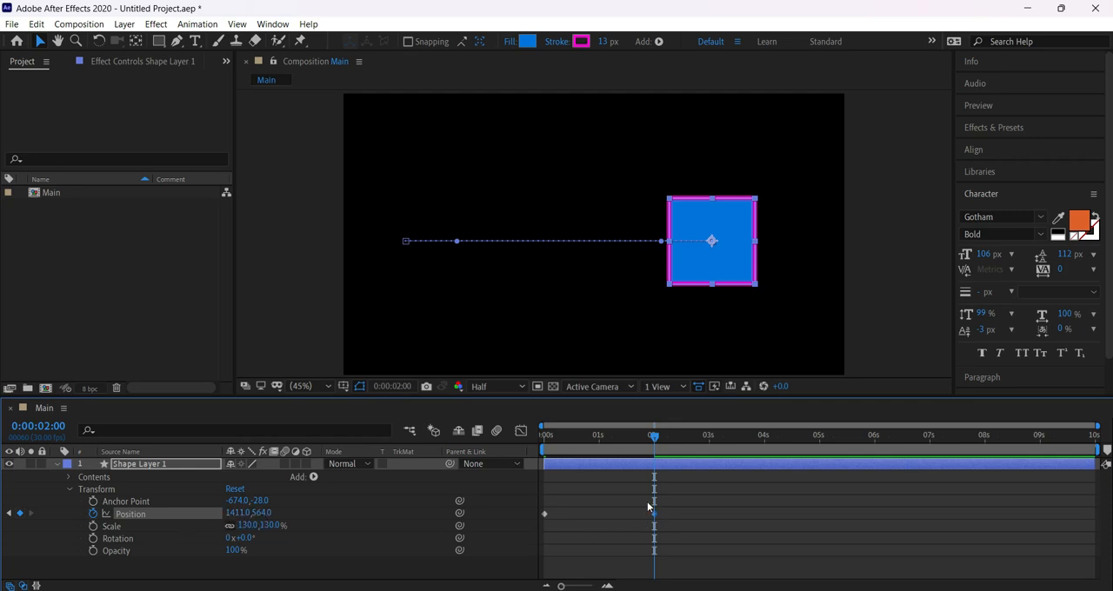
Check the square at the 0:00:00:00 and 0:00:02:00 keyframes, and preview its movement from the start.
{"action": "key", "text": "Home"}
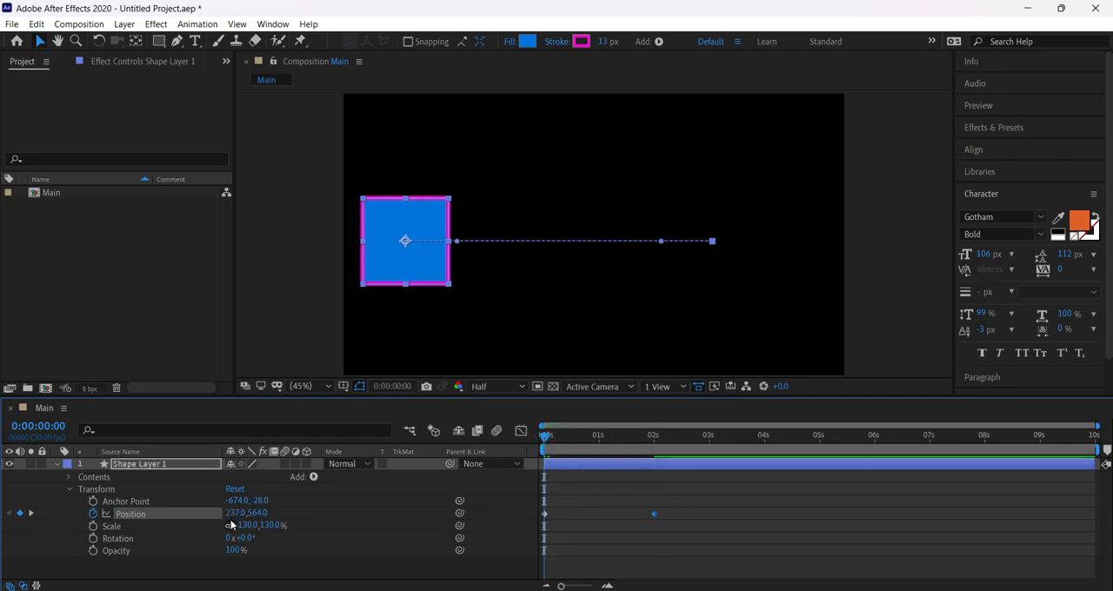
{"action": "left_click", "coordinate": [650, 436]}
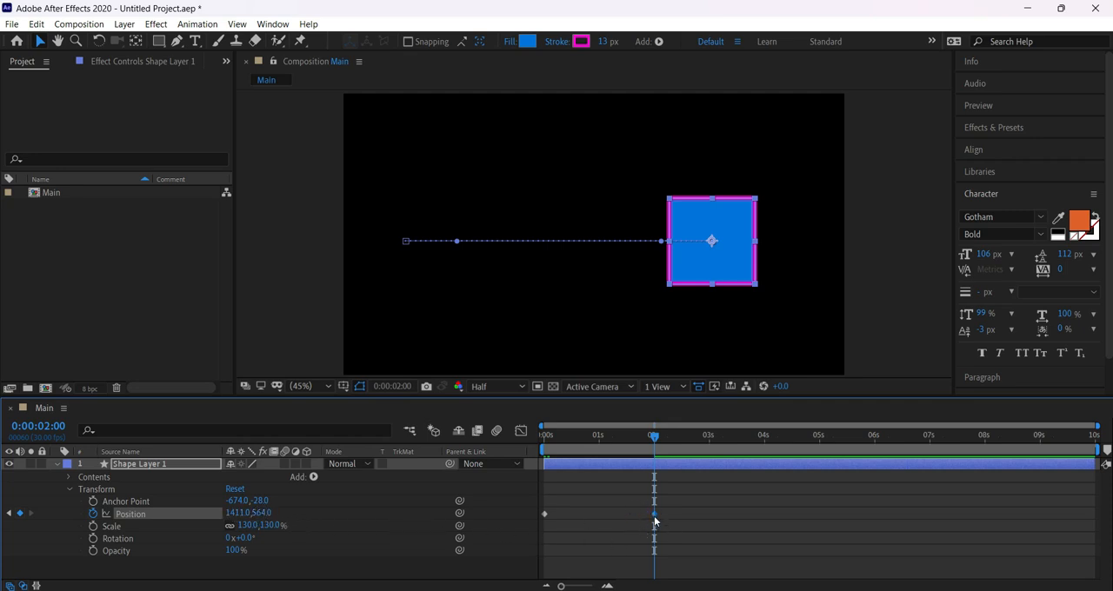
{"action": "left_click_drag", "start_coordinate": [551, 504], "coordinate": [539, 520]}
{"action": "left_click_drag", "start_coordinate": [669, 509], "coordinate": [635, 525]}
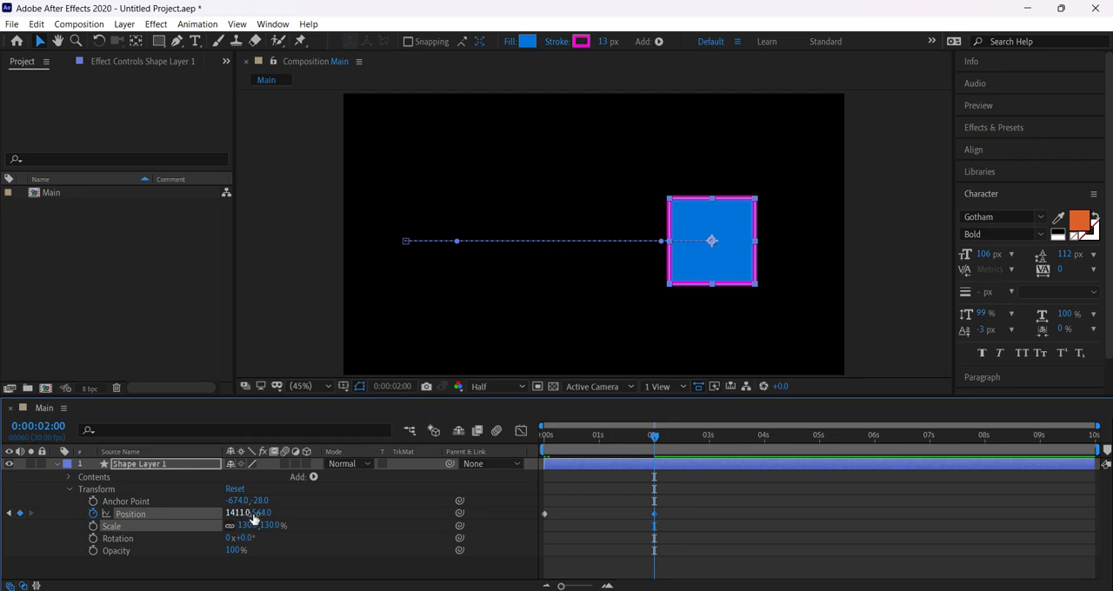
{"action": "left_click", "coordinate": [547, 436]}
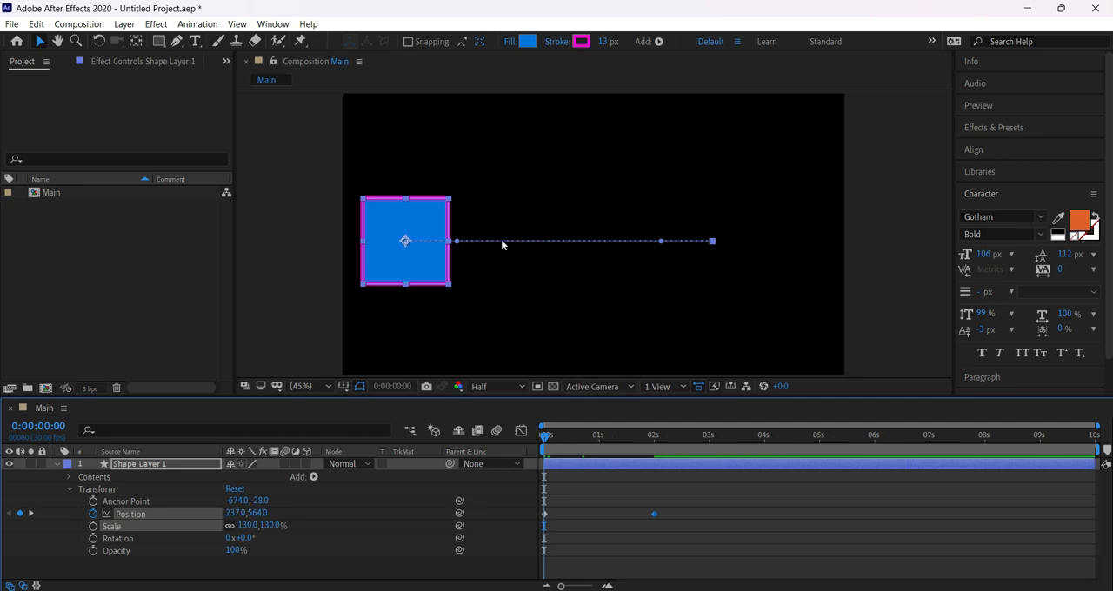
{"action": "key", "text": "space"}
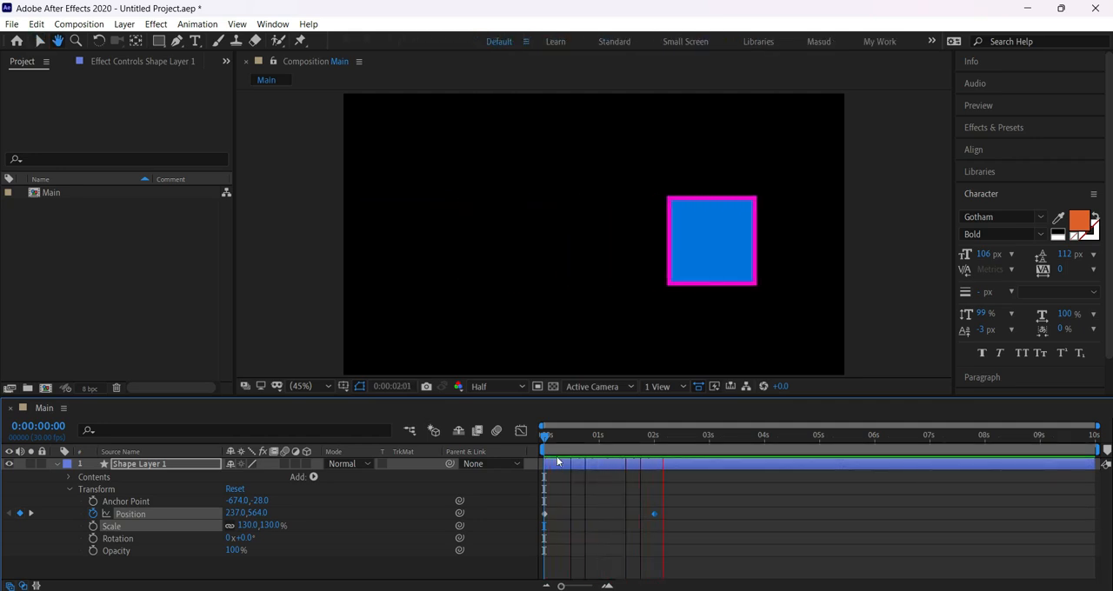
{"action": "key", "text": "space"}
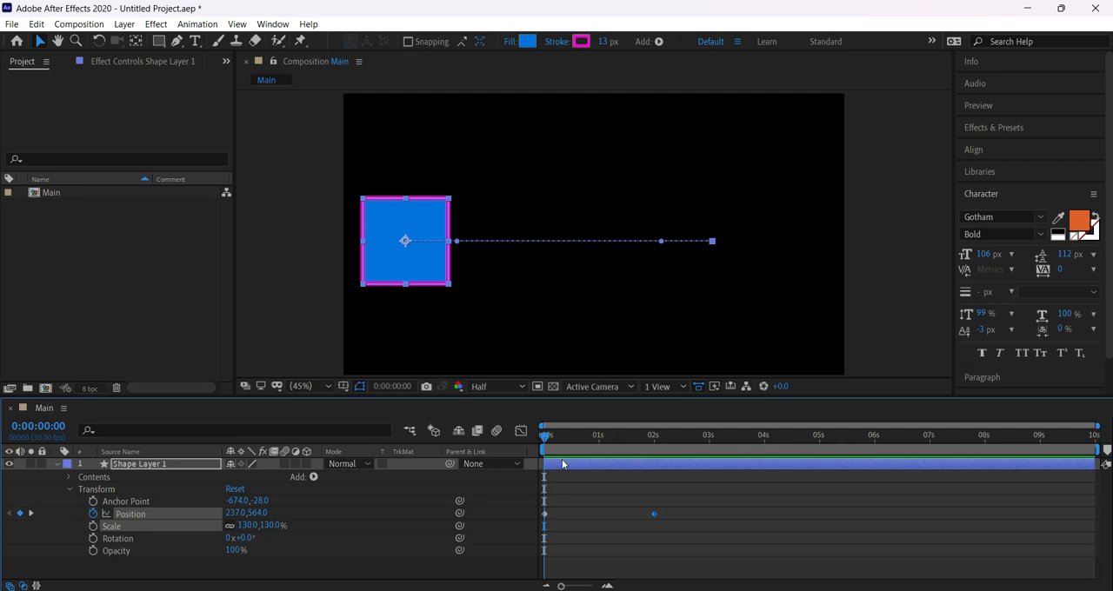
Select the Position keyframe at 0:00:00:00 and compare the square's placement at both keyframe times.
{"action": "left_click_drag", "start_coordinate": [555, 499], "coordinate": [539, 519]}
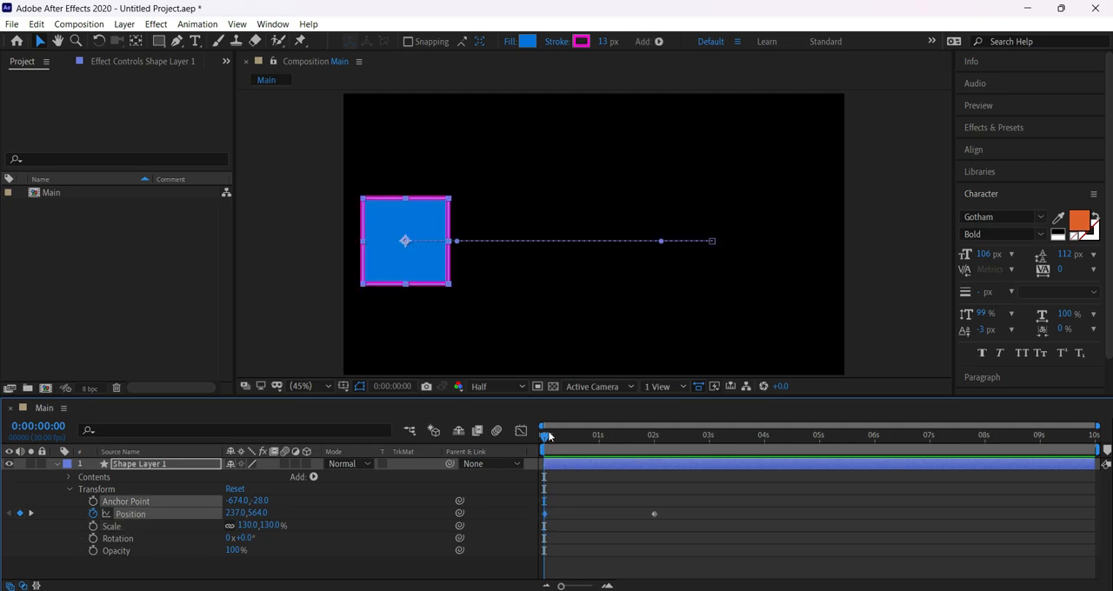
{"action": "left_click_drag", "start_coordinate": [638, 447], "coordinate": [654, 450]}
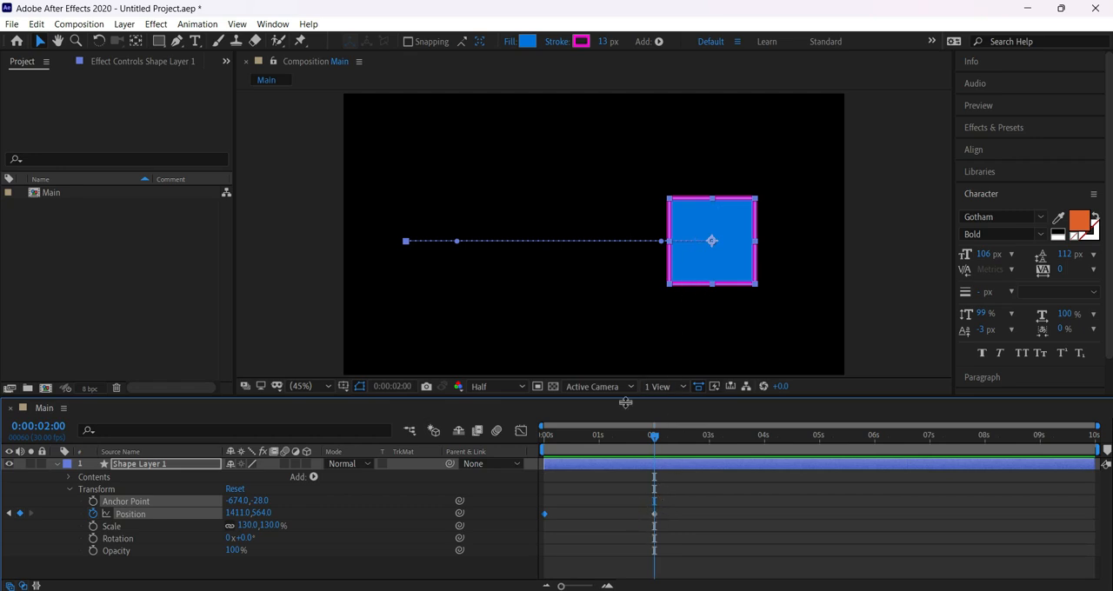
{"action": "left_click_drag", "start_coordinate": [580, 438], "coordinate": [512, 448]}
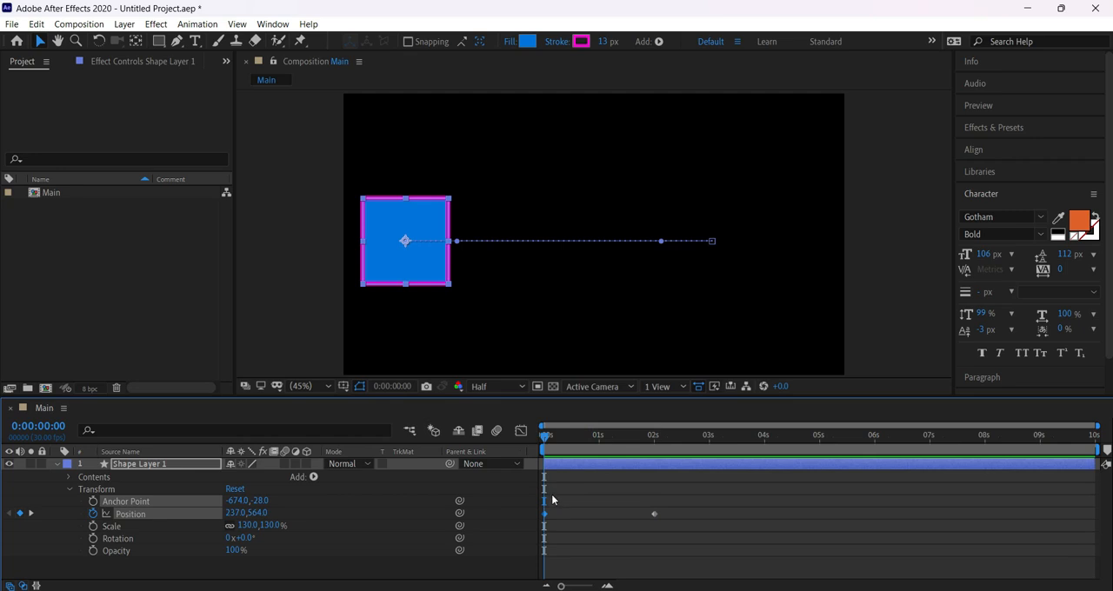
{"action": "left_click_drag", "start_coordinate": [561, 498], "coordinate": [540, 526]}
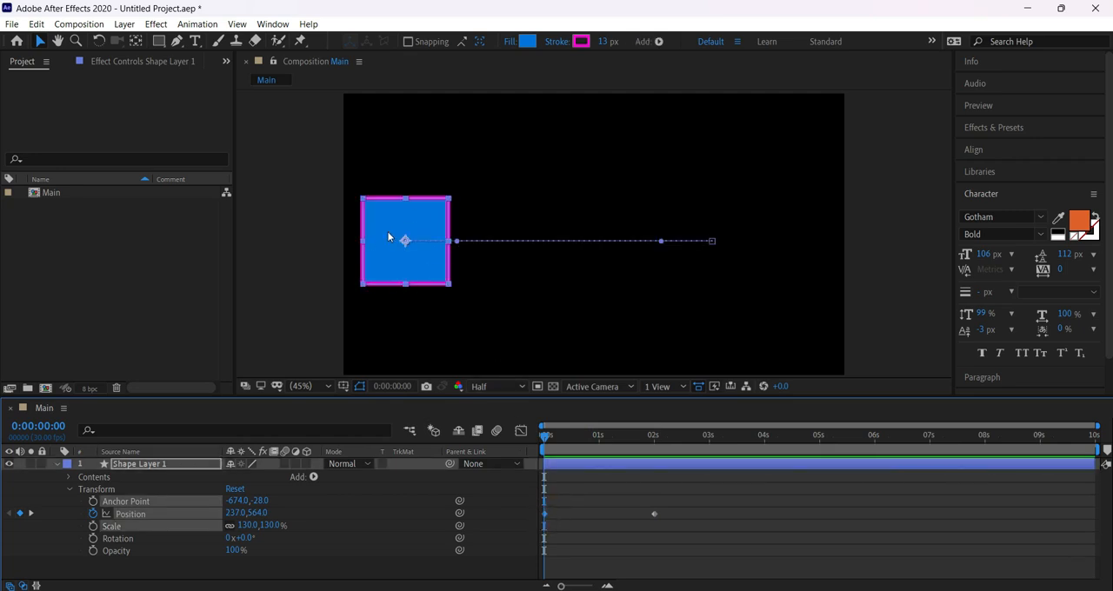
{"action": "left_click", "coordinate": [641, 440]}
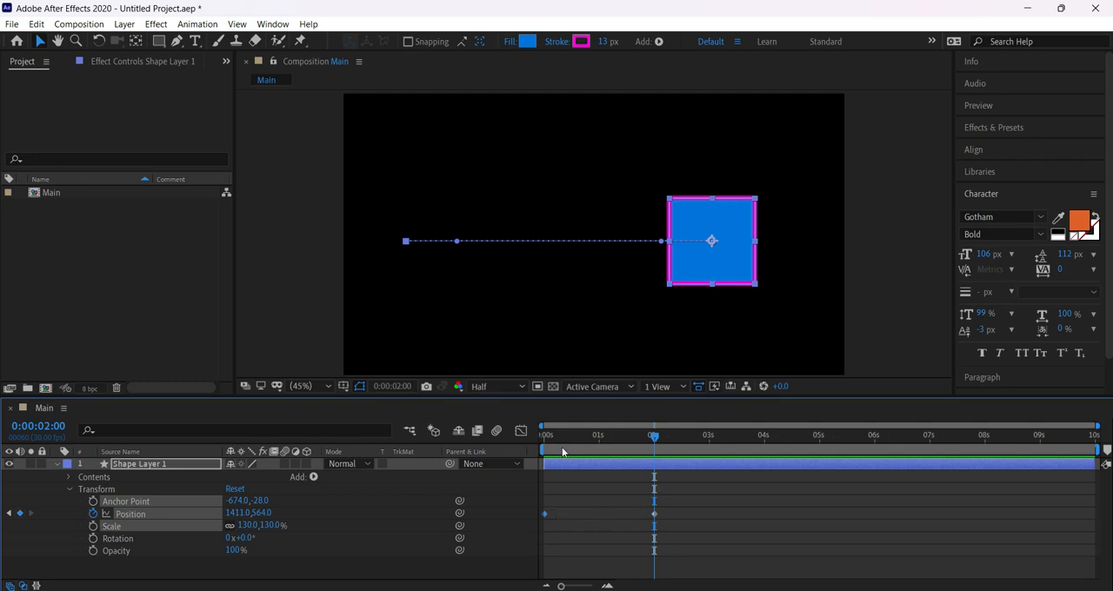
Preview the square's Position animation twice from 0:00:00:00.
{"action": "left_click", "coordinate": [541, 436]}
{"action": "key", "text": "space"}
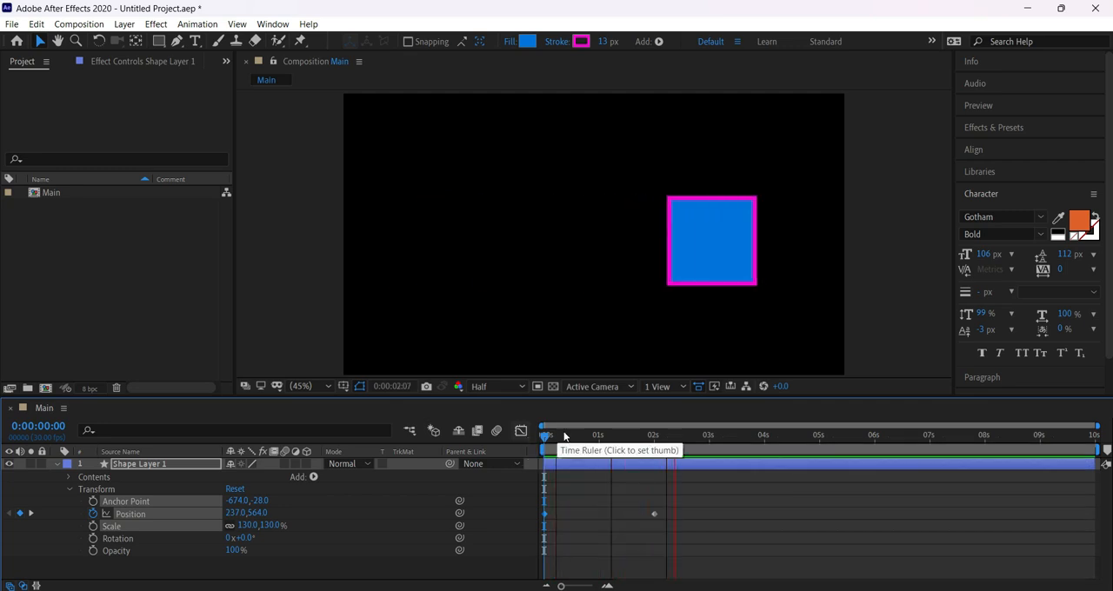
{"action": "key", "text": "space"}
{"action": "left_click", "coordinate": [543, 435]}
{"action": "key", "text": "space"}
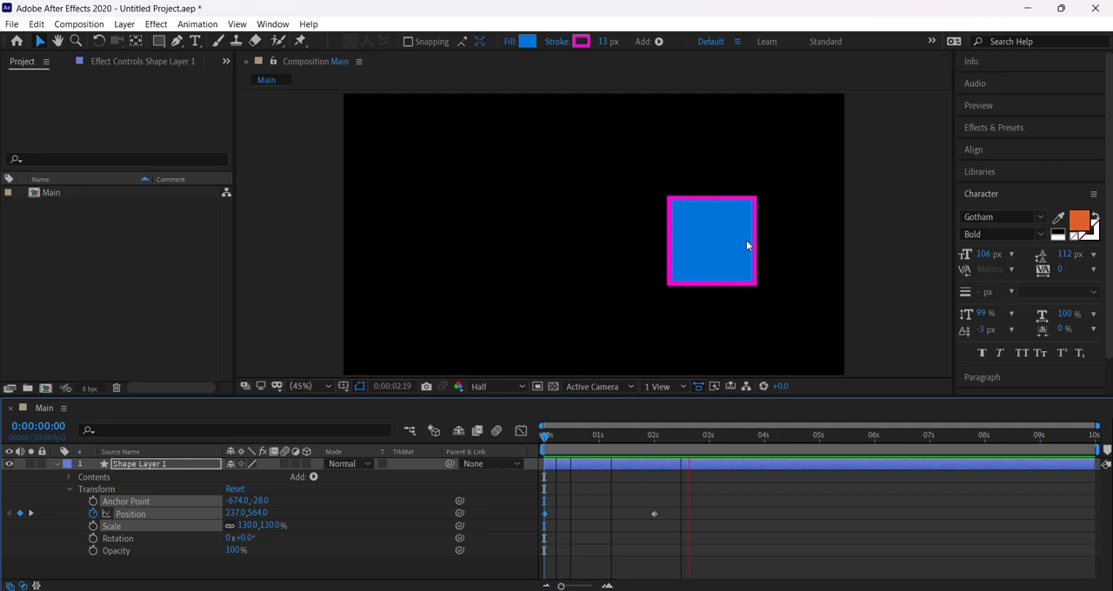
{"action": "key", "text": "space"}
Scrub from 0:00:00:00 to 0:00:02:00, replay the square's movement, and return to the start of the composition.
{"action": "left_click_drag", "start_coordinate": [591, 439], "coordinate": [525, 502]}
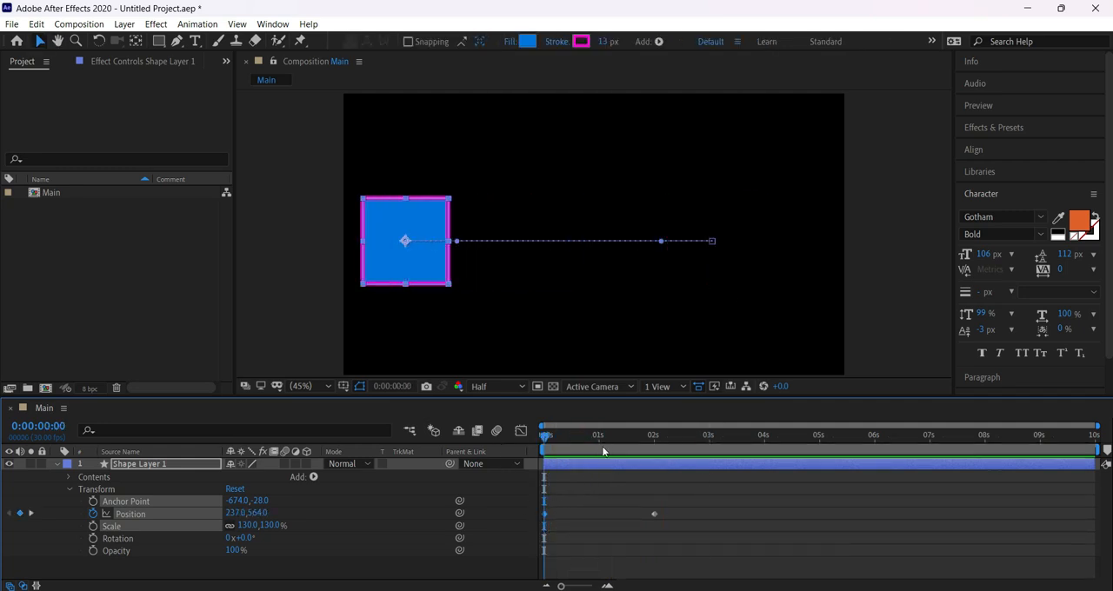
{"action": "left_click_drag", "start_coordinate": [603, 447], "coordinate": [657, 447]}
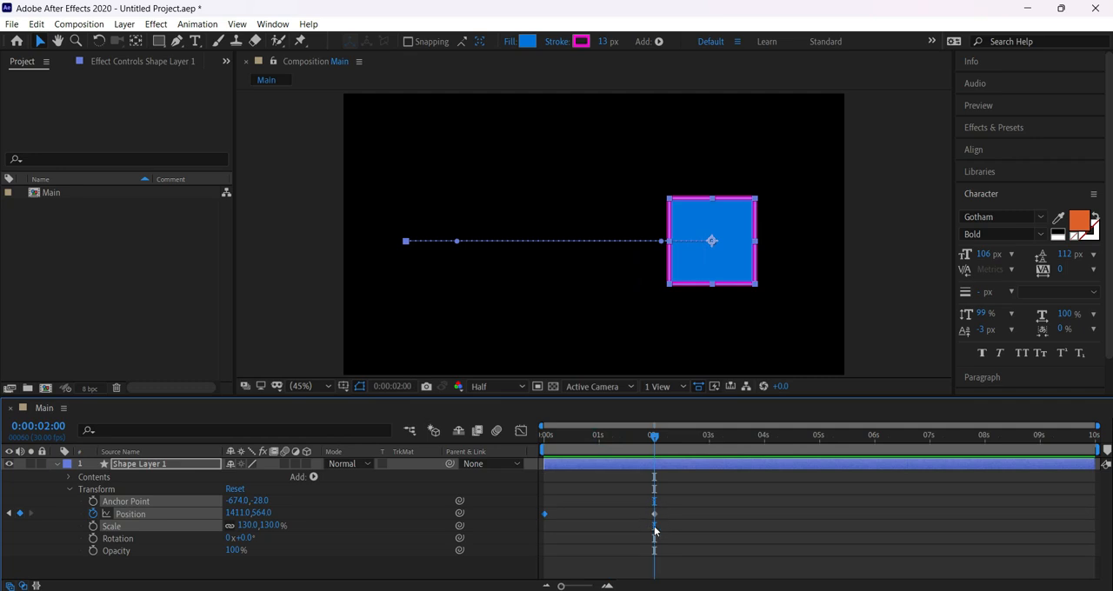
{"action": "key", "text": "Home"}
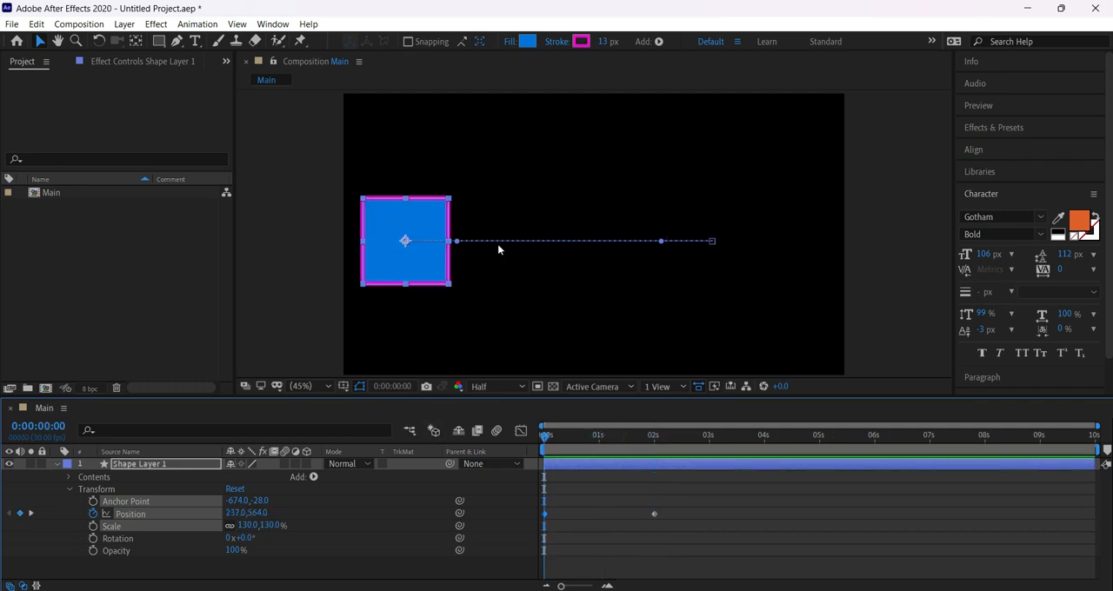
{"action": "key", "text": "space"}
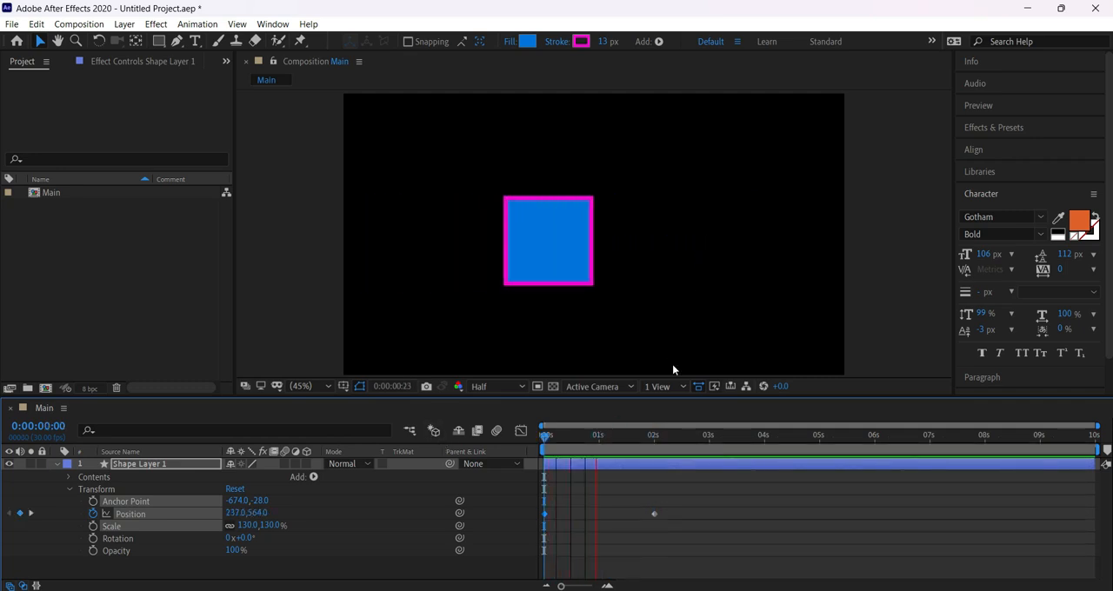
{"action": "key", "text": "space"}
{"action": "left_click_drag", "start_coordinate": [637, 434], "coordinate": [648, 457]}
{"action": "key", "text": "space"}
{"action": "key", "text": "Home"}
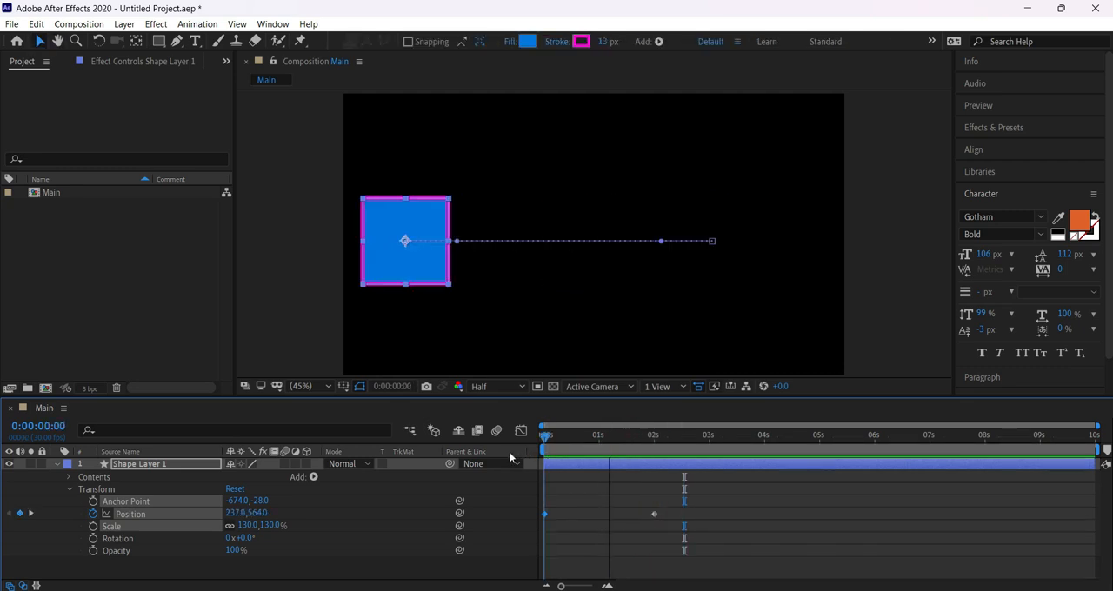
Delete the square's Position keyframes and move the square freehand near the frame's centre, to about 984, 551.
{"action": "left_click_drag", "start_coordinate": [708, 501], "coordinate": [534, 529]}
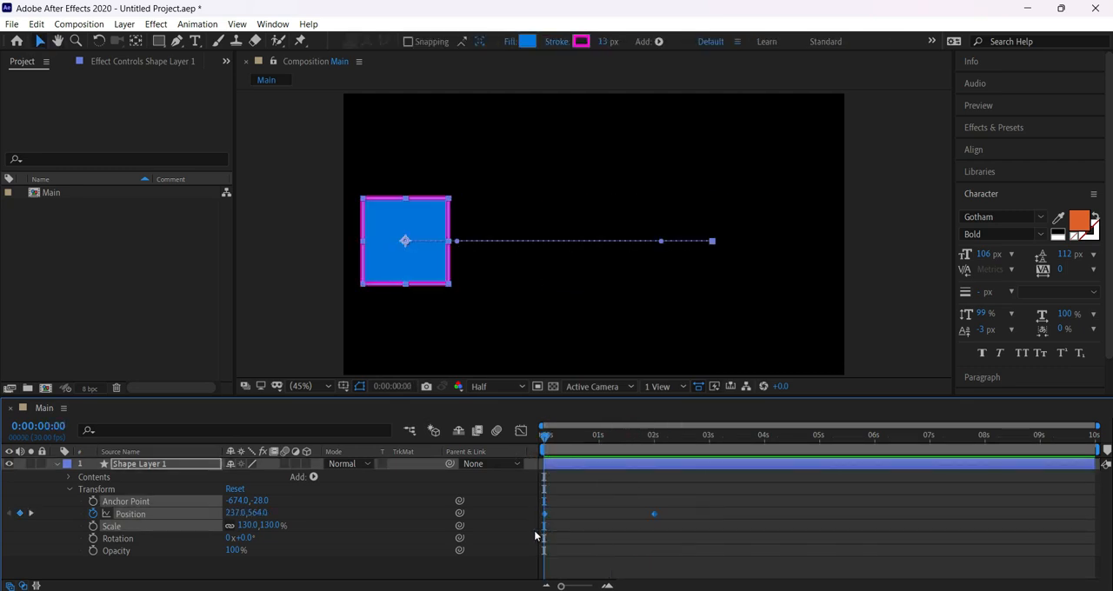
{"action": "key", "text": "Delete"}
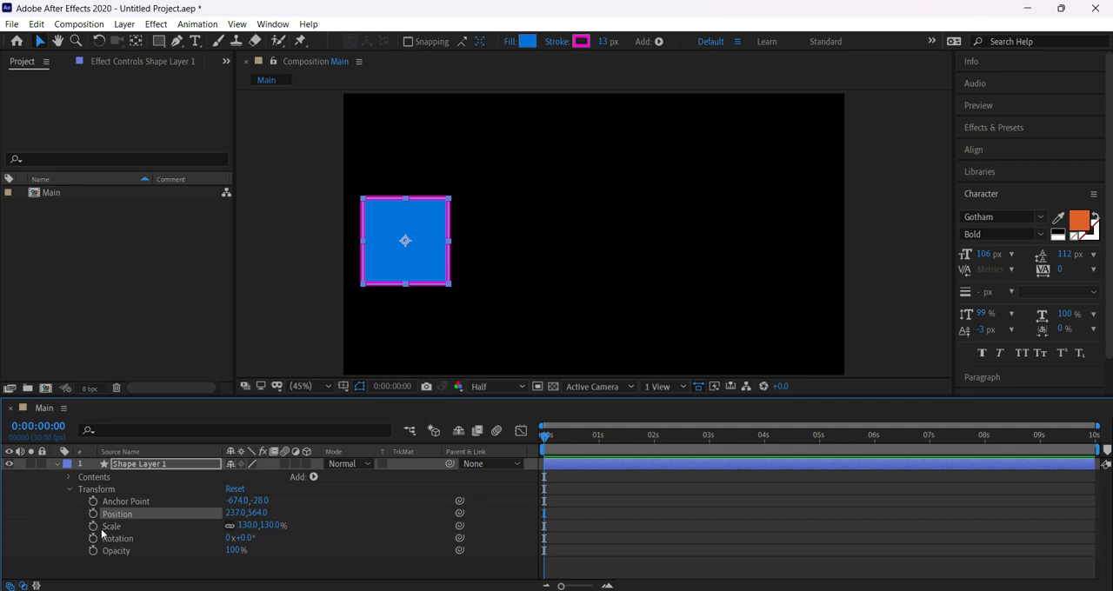
{"action": "left_click_drag", "start_coordinate": [394, 263], "coordinate": [578, 253]}
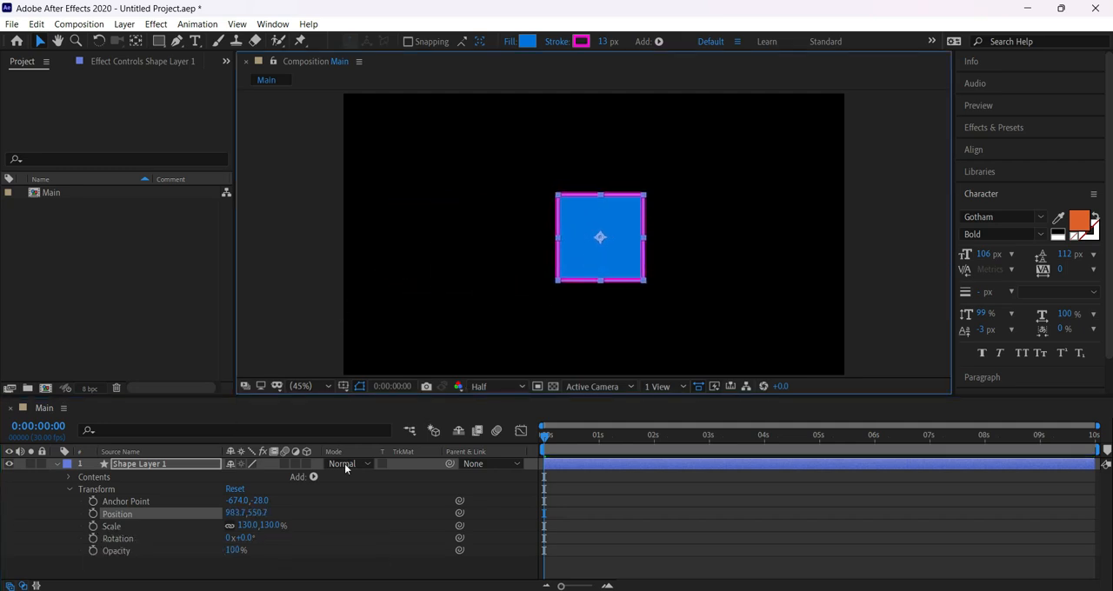
Turn on Scale keyframing for the square at 0:00:00:00 with its current scale as the starting keyframe.
{"action": "left_click", "coordinate": [93, 526]}
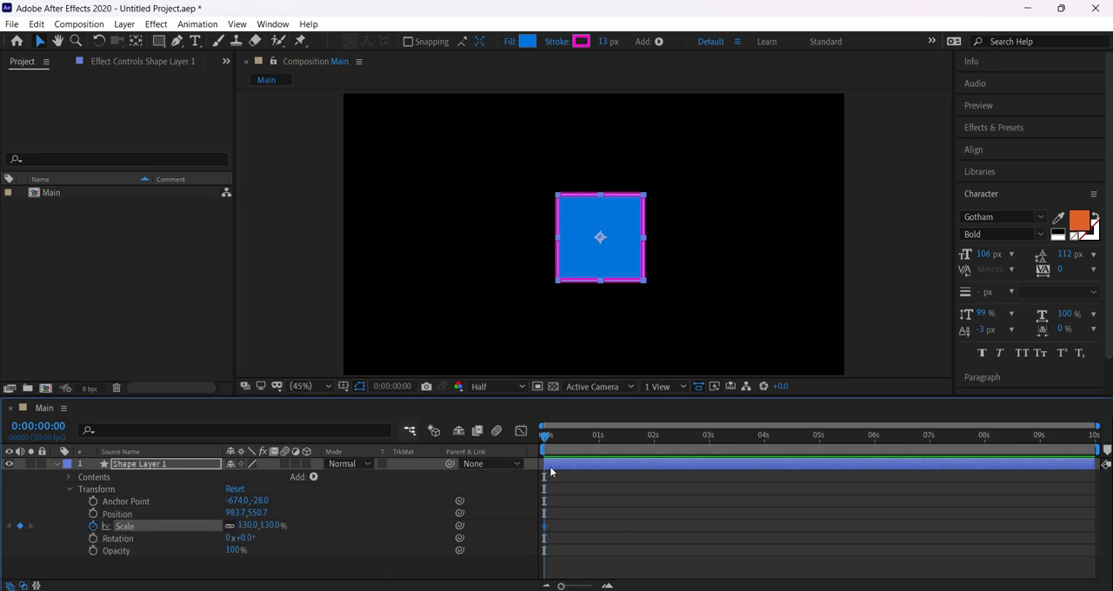
{"action": "left_click_drag", "start_coordinate": [549, 434], "coordinate": [658, 440]}
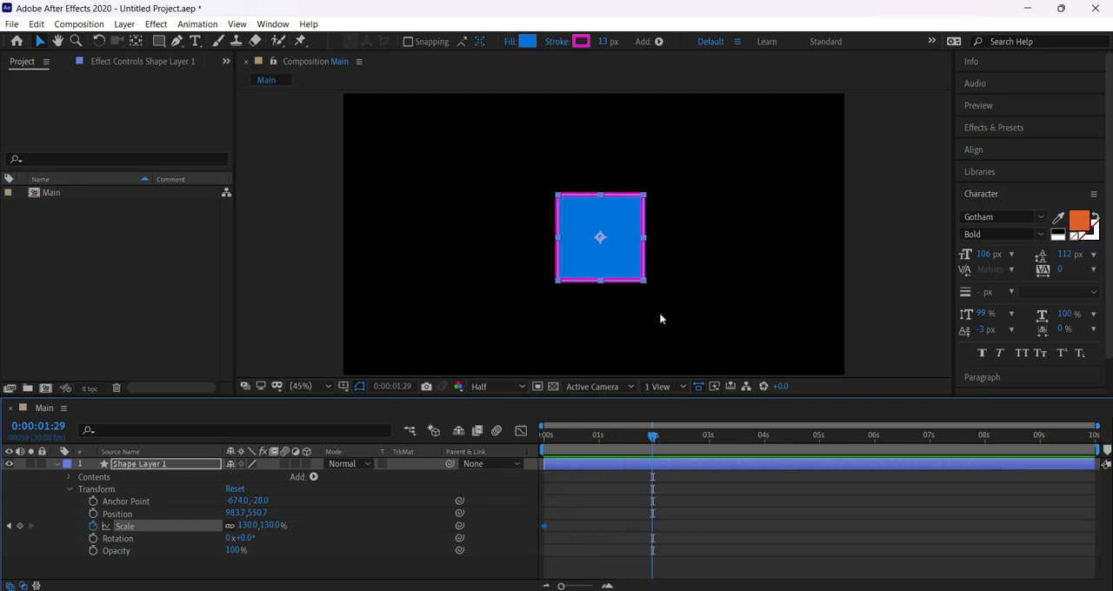
{"action": "left_click_drag", "start_coordinate": [570, 434], "coordinate": [473, 448]}
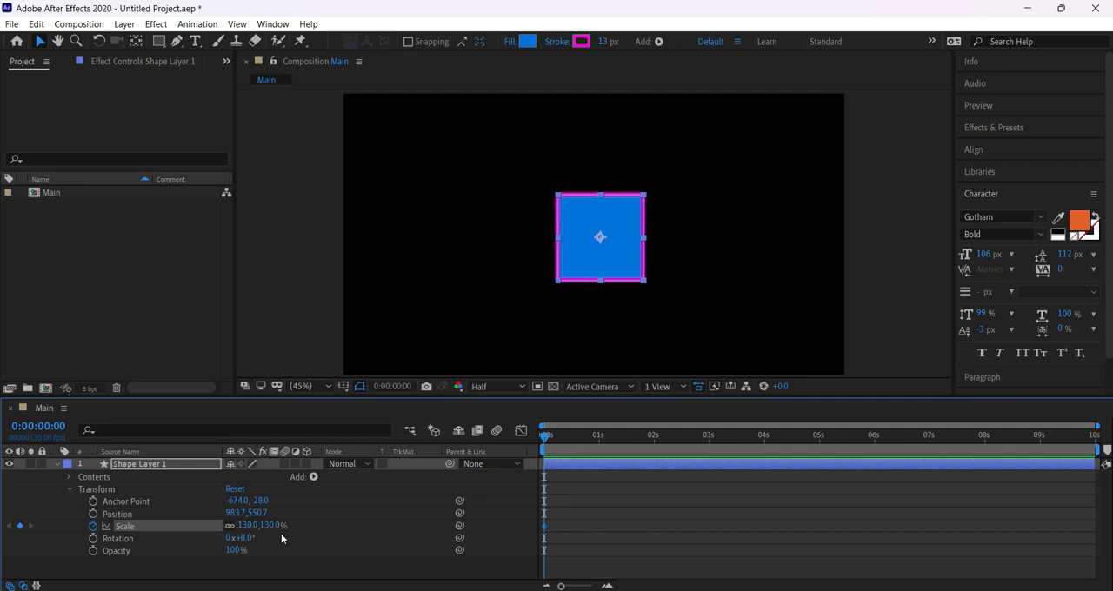
Add a Scale keyframe at 0:00:01:29 and enlarge the square there to 305%.
{"action": "left_click_drag", "start_coordinate": [637, 437], "coordinate": [652, 440]}
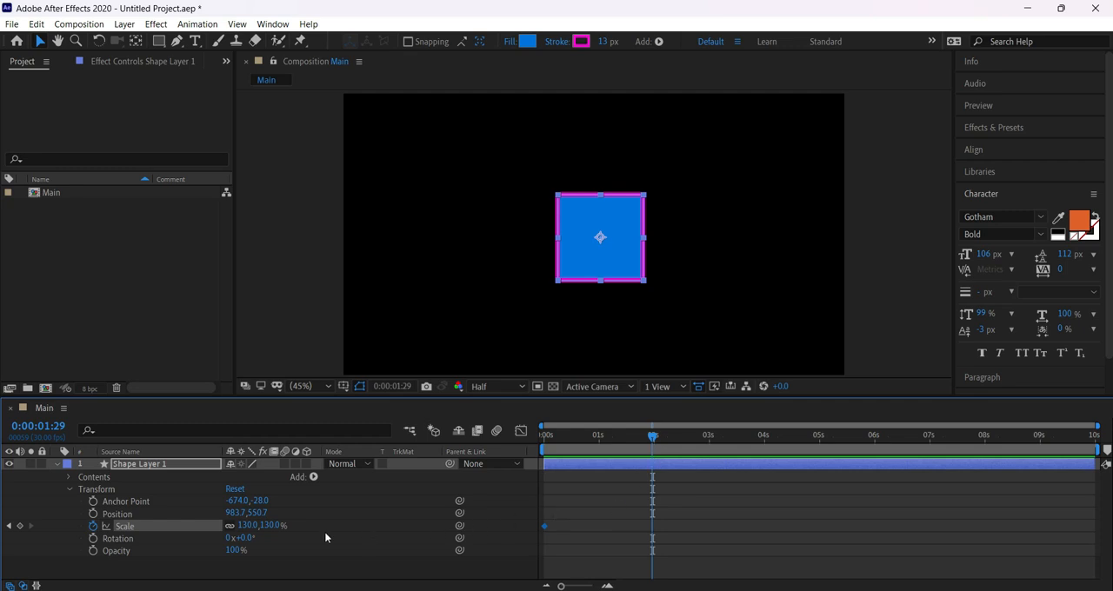
{"action": "left_click", "coordinate": [20, 526]}
{"action": "left_click_drag", "start_coordinate": [248, 526], "coordinate": [381, 541]}
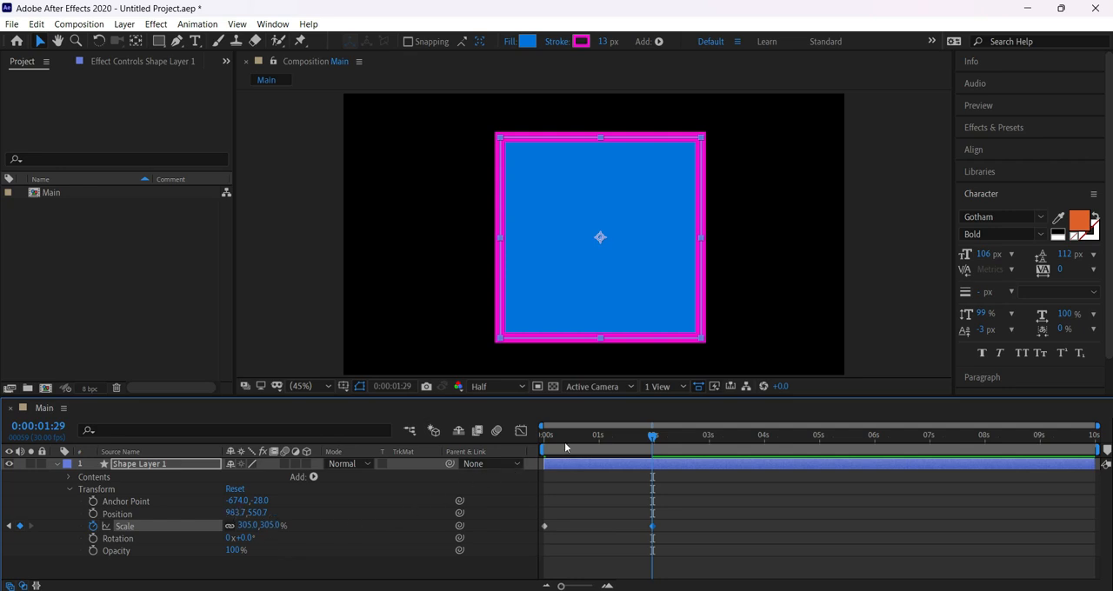
Scrub the beginning of the square's Scale animation and return to 0:00:00:00.
{"action": "left_click_drag", "start_coordinate": [564, 441], "coordinate": [506, 441]}
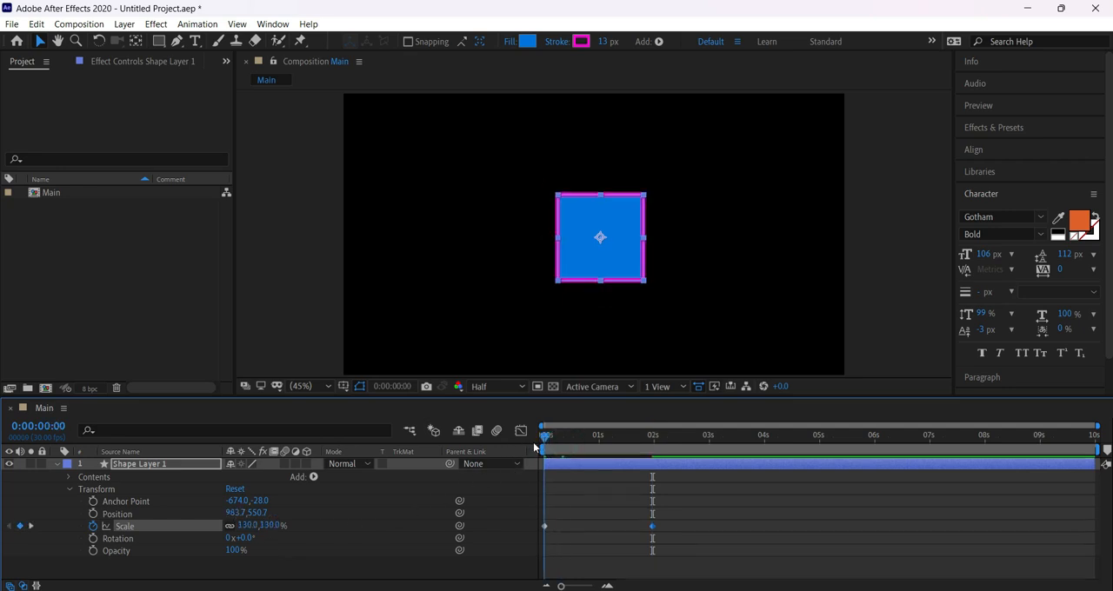
{"action": "left_click", "coordinate": [569, 435]}
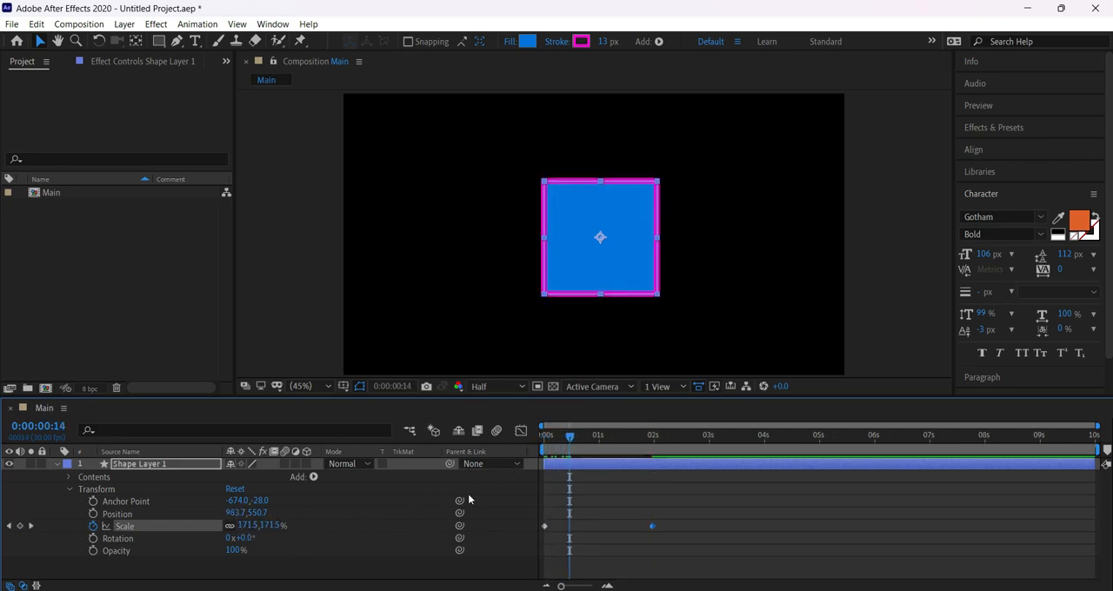
{"action": "left_click_drag", "start_coordinate": [569, 435], "coordinate": [501, 445]}
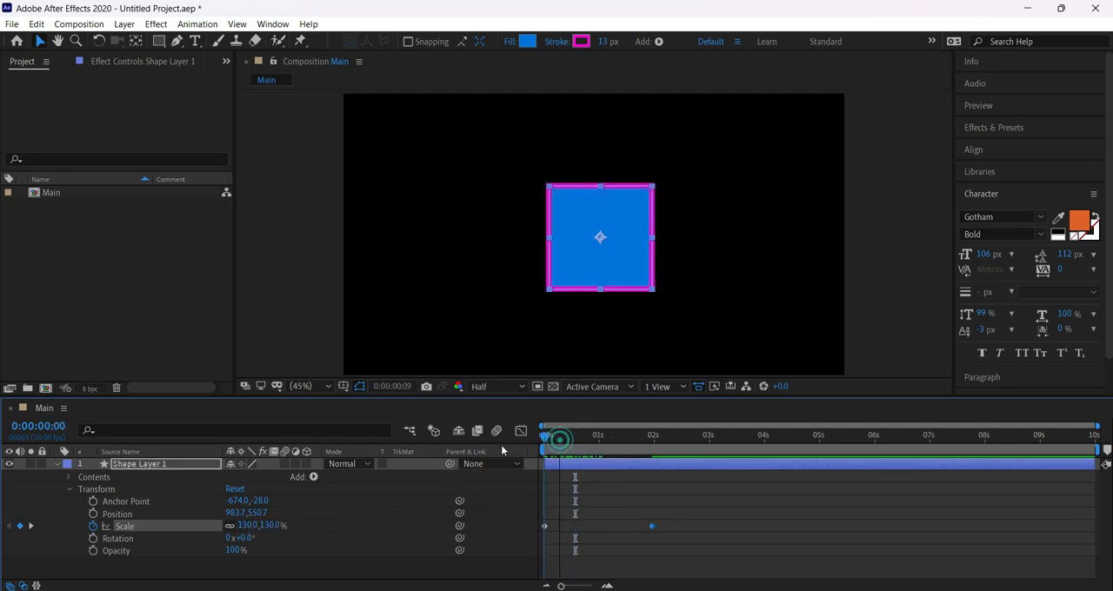
Select the square's first and second Scale keyframes in turn and preview the scaling animation from the beginning.
{"action": "left_click_drag", "start_coordinate": [561, 516], "coordinate": [530, 534]}
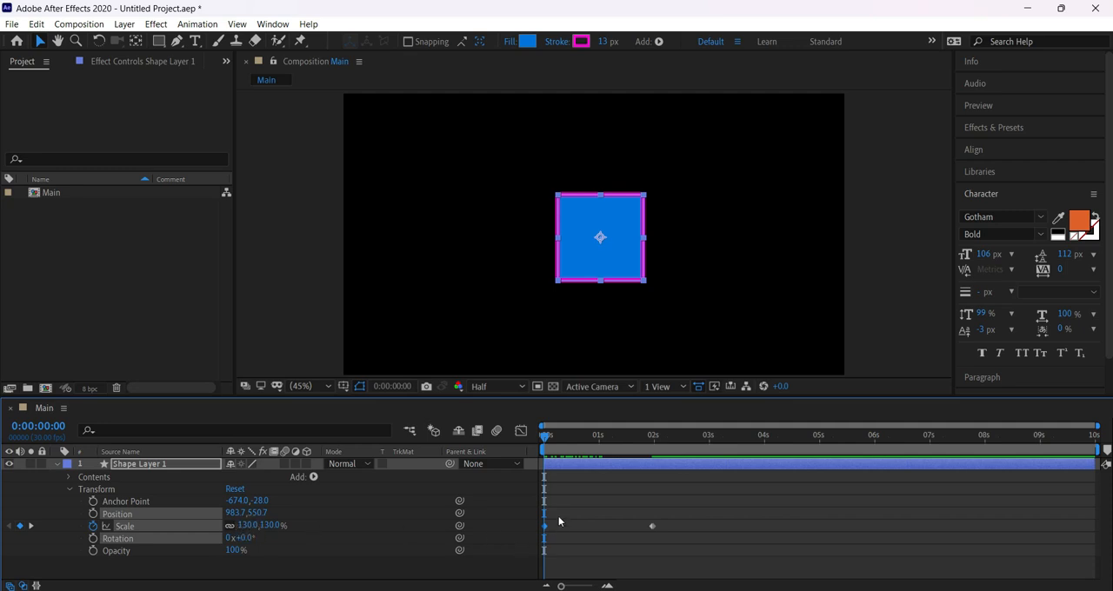
{"action": "left_click_drag", "start_coordinate": [558, 516], "coordinate": [532, 539]}
{"action": "left_click_drag", "start_coordinate": [666, 517], "coordinate": [644, 533]}
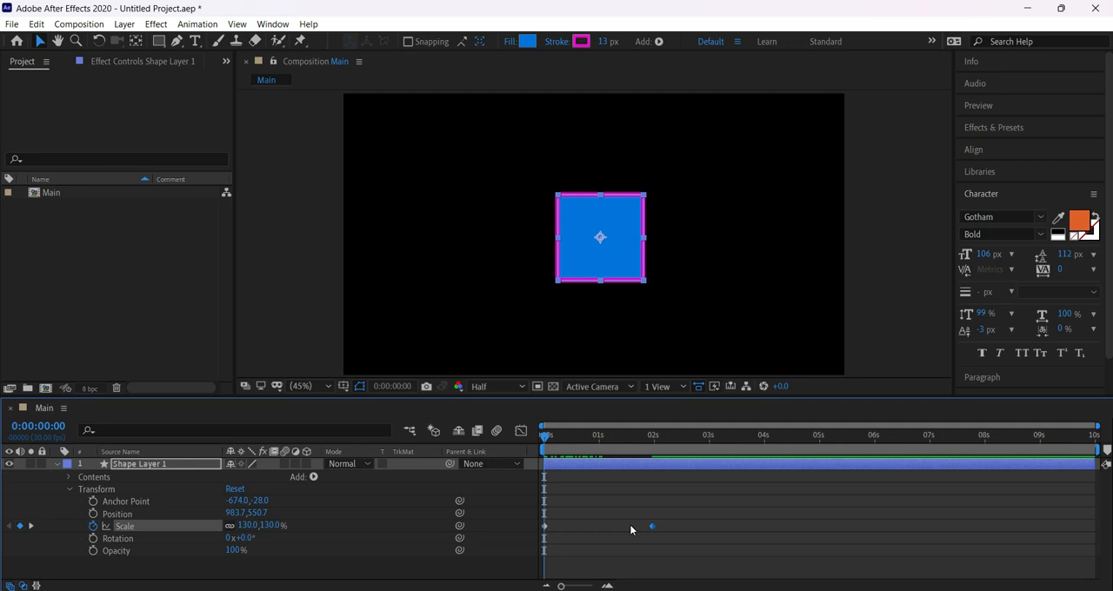
{"action": "key", "text": "space"}
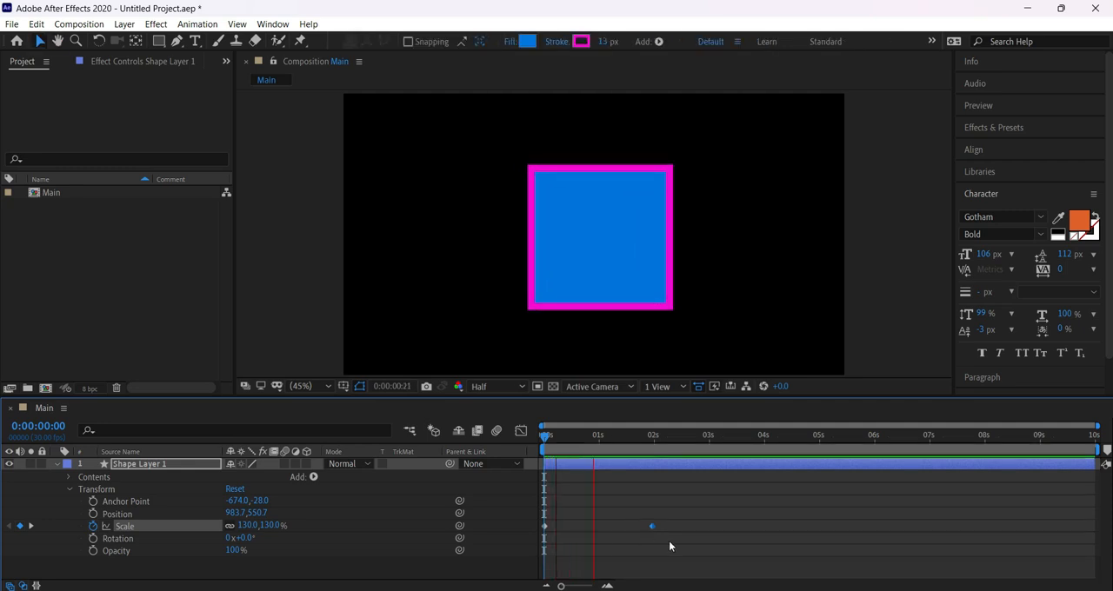
{"action": "key", "text": "space"}
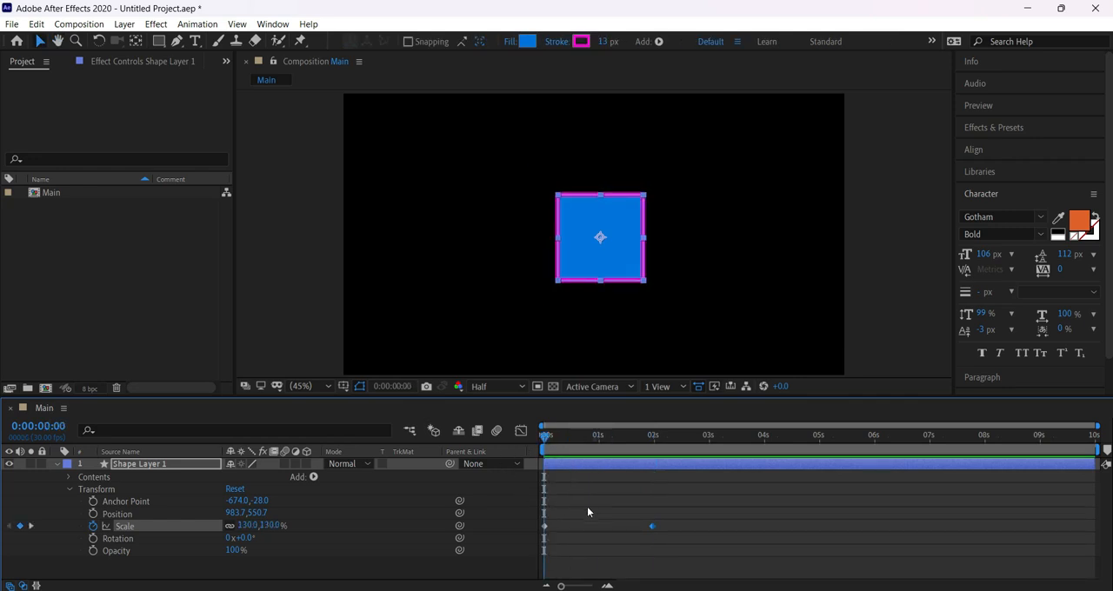
Compare the square at its two Scale keyframes, 0:00:00:00 and 0:00:01:29, and replay the animation from the start.
{"action": "left_click_drag", "start_coordinate": [579, 496], "coordinate": [538, 557]}
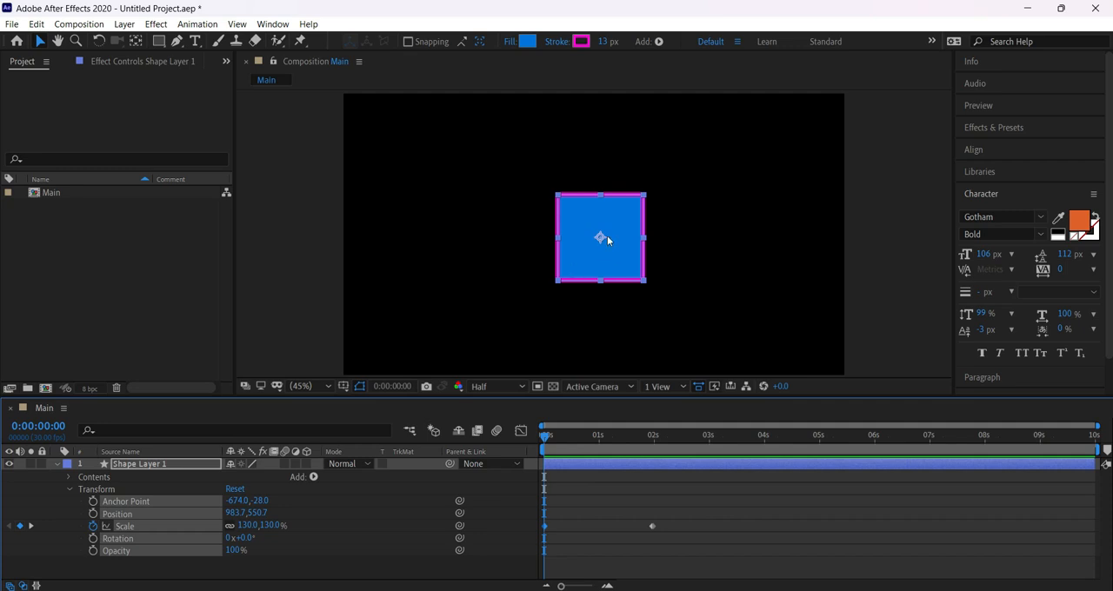
{"action": "left_click_drag", "start_coordinate": [598, 442], "coordinate": [655, 457]}
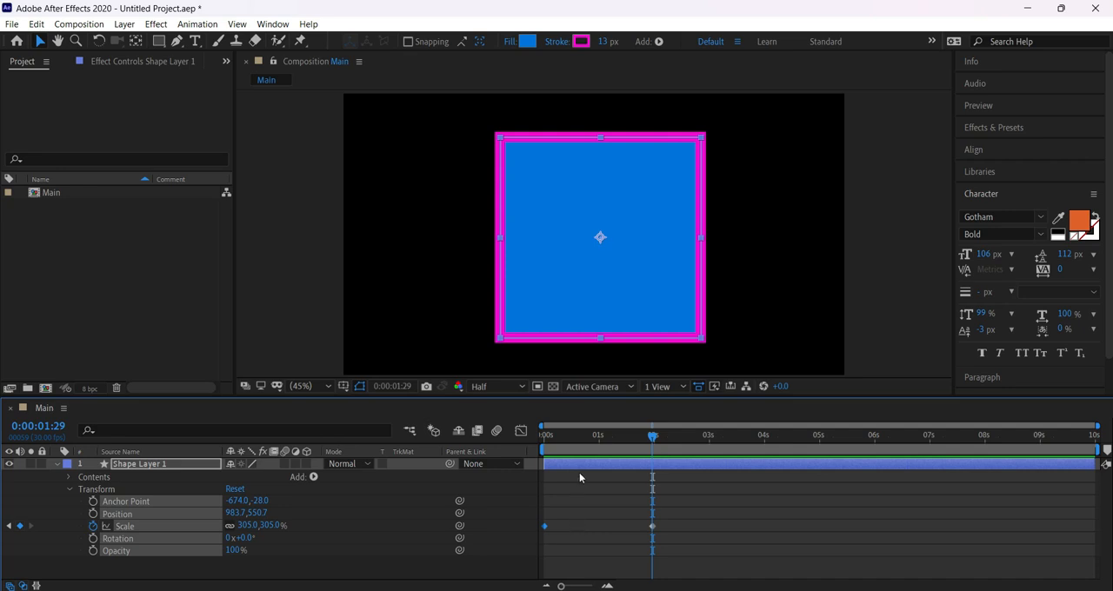
{"action": "left_click_drag", "start_coordinate": [553, 436], "coordinate": [491, 449]}
{"action": "key", "text": "space"}
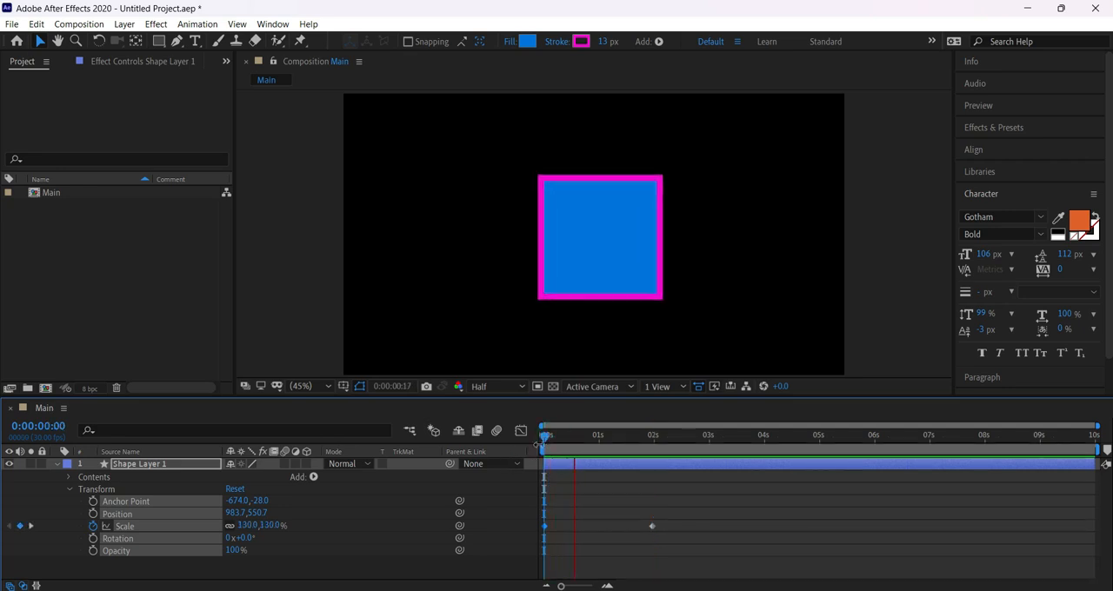
{"action": "left_click", "coordinate": [566, 443]}
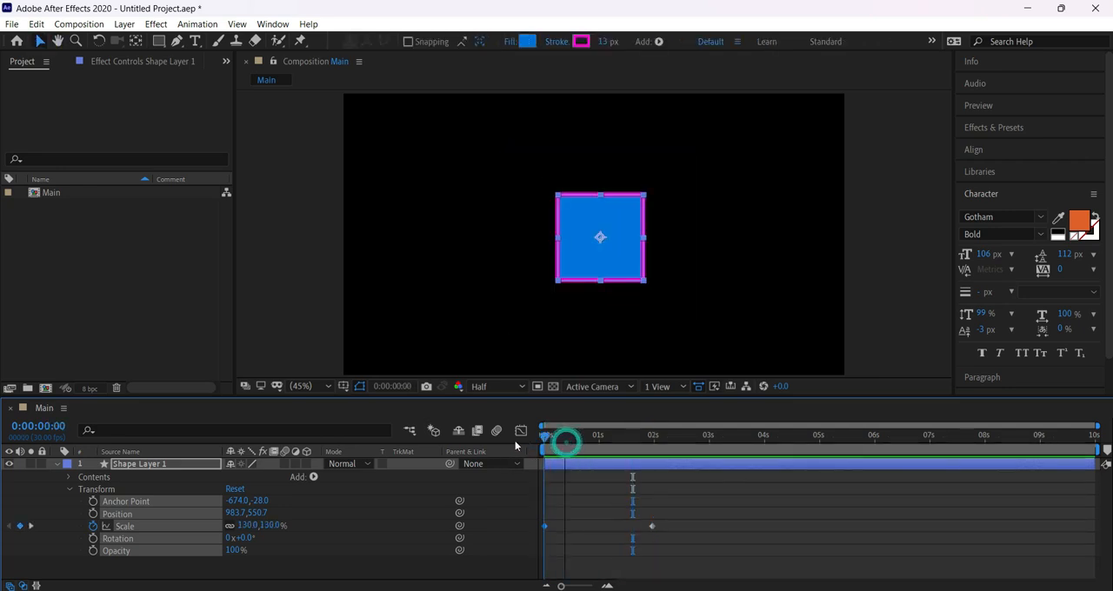
{"action": "key", "text": "space"}
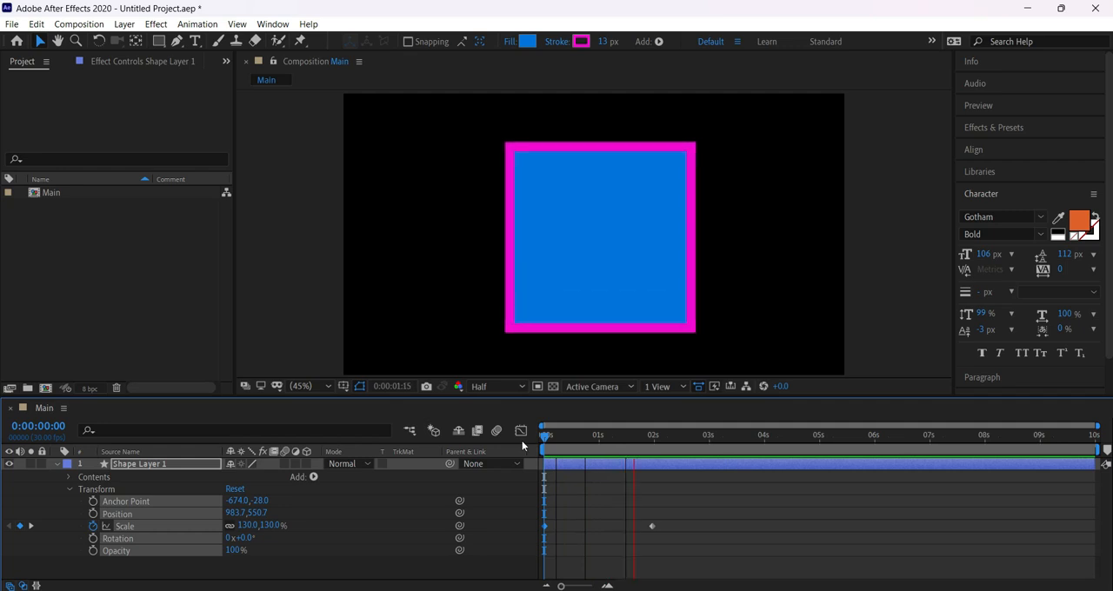
Stop the playback at 0:00:00:00 and delete both of the square's Scale keyframes.
{"action": "left_click", "coordinate": [556, 439]}
{"action": "left_click_drag", "start_coordinate": [700, 515], "coordinate": [545, 557]}
{"action": "key", "text": "Delete"}
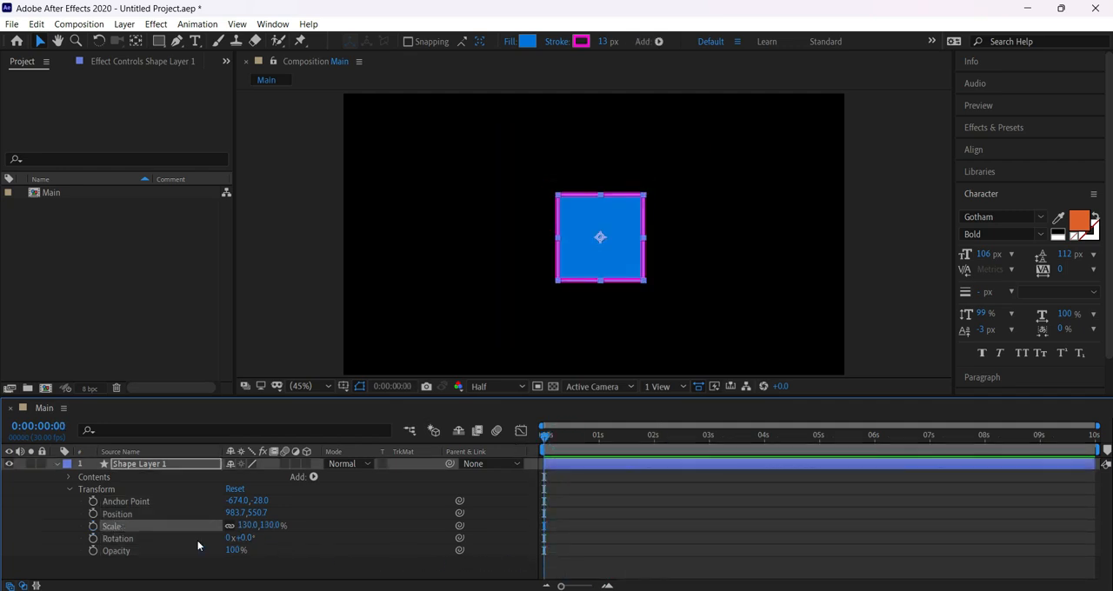
Animate the square's Rotation from its current angle at 0:00:00:00 to 259° at 0:00:02:00.
{"action": "left_click", "coordinate": [93, 538]}
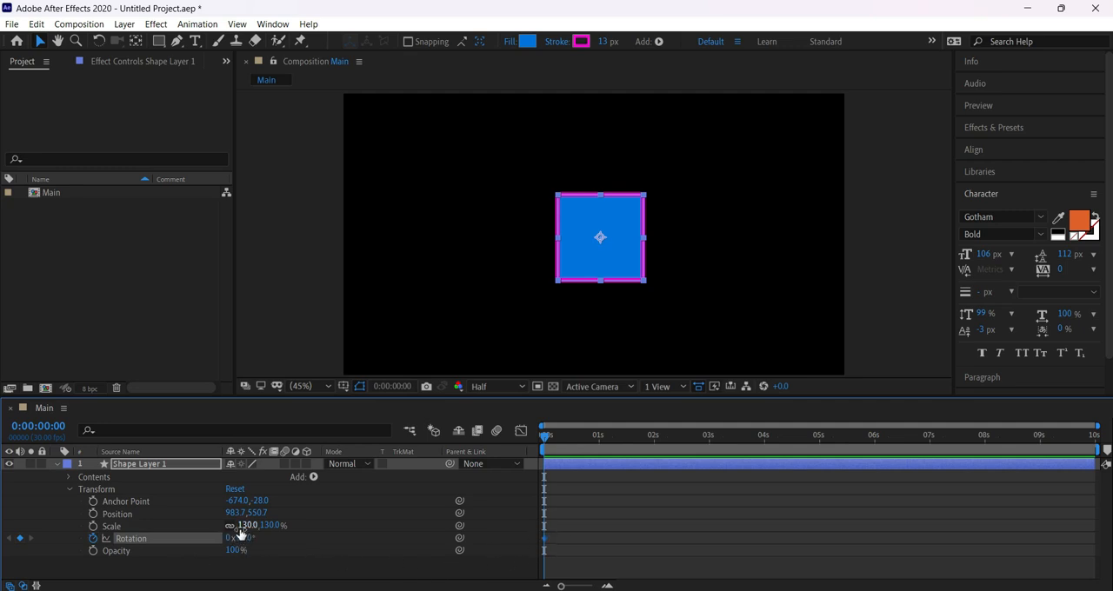
{"action": "left_click_drag", "start_coordinate": [631, 429], "coordinate": [654, 434]}
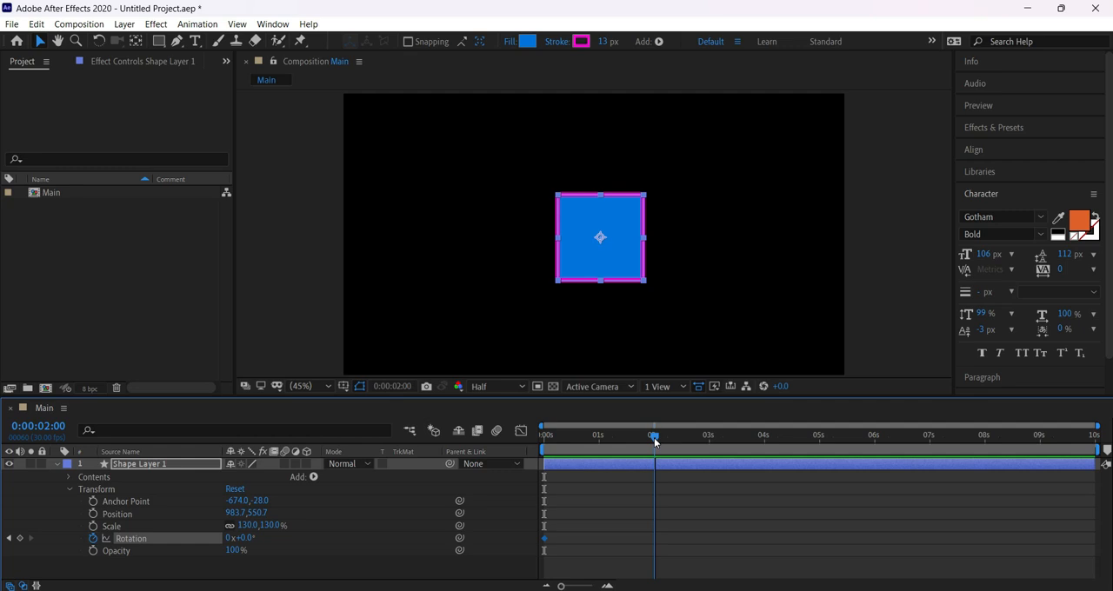
{"action": "left_click_drag", "start_coordinate": [654, 439], "coordinate": [654, 439]}
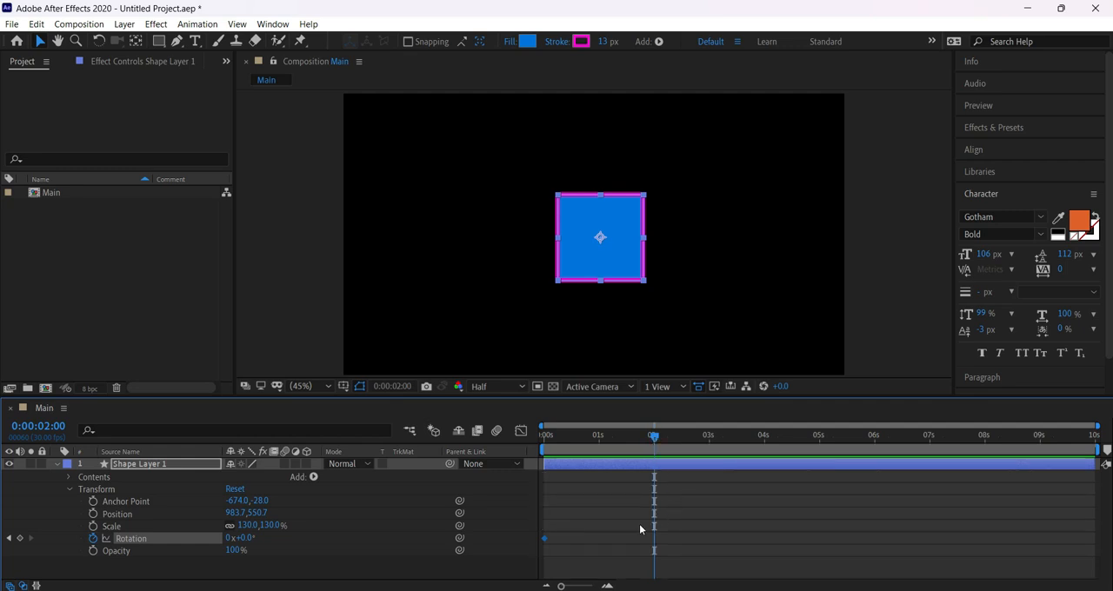
{"action": "left_click", "coordinate": [19, 538]}
{"action": "left_click_drag", "start_coordinate": [244, 540], "coordinate": [429, 539]}
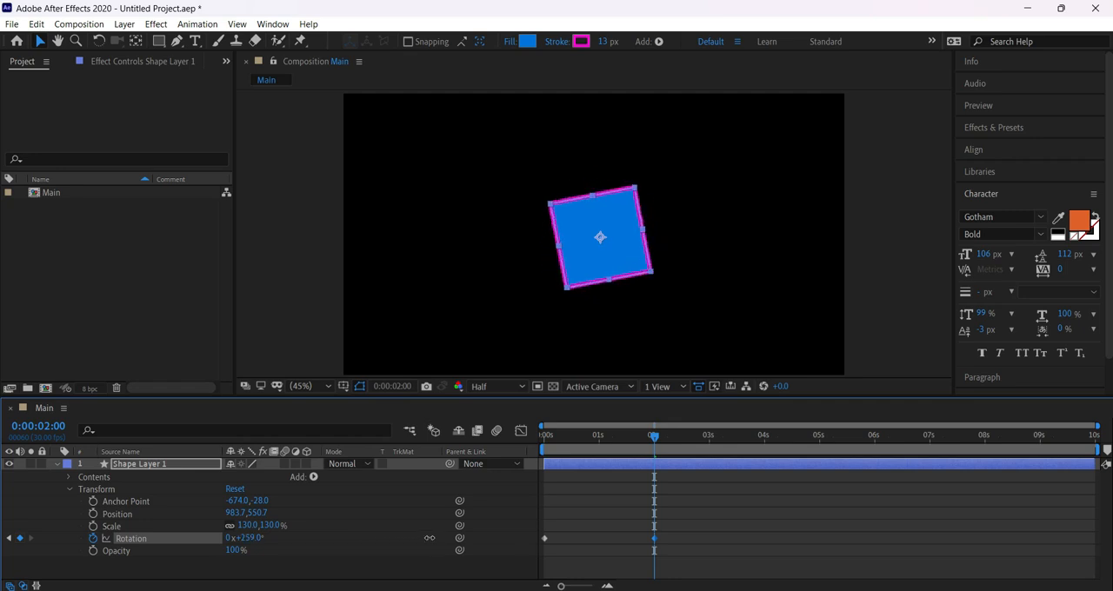
Preview the square's Rotation animation from 0:00:00:00, replay it and stop just past the second keyframe.
{"action": "left_click", "coordinate": [545, 439]}
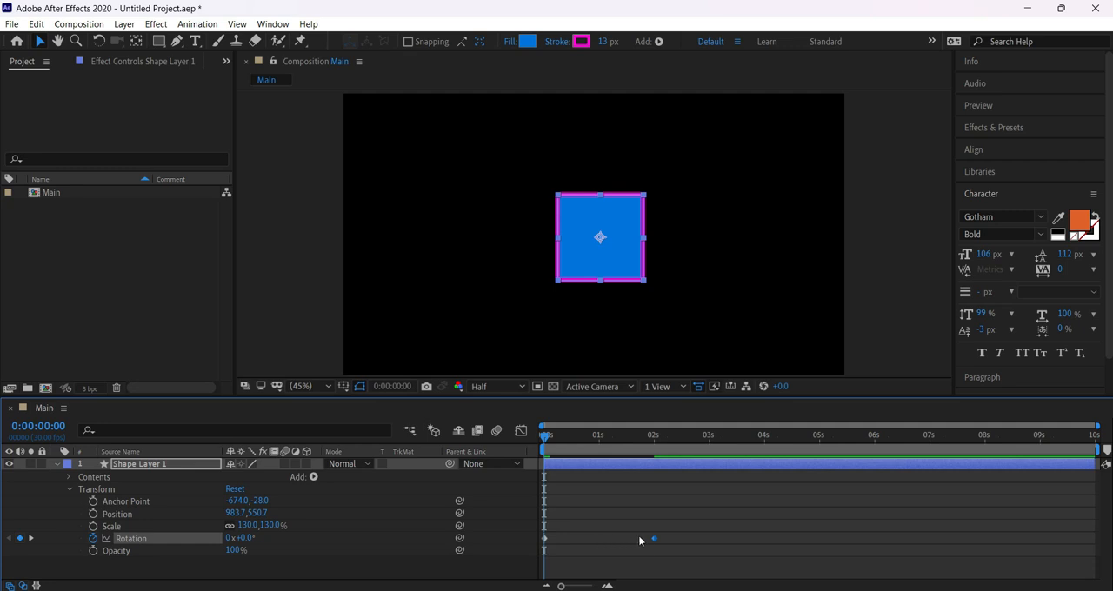
{"action": "key", "text": "space"}
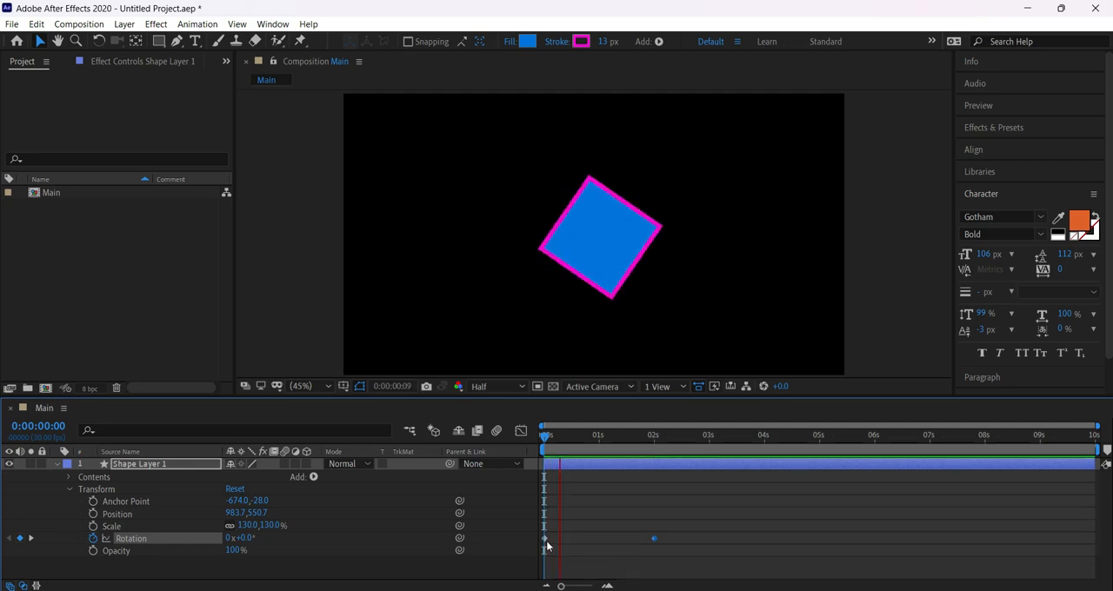
{"action": "left_click", "coordinate": [546, 540]}
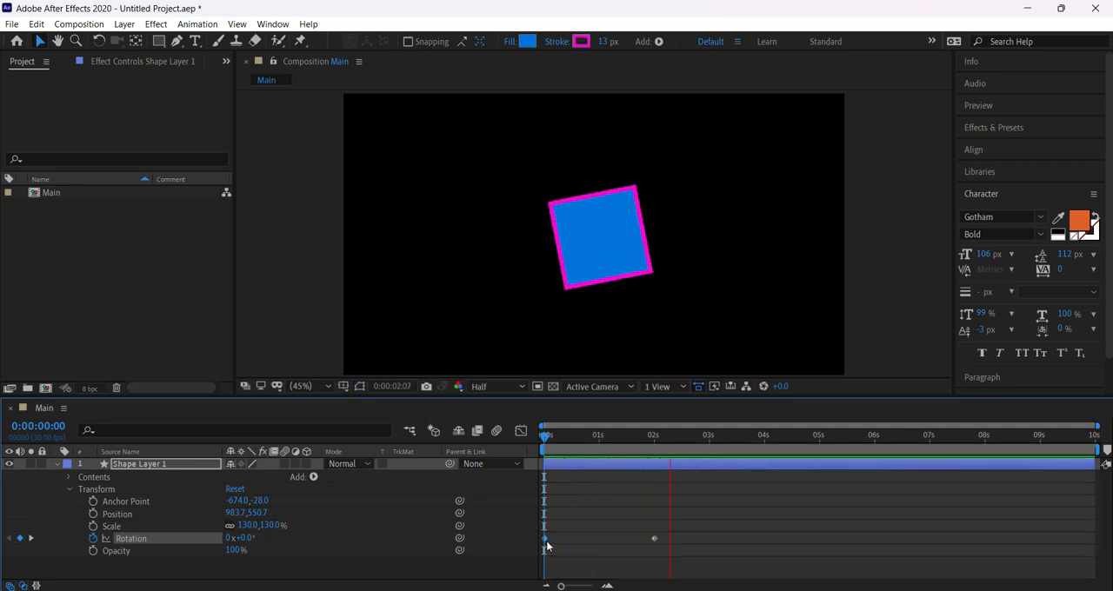
{"action": "left_click", "coordinate": [544, 438]}
{"action": "key", "text": "space"}
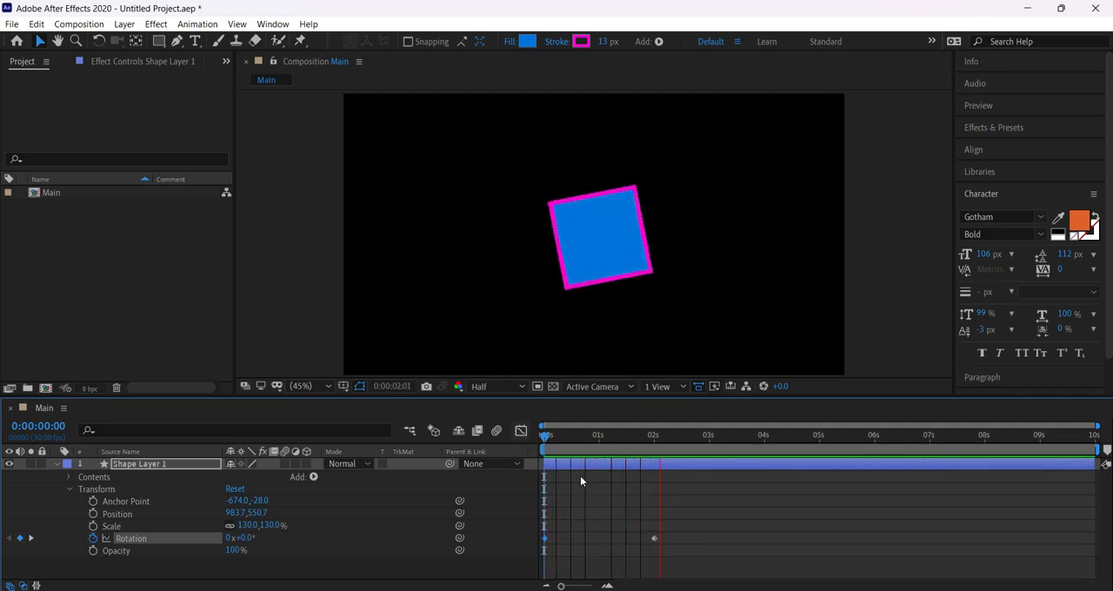
{"action": "key", "text": "space"}
Delete both Rotation keyframes, reset the square's Rotation to 0° and return to 0:00:00:00.
{"action": "left_click_drag", "start_coordinate": [679, 512], "coordinate": [518, 560]}
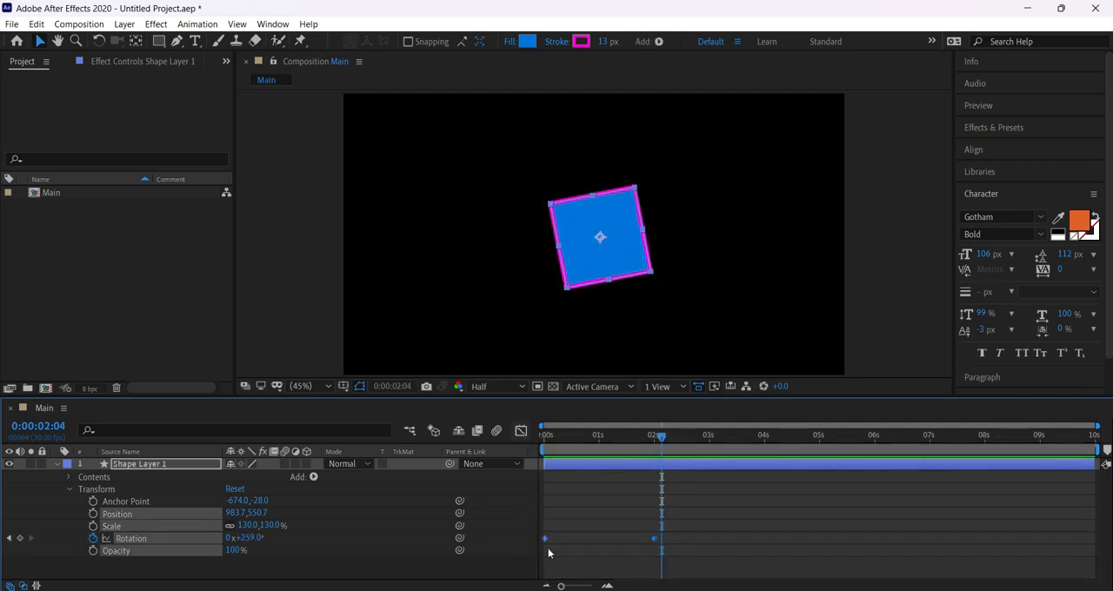
{"action": "key", "text": "Delete"}
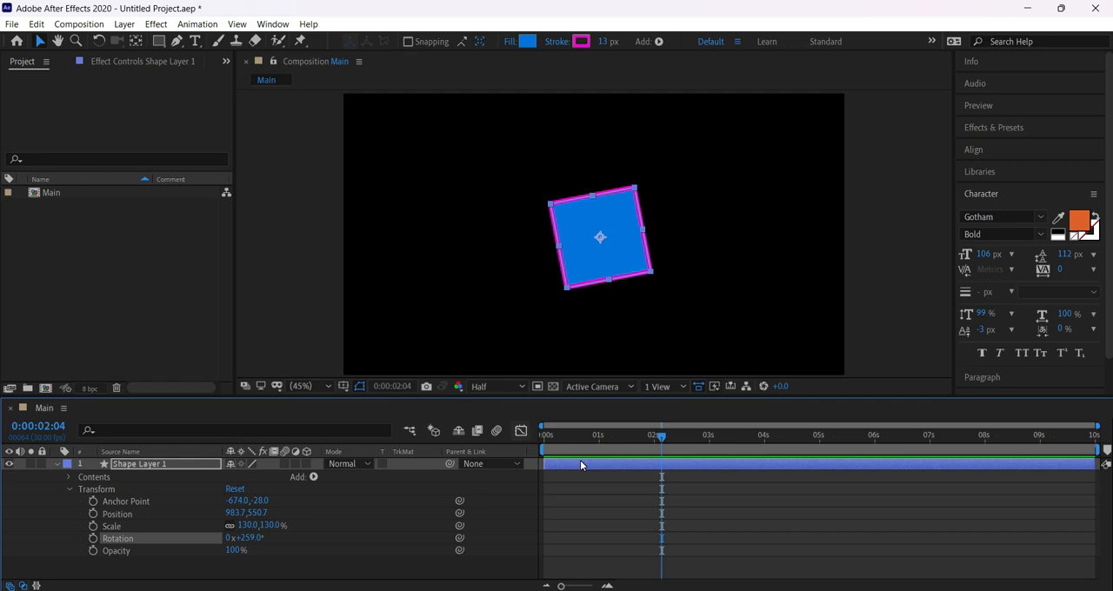
{"action": "left_click", "coordinate": [253, 539]}
{"action": "type", "text": "0"}
{"action": "key", "text": "Return"}
{"action": "left_click_drag", "start_coordinate": [560, 433], "coordinate": [545, 434]}
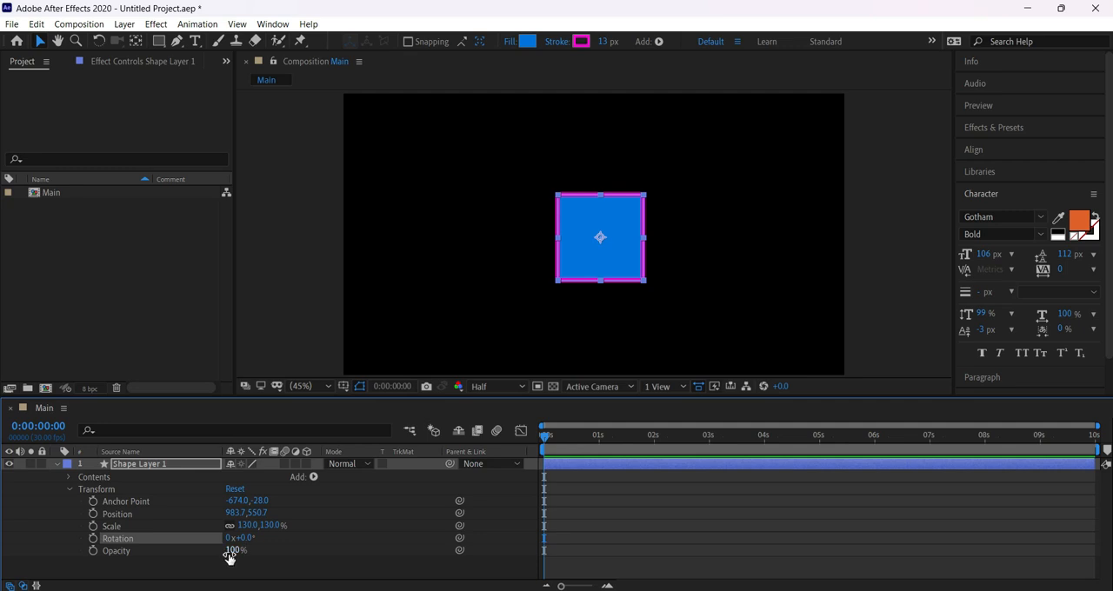
Lower the square's Opacity to 35% and move the square freehand to about 850, 522.
{"action": "mouse_move", "coordinate": [228, 557]}
{"action": "left_mouse_down"}
{"action": "mouse_move", "coordinate": [213, 561]}
{"action": "mouse_move", "coordinate": [338, 553]}
{"action": "left_mouse_up"}
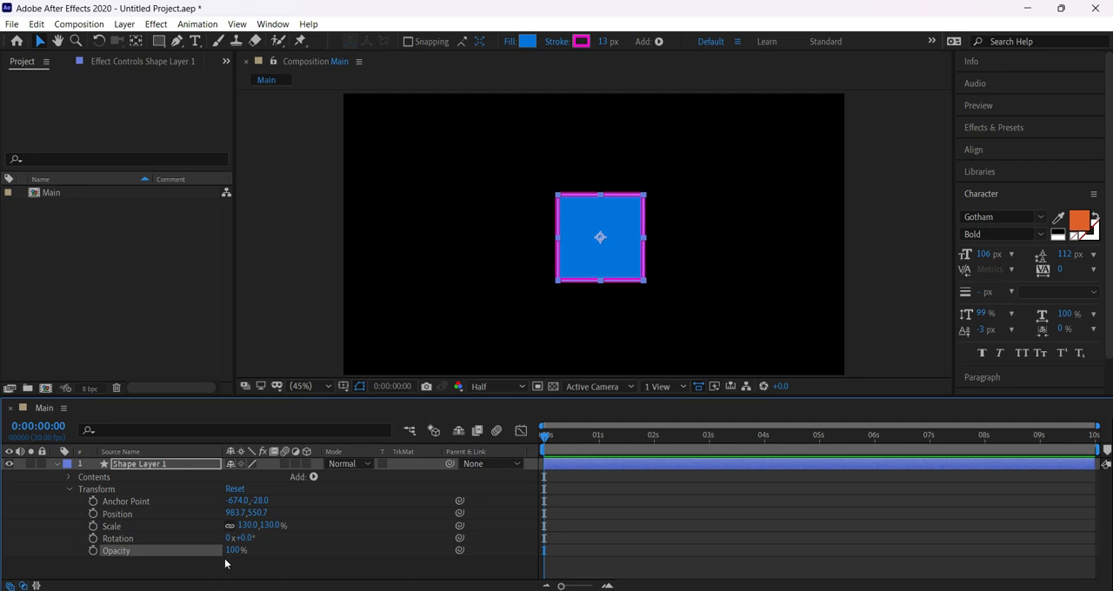
{"action": "left_click_drag", "start_coordinate": [233, 550], "coordinate": [188, 556]}
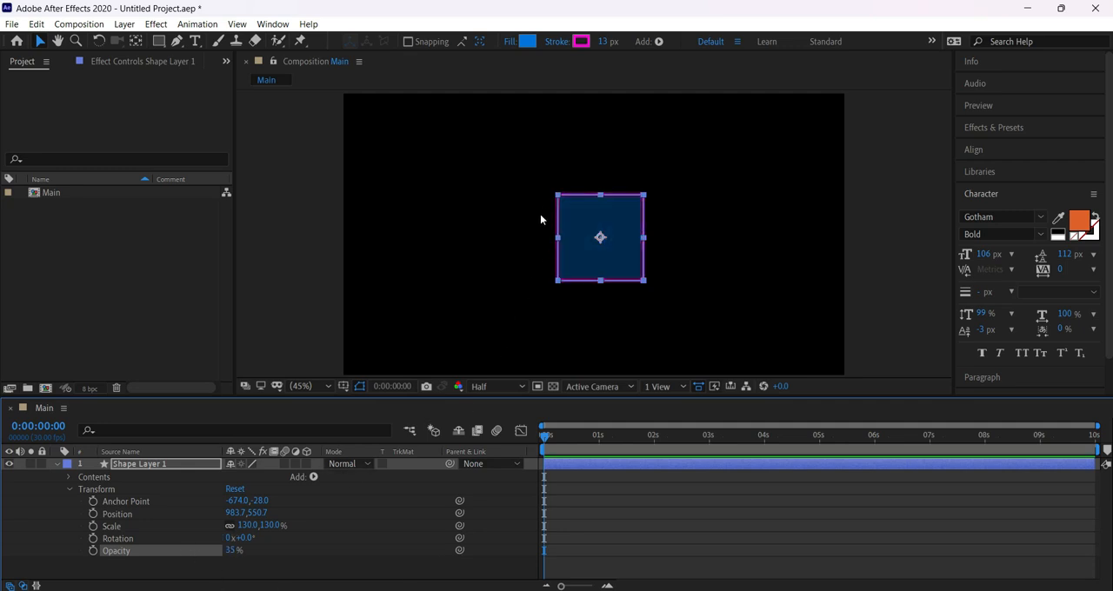
{"action": "left_click_drag", "start_coordinate": [592, 205], "coordinate": [558, 198]}
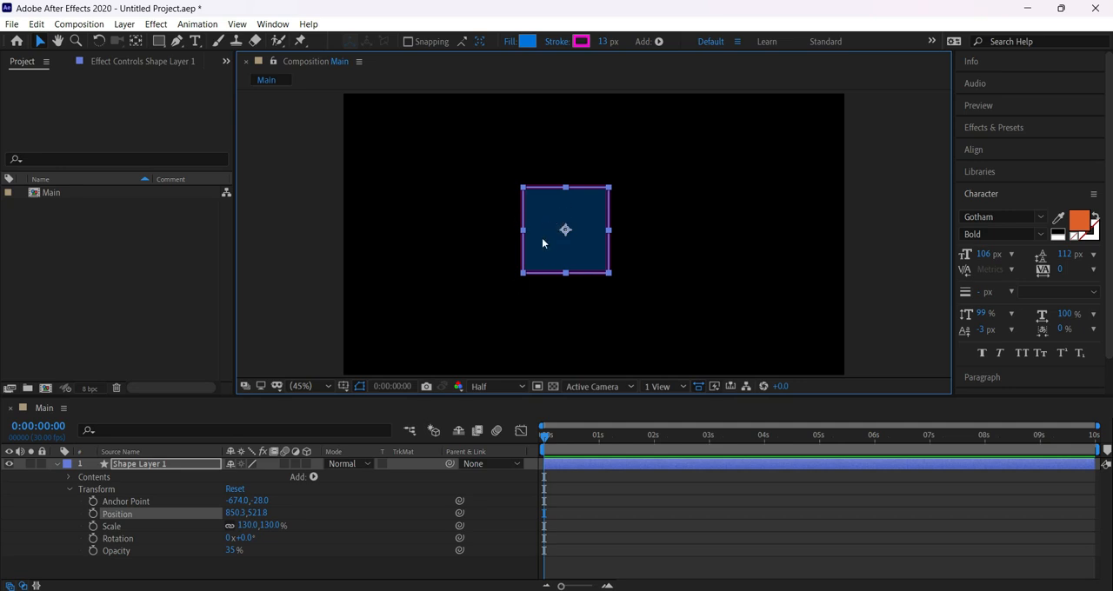
Restore the square's Opacity to 100%.
{"action": "left_click", "coordinate": [249, 550]}
{"action": "left_click_drag", "start_coordinate": [229, 551], "coordinate": [352, 560]}
{"action": "left_click", "coordinate": [324, 574]}
Animate the square's Opacity from 100% at 0:00:00:00 to 0% at 0:00:01:29.
{"action": "left_click", "coordinate": [94, 552]}
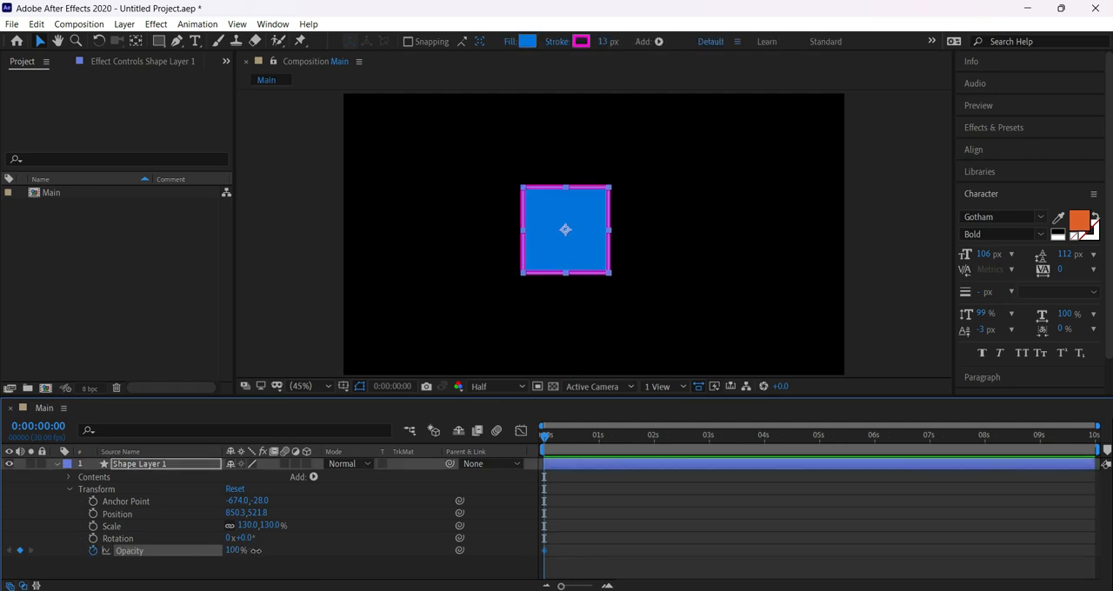
{"action": "left_click_drag", "start_coordinate": [562, 439], "coordinate": [652, 439]}
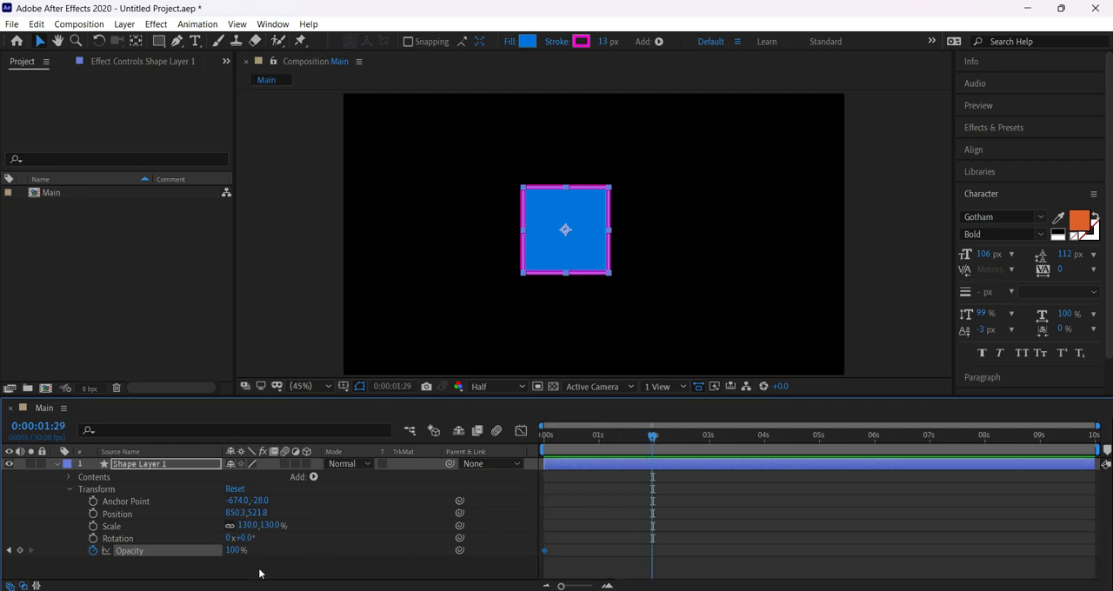
{"action": "left_click_drag", "start_coordinate": [232, 549], "coordinate": [116, 550]}
Select each Opacity keyframe in turn and preview the square's fade-out from 0:00:00:00.
{"action": "left_click_drag", "start_coordinate": [554, 434], "coordinate": [539, 438]}
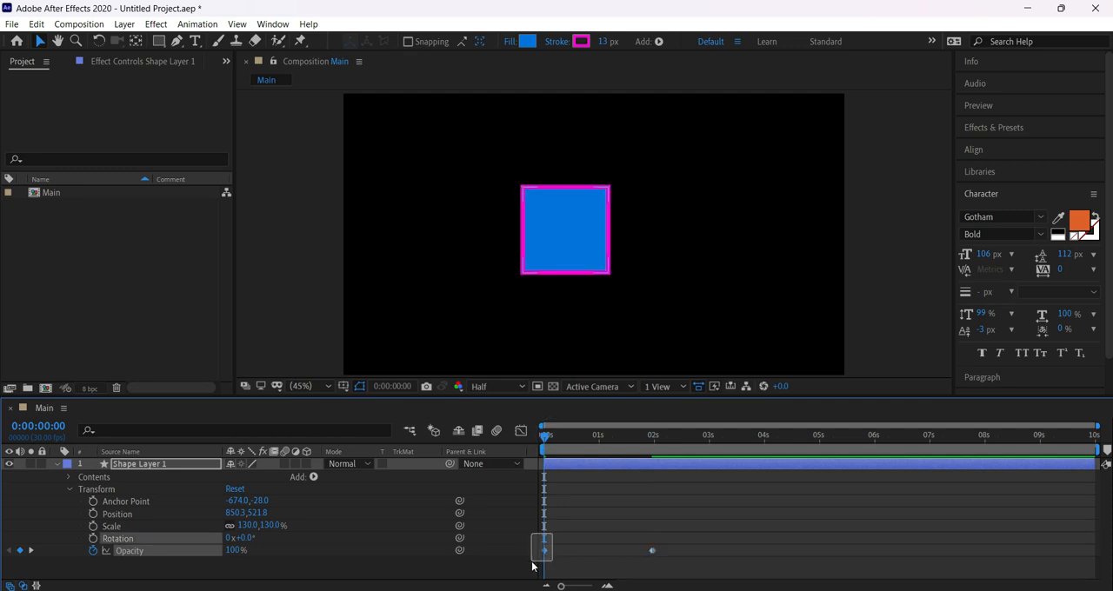
{"action": "left_click_drag", "start_coordinate": [628, 531], "coordinate": [673, 558]}
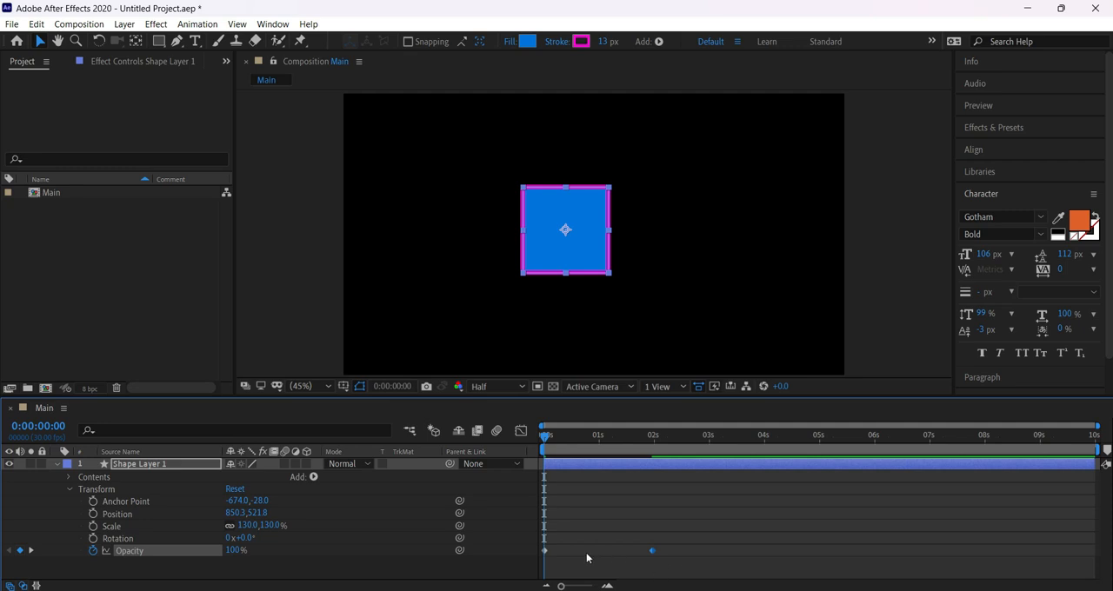
{"action": "left_click_drag", "start_coordinate": [543, 438], "coordinate": [516, 448]}
{"action": "key", "text": "space"}
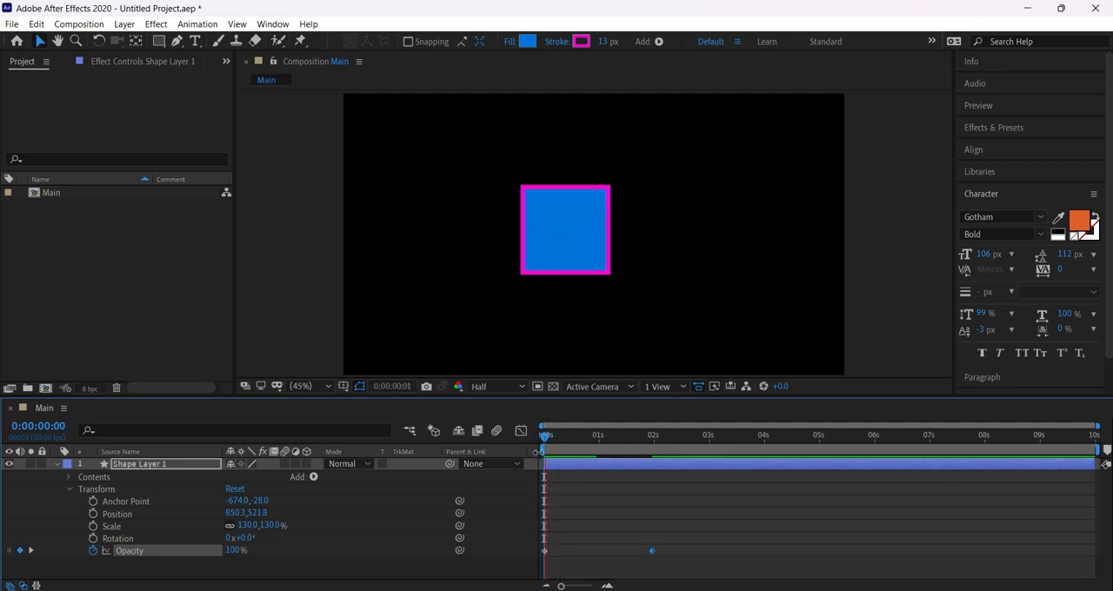
{"action": "key", "text": "space"}
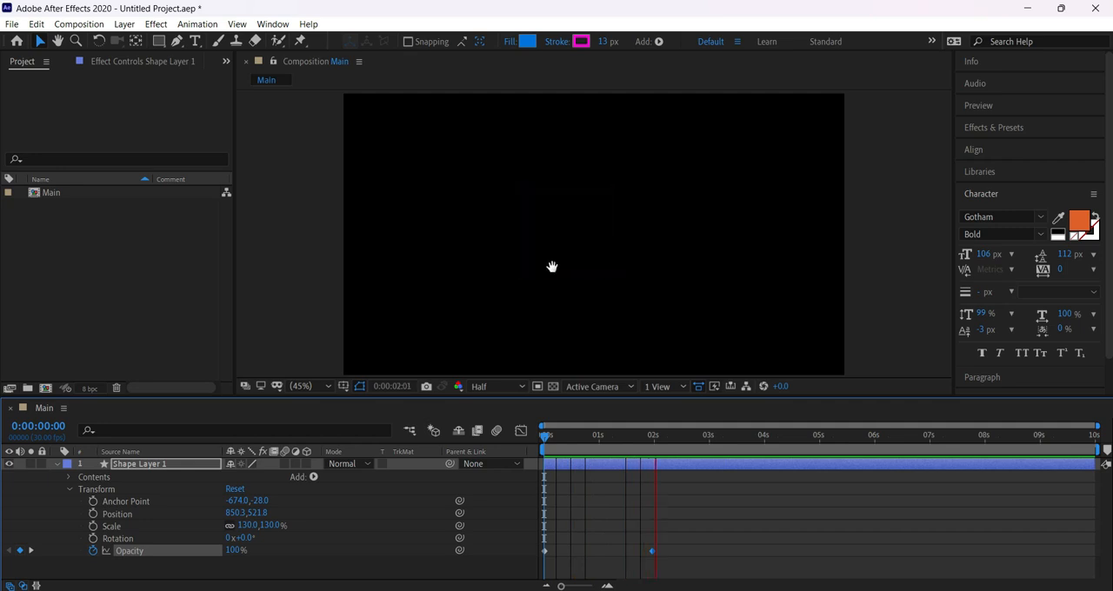
Add a third Opacity keyframe at 0:00:03:18 and raise the square's Opacity there to 100%.
{"action": "left_click_drag", "start_coordinate": [662, 440], "coordinate": [742, 452]}
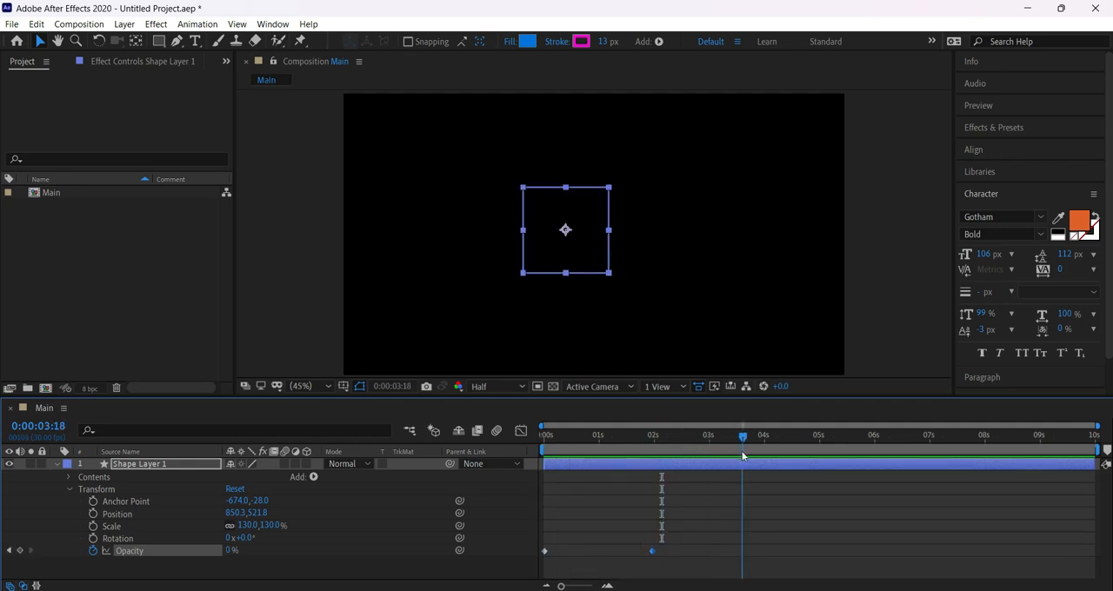
{"action": "left_click", "coordinate": [20, 550]}
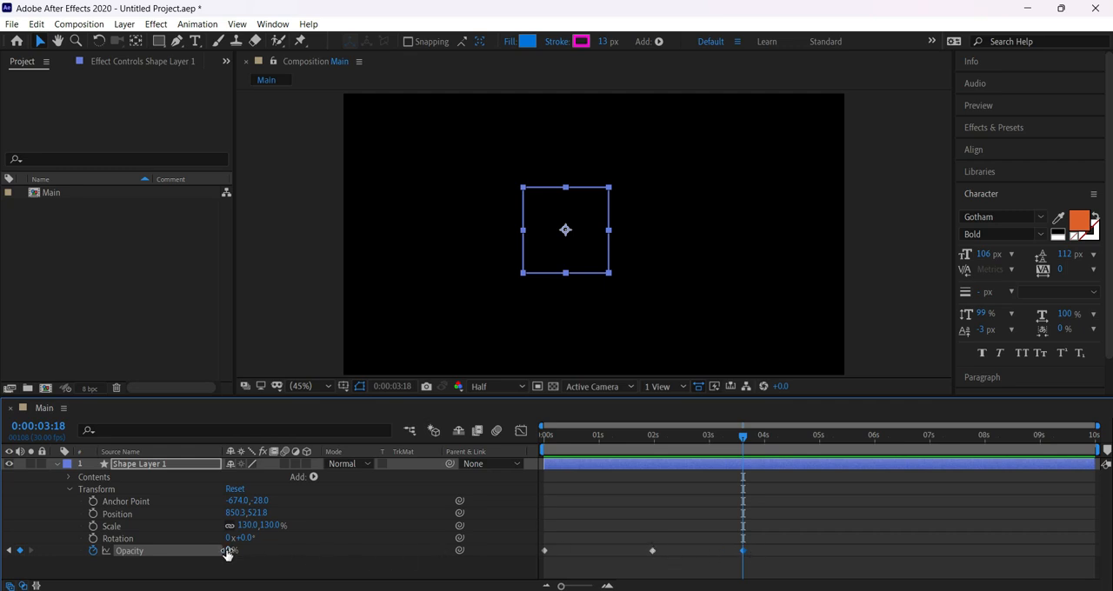
{"action": "mouse_move", "coordinate": [226, 554]}
{"action": "left_mouse_down"}
{"action": "mouse_move", "coordinate": [374, 550]}
{"action": "mouse_move", "coordinate": [554, 489]}
{"action": "left_mouse_up"}
Preview the square's fade-out and fade-in from 0:00:00:00.
{"action": "left_click_drag", "start_coordinate": [566, 441], "coordinate": [421, 441]}
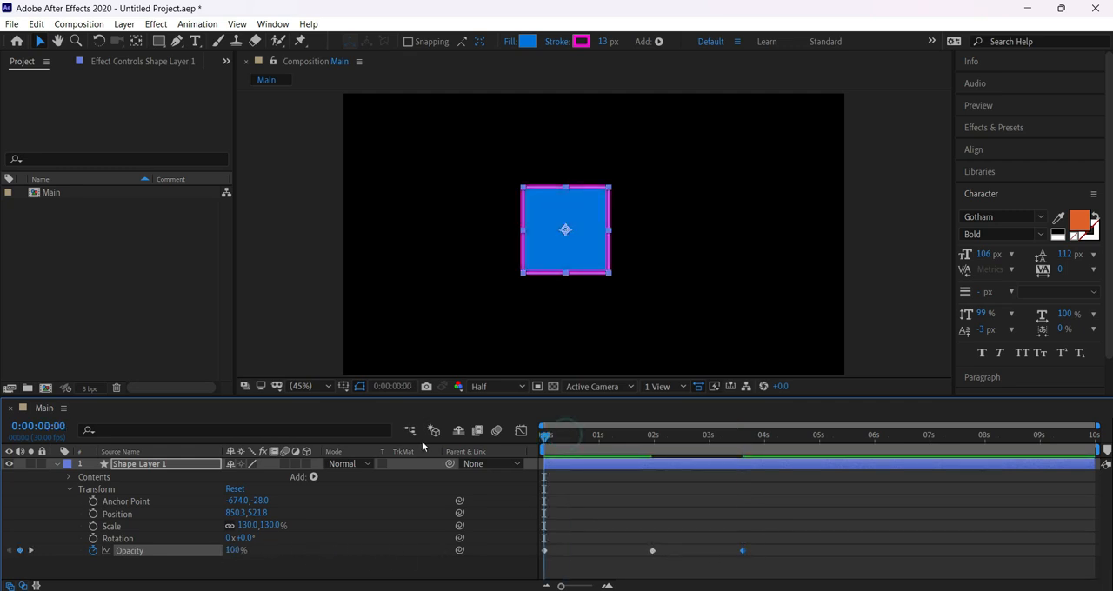
{"action": "key", "text": "space"}
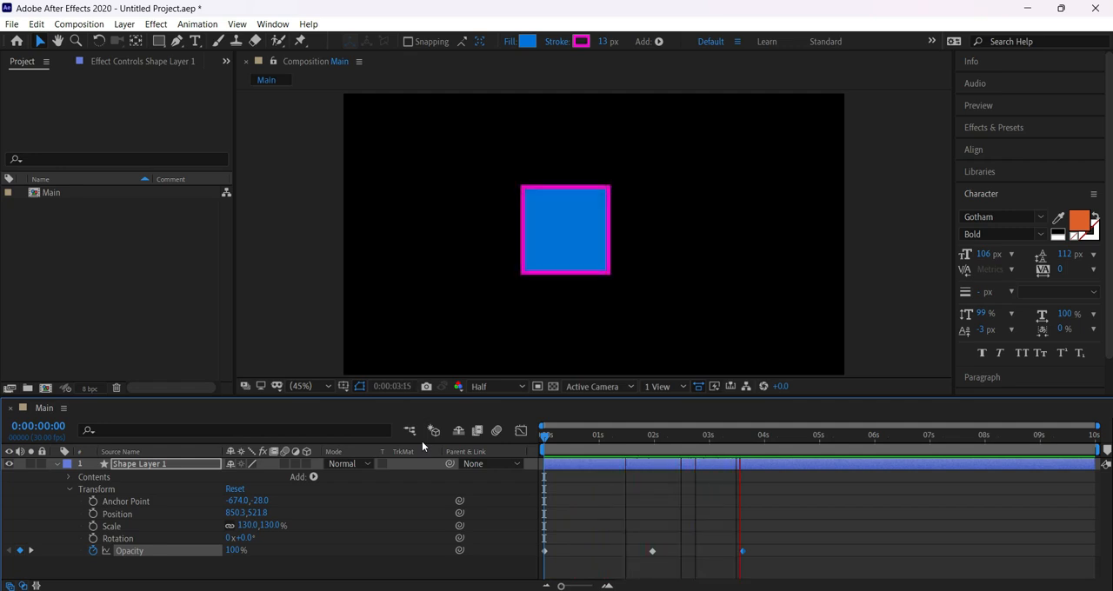
{"action": "key", "text": "space"}
Delete all three Opacity keyframes and return to 0:00:00:00.
{"action": "left_click_drag", "start_coordinate": [784, 528], "coordinate": [514, 584]}
{"action": "key", "text": "Delete"}
{"action": "left_click_drag", "start_coordinate": [561, 435], "coordinate": [494, 437]}
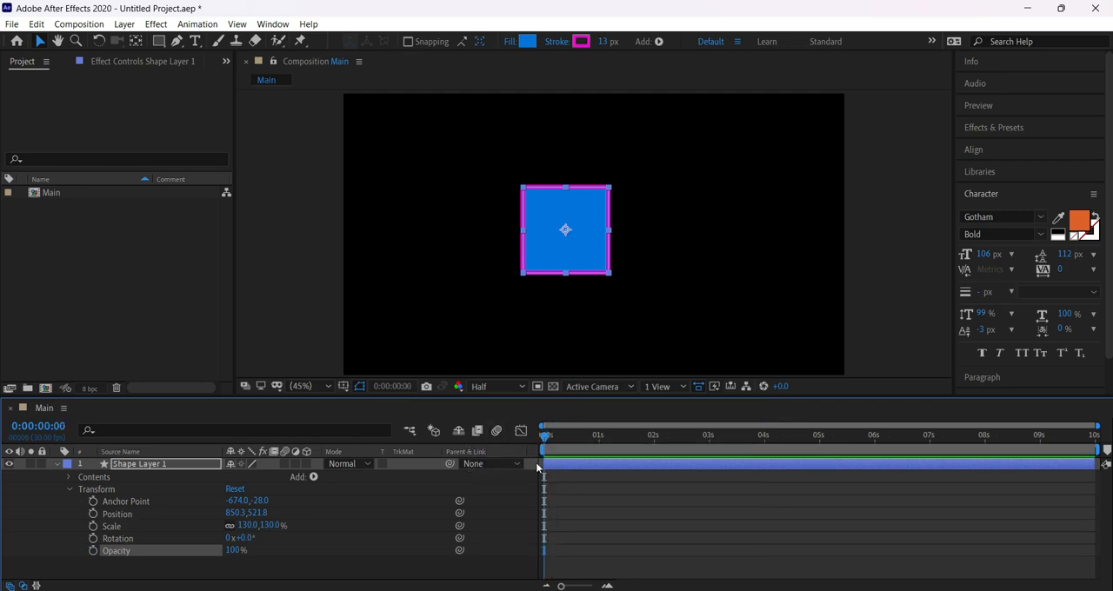